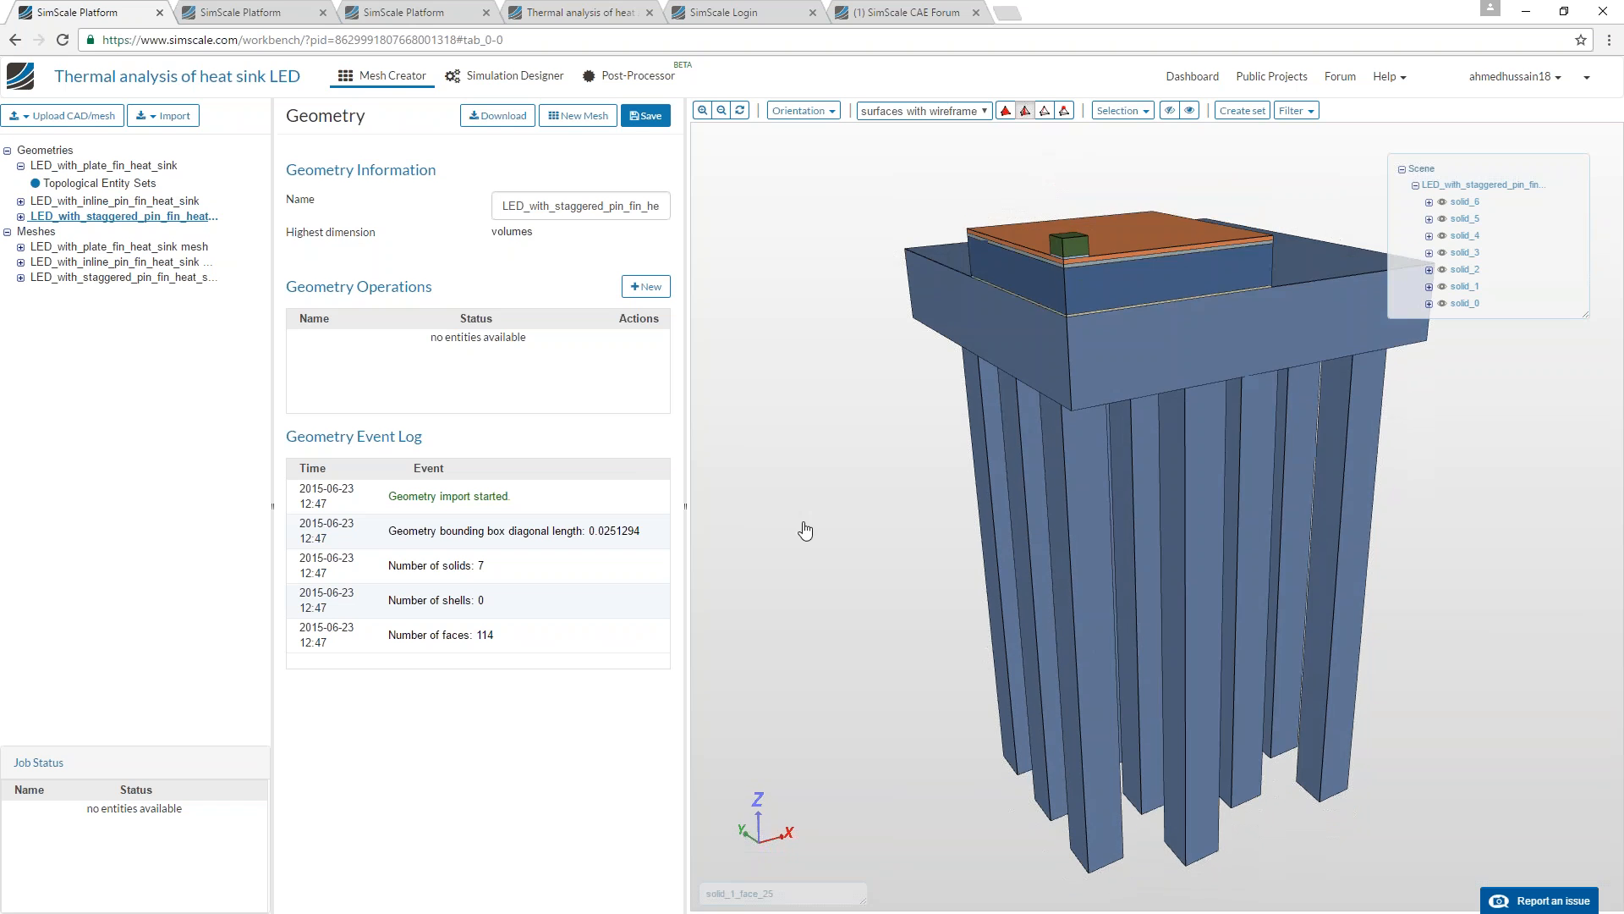
Inspect the LED geometry with the staggered pin fin heat sink from several angles.
drag(804, 500, 921, 470)
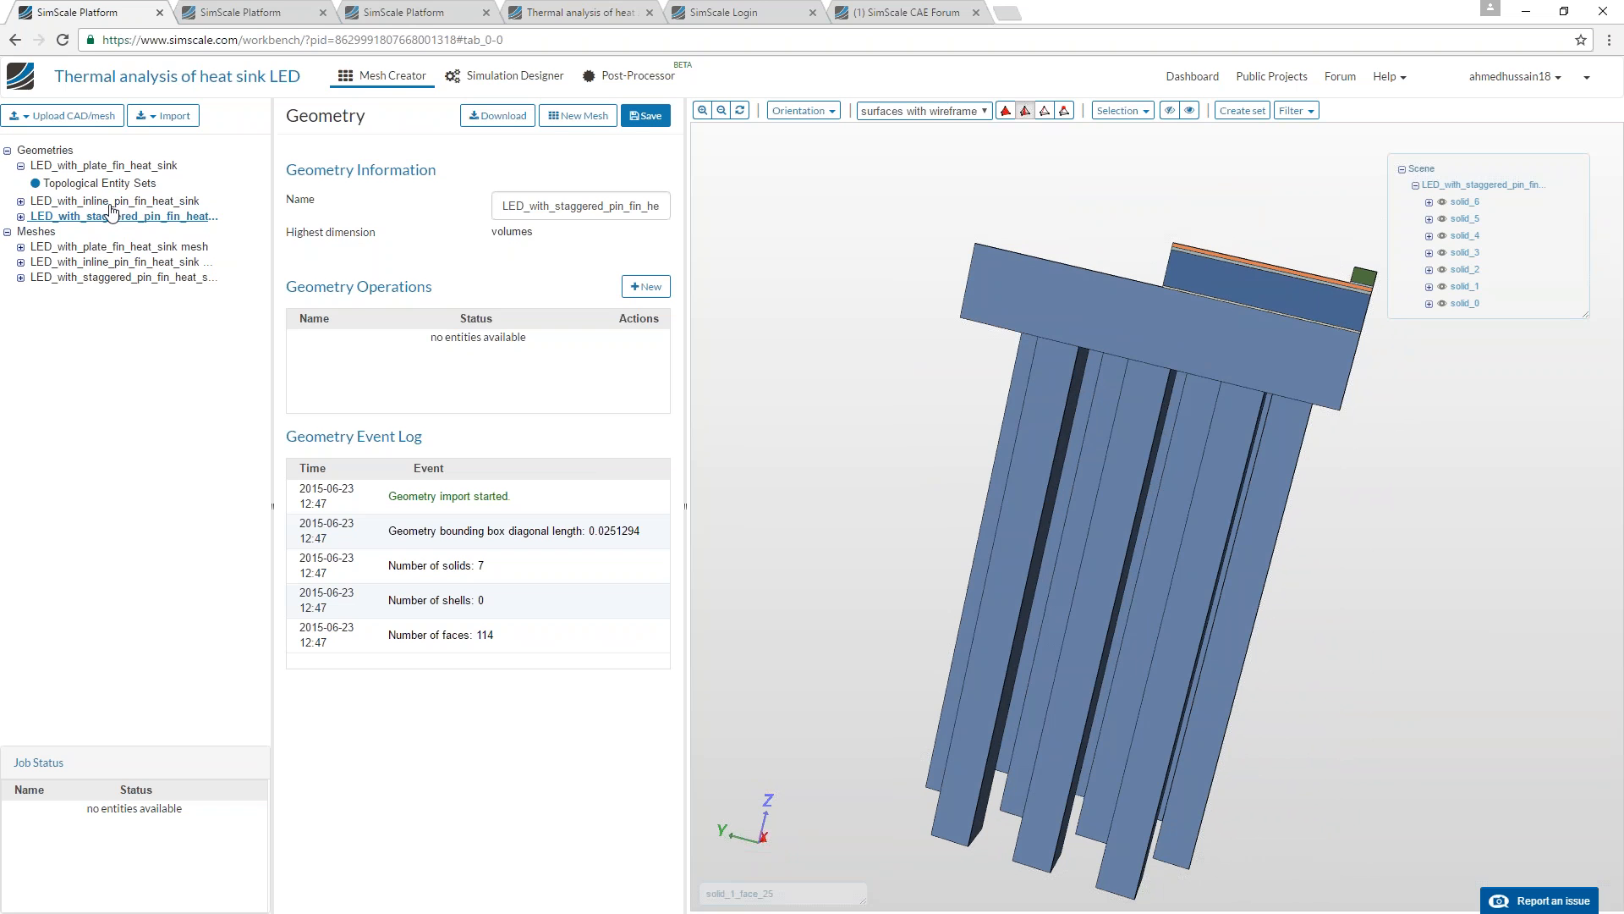
mouse_move(902, 544)
mouse_down()
mouse_move(884, 537)
mouse_move(902, 566)
mouse_up()
drag(1035, 590, 842, 503)
Open the LED_with_plate_fin_heat_sink mesh and view the settings of its meshing Operation 1.
click(169, 247)
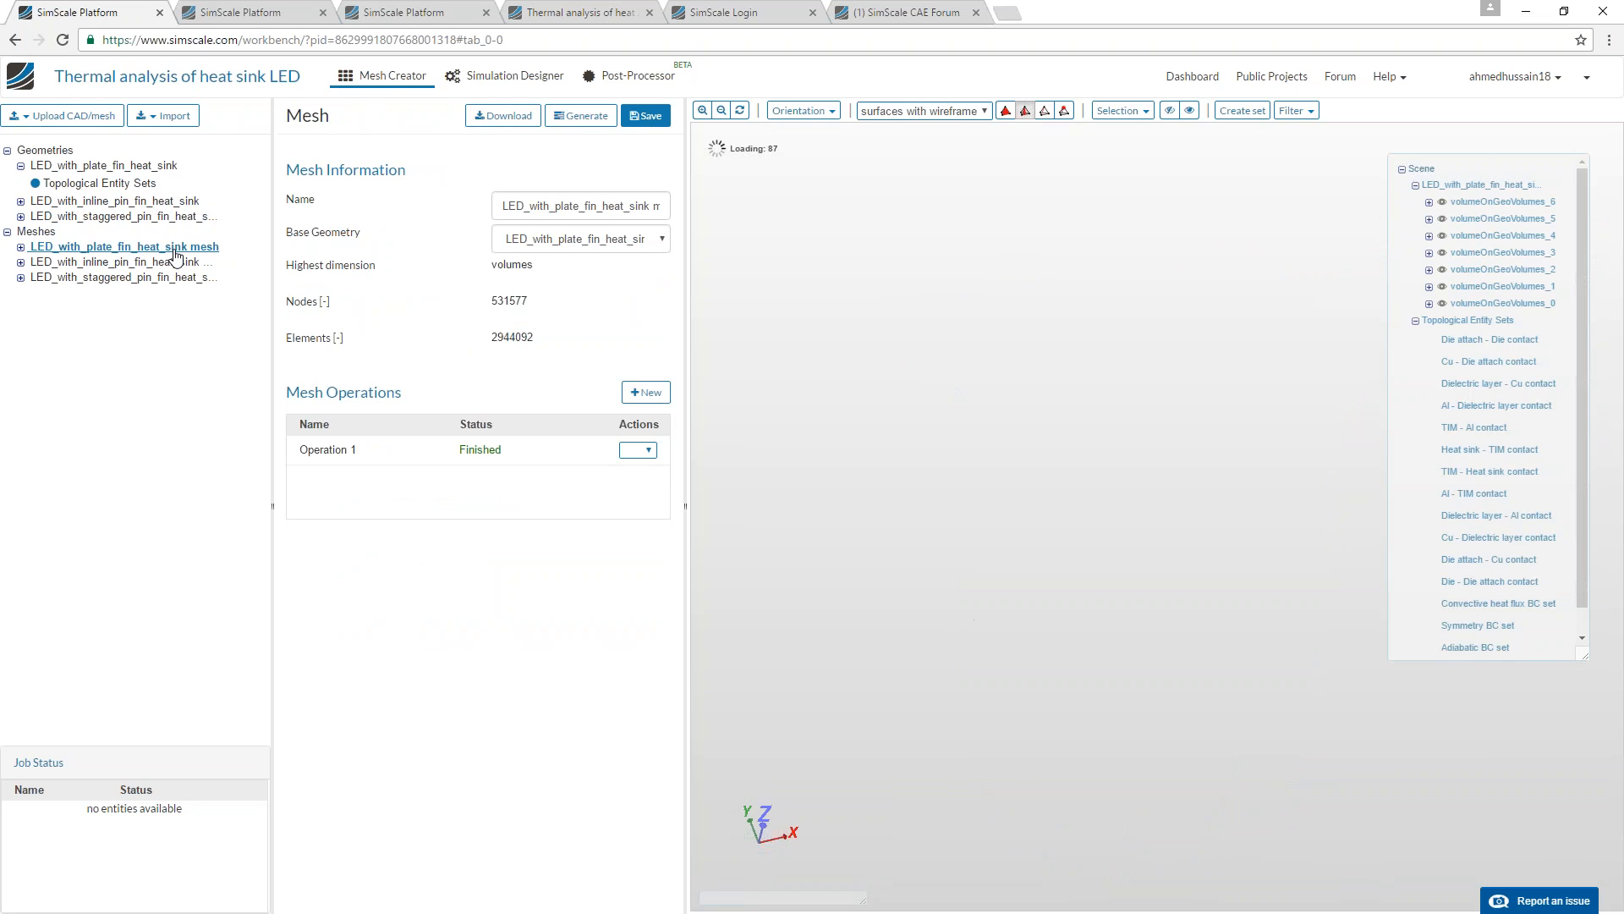
click(20, 247)
click(85, 298)
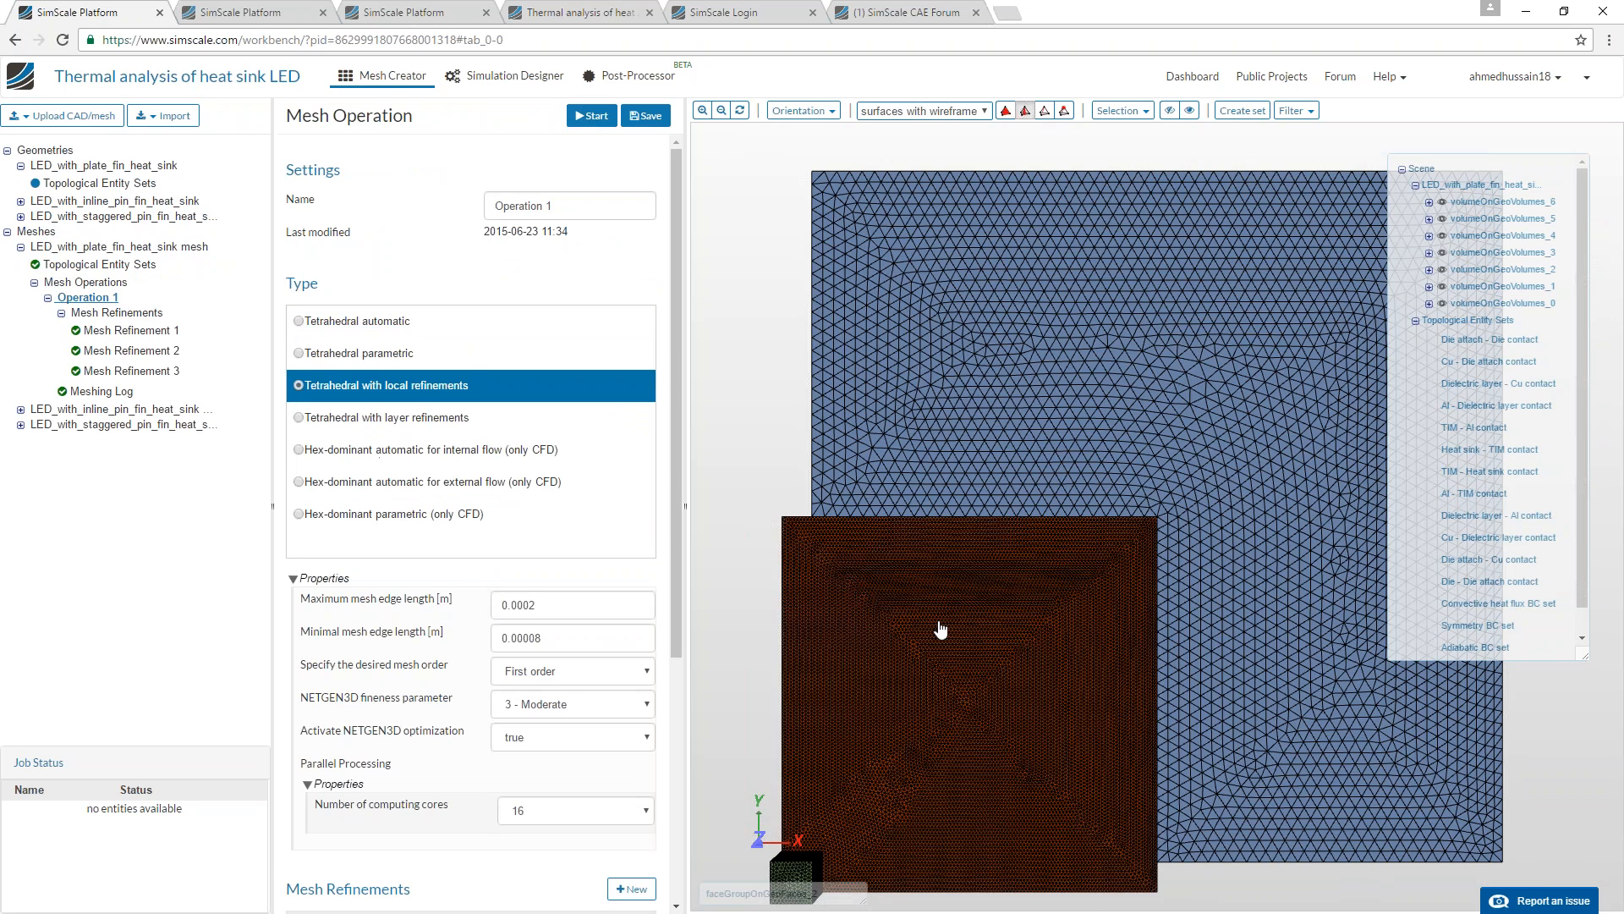
Examine the mesh refinement across the thin LED layers and the plate fin heat sink, both close up and as a whole.
drag(942, 604, 968, 410)
scroll(961, 606, up, 7)
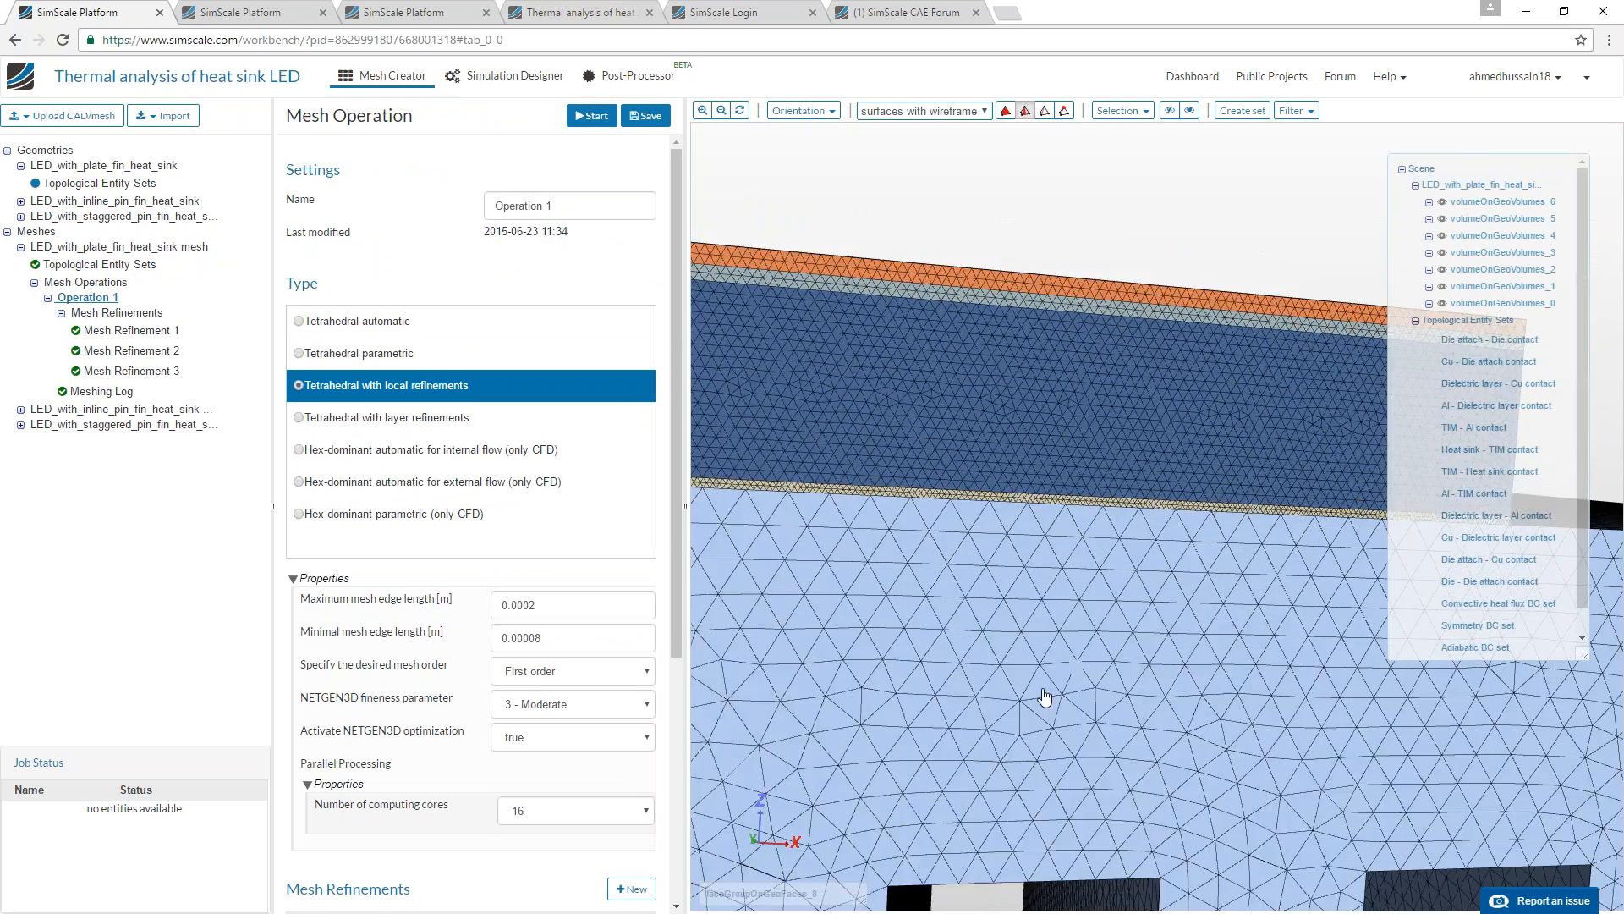
scroll(1048, 699, down, 4)
drag(921, 522, 910, 547)
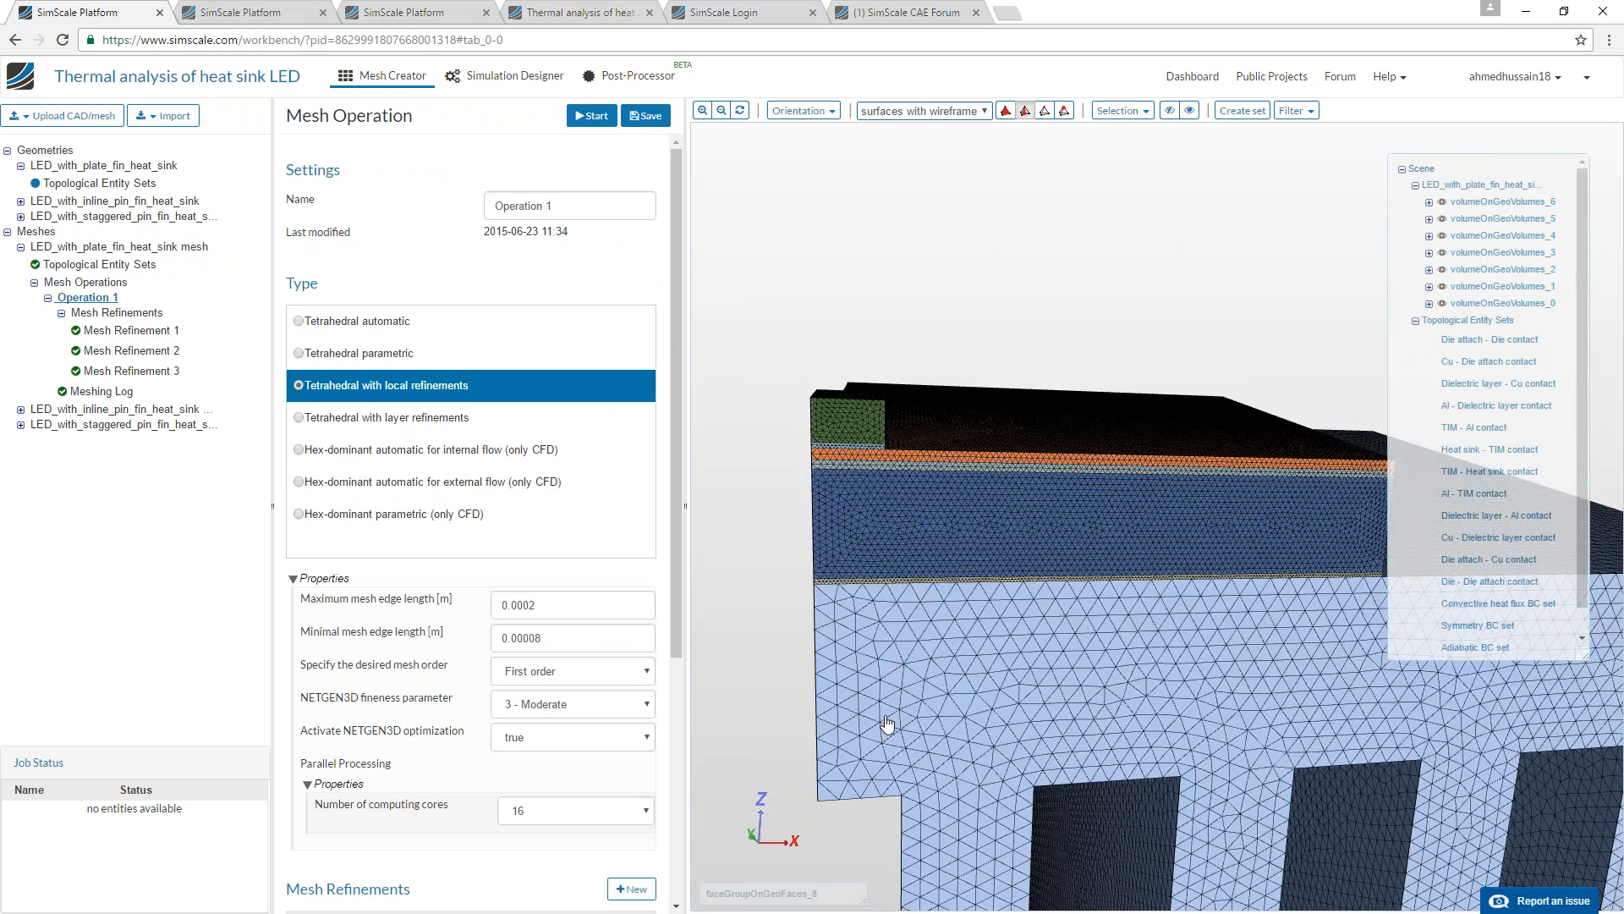
scroll(894, 662, up, 6)
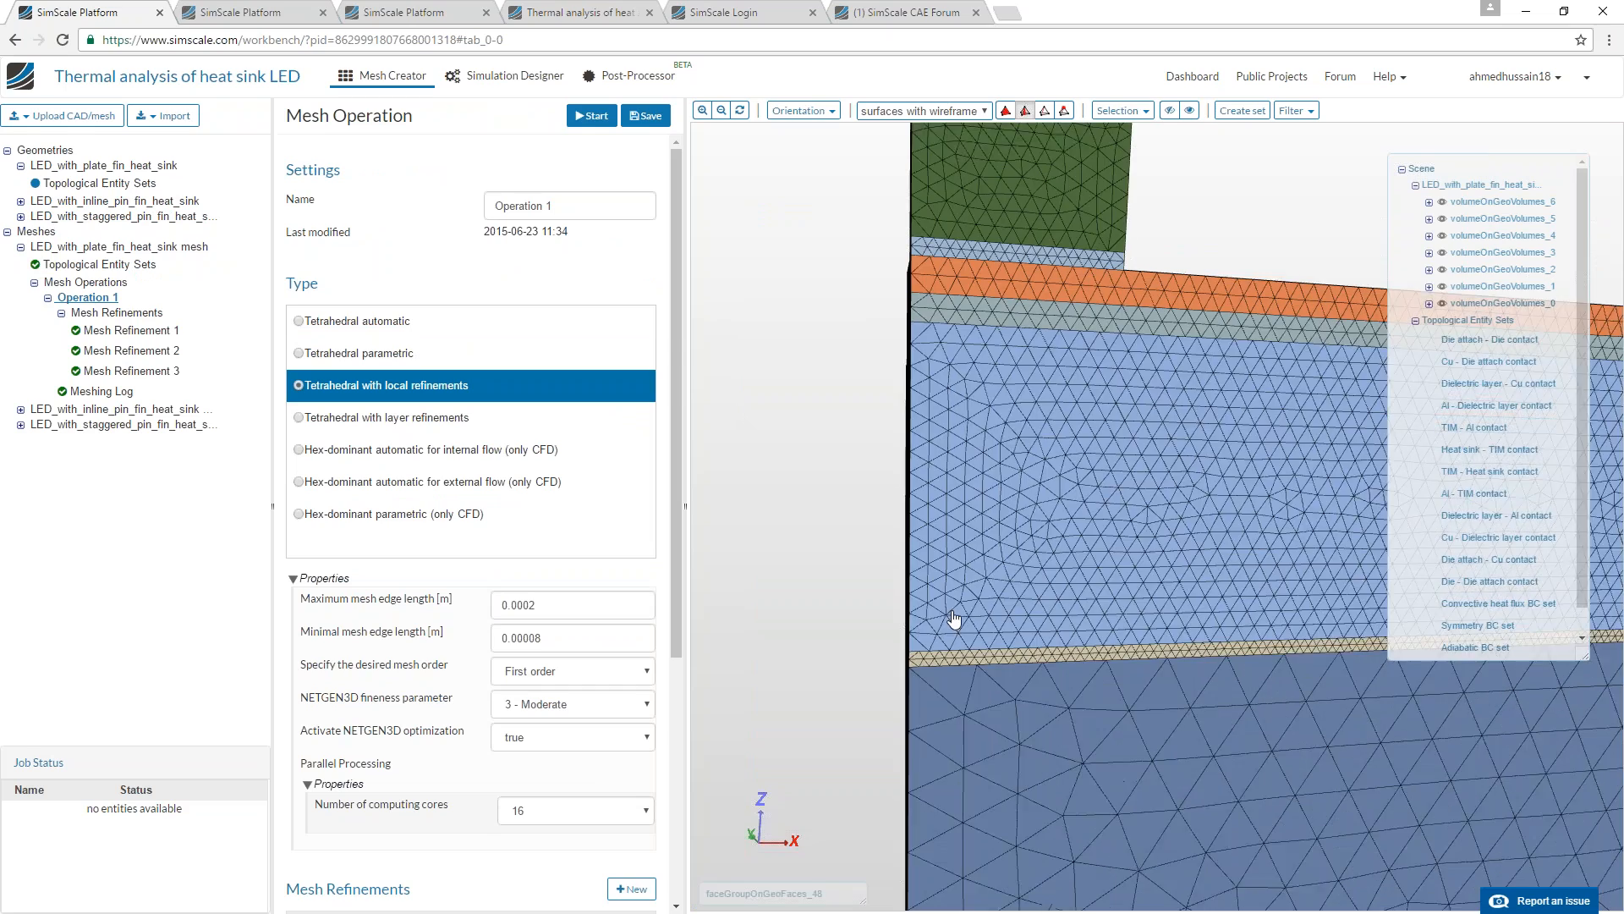
drag(952, 612, 929, 657)
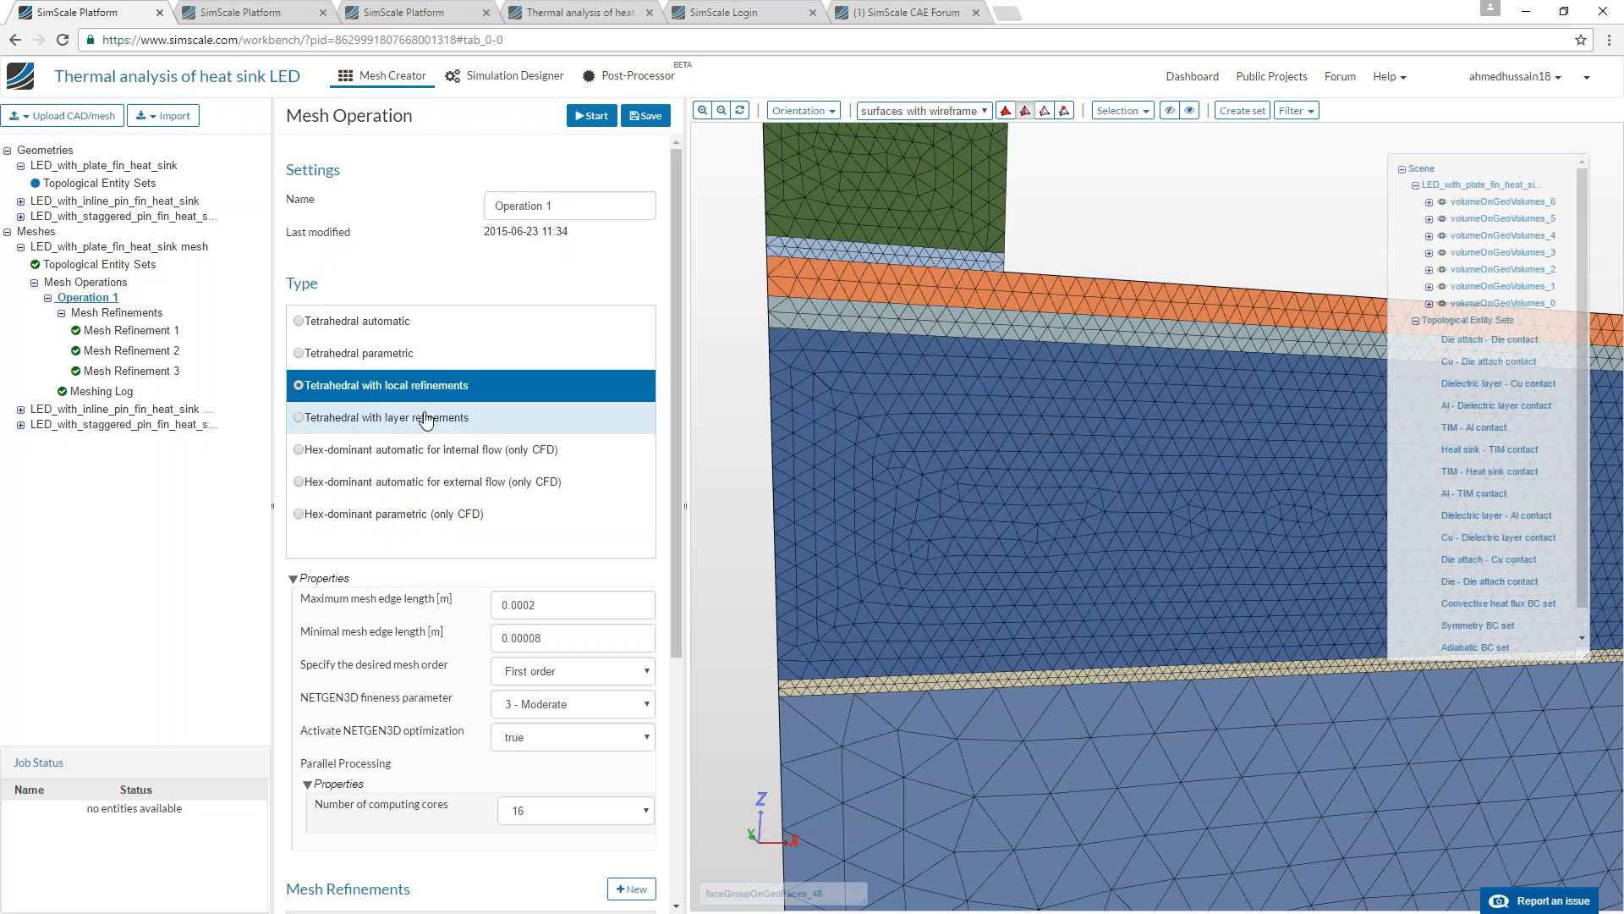
scroll(846, 630, down, 5)
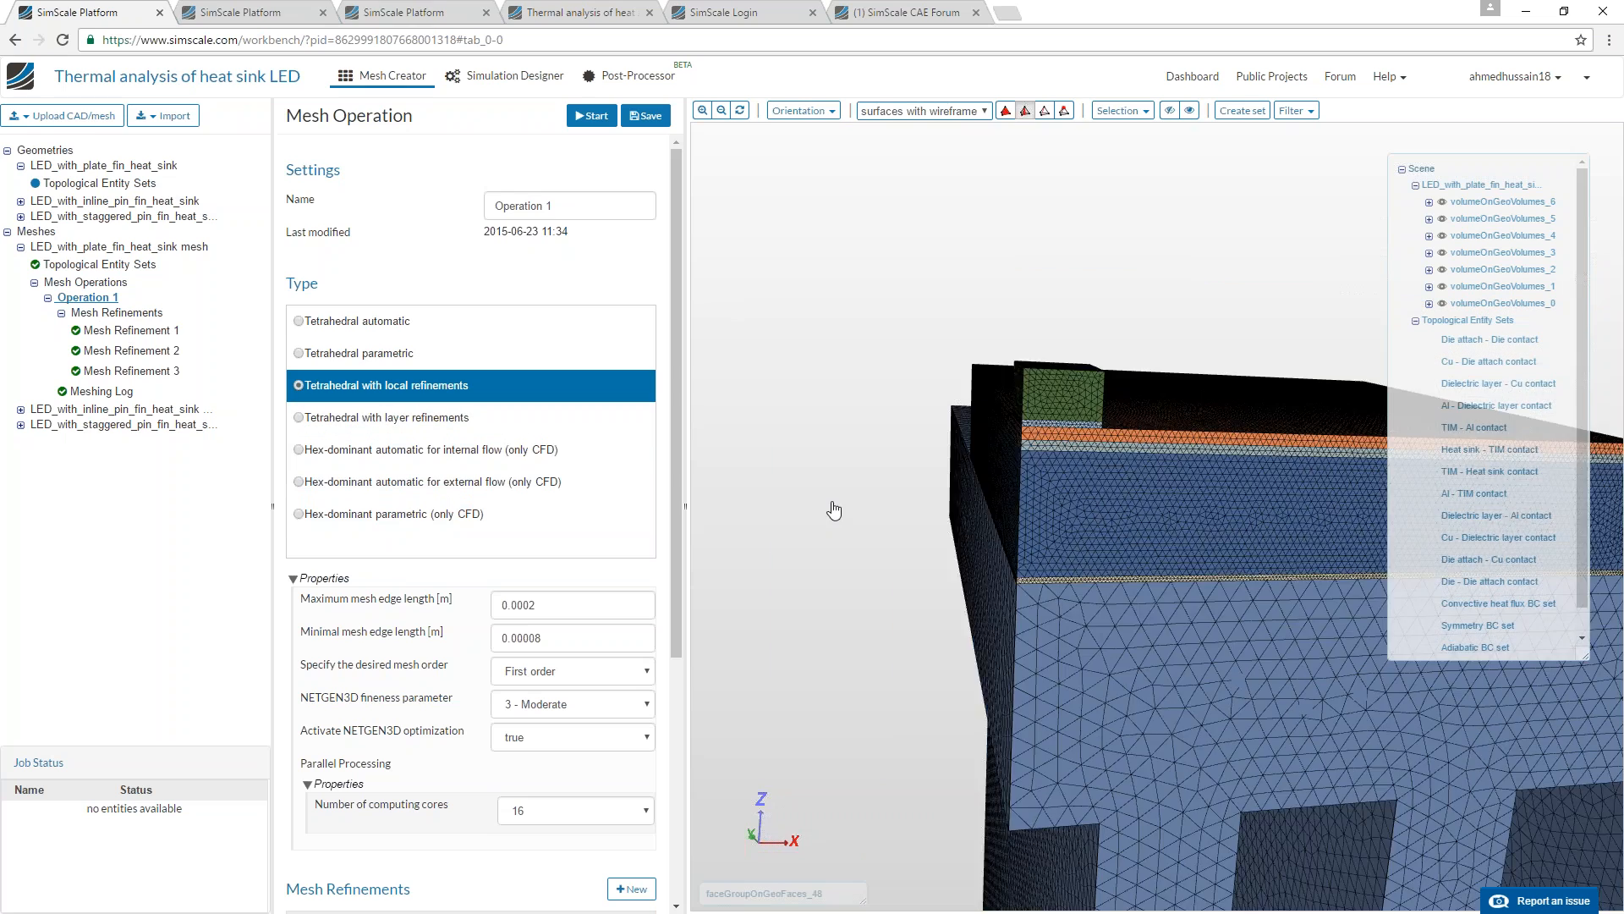
drag(941, 607, 993, 624)
scroll(964, 668, up, 3)
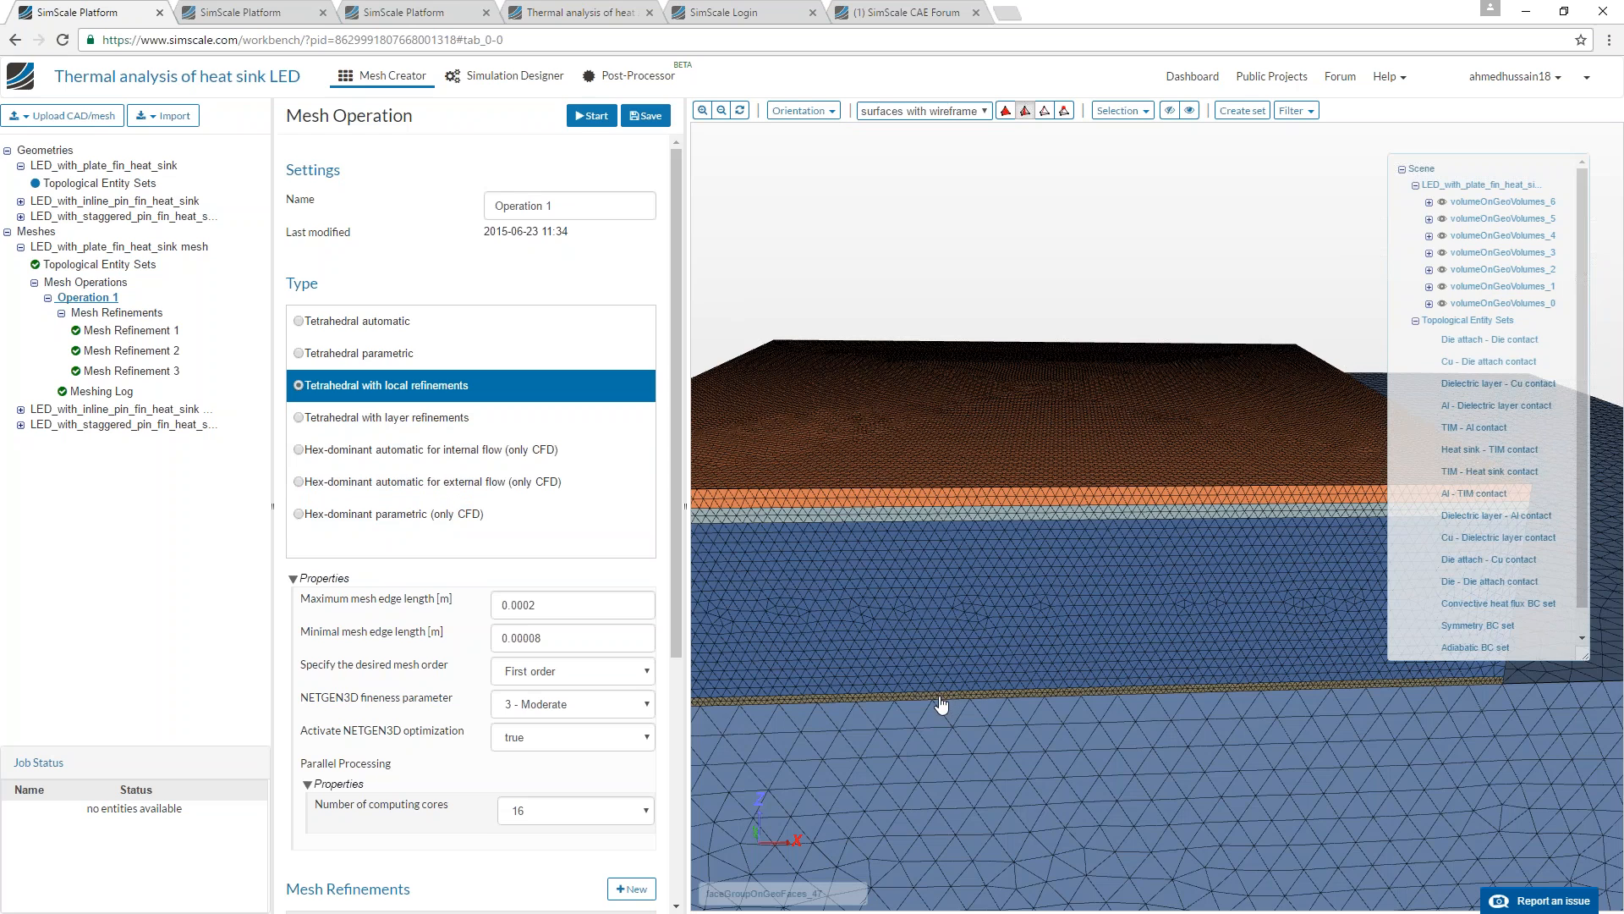
scroll(973, 659, up, 5)
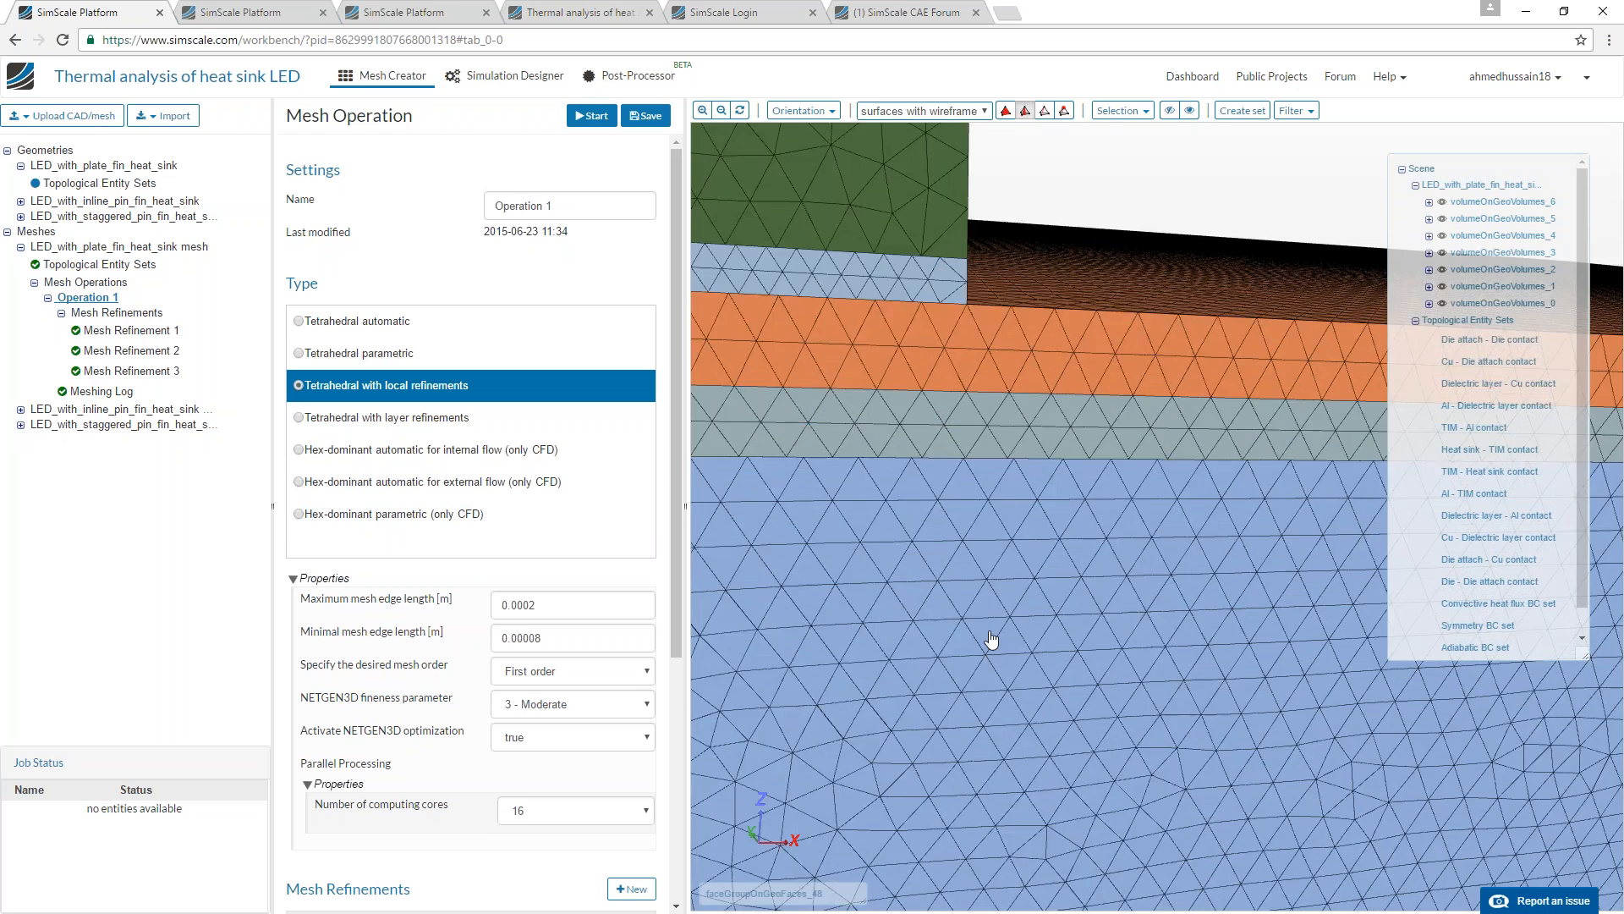
scroll(990, 626, down, 5)
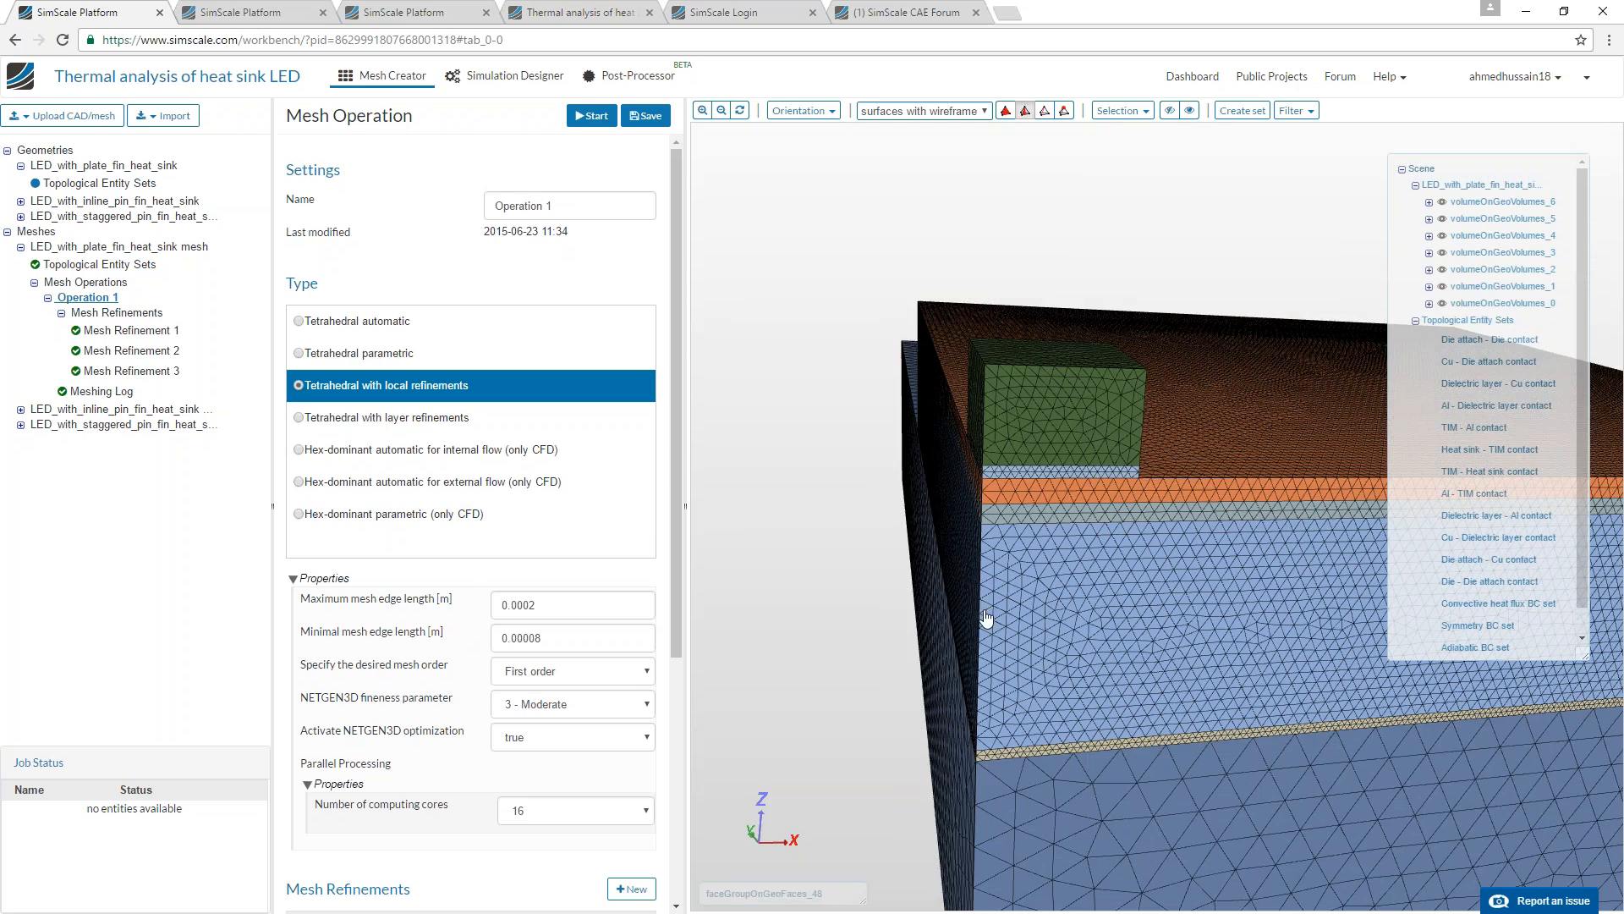
scroll(998, 611, down, 5)
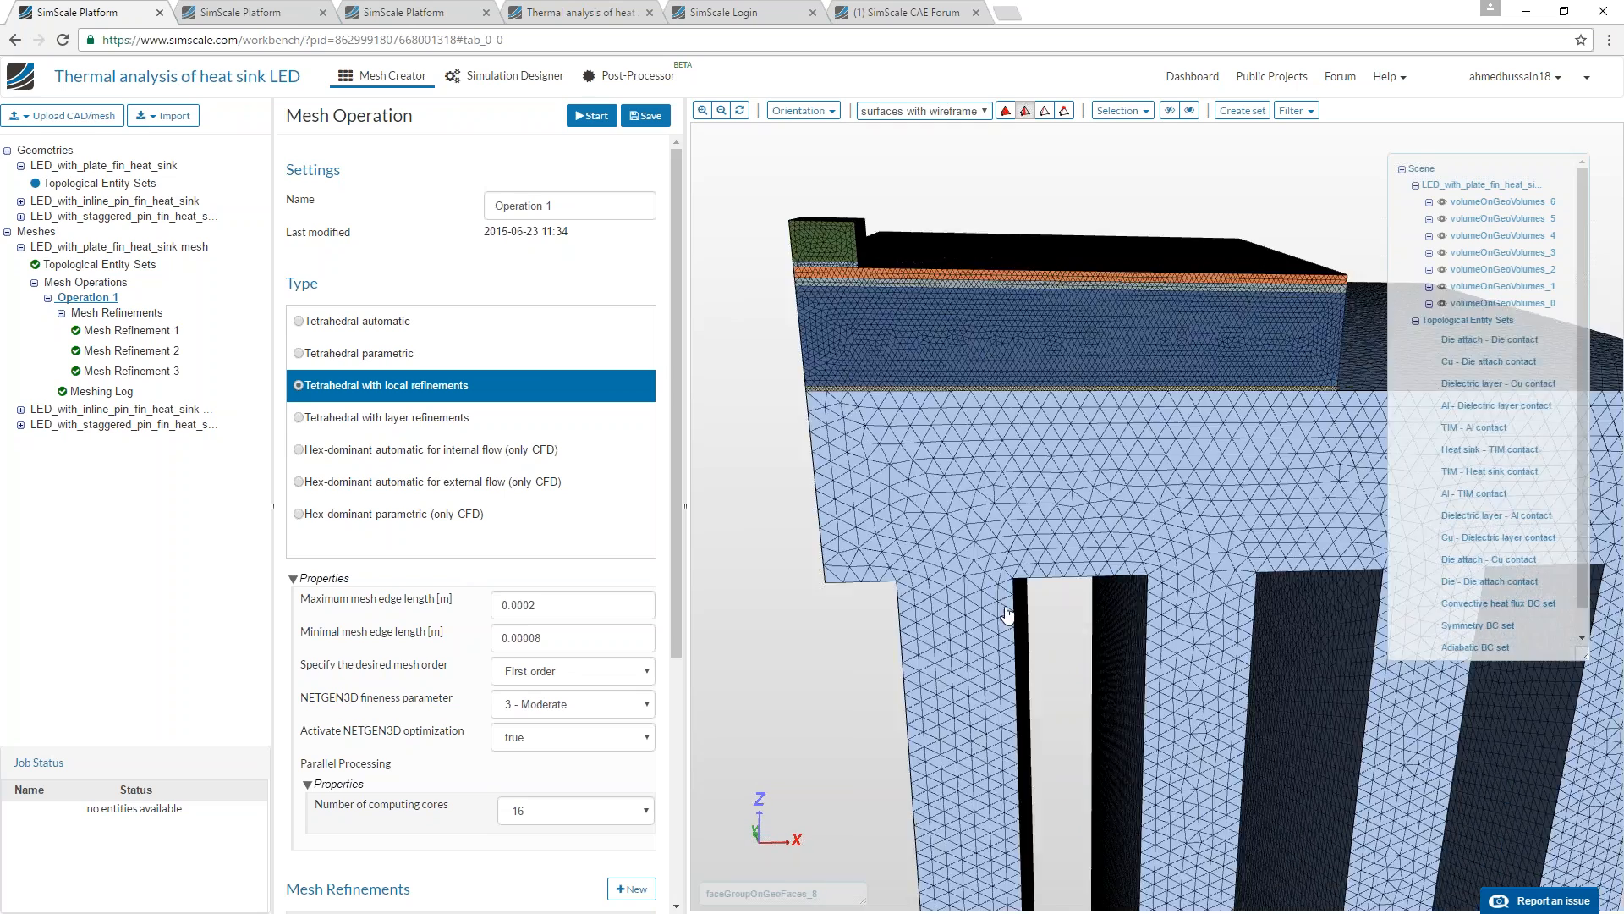
scroll(1007, 615, down, 5)
mouse_move(949, 548)
mouse_down()
mouse_move(1023, 525)
mouse_move(1033, 552)
mouse_move(971, 541)
mouse_up()
Open the LED - plate fin heat sink simulation in the Simulation Designer and view its analysis type.
click(514, 77)
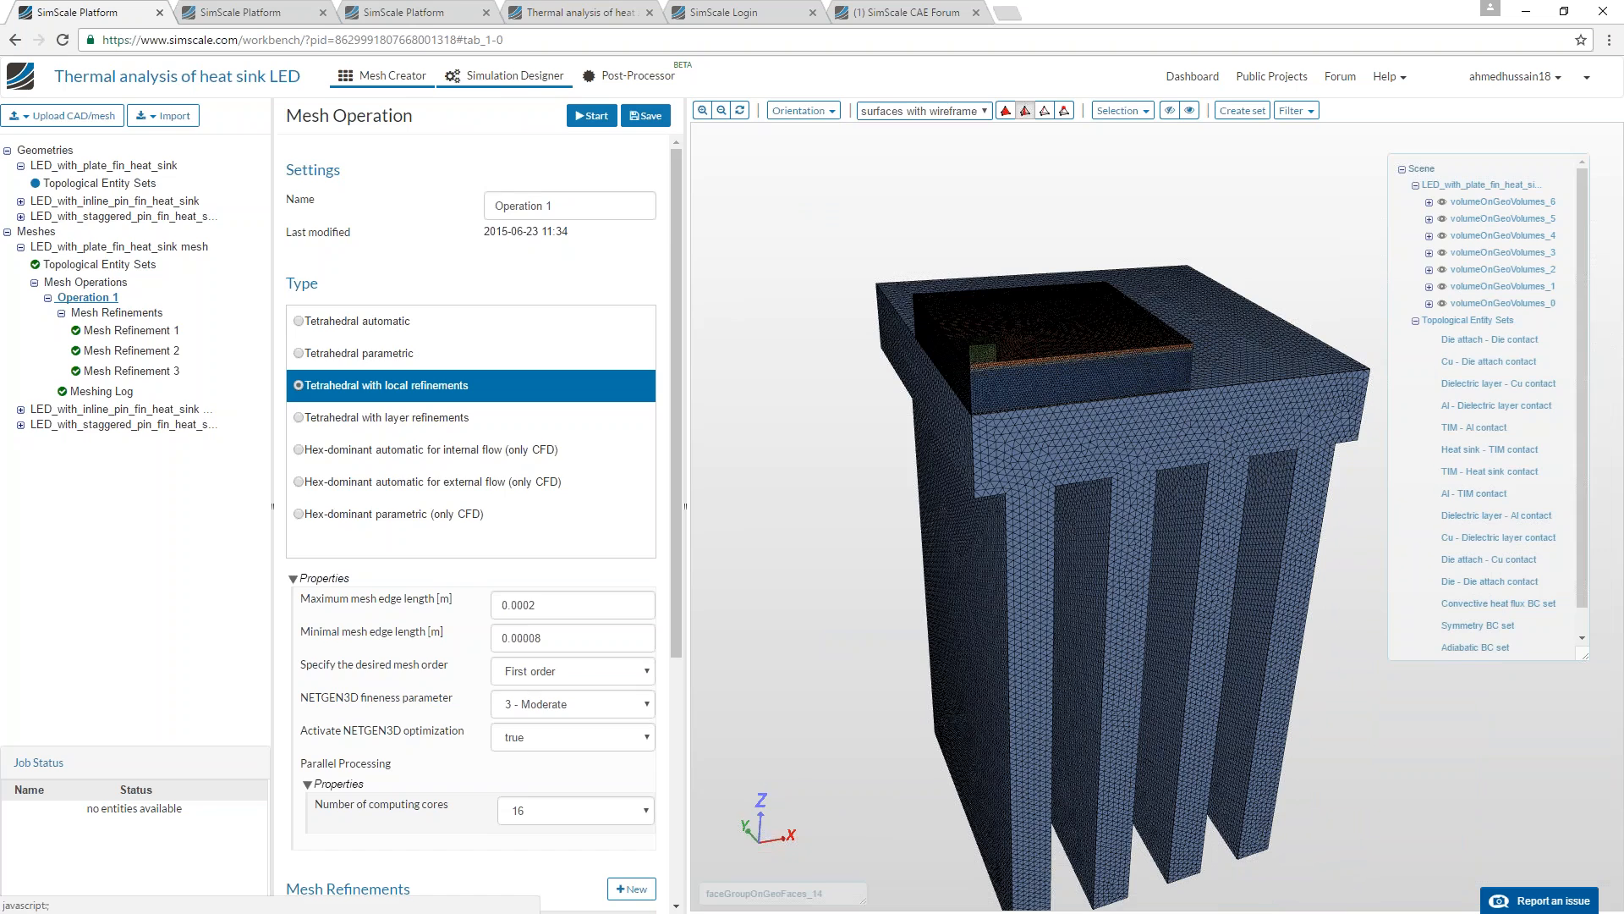
click(21, 165)
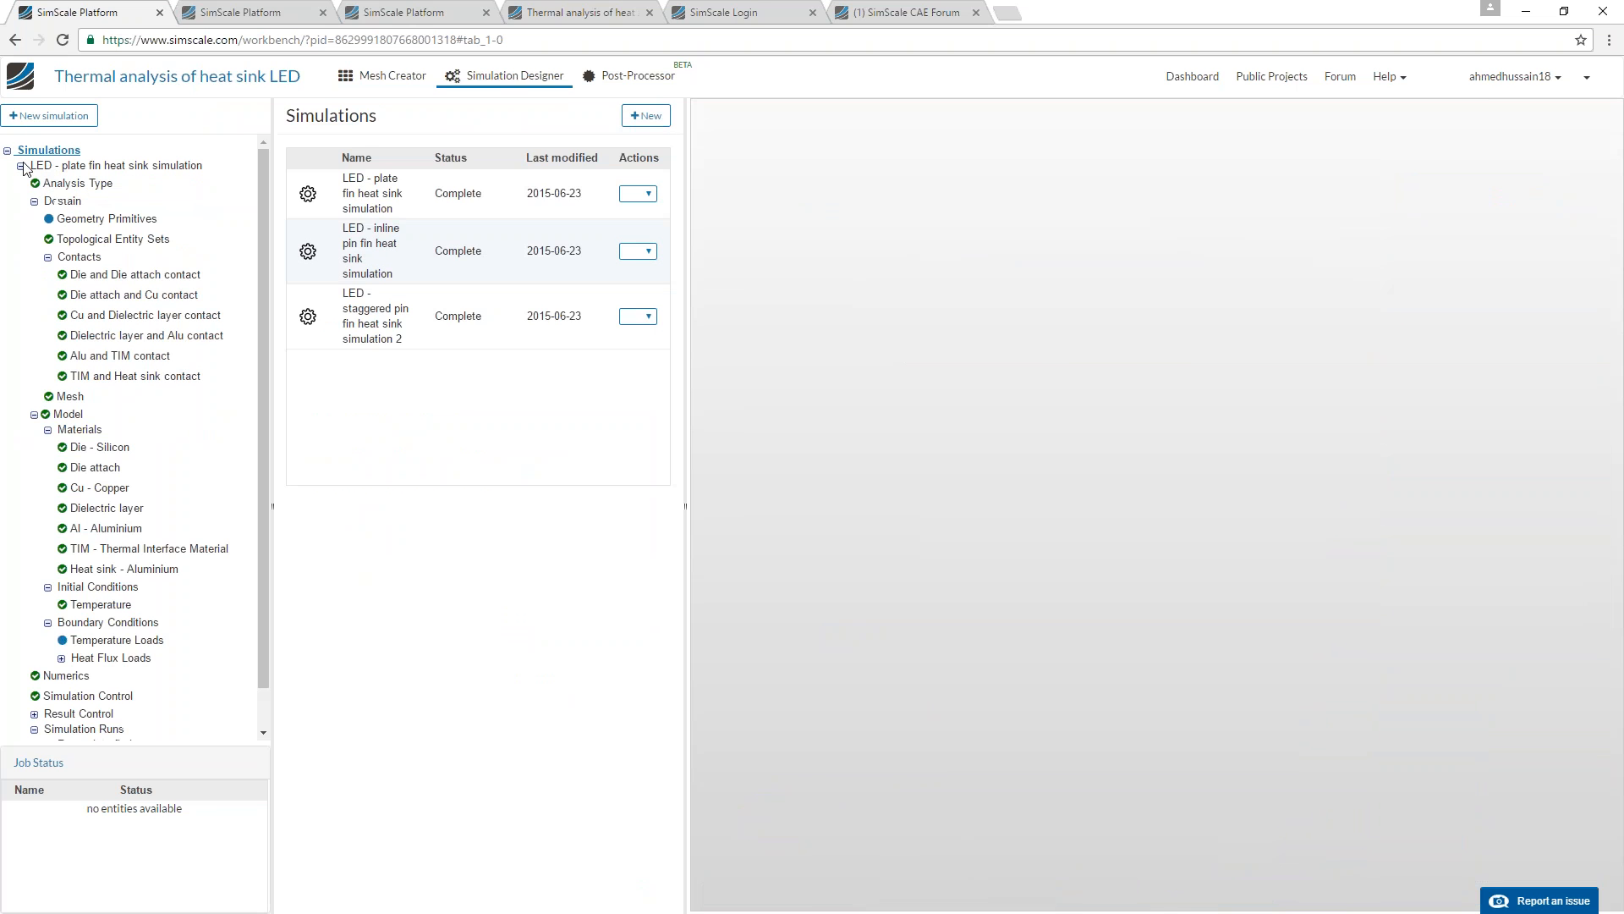
click(76, 184)
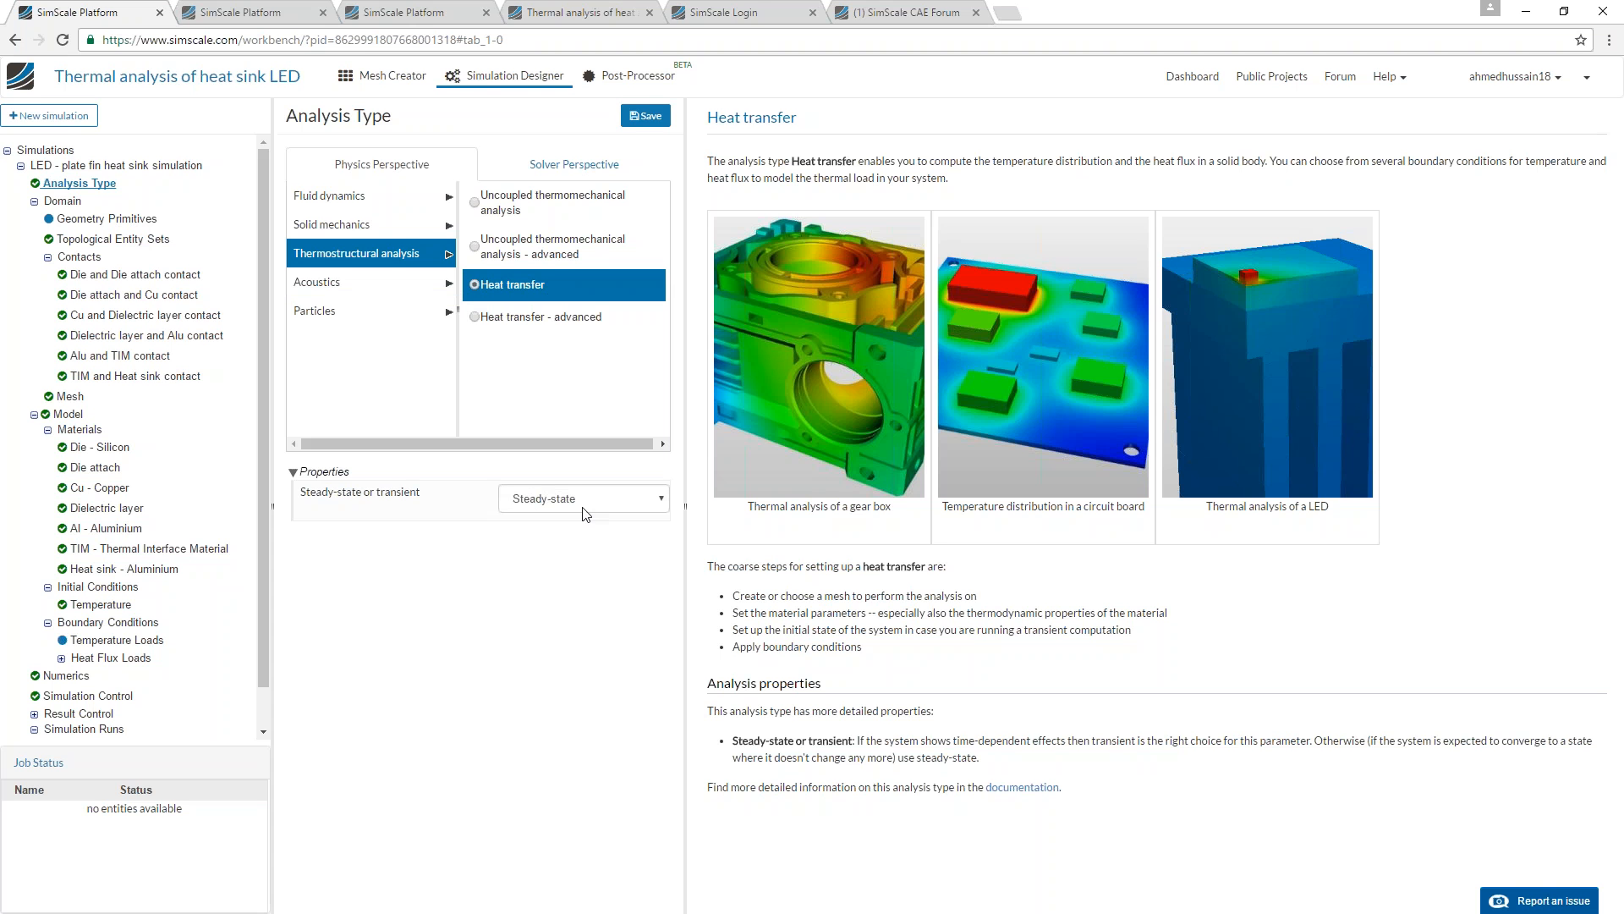
View the simulation's topological entity sets and the Die and Die attach contact definition.
click(114, 241)
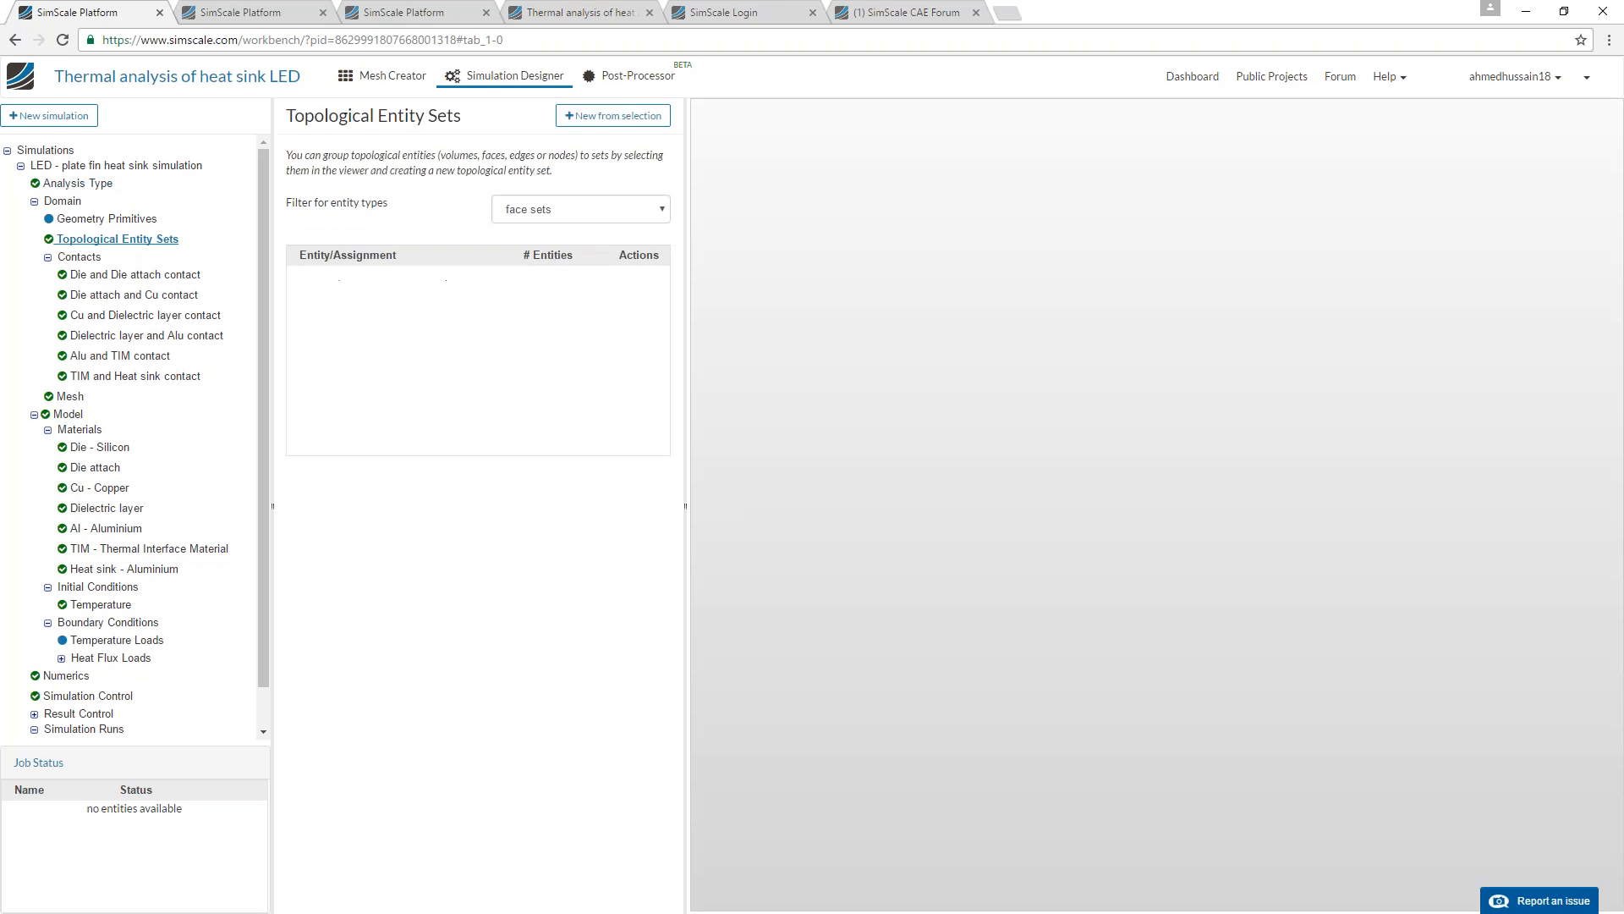
click(106, 275)
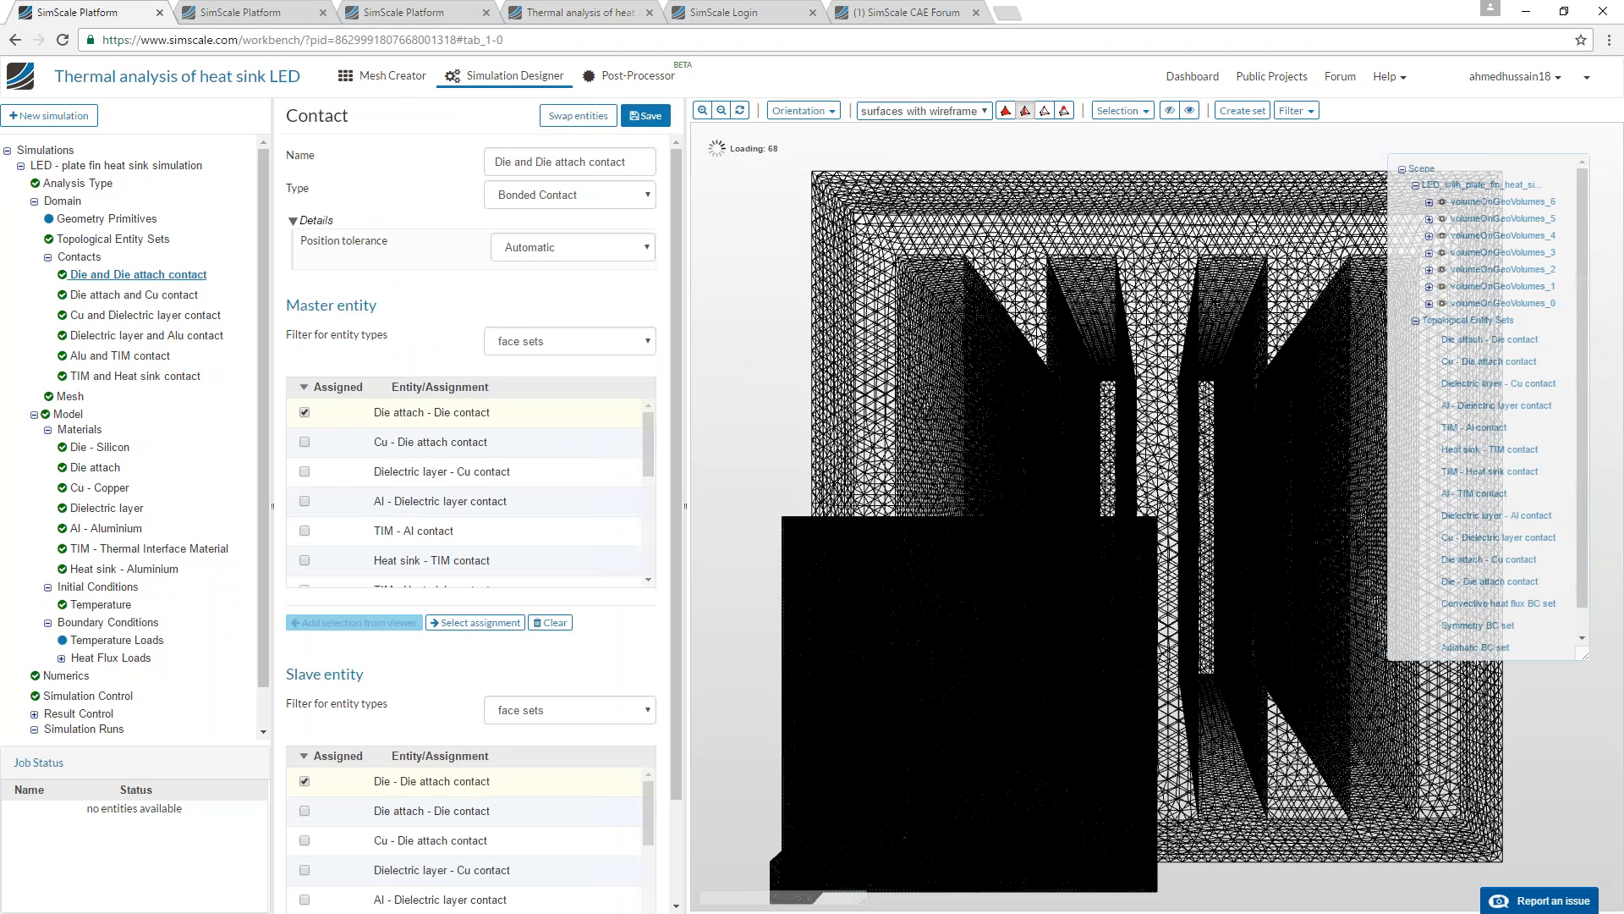
Open the simulation domain and display the plate fin model as plain surfaces without wireframe.
click(63, 200)
click(914, 114)
click(896, 126)
drag(884, 492, 909, 418)
scroll(906, 646, up, 3)
scroll(908, 474, down, 5)
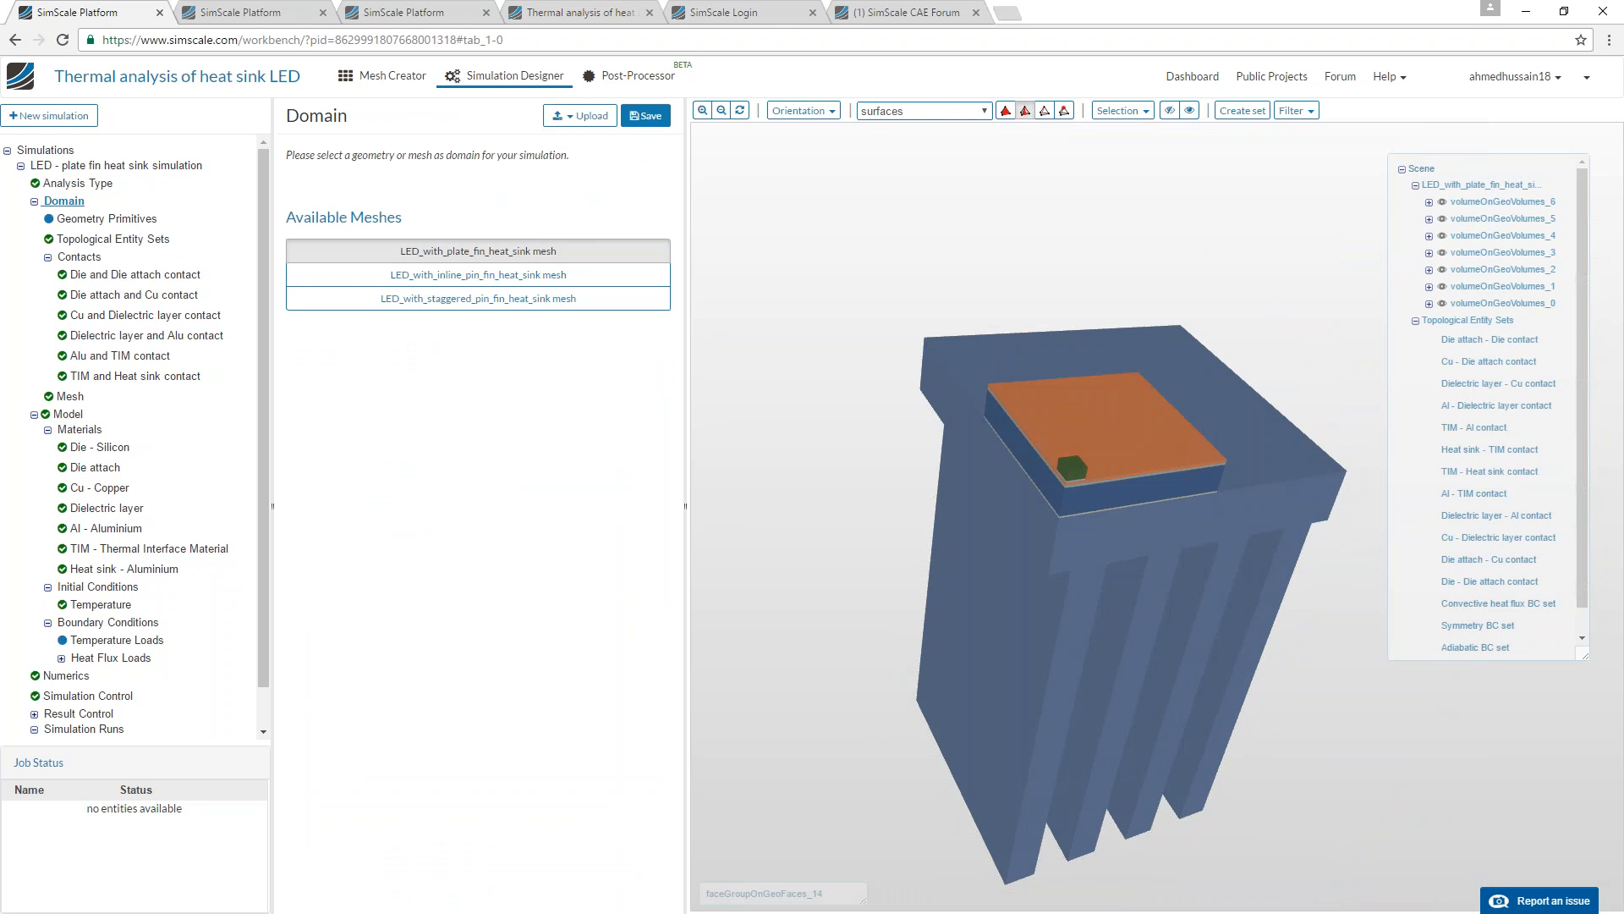
View the list of contact constraints and inspect the stacked LED layers and heat sink in the model.
click(81, 257)
drag(922, 542, 1032, 471)
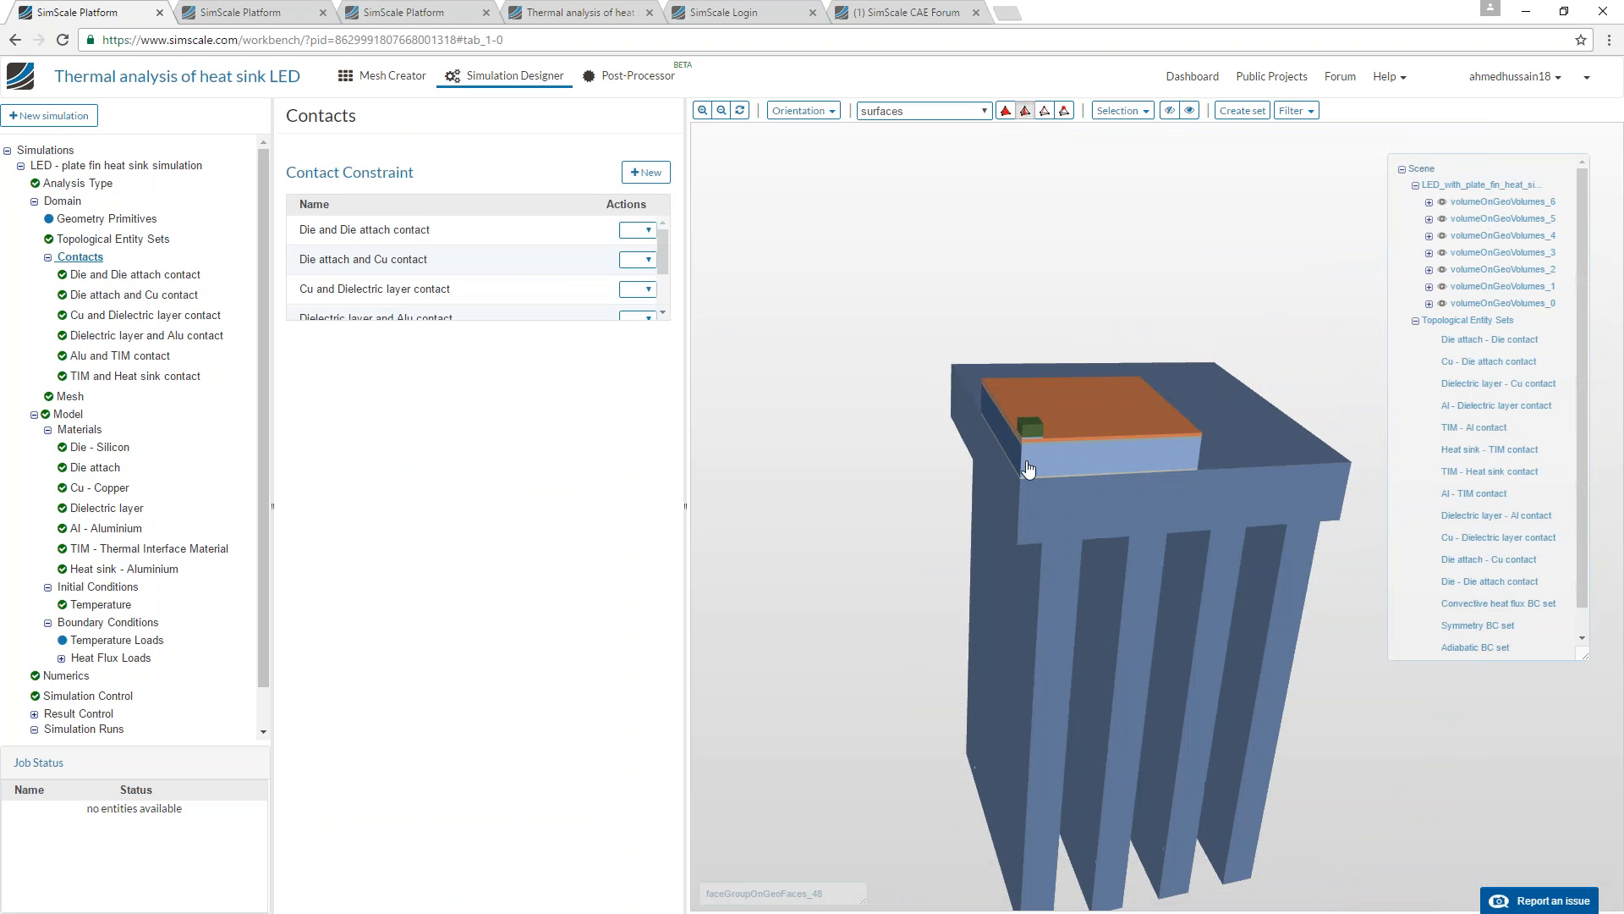
scroll(1032, 471, up, 5)
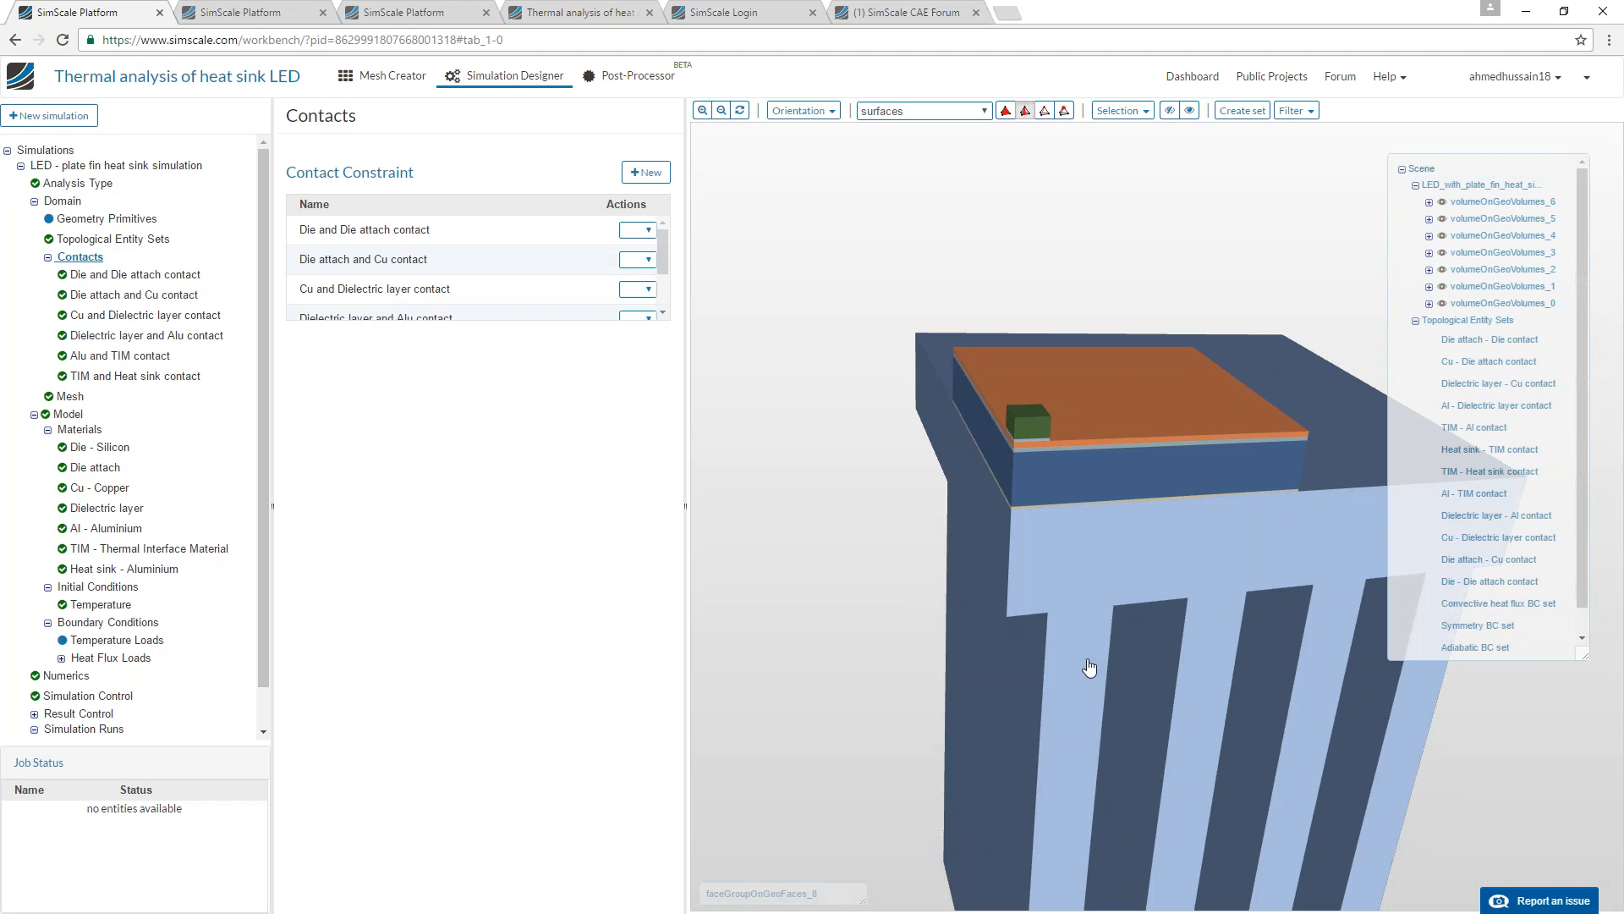
drag(1064, 606, 1047, 568)
drag(1018, 496, 1073, 511)
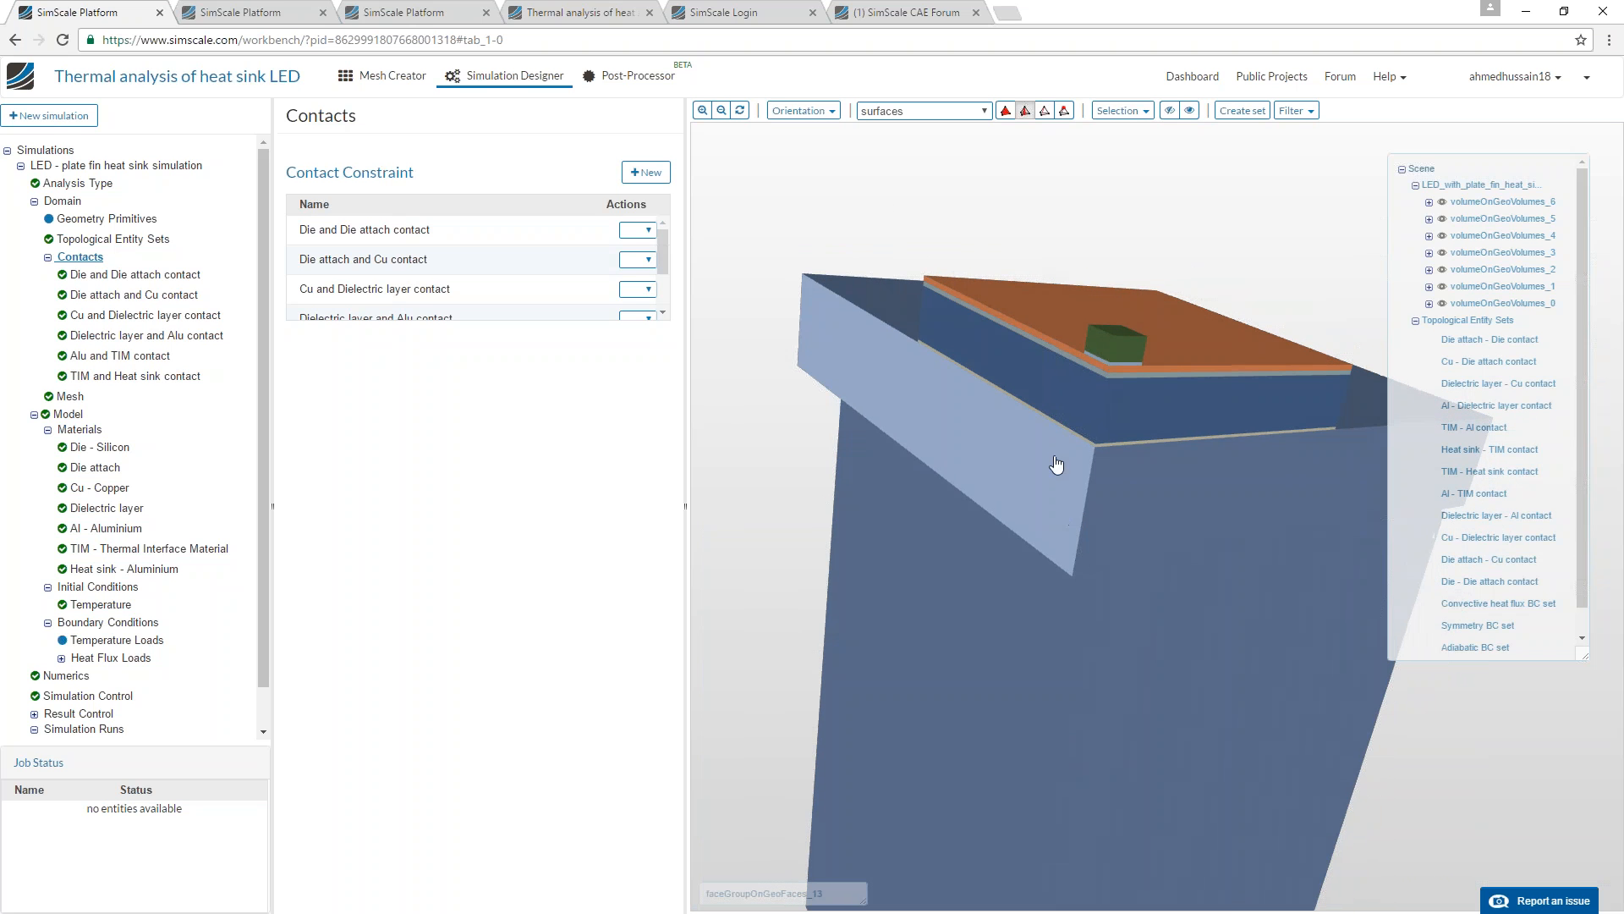
drag(1091, 431, 1095, 385)
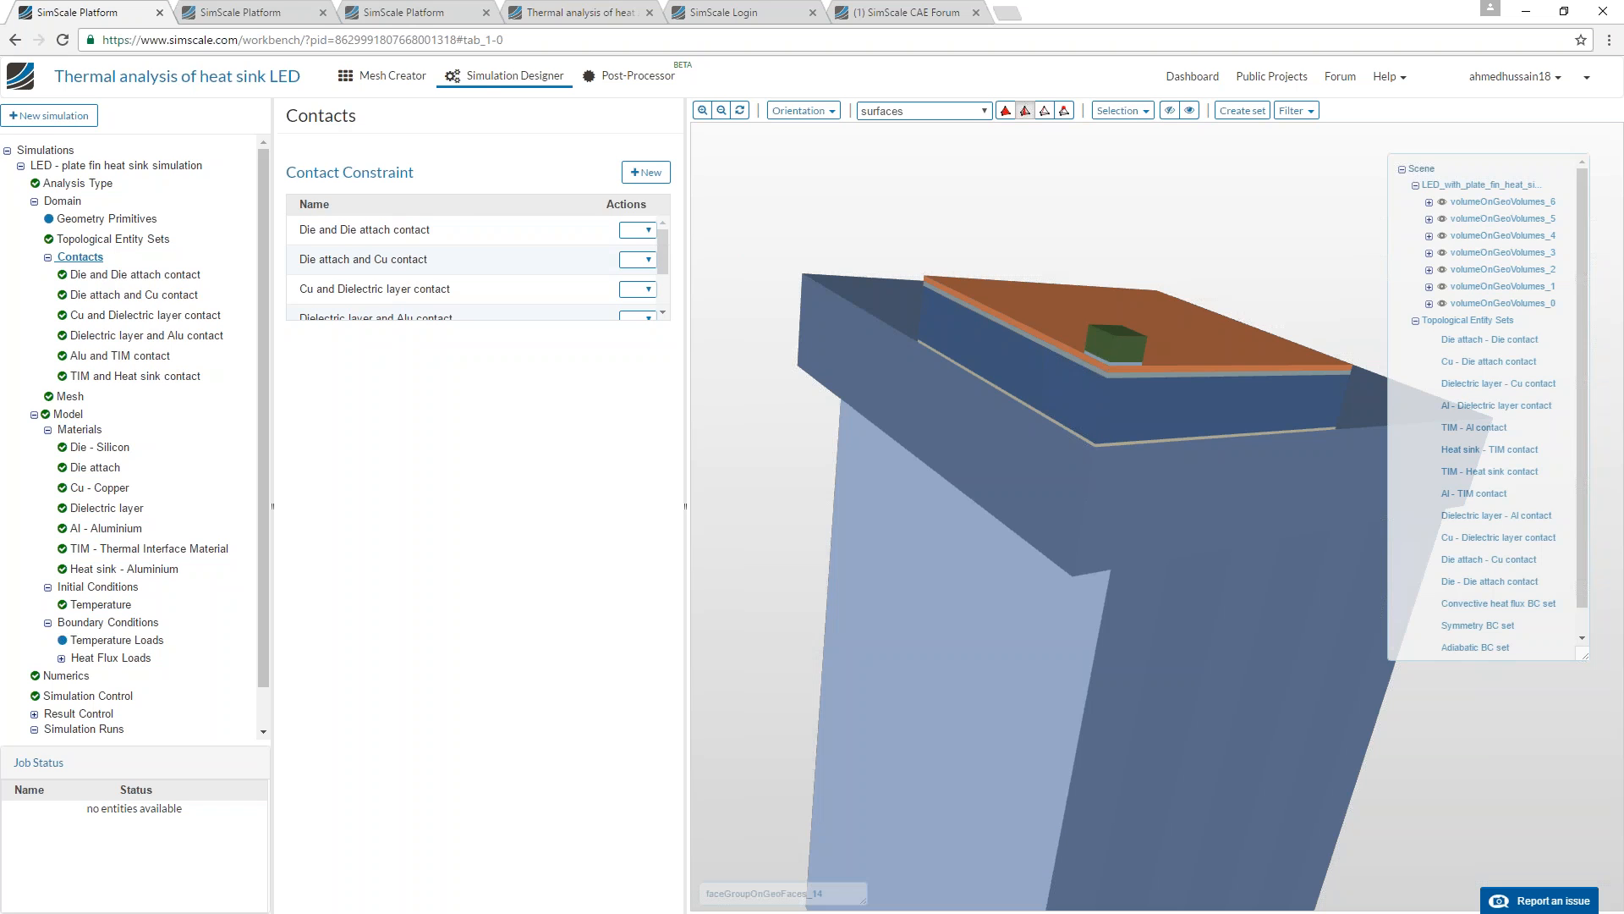
Review the Die and Die attach contact settings and inspect the die's interface on the model up close.
click(155, 277)
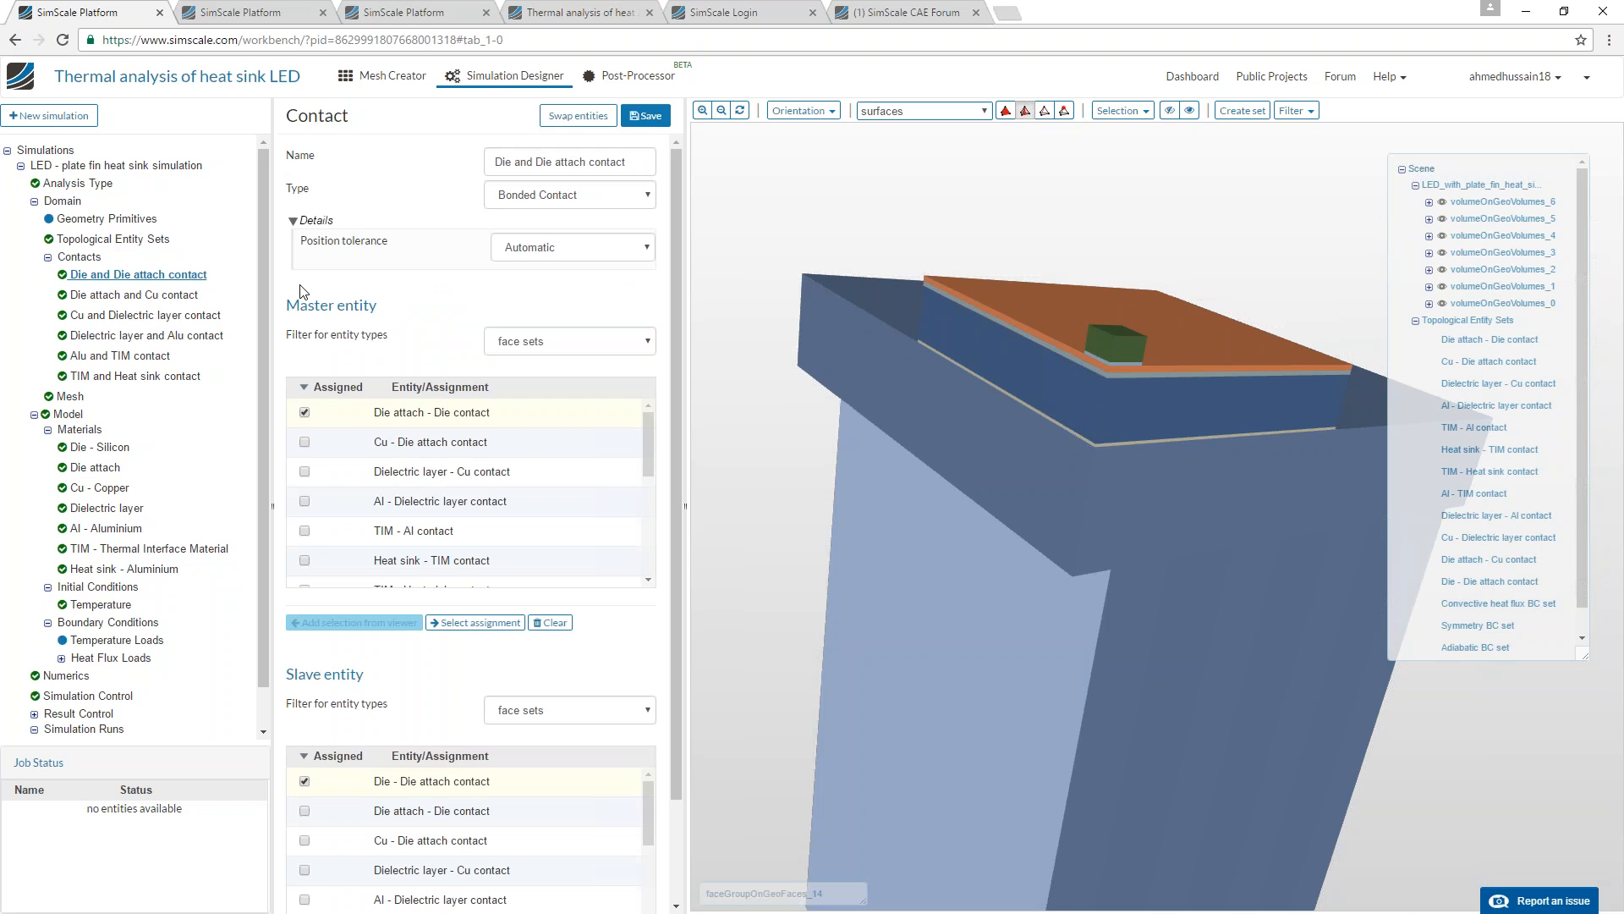
drag(956, 350, 882, 359)
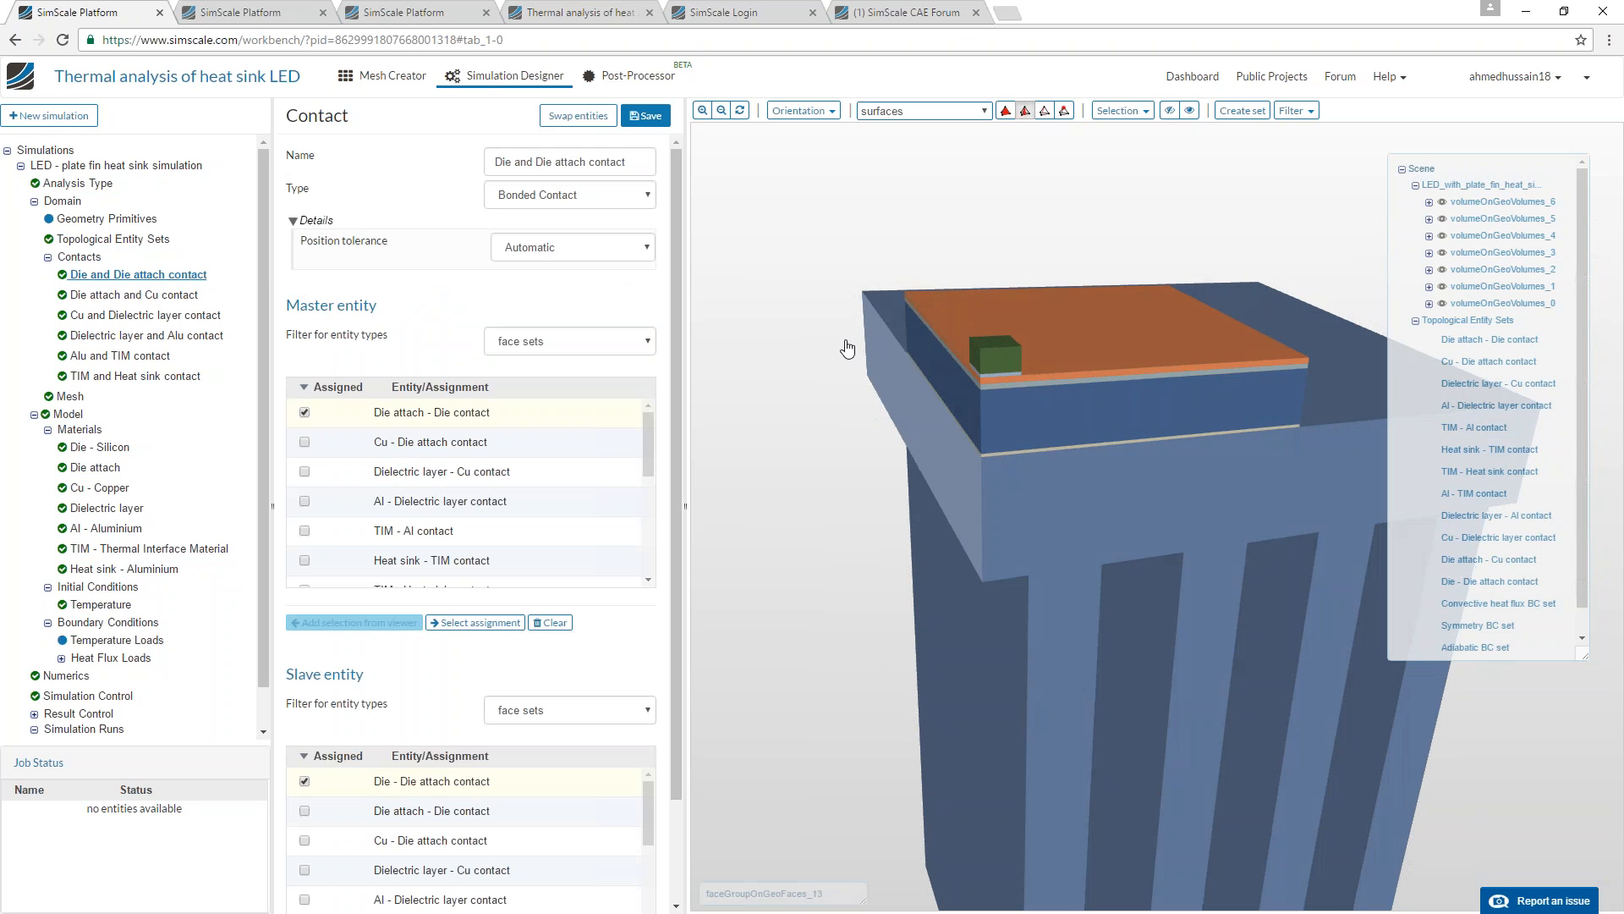
drag(986, 449, 968, 428)
scroll(974, 453, up, 3)
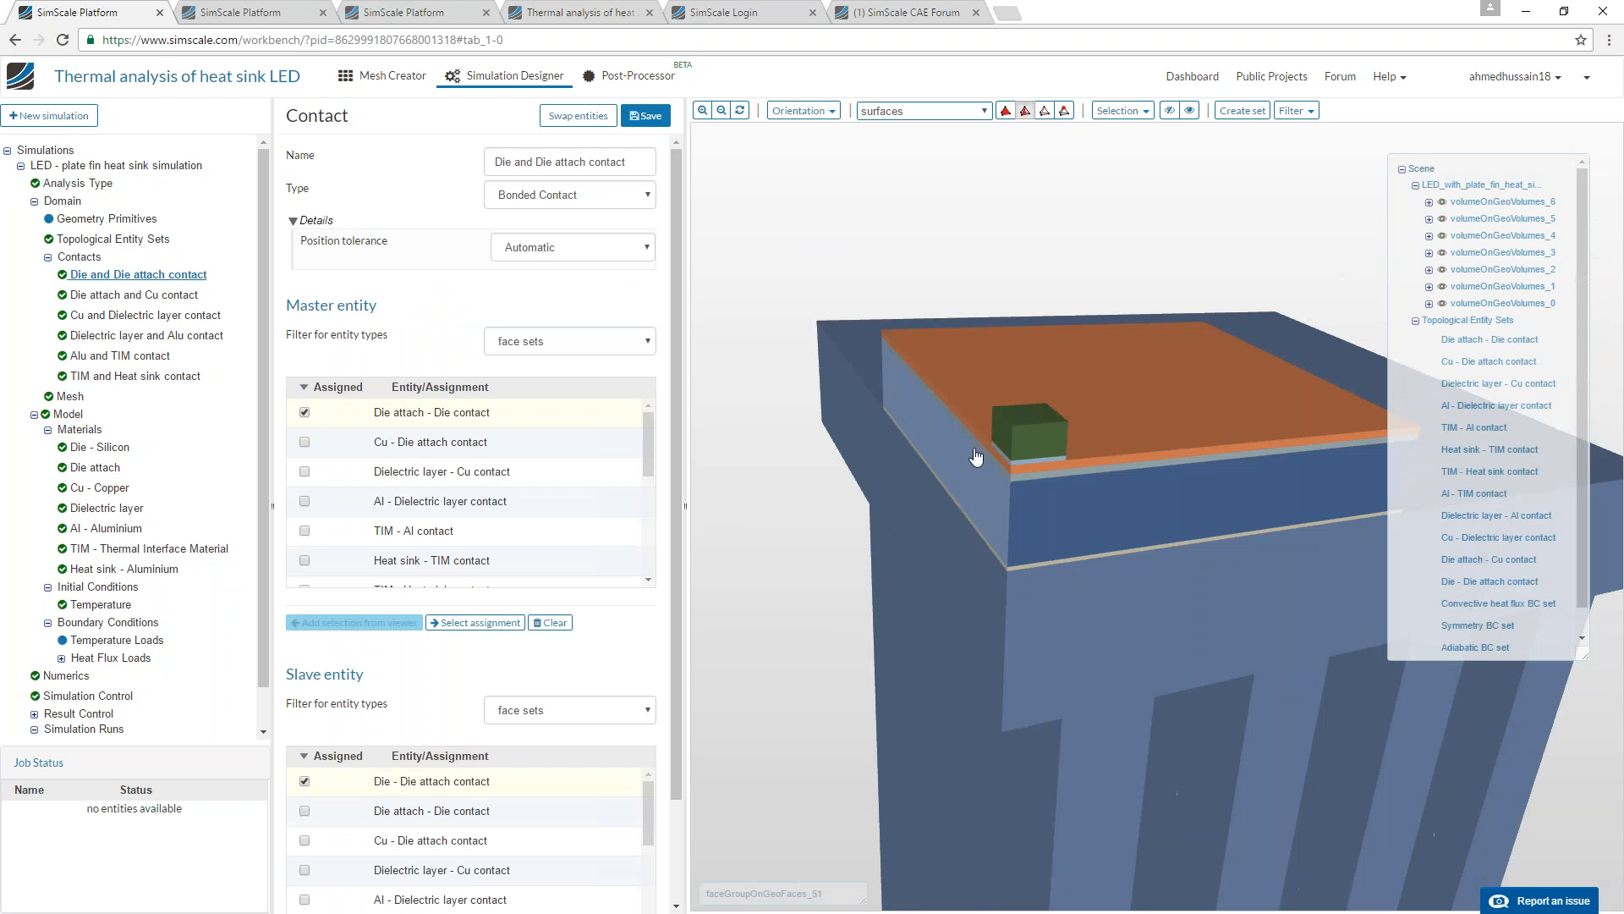
scroll(976, 457, up, 1)
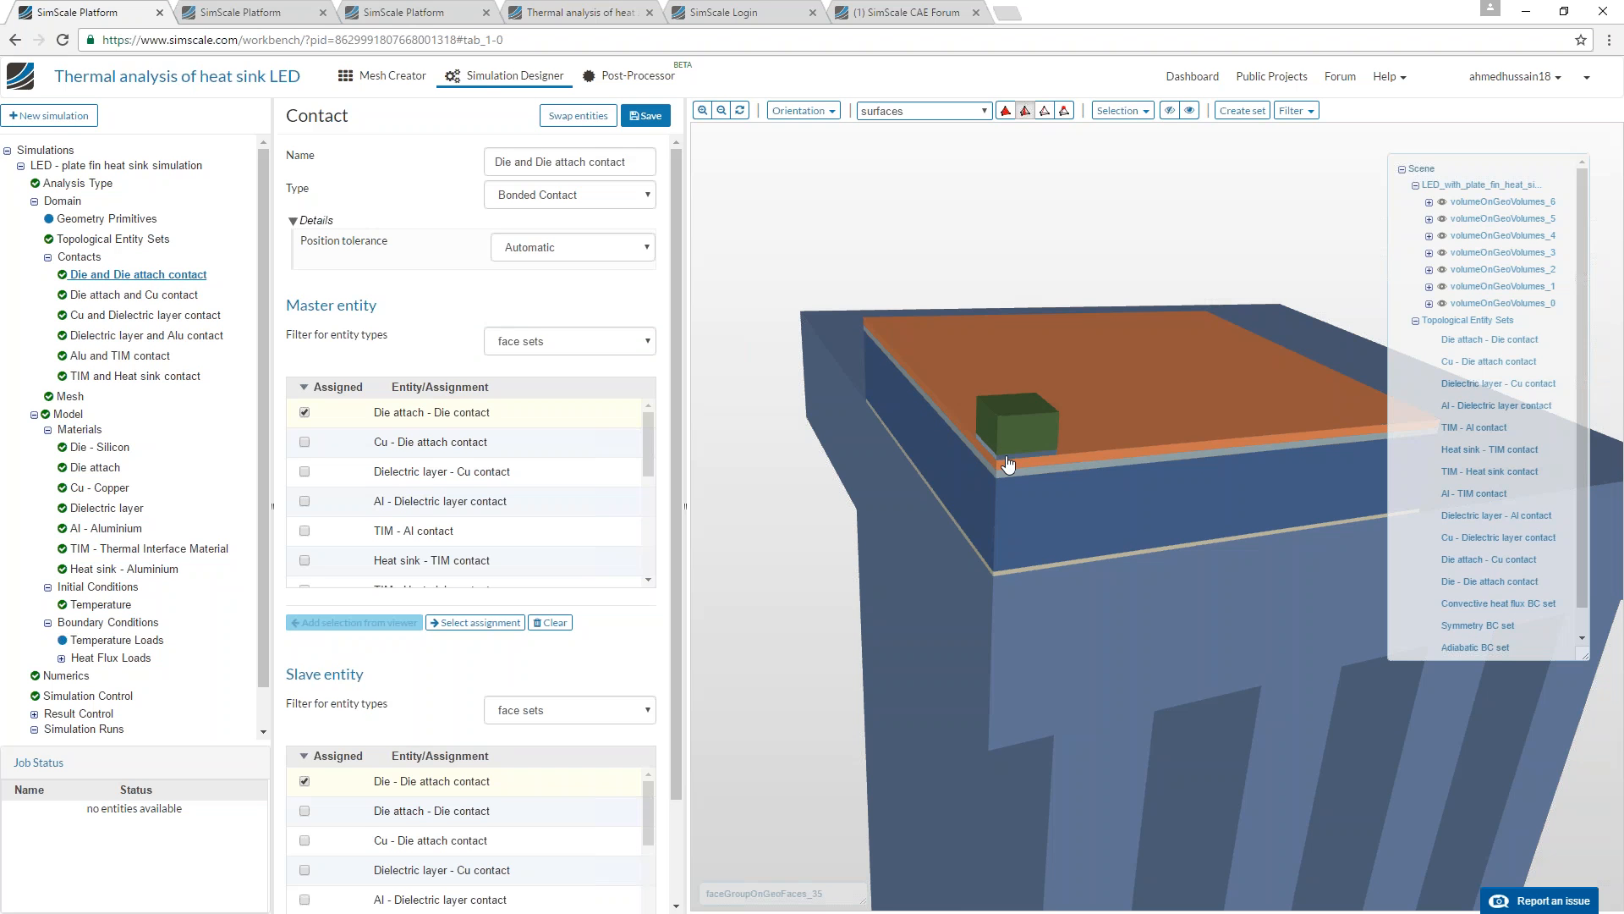
Review the master and slave assignments of the Die attach and Cu, Cu and Dielectric layer, and Dielectric layer and Alu contacts.
click(165, 296)
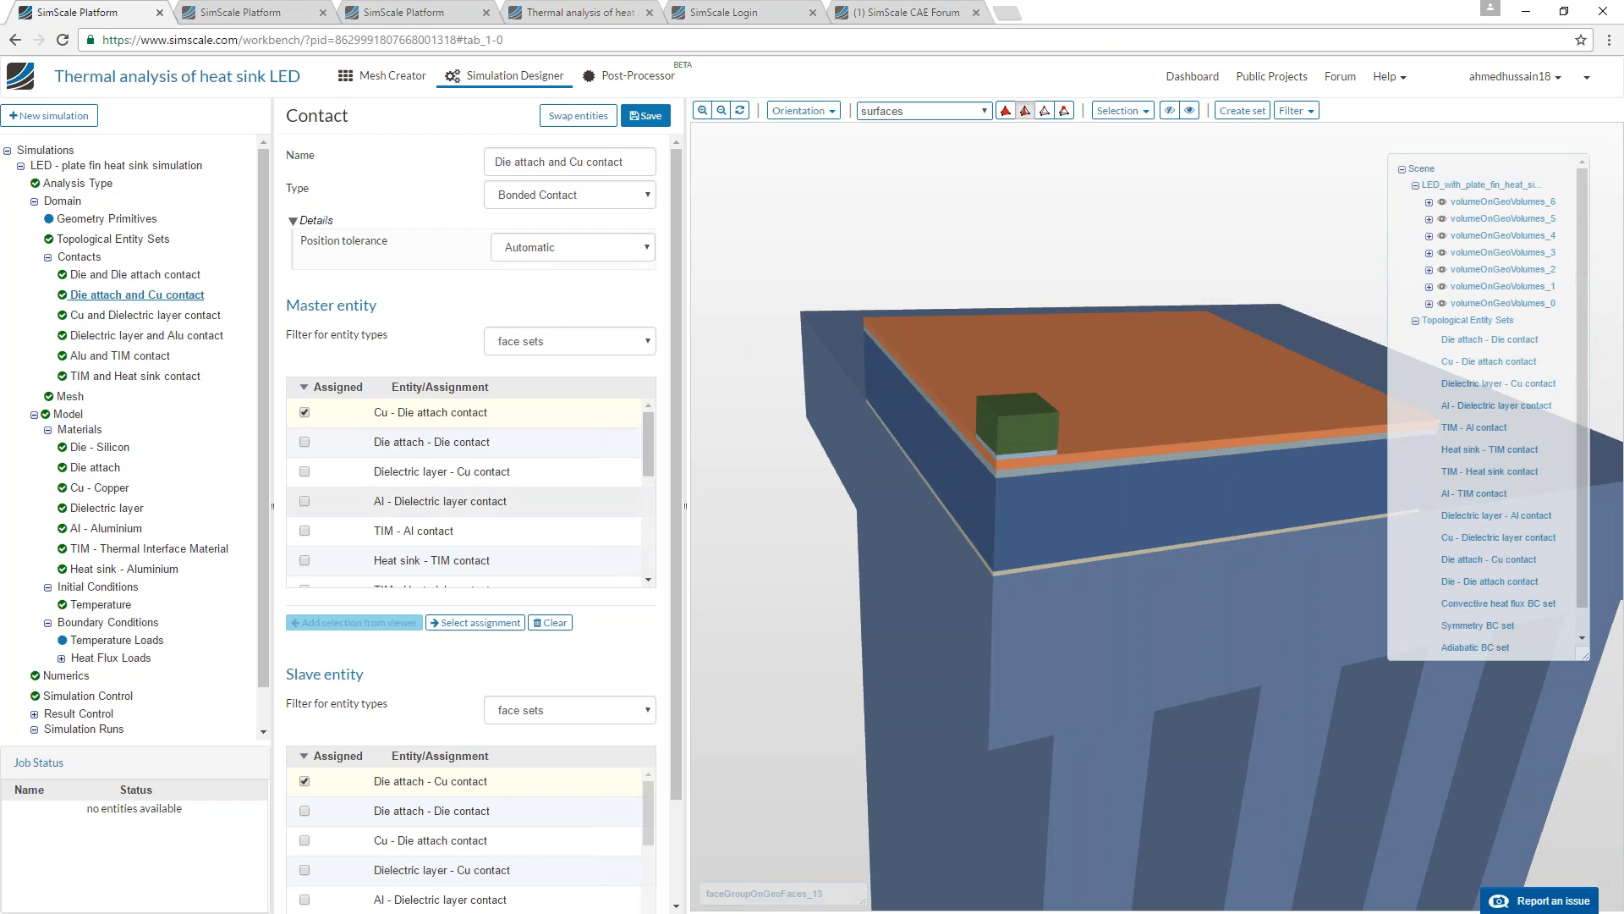
scroll(671, 362, down, 1)
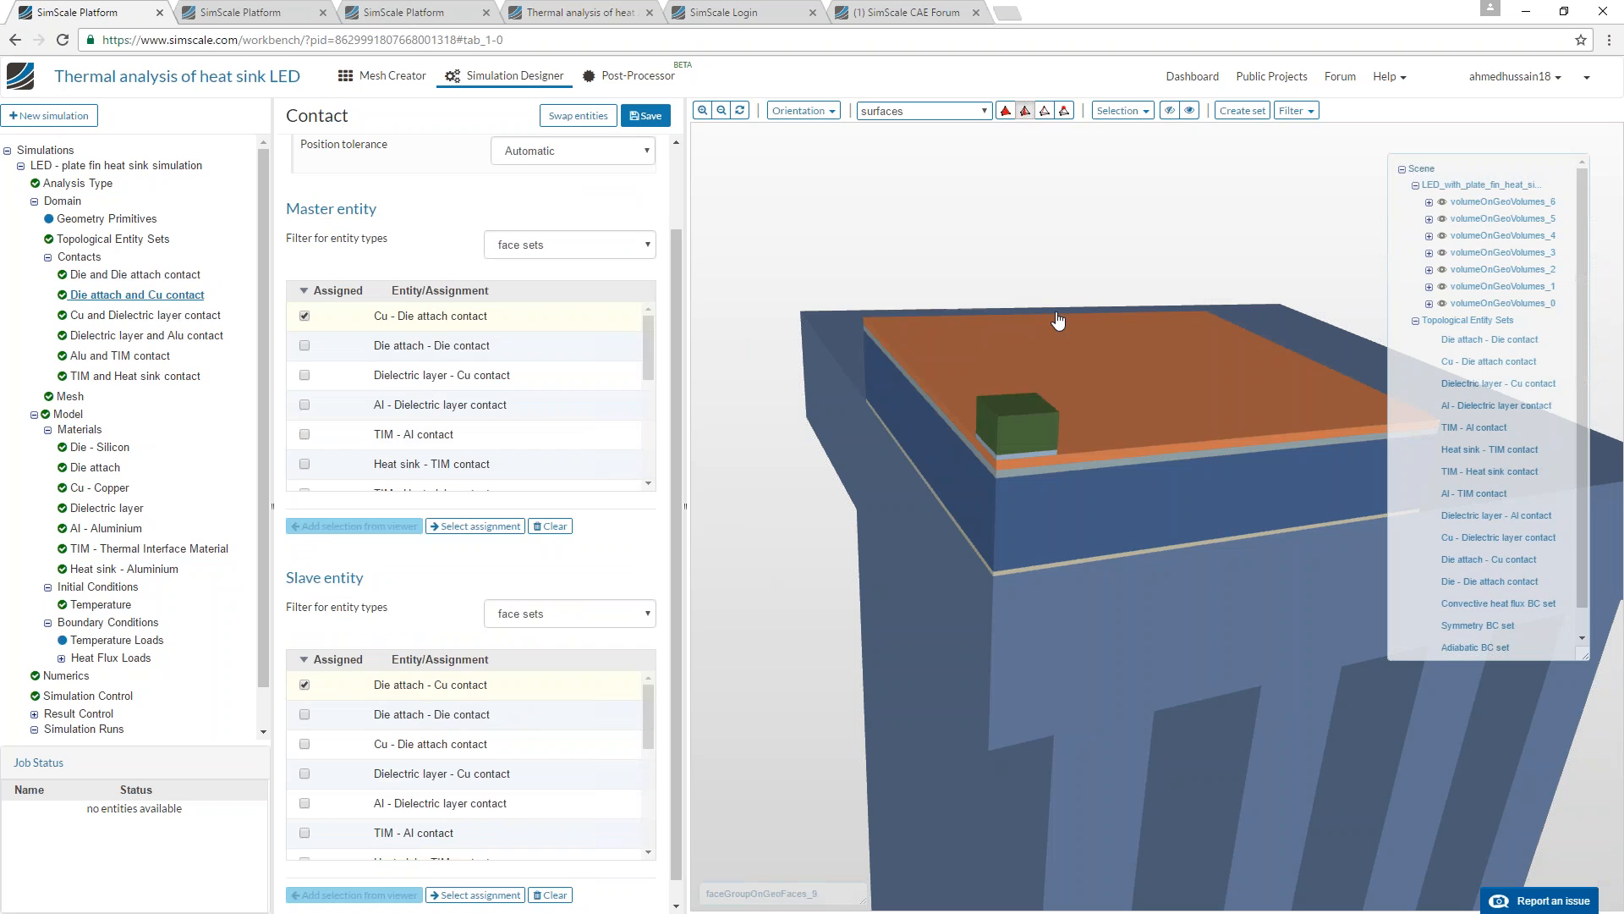
scroll(519, 421, up, 1)
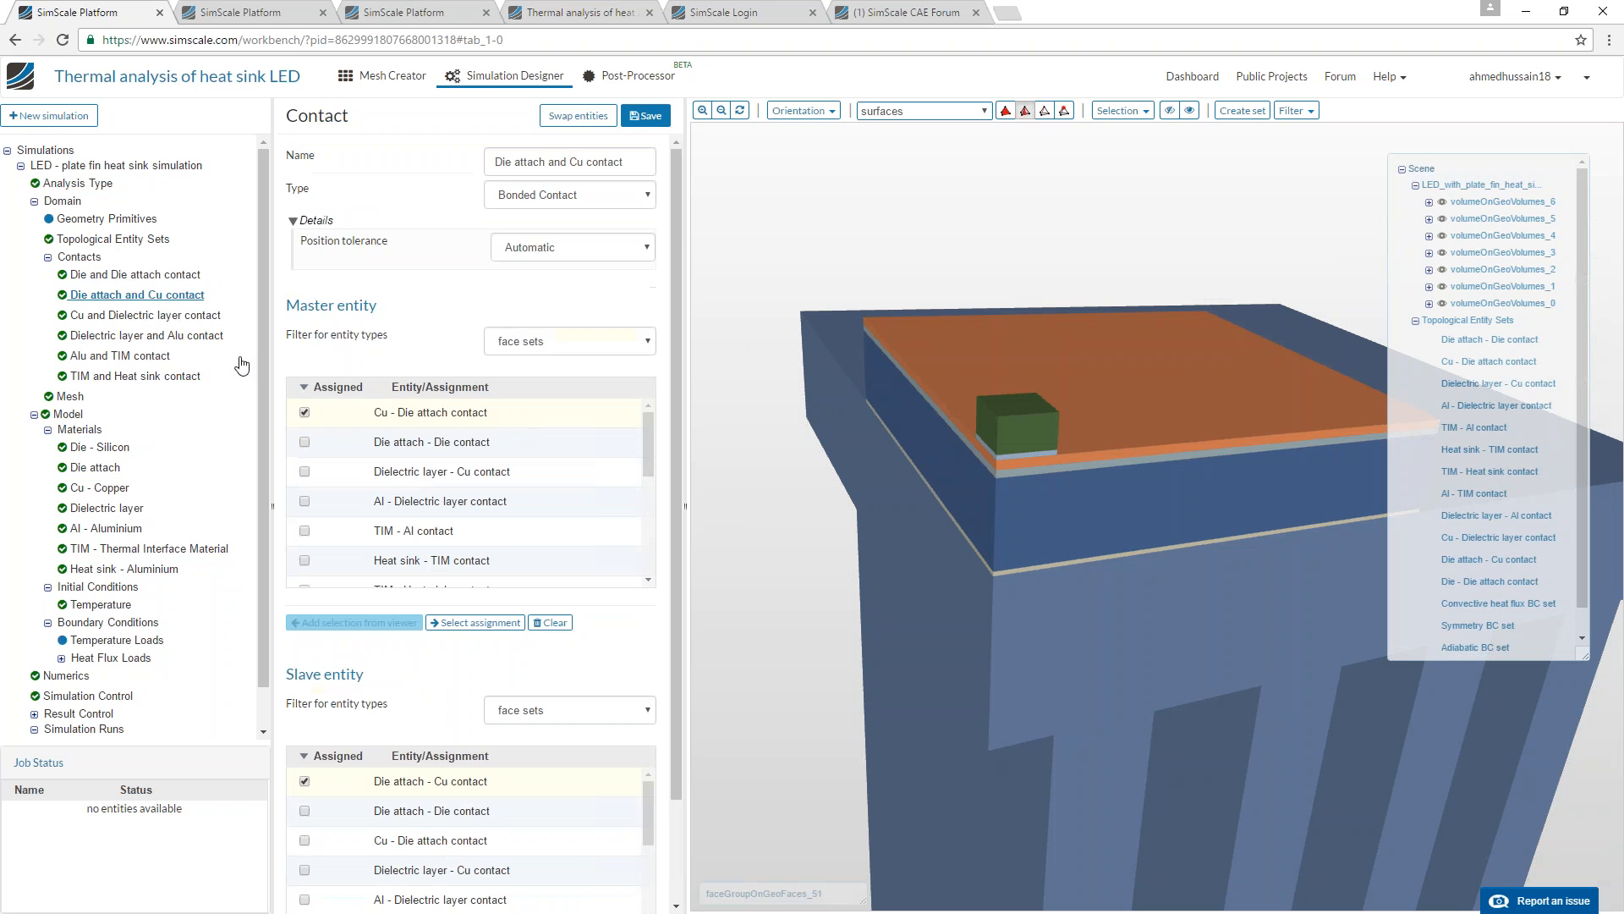
click(173, 317)
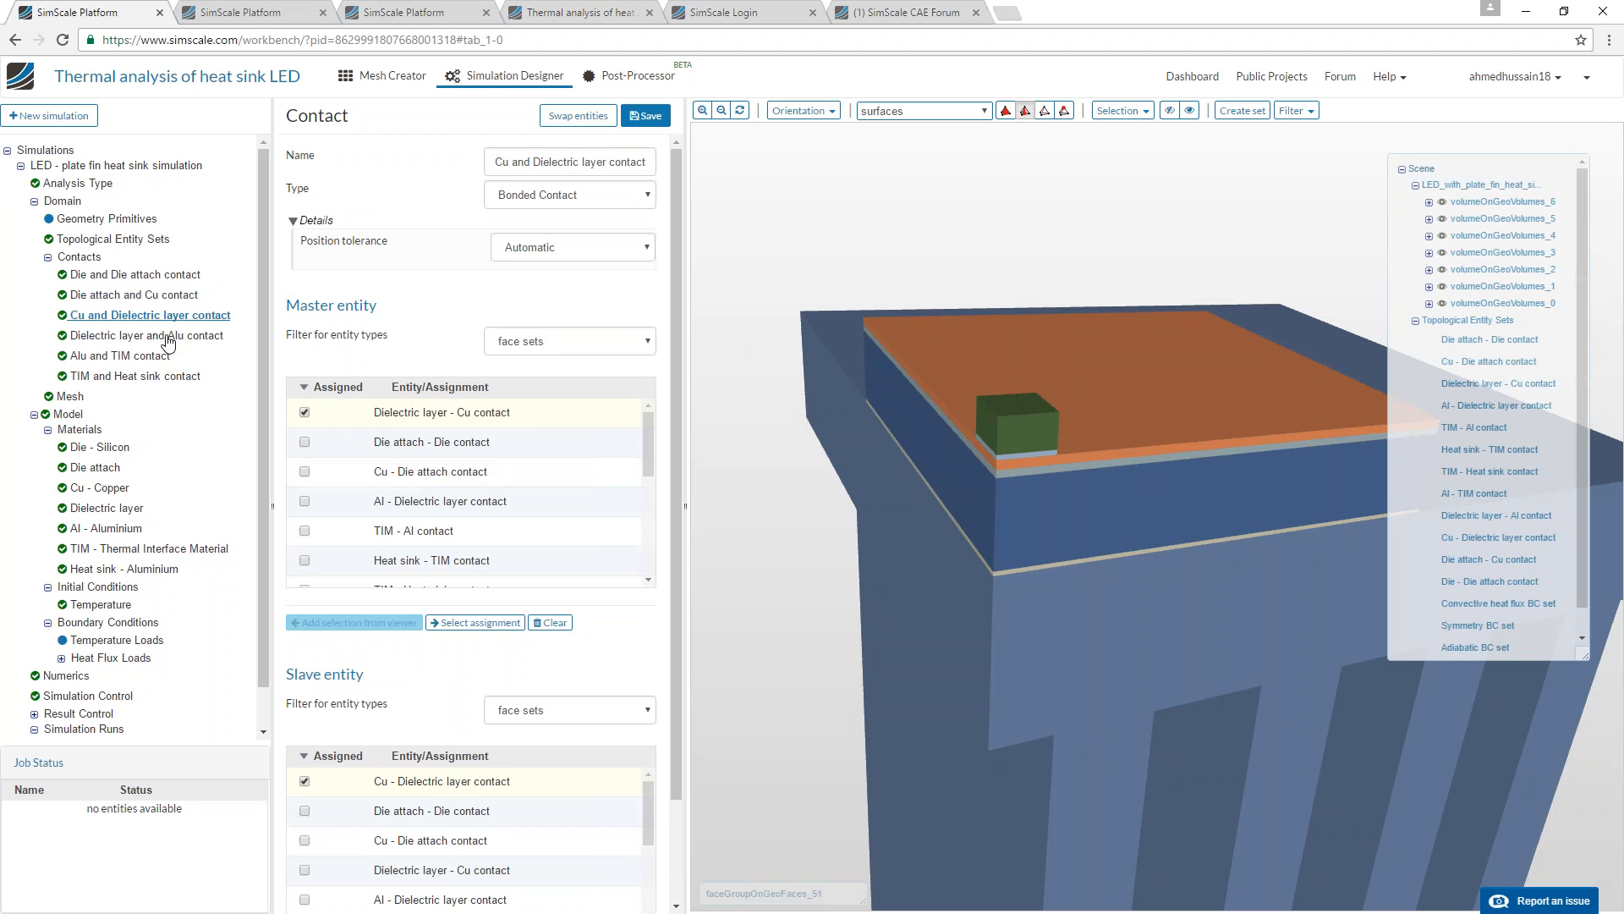
click(166, 339)
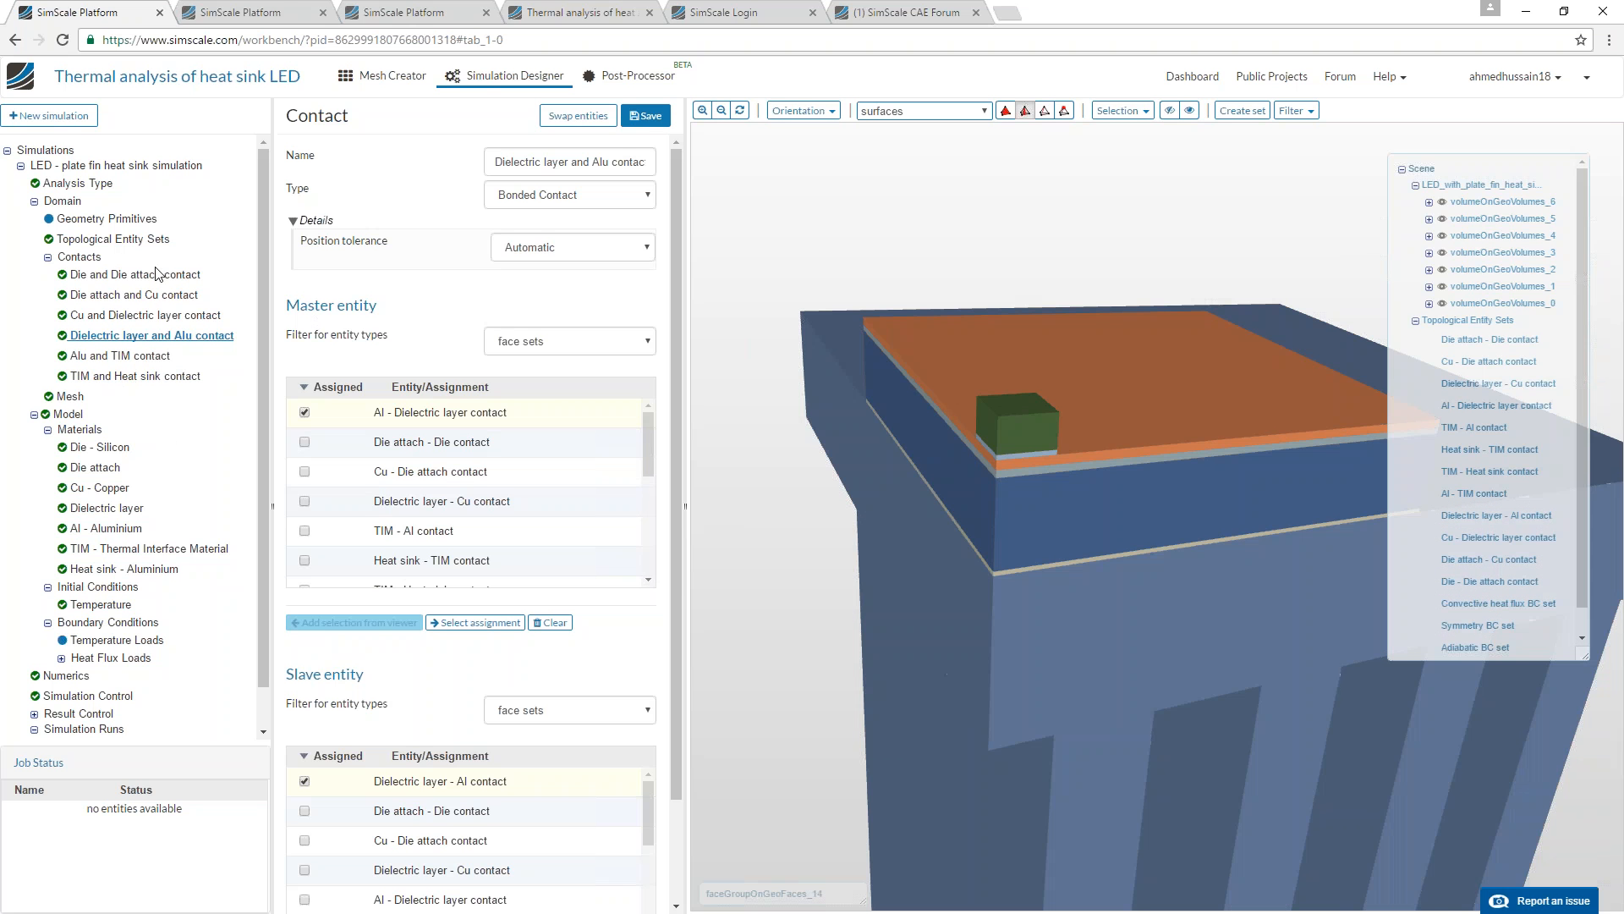
Open the Die - Silicon material and highlight its assigned volume in the model.
click(89, 431)
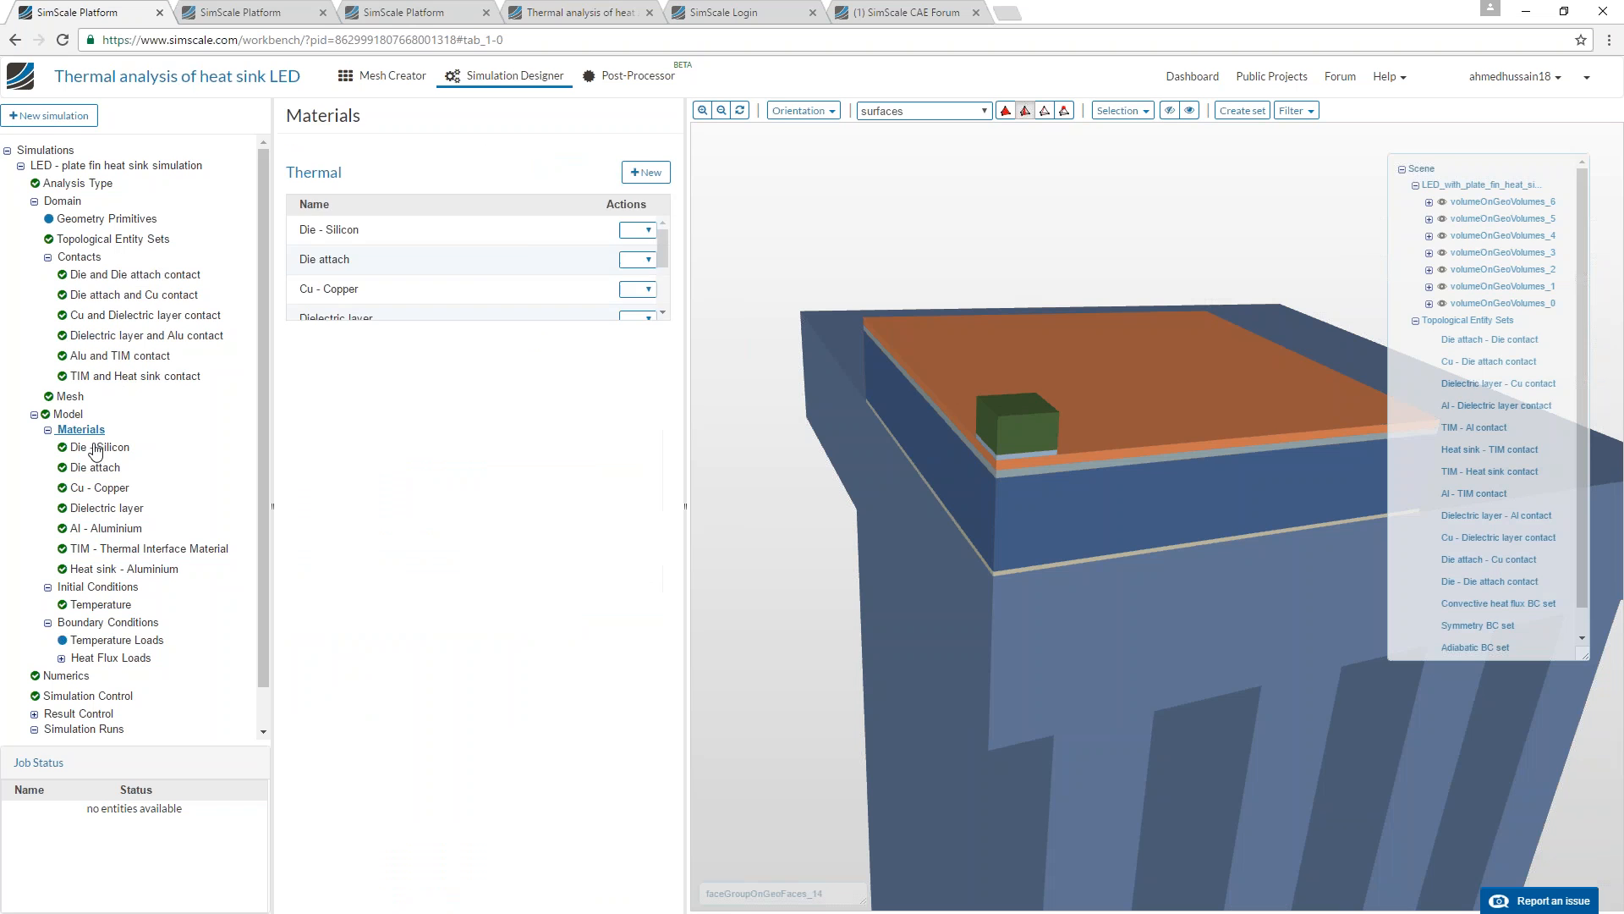
click(97, 447)
click(456, 705)
scroll(834, 543, down, 3)
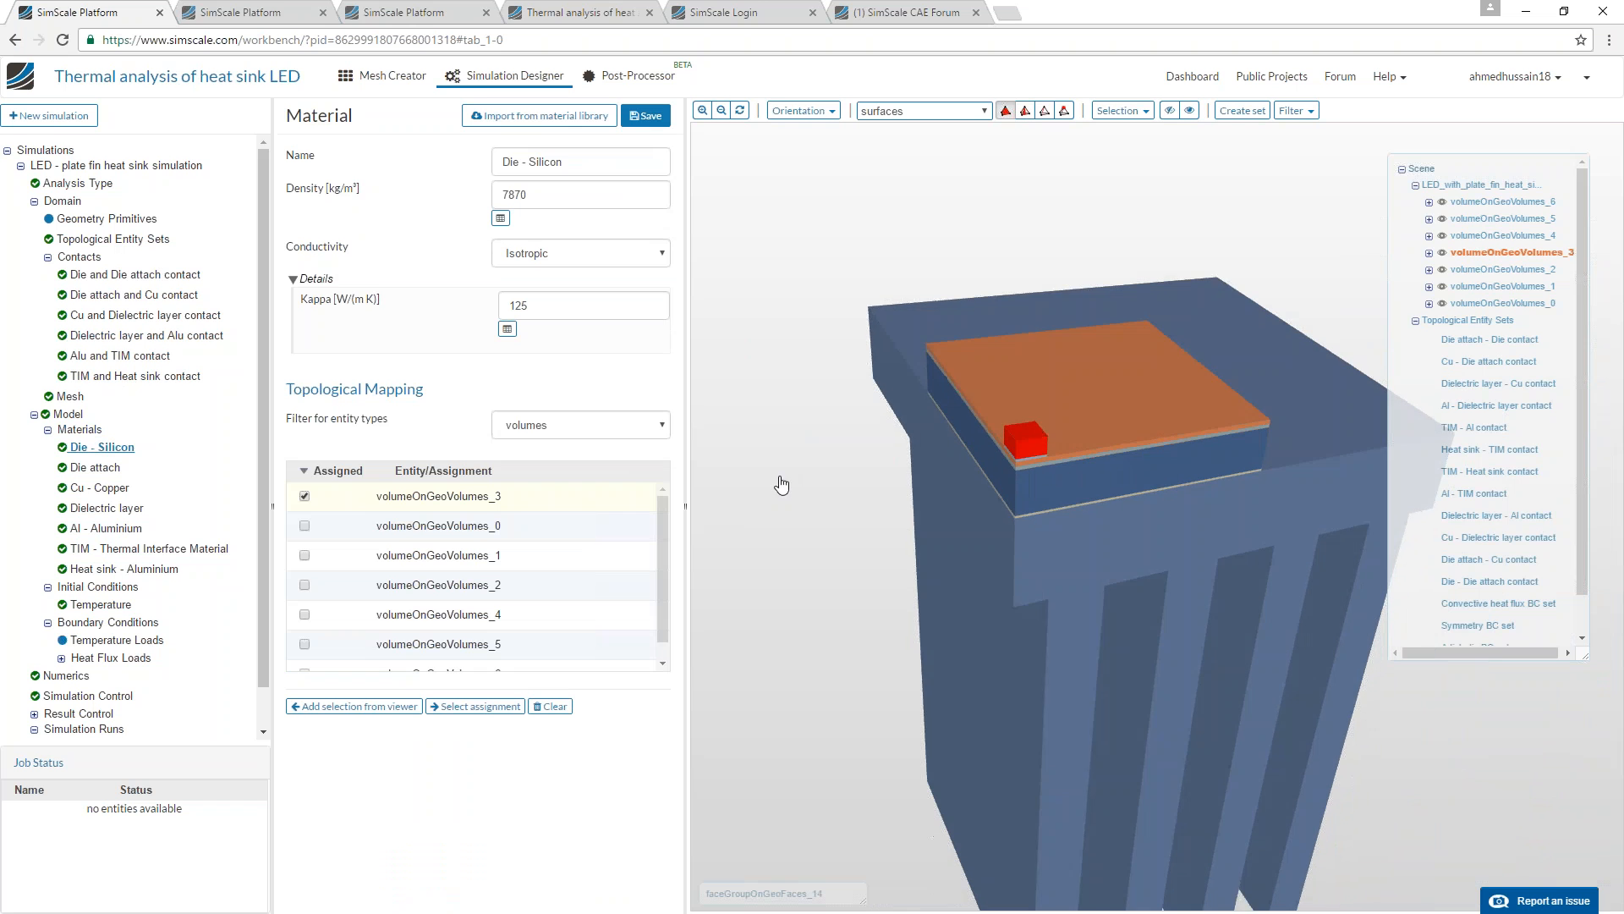
scroll(777, 544, up, 3)
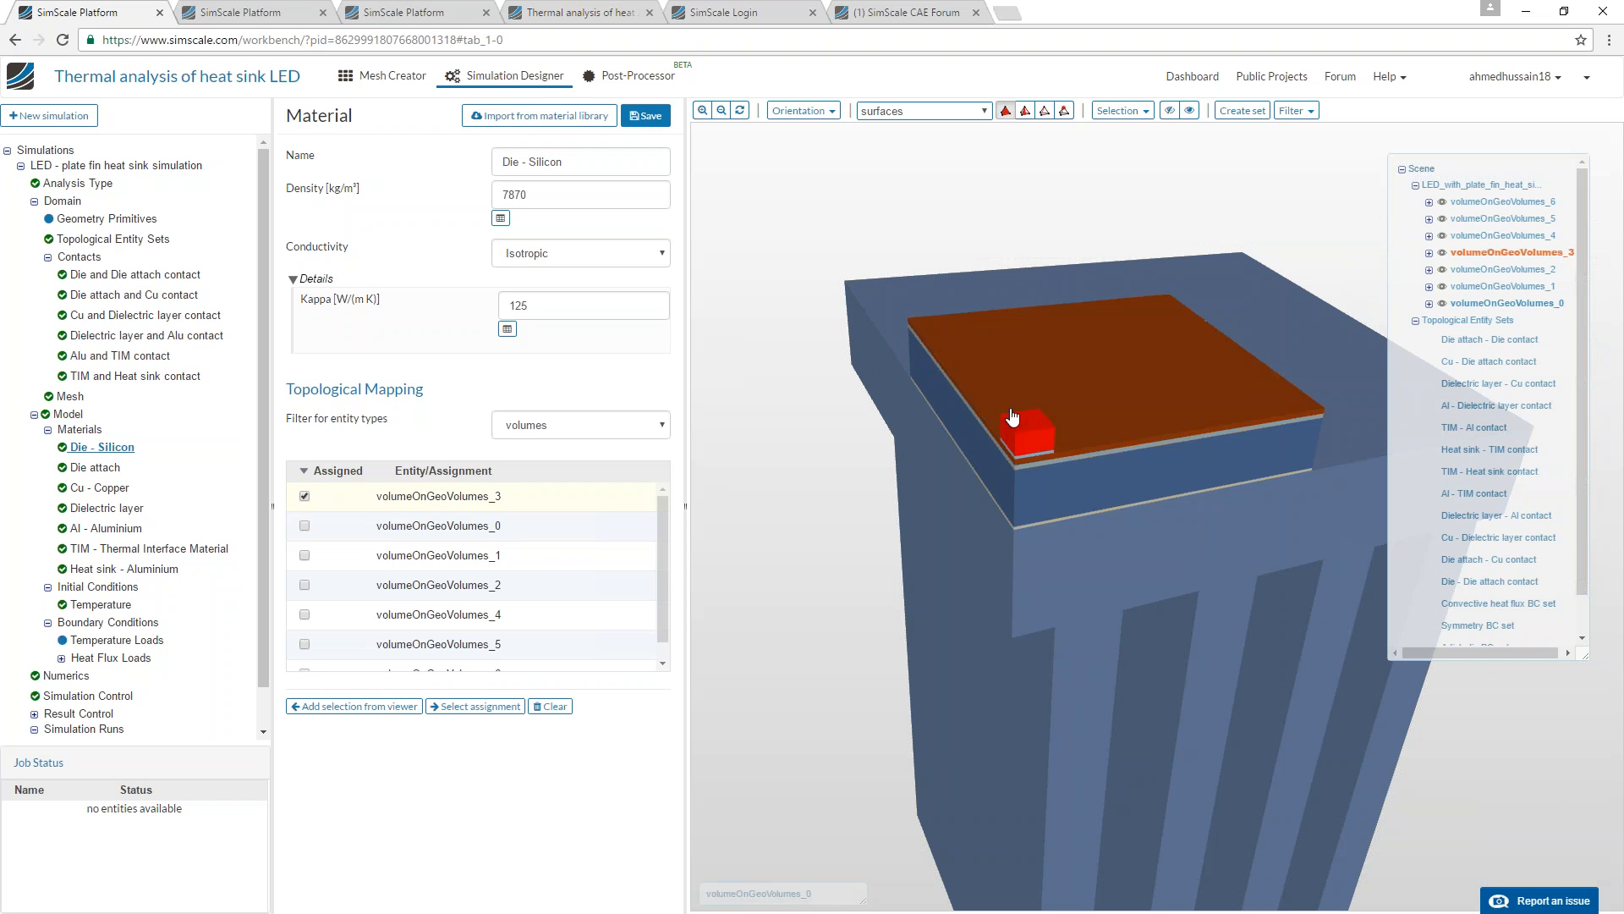
scroll(1032, 380, up, 2)
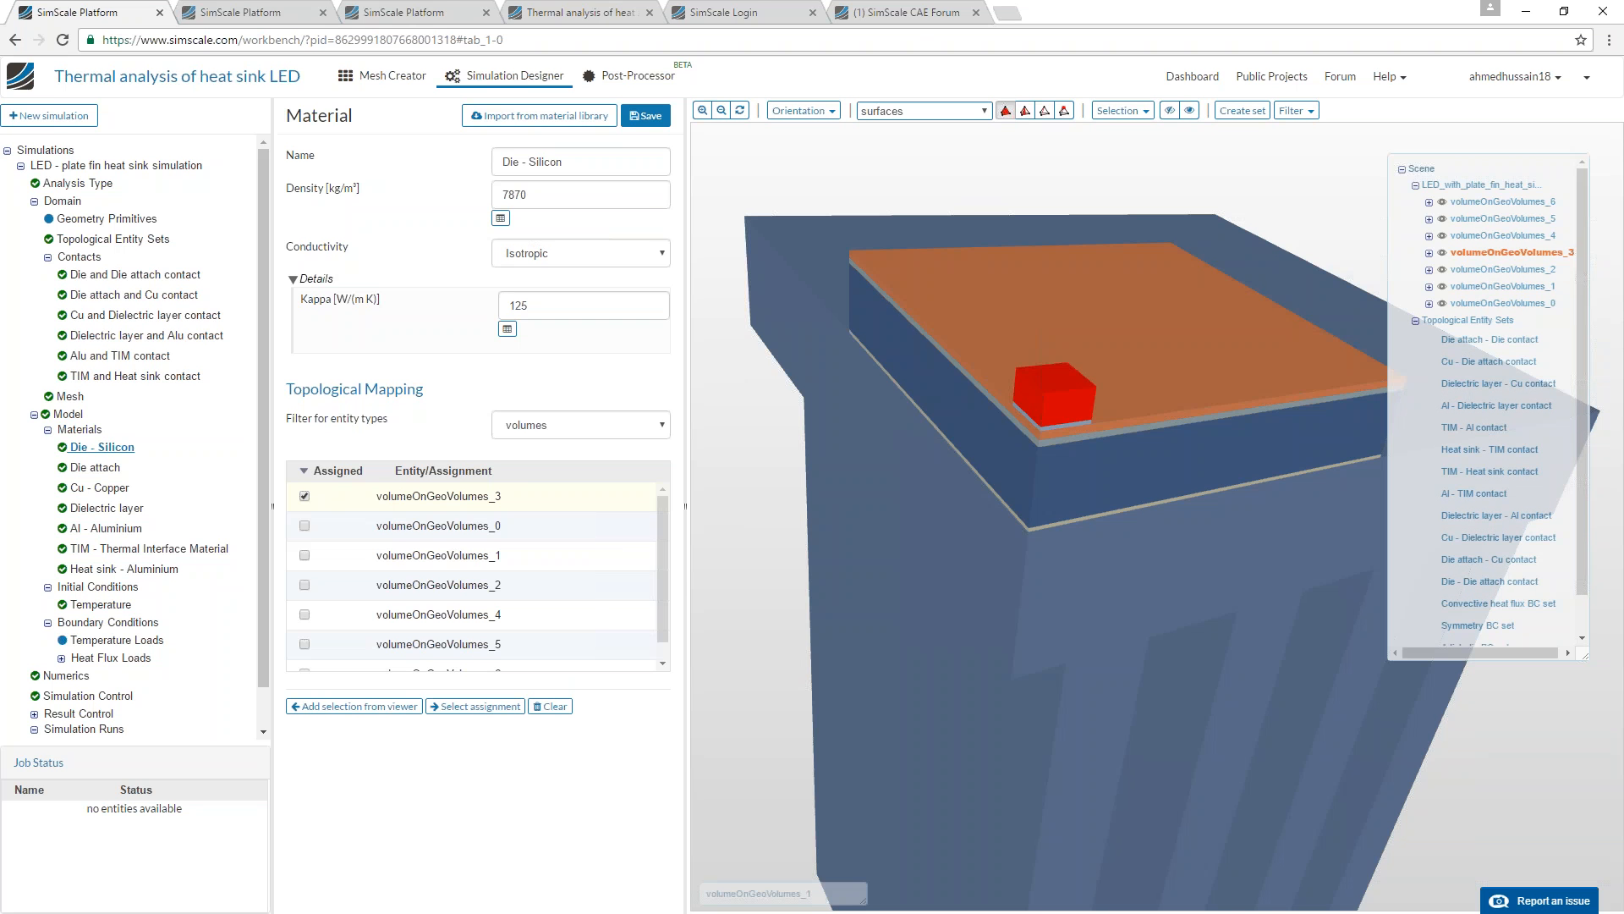
Open the Die attach material and highlight its assigned volume in the model.
click(114, 467)
click(475, 706)
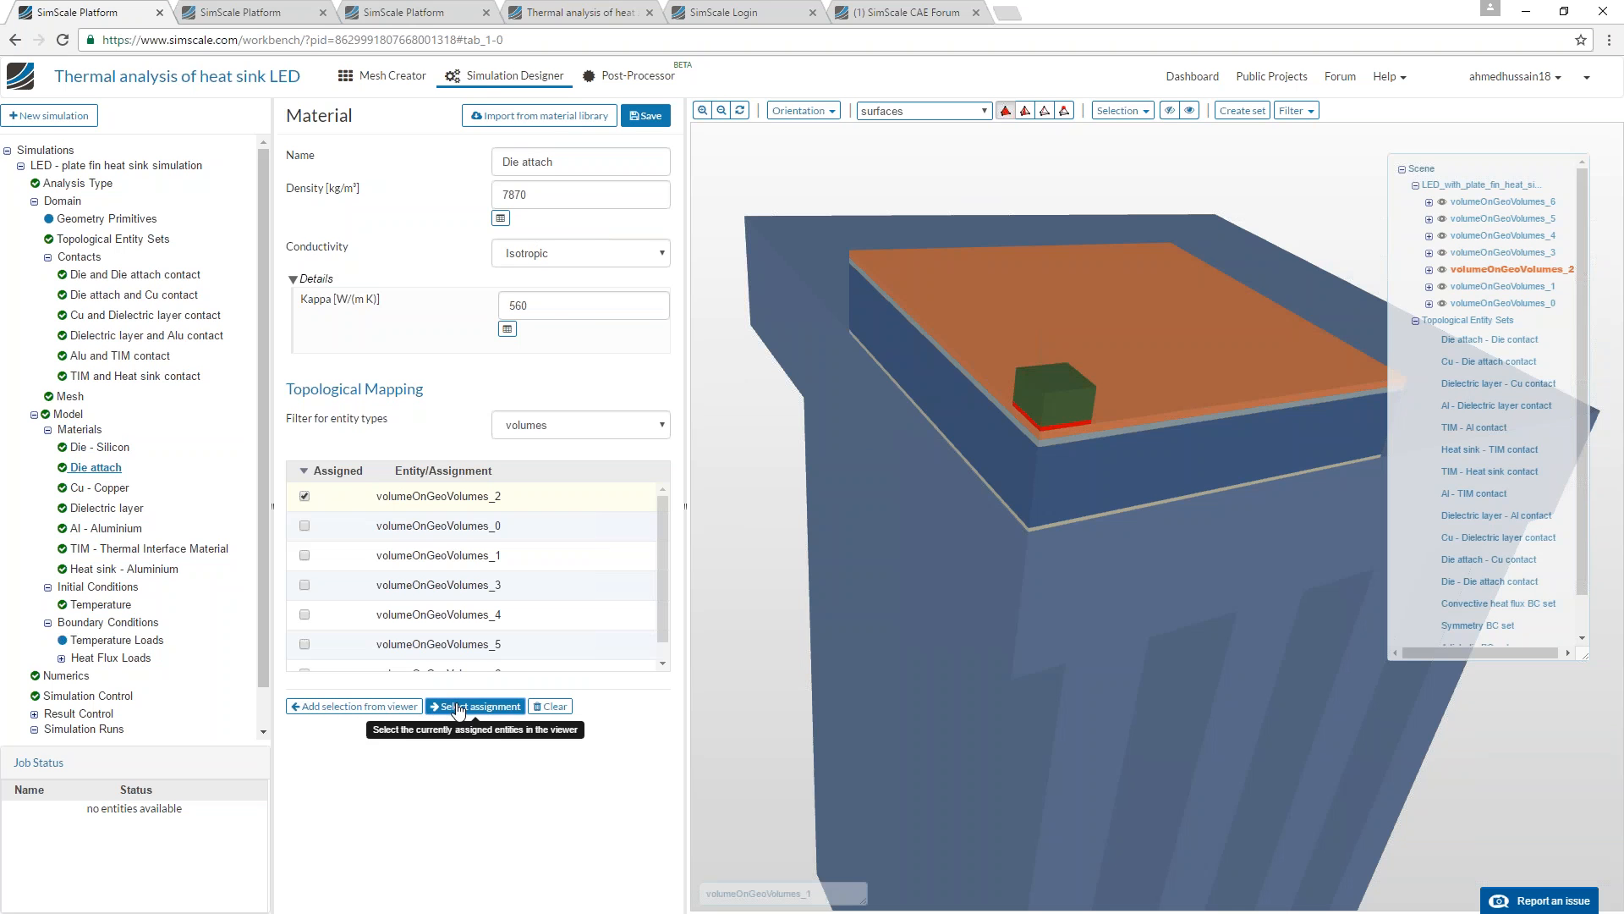
Open the Cu - Copper, Dielectric layer and Al - Aluminium materials and highlight each one's assigned volume in the model.
click(99, 488)
click(475, 706)
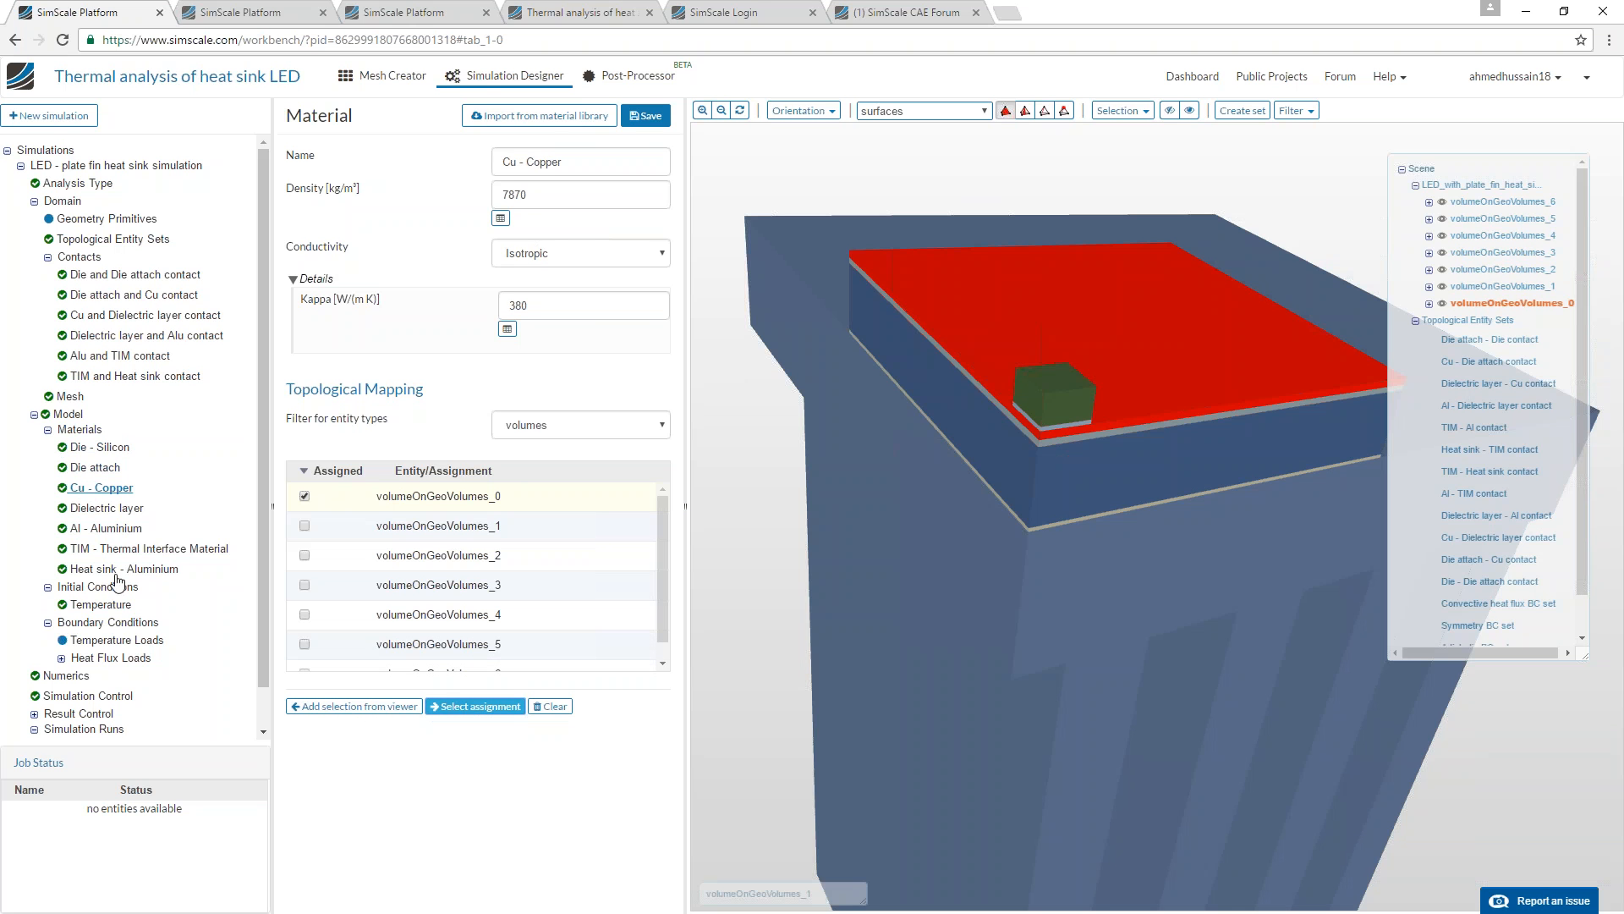
click(108, 509)
click(475, 706)
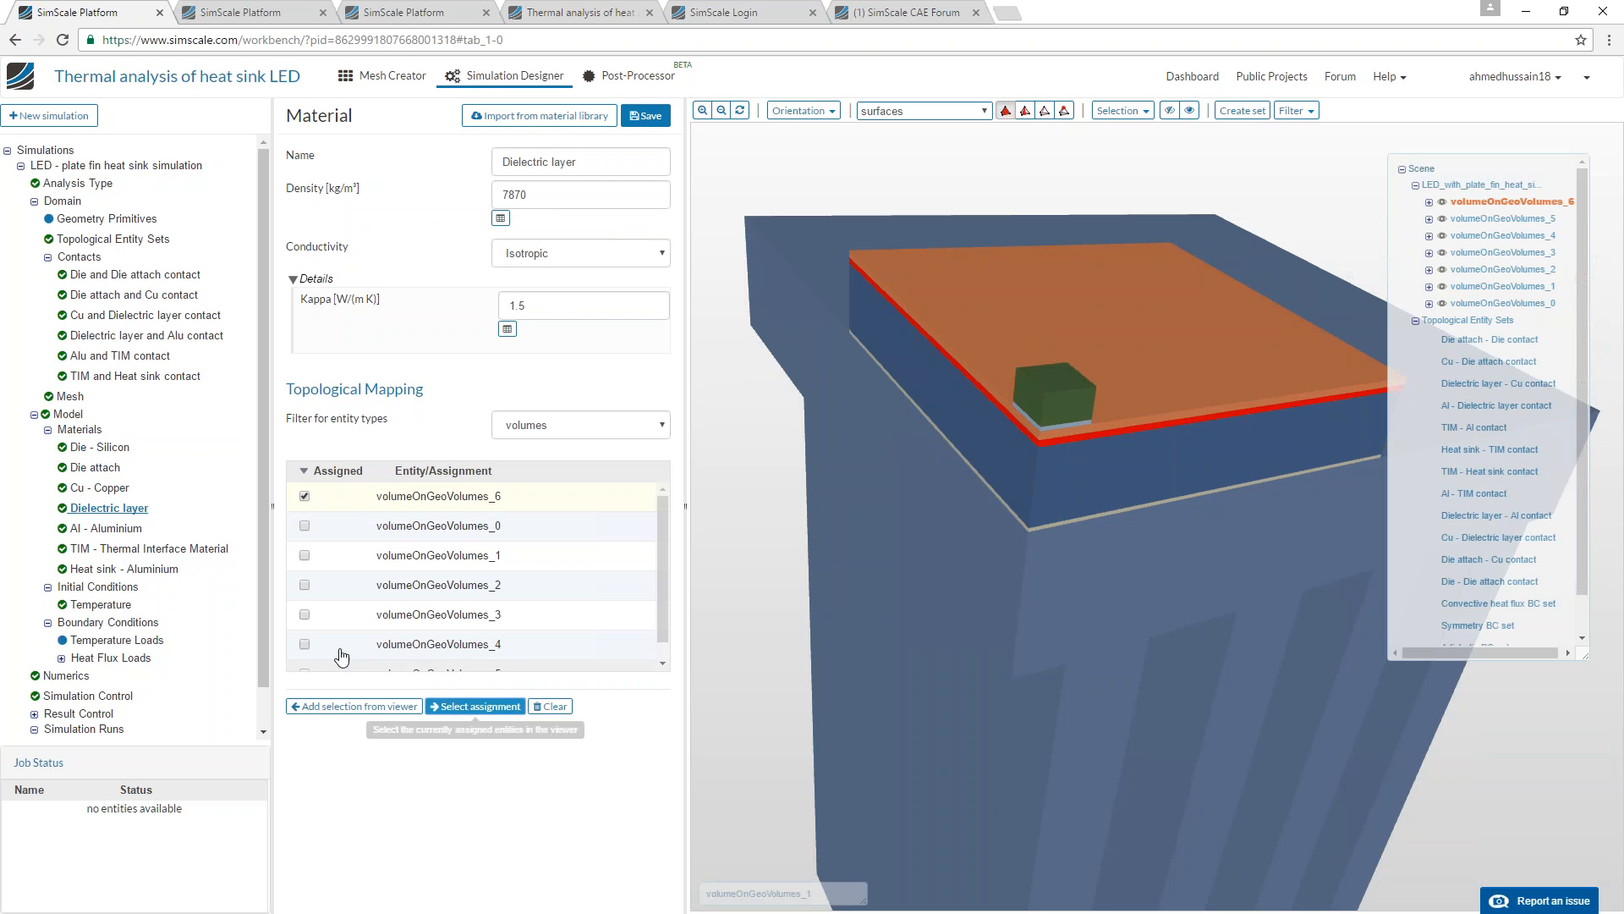
click(127, 529)
click(476, 706)
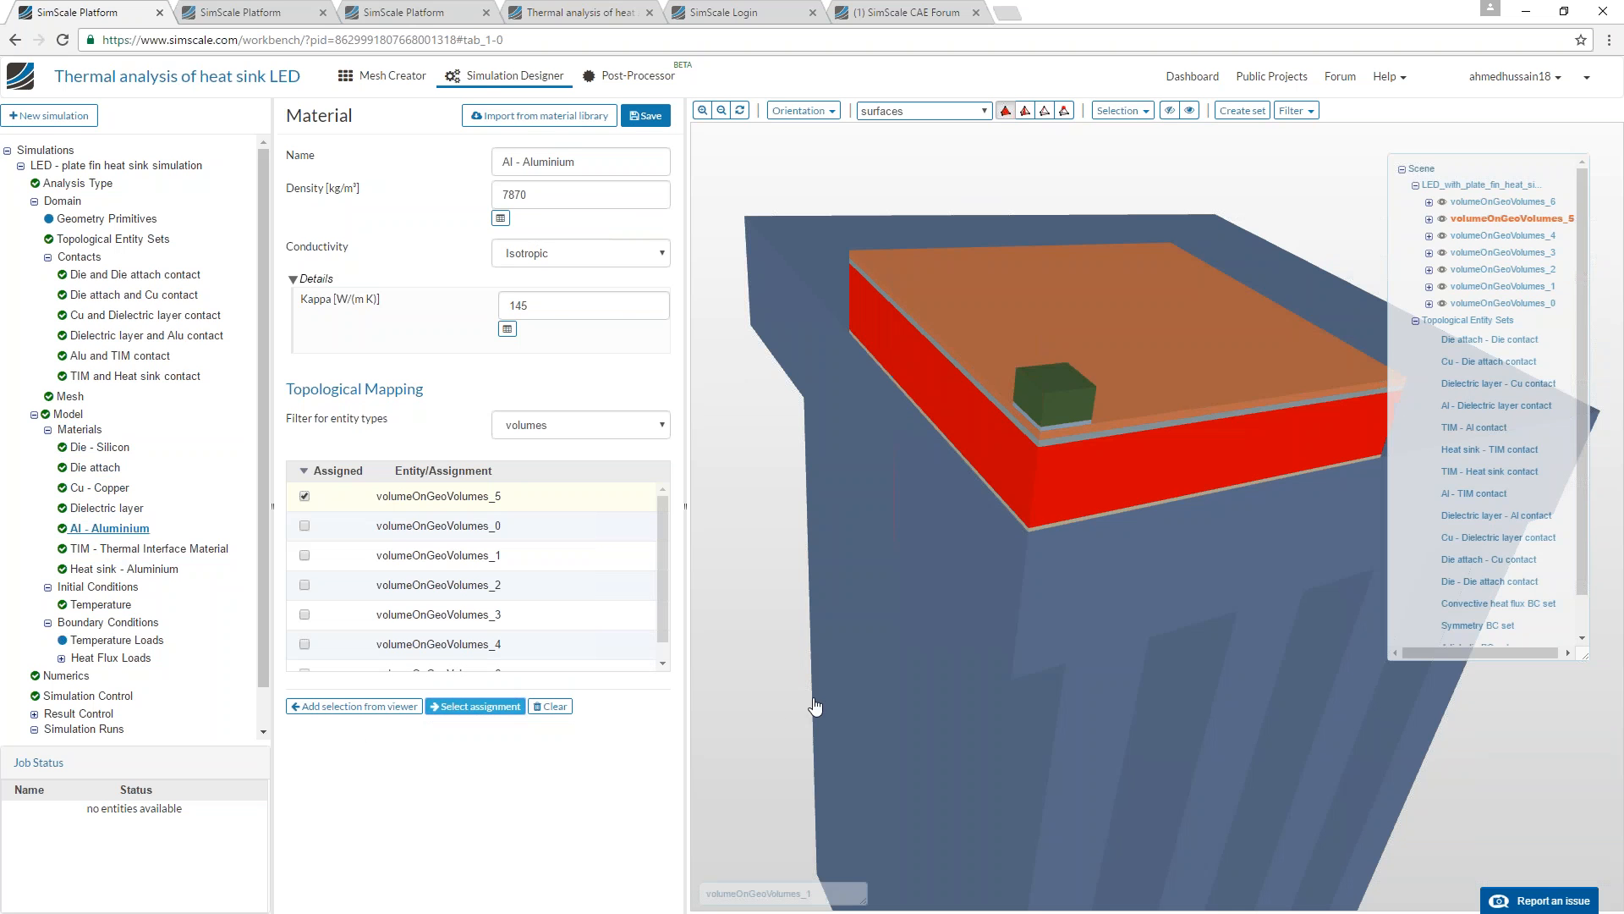
Open the TIM - Thermal Interface Material and Heat sink - Aluminium materials and highlight each one's assigned volume in the model.
click(152, 550)
click(499, 707)
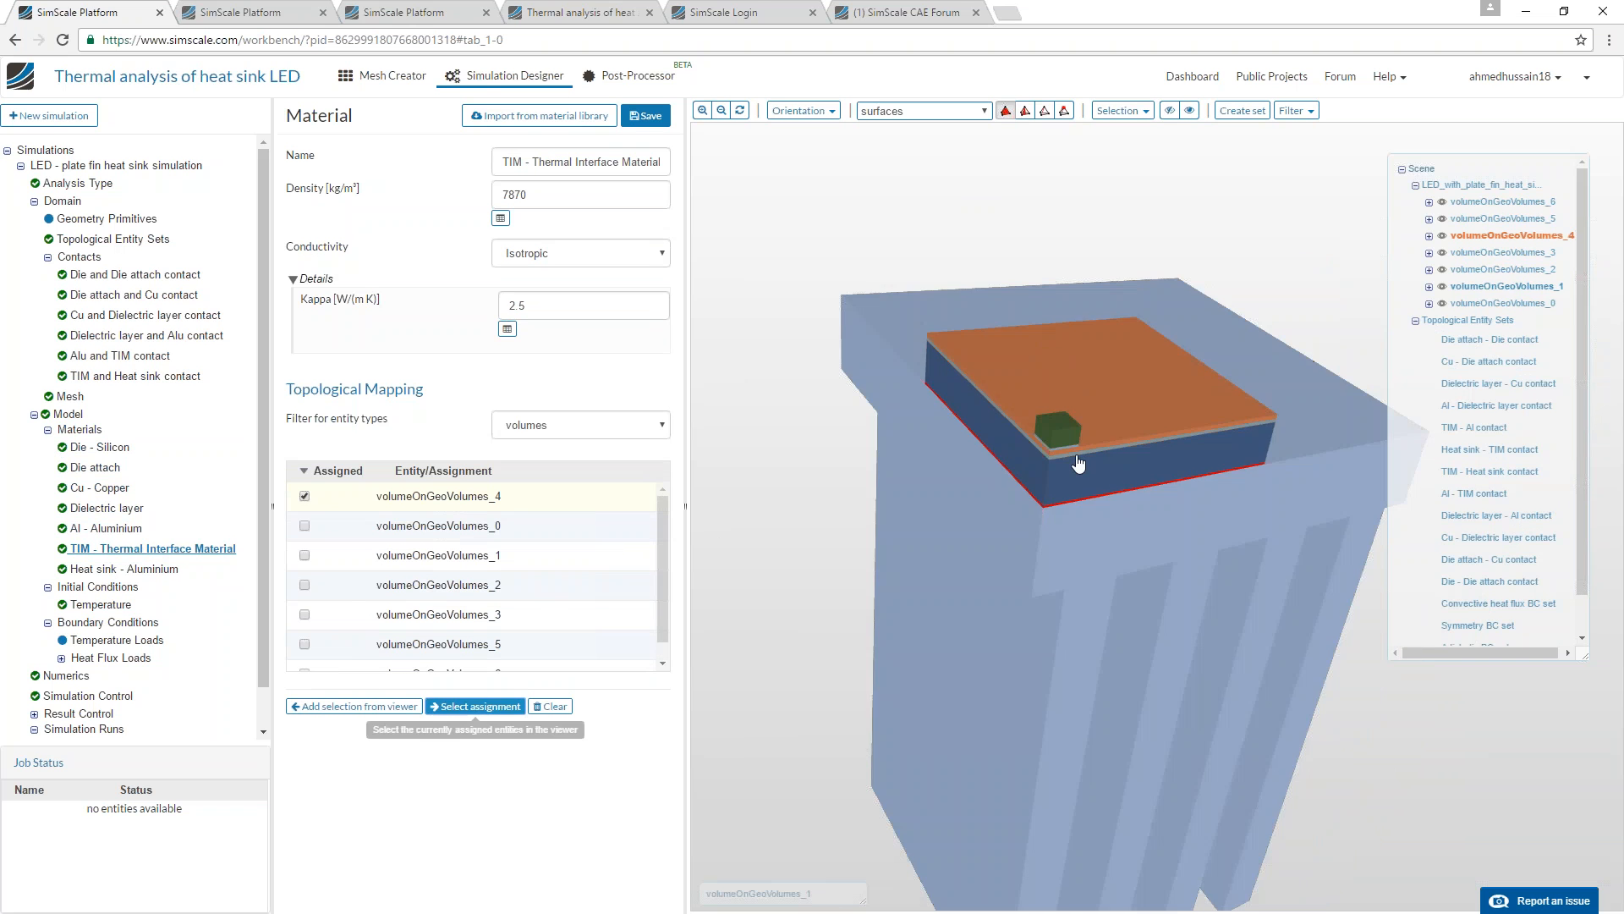
mouse_move(840, 475)
mouse_down()
mouse_move(838, 443)
mouse_move(859, 443)
mouse_move(835, 460)
mouse_up()
double_click(517, 306)
click(142, 569)
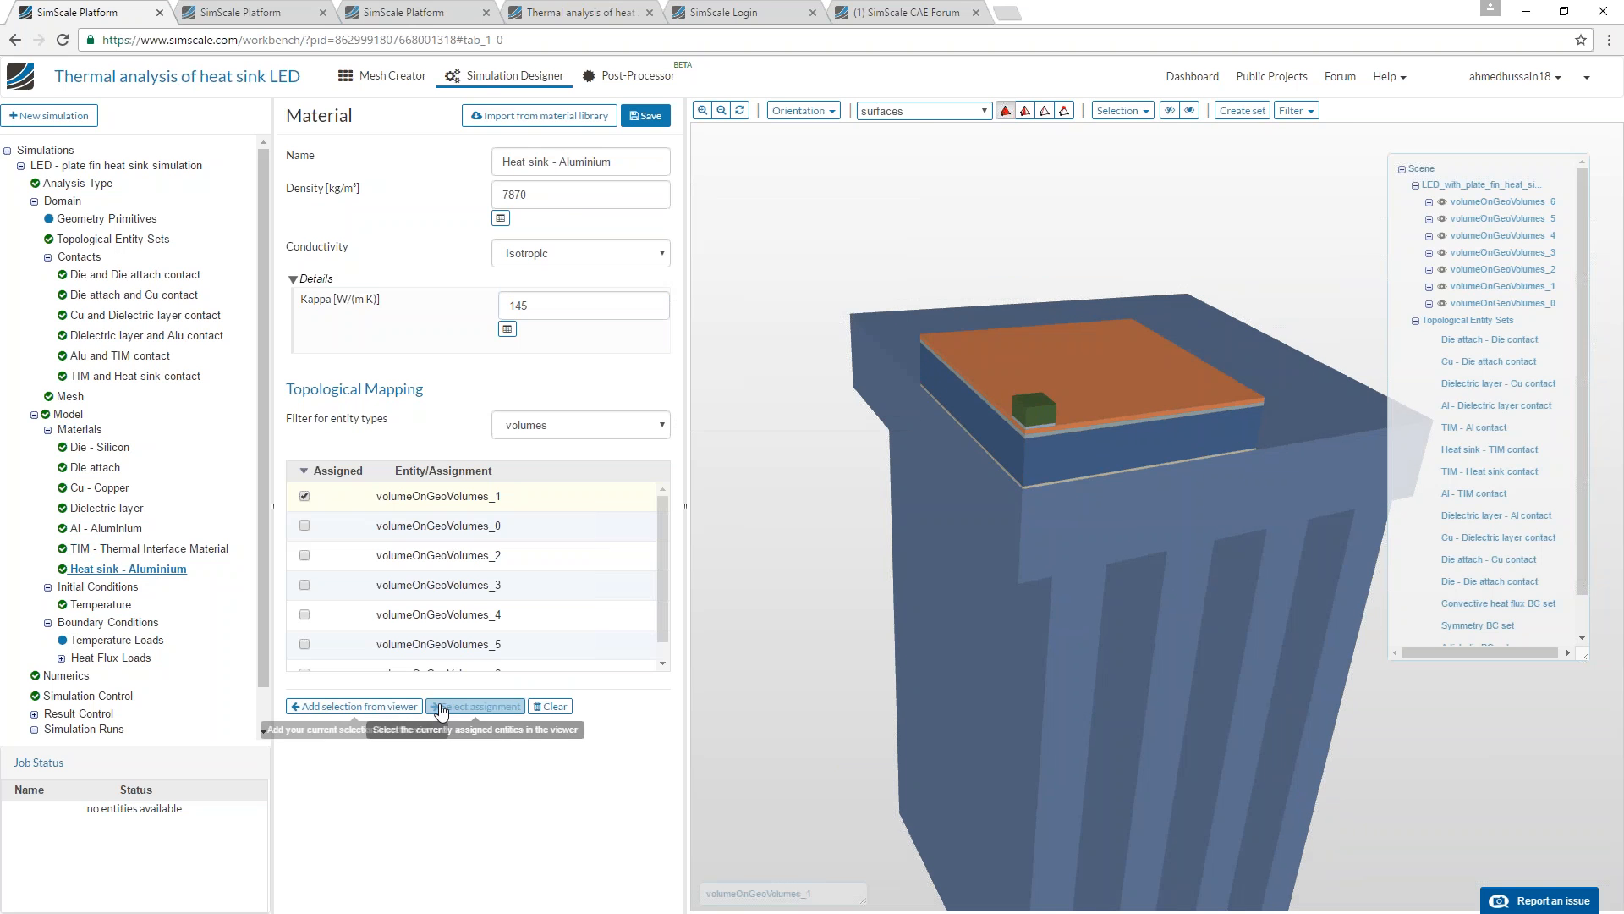
click(475, 707)
drag(830, 684, 798, 632)
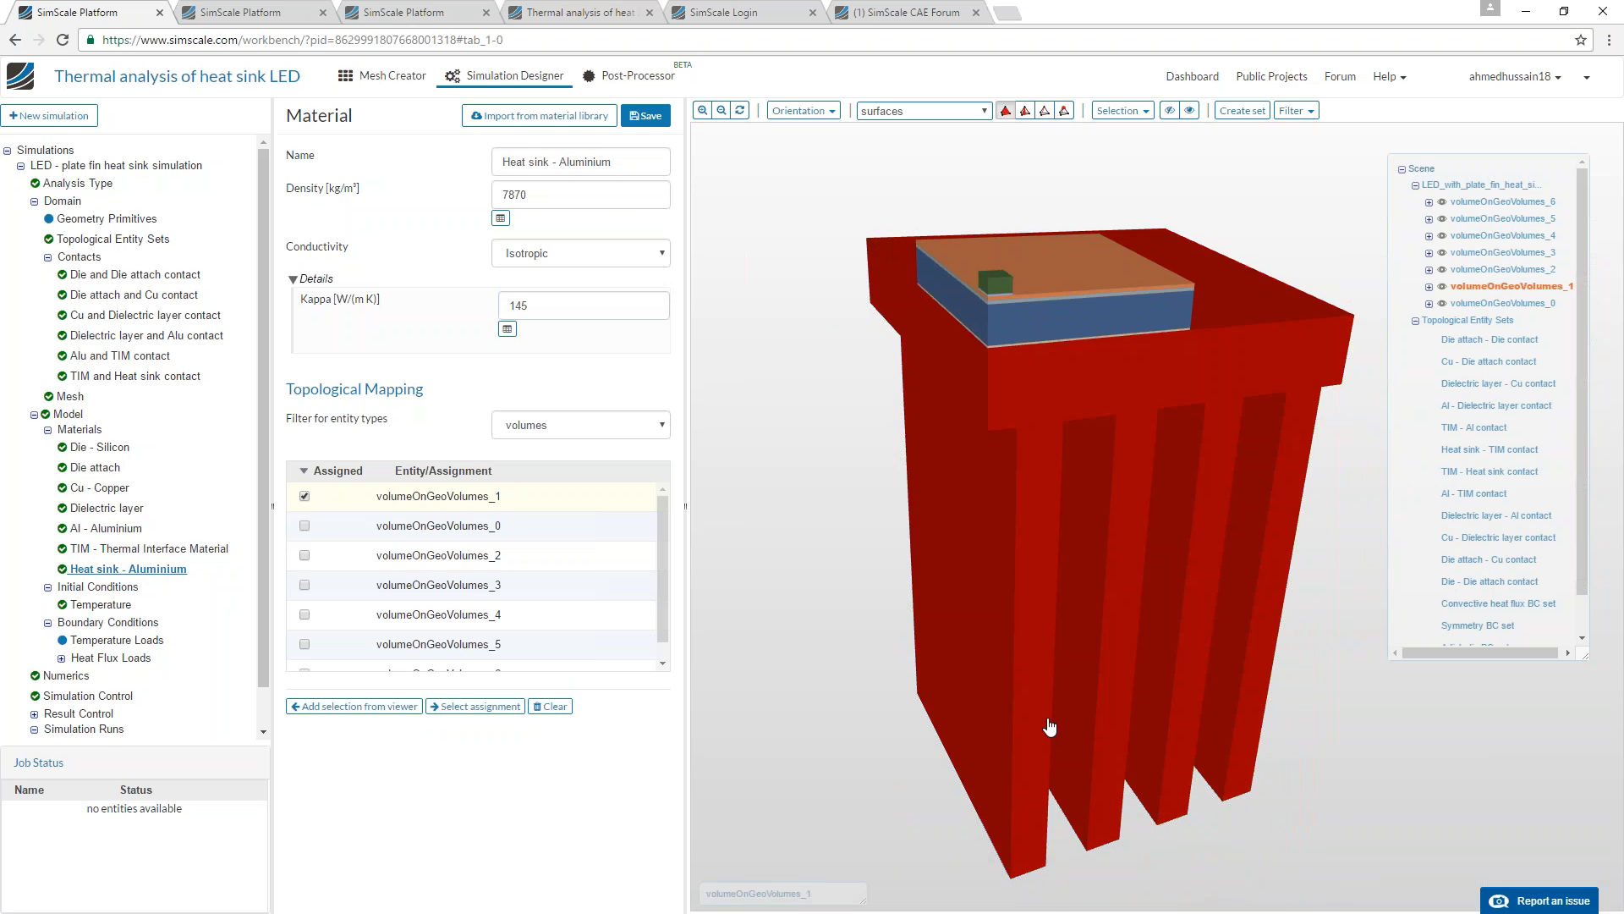
Review the initial temperature condition and expand the heat flux loads in the boundary conditions.
click(102, 604)
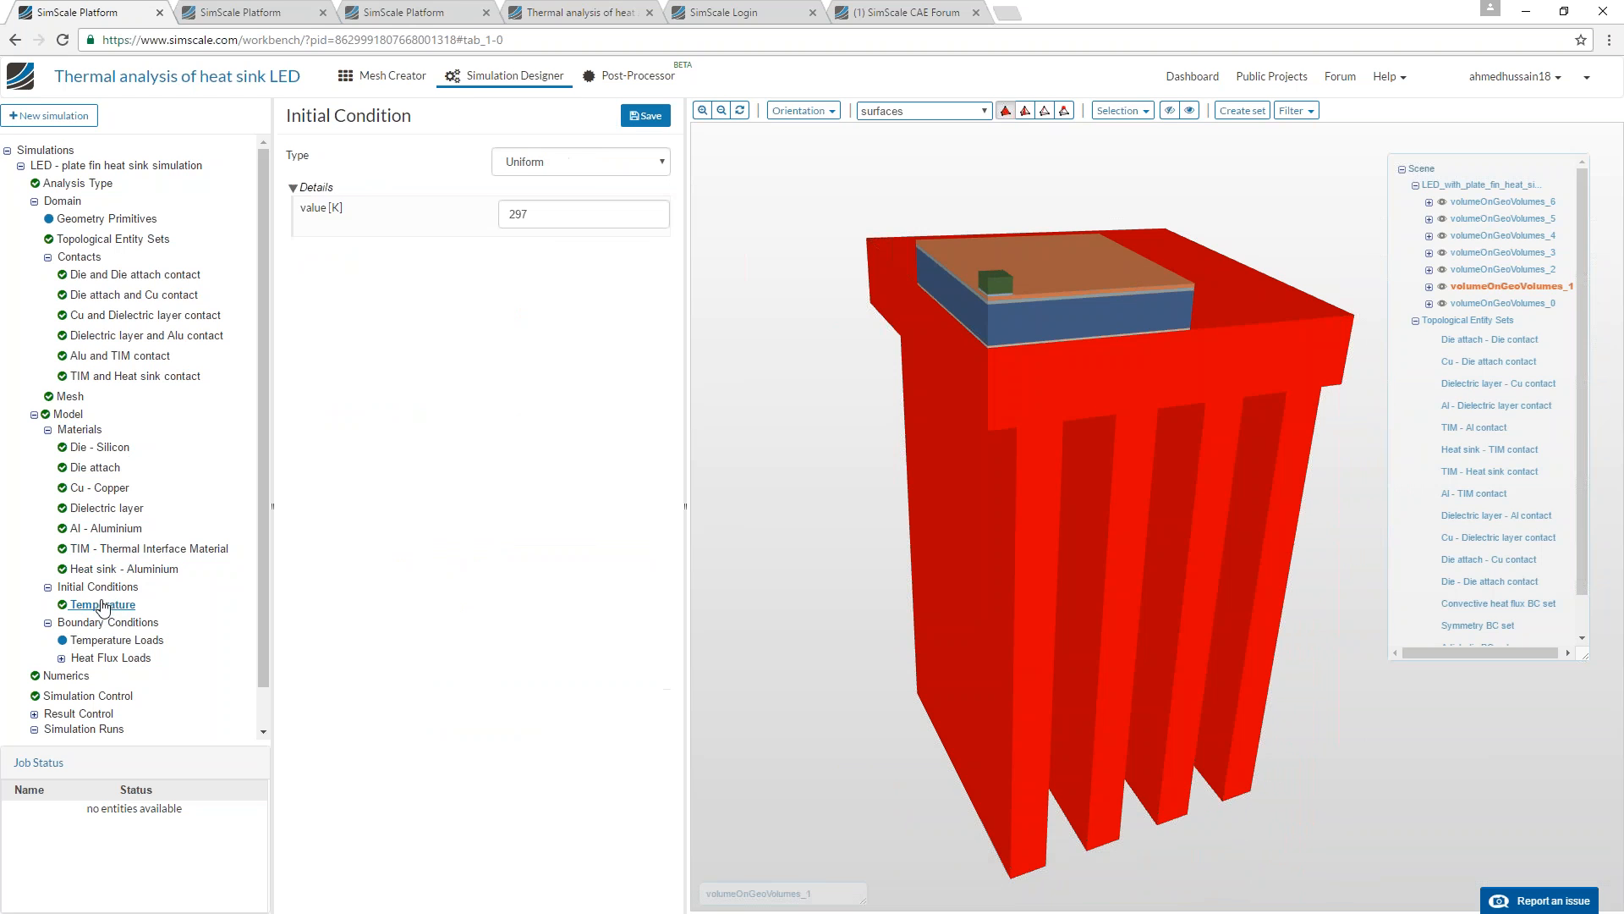
double_click(553, 215)
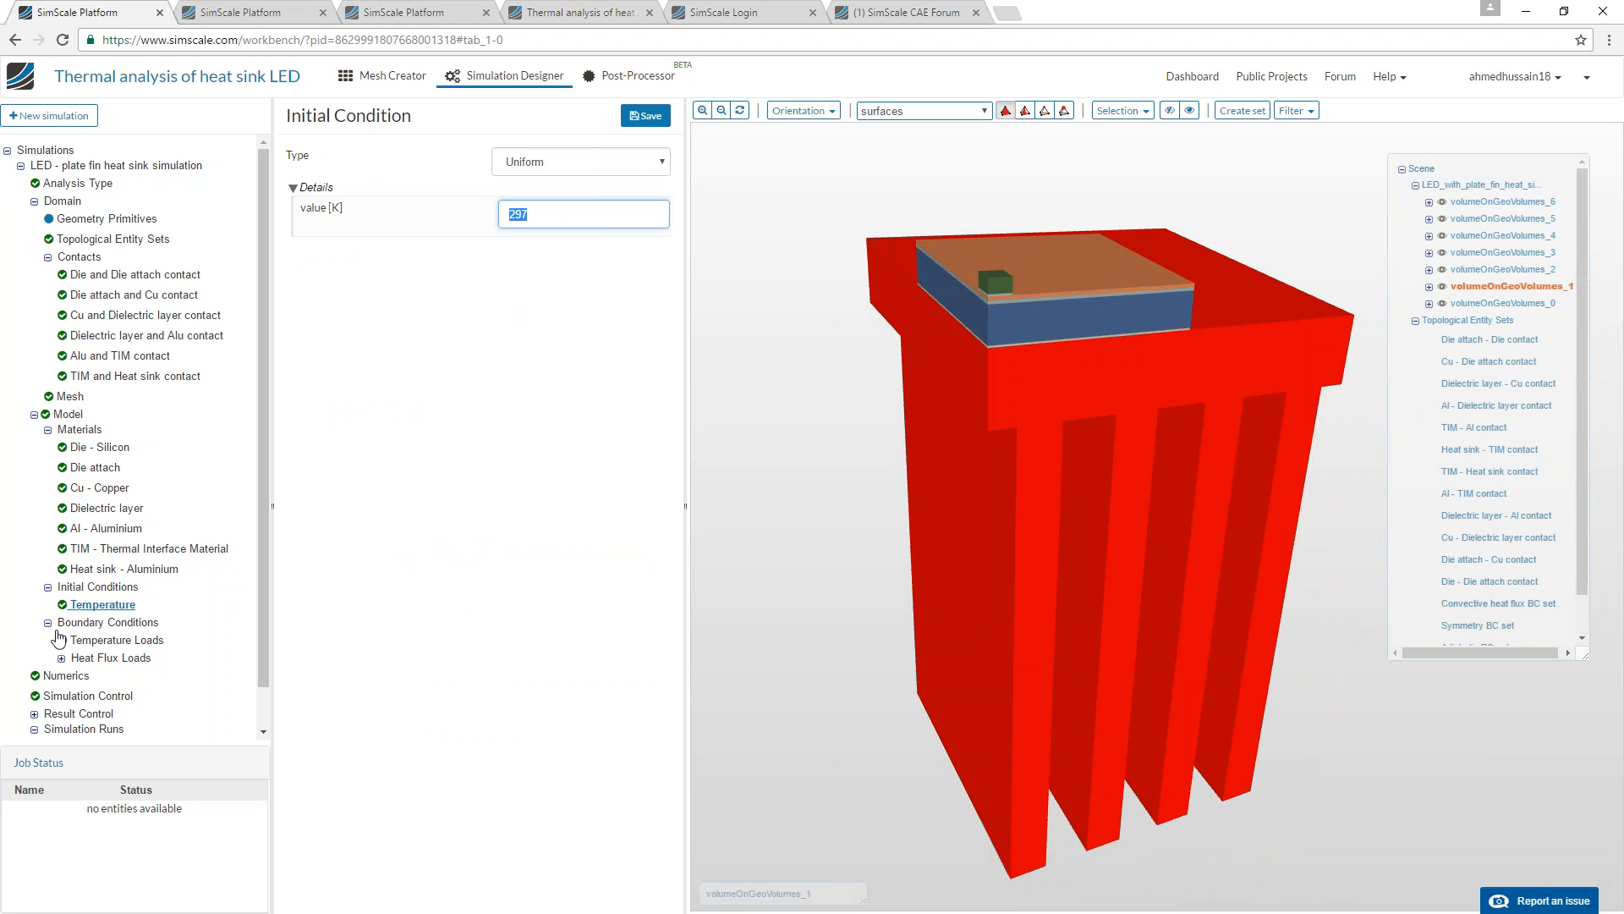
click(61, 658)
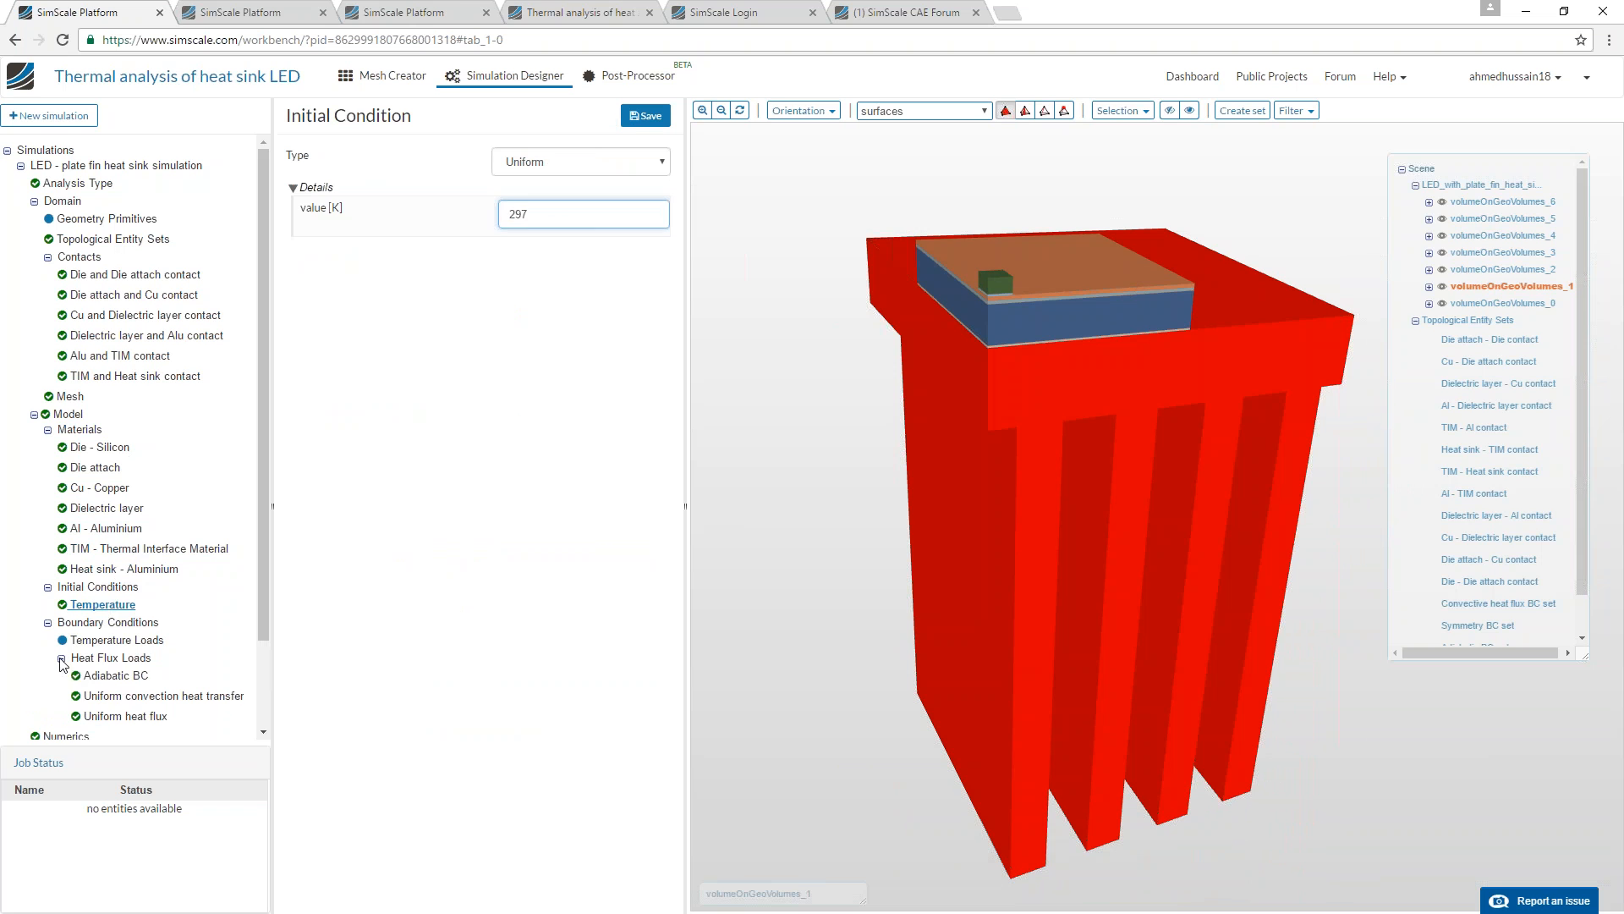
Open the Adiabatic BC, highlight its assigned faces and inspect the symmetry and adiabatic surfaces from several sides.
click(103, 676)
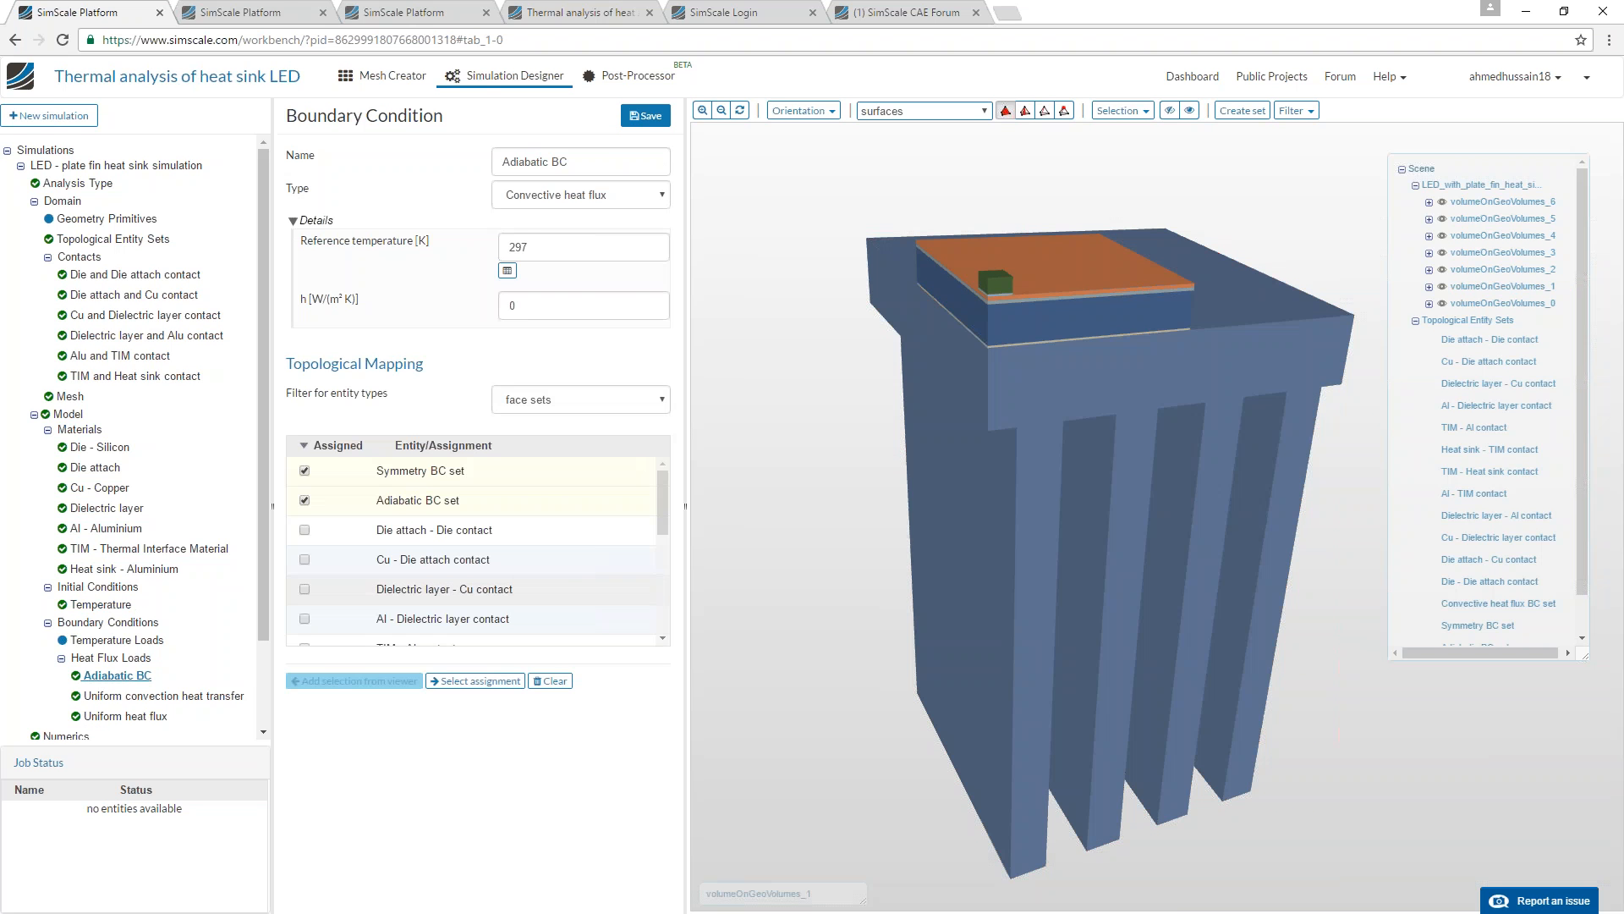
click(475, 680)
drag(871, 474, 1018, 491)
drag(1171, 341, 794, 406)
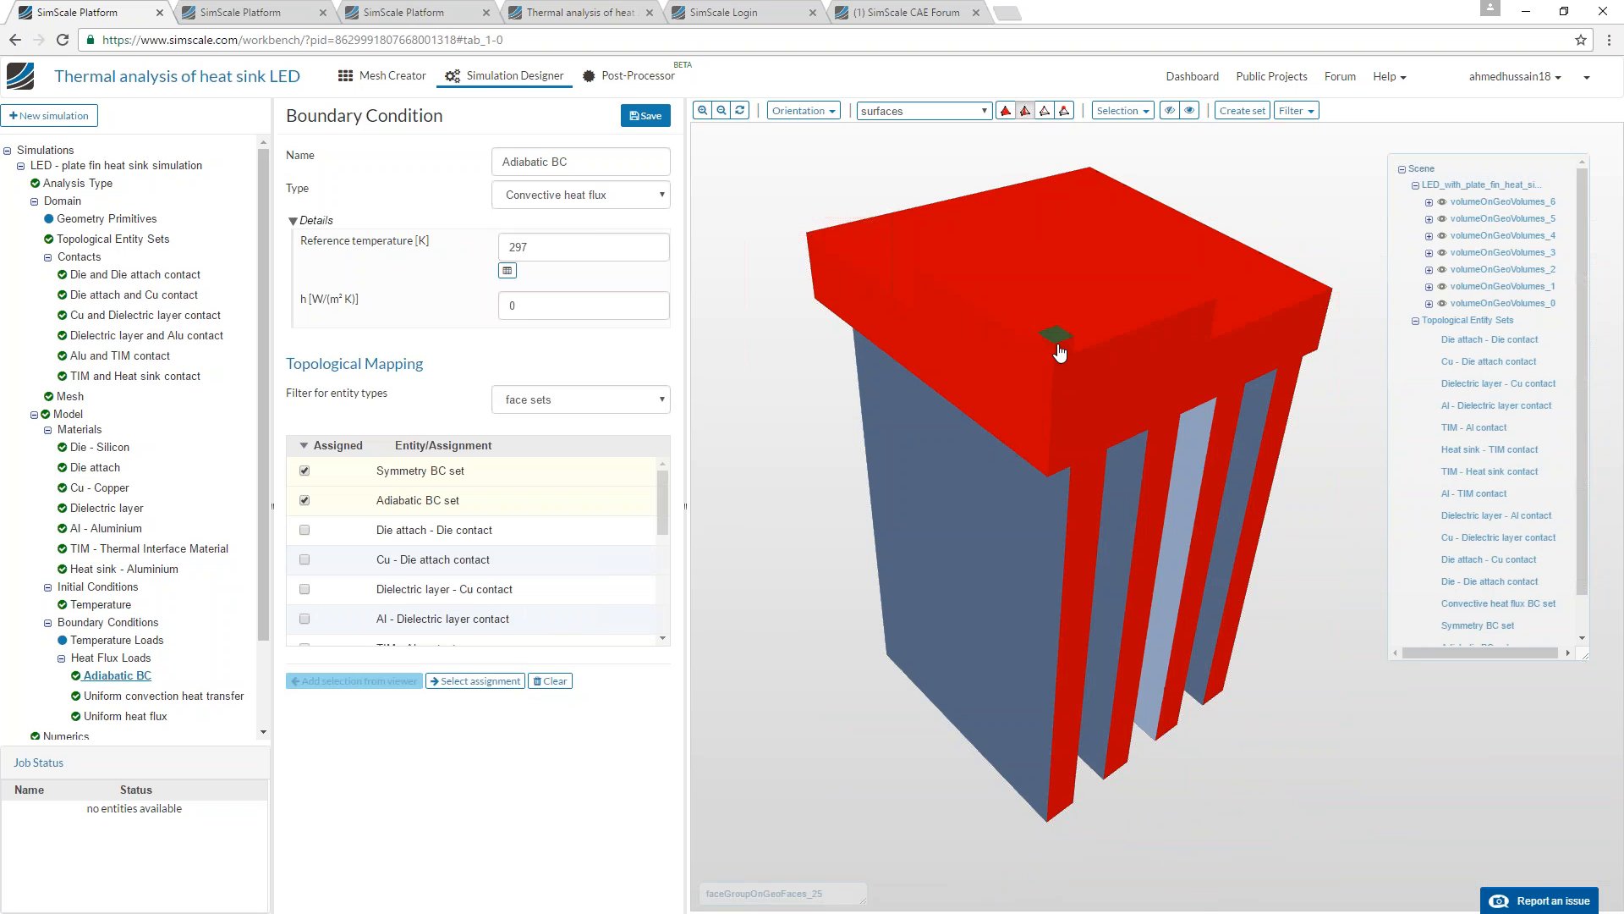
drag(969, 572, 1175, 288)
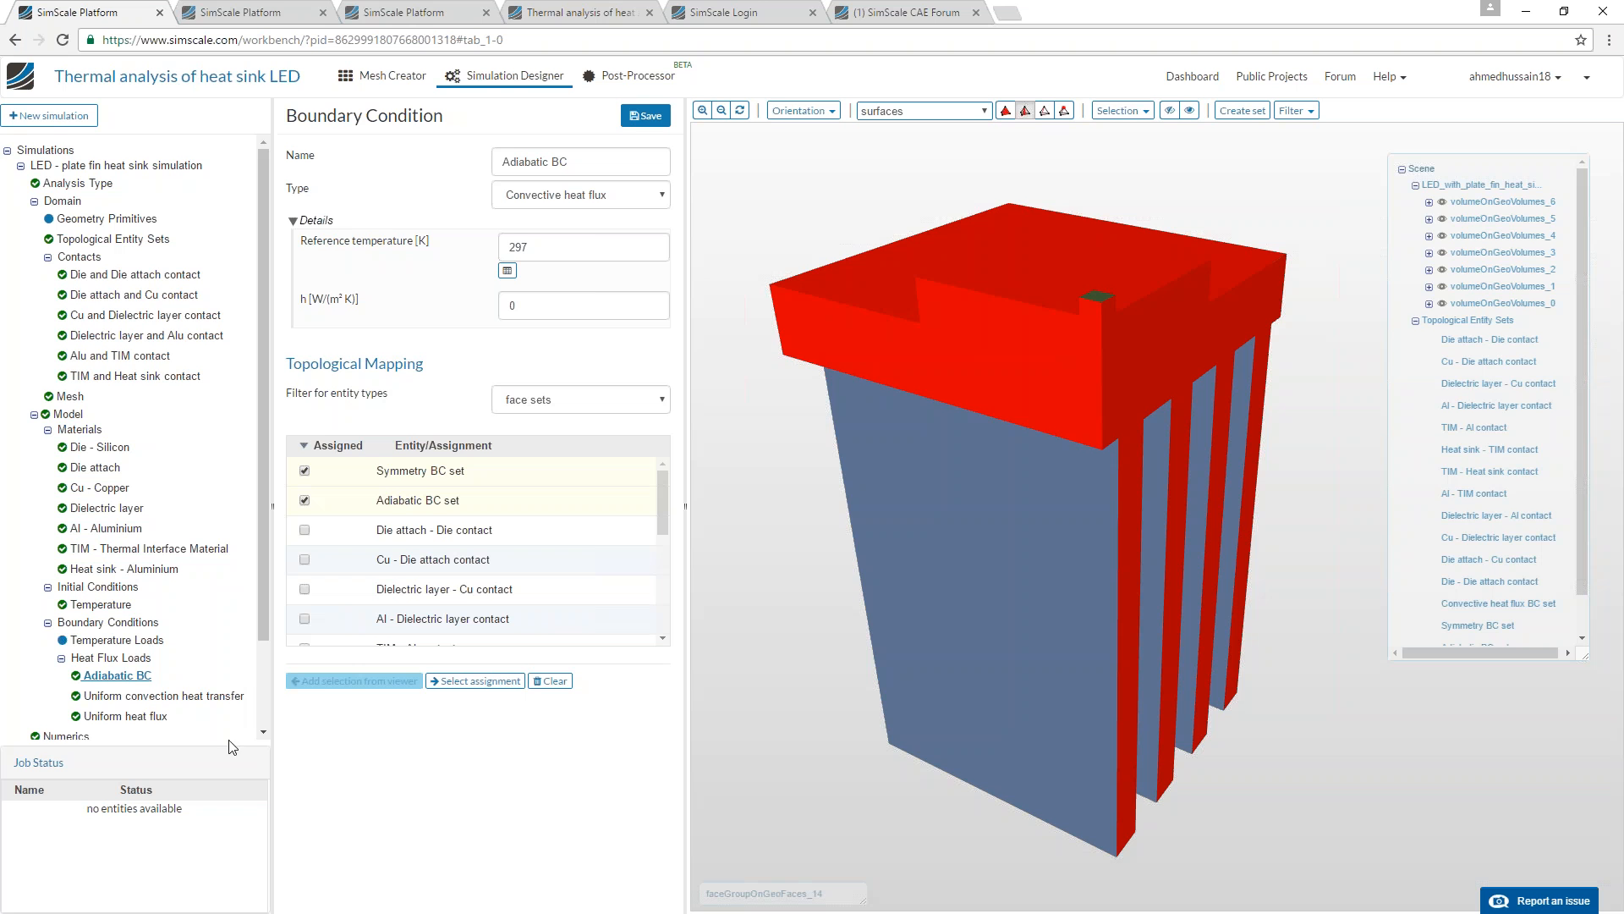
mouse_move(1003, 516)
mouse_down()
mouse_move(1124, 392)
mouse_move(1127, 268)
mouse_move(980, 409)
mouse_move(973, 338)
mouse_move(1058, 442)
mouse_move(1134, 415)
mouse_move(1091, 452)
mouse_move(1237, 488)
mouse_move(1101, 503)
mouse_move(1080, 535)
mouse_move(1059, 494)
mouse_move(1108, 303)
mouse_move(1058, 373)
mouse_move(1128, 370)
mouse_up()
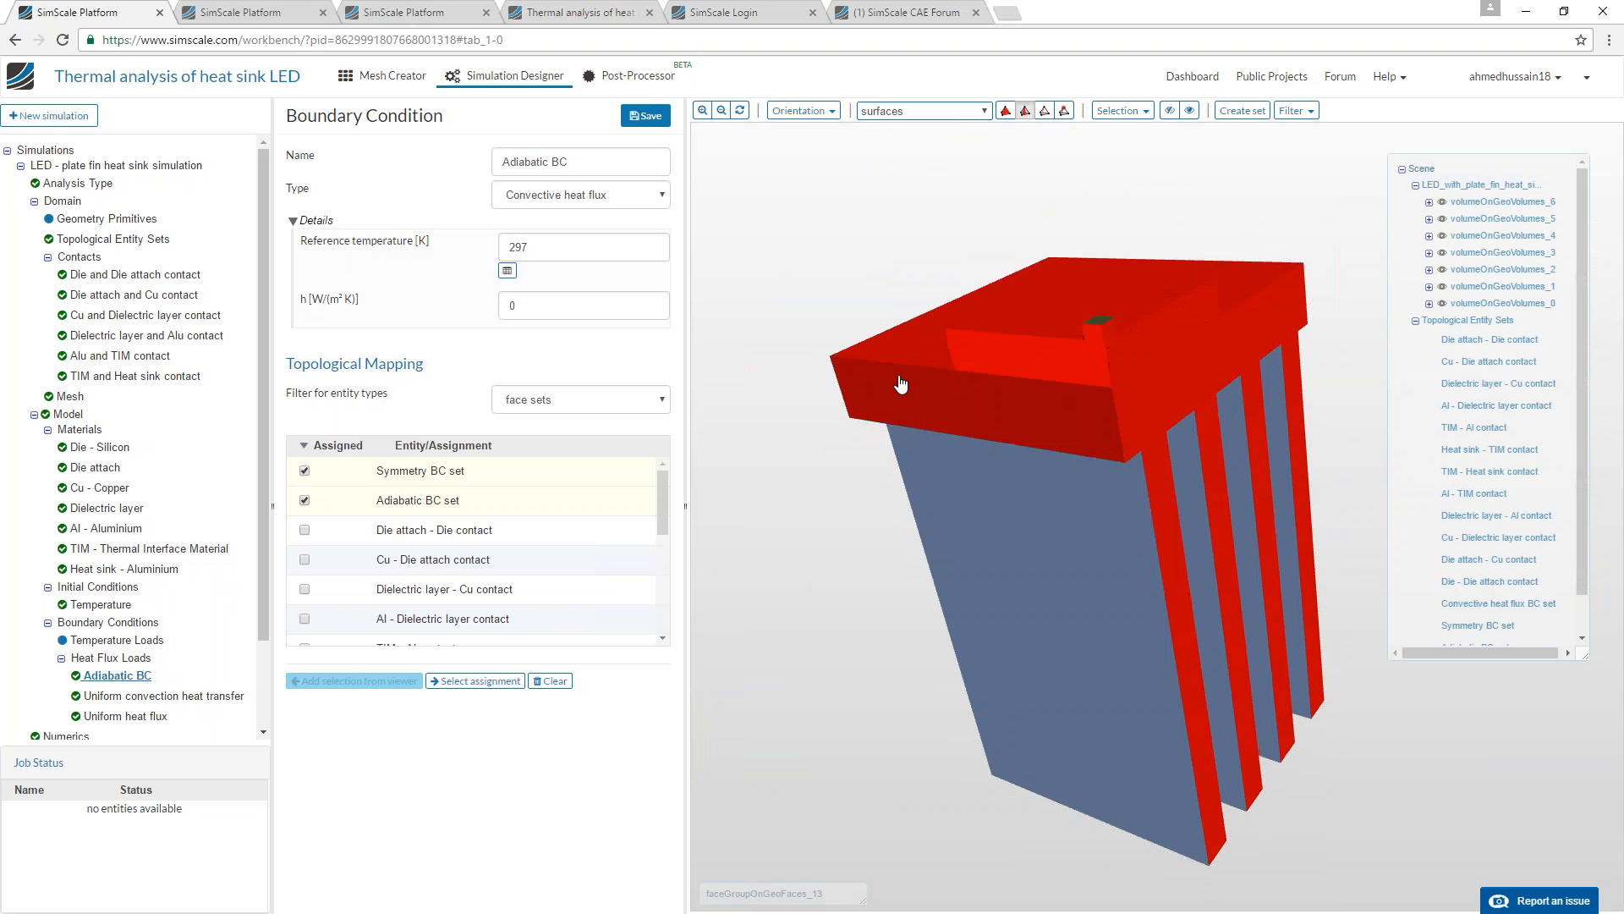
drag(1198, 274, 985, 488)
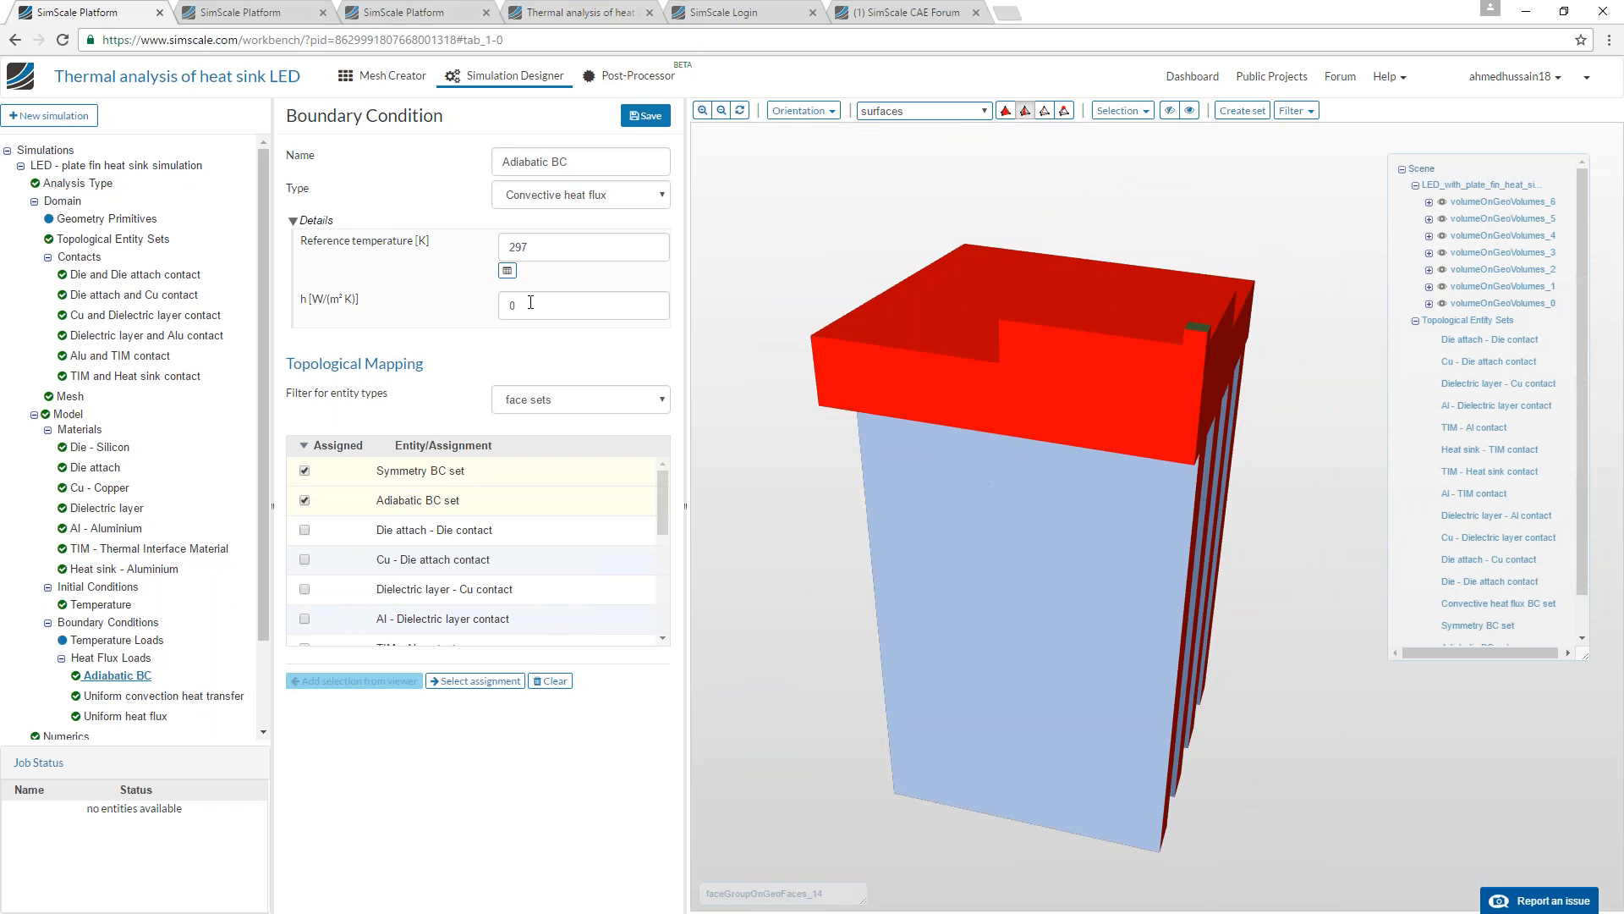
drag(986, 419, 894, 423)
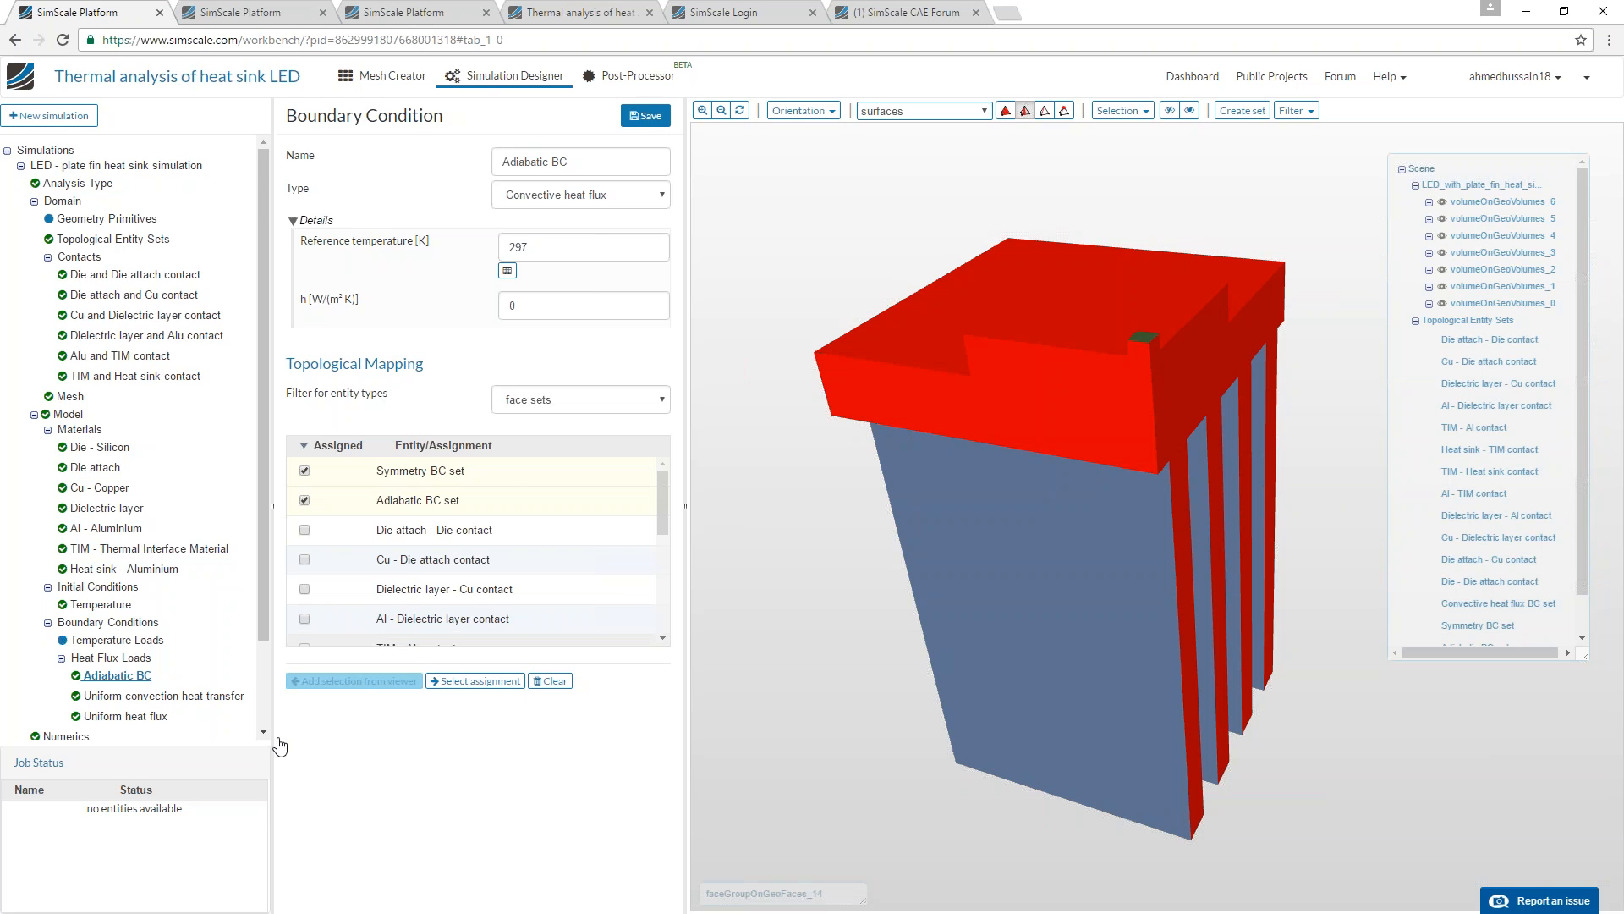
Open the Uniform convection heat transfer condition, highlight its assigned faces and review its heat transfer coefficient and reference temperature.
scroll(227, 664, down, 1)
click(193, 612)
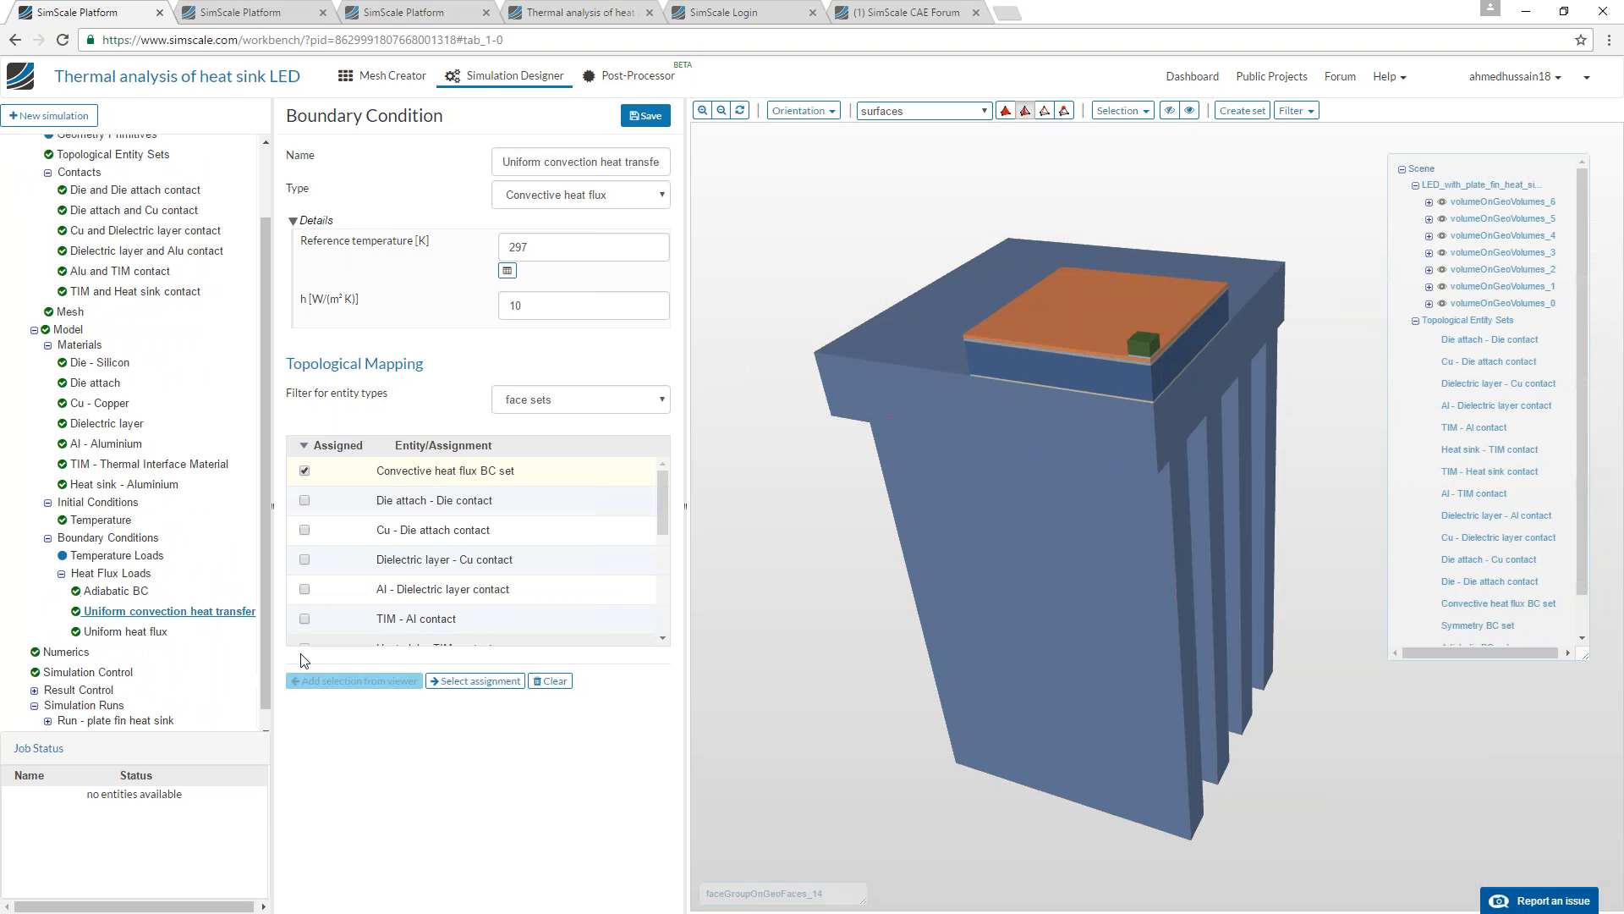
click(468, 683)
drag(906, 697, 806, 463)
double_click(523, 306)
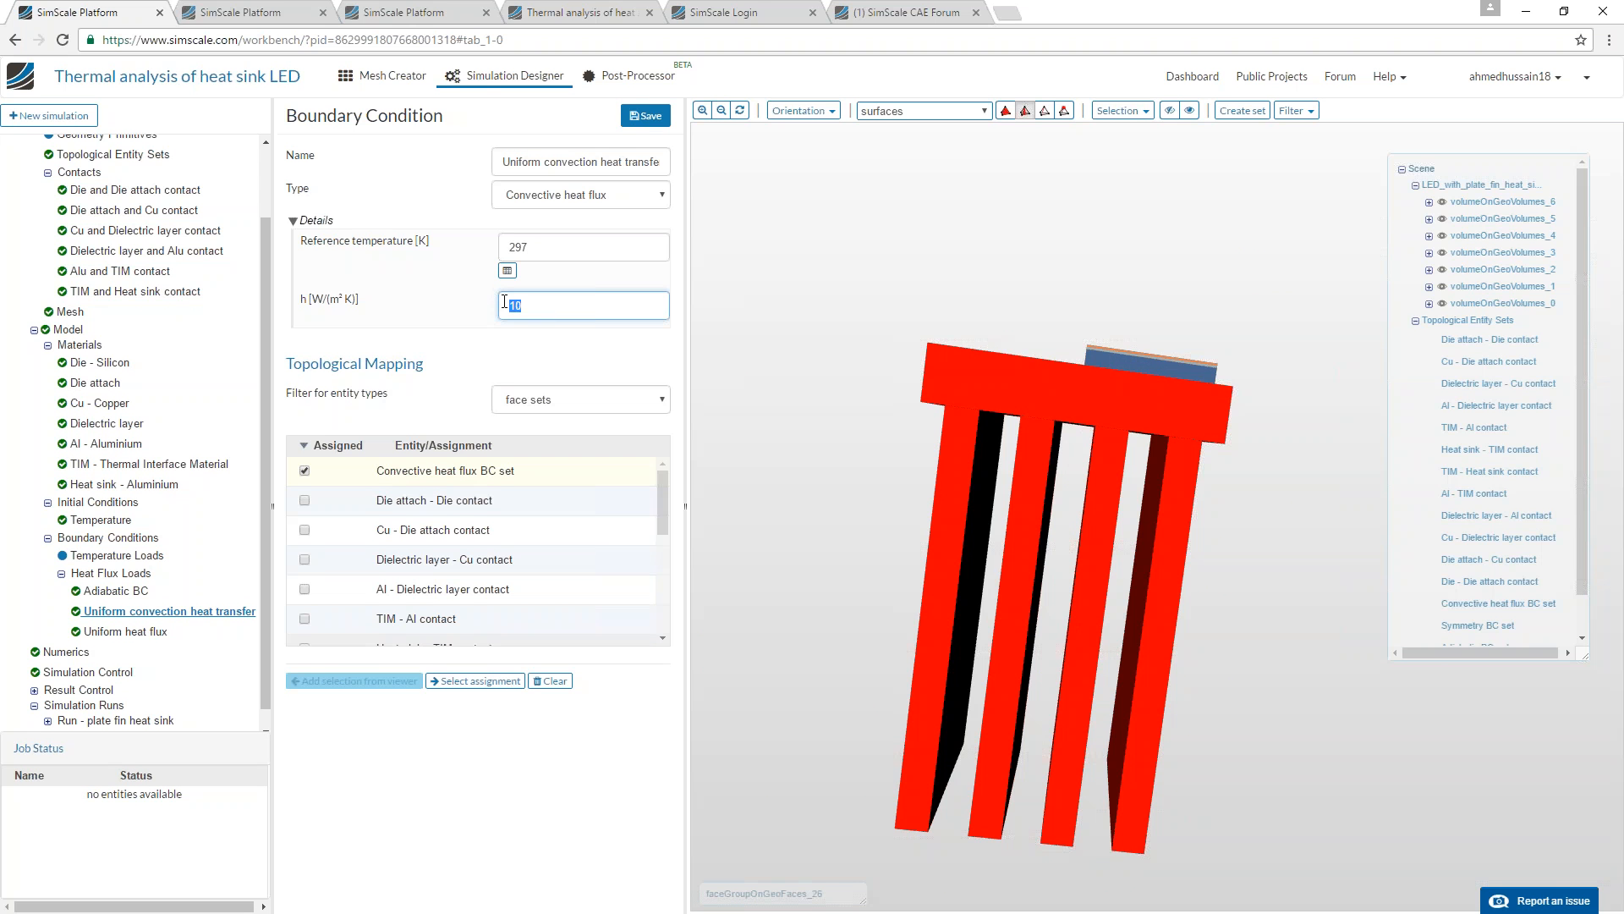
click(513, 247)
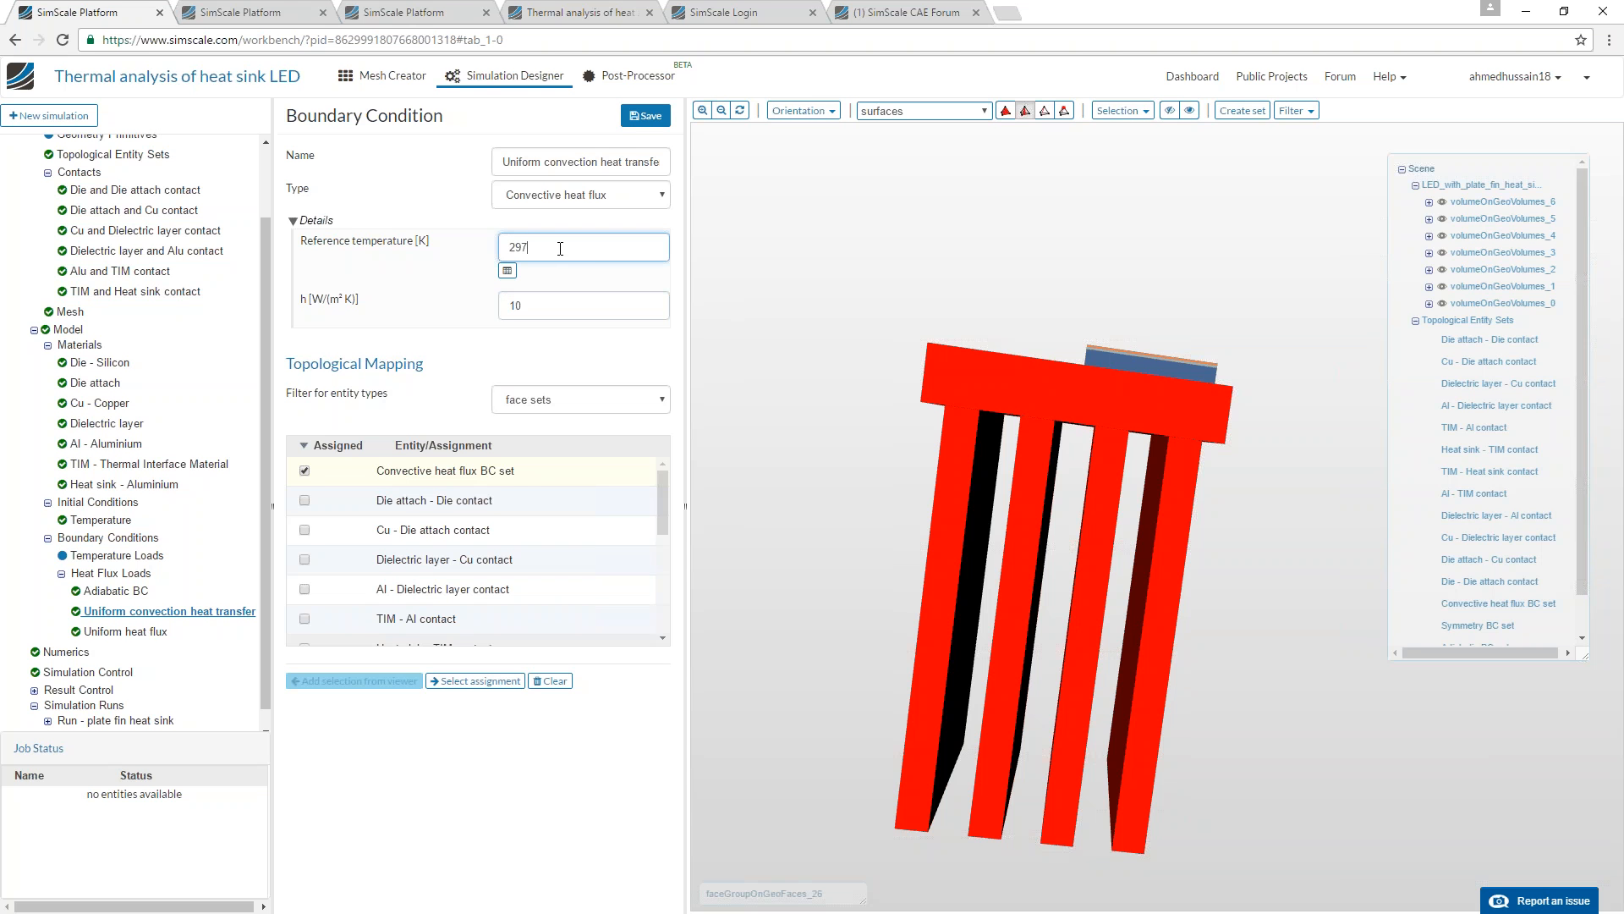
drag(837, 363, 863, 514)
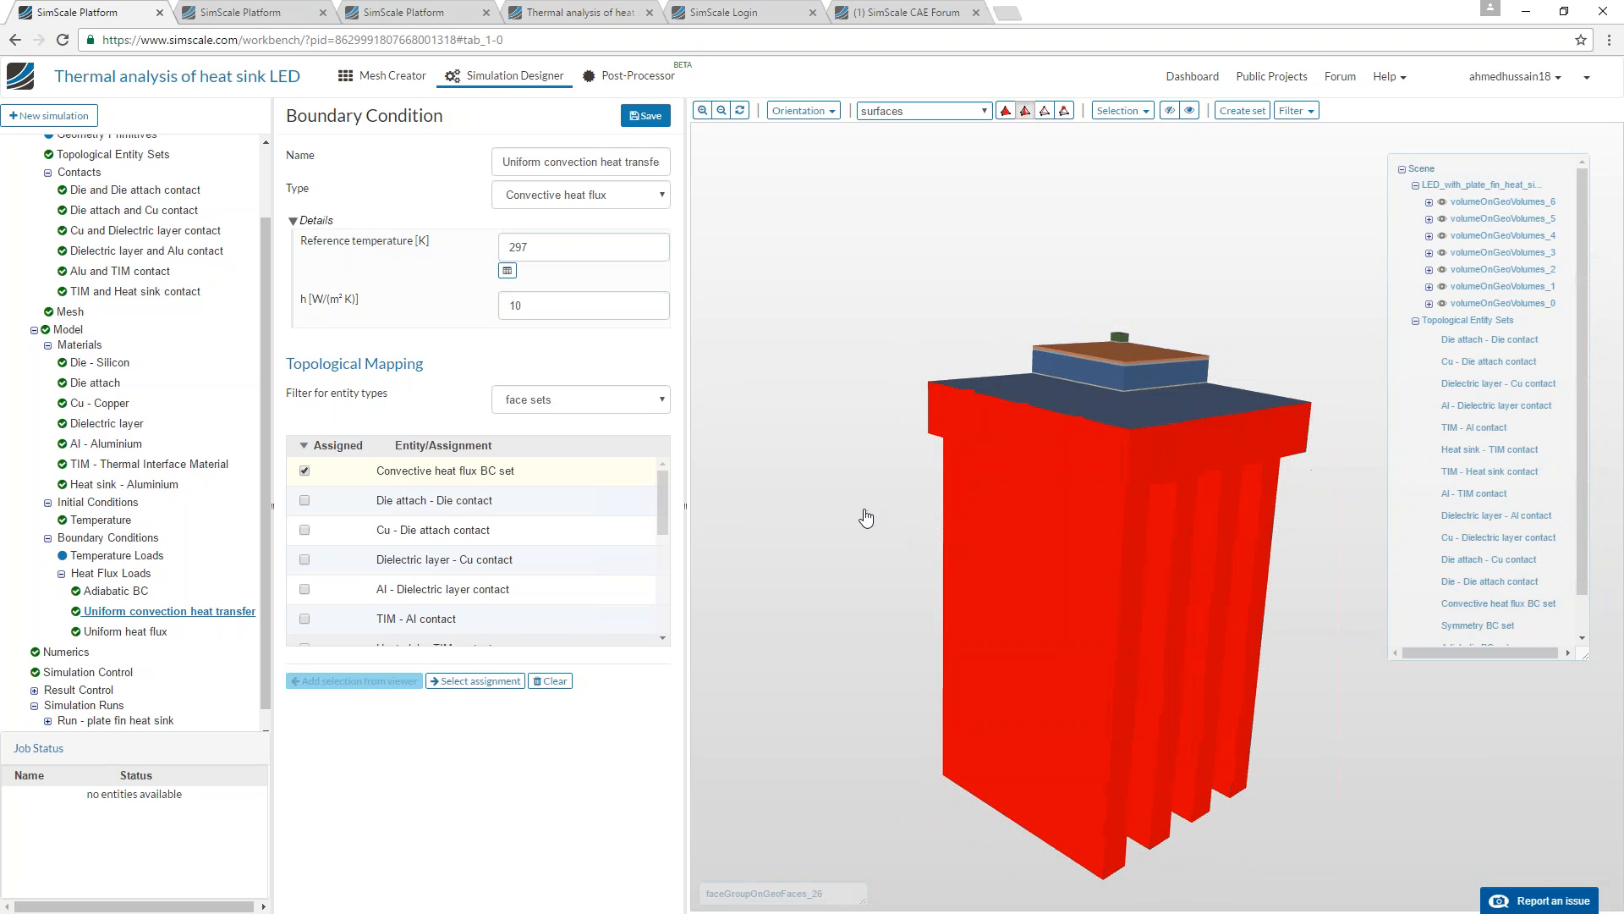
Open the Uniform heat flux condition, highlight its assigned face on the die and review its heat flux value.
click(127, 632)
click(469, 650)
drag(876, 343, 870, 525)
drag(864, 387, 1011, 478)
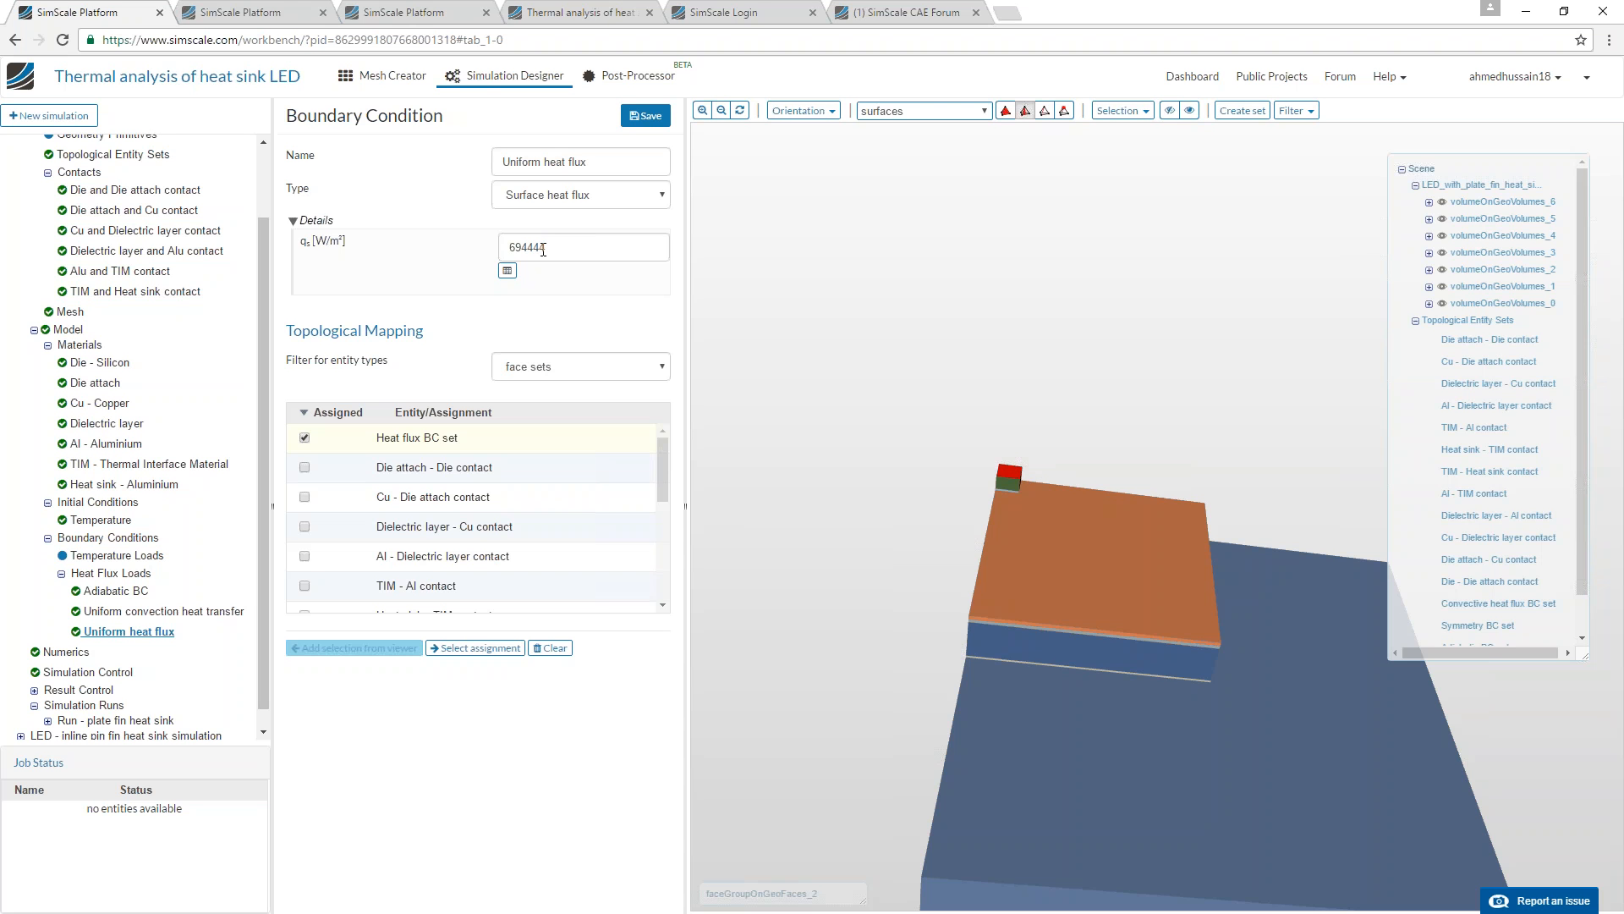
drag(952, 423, 922, 557)
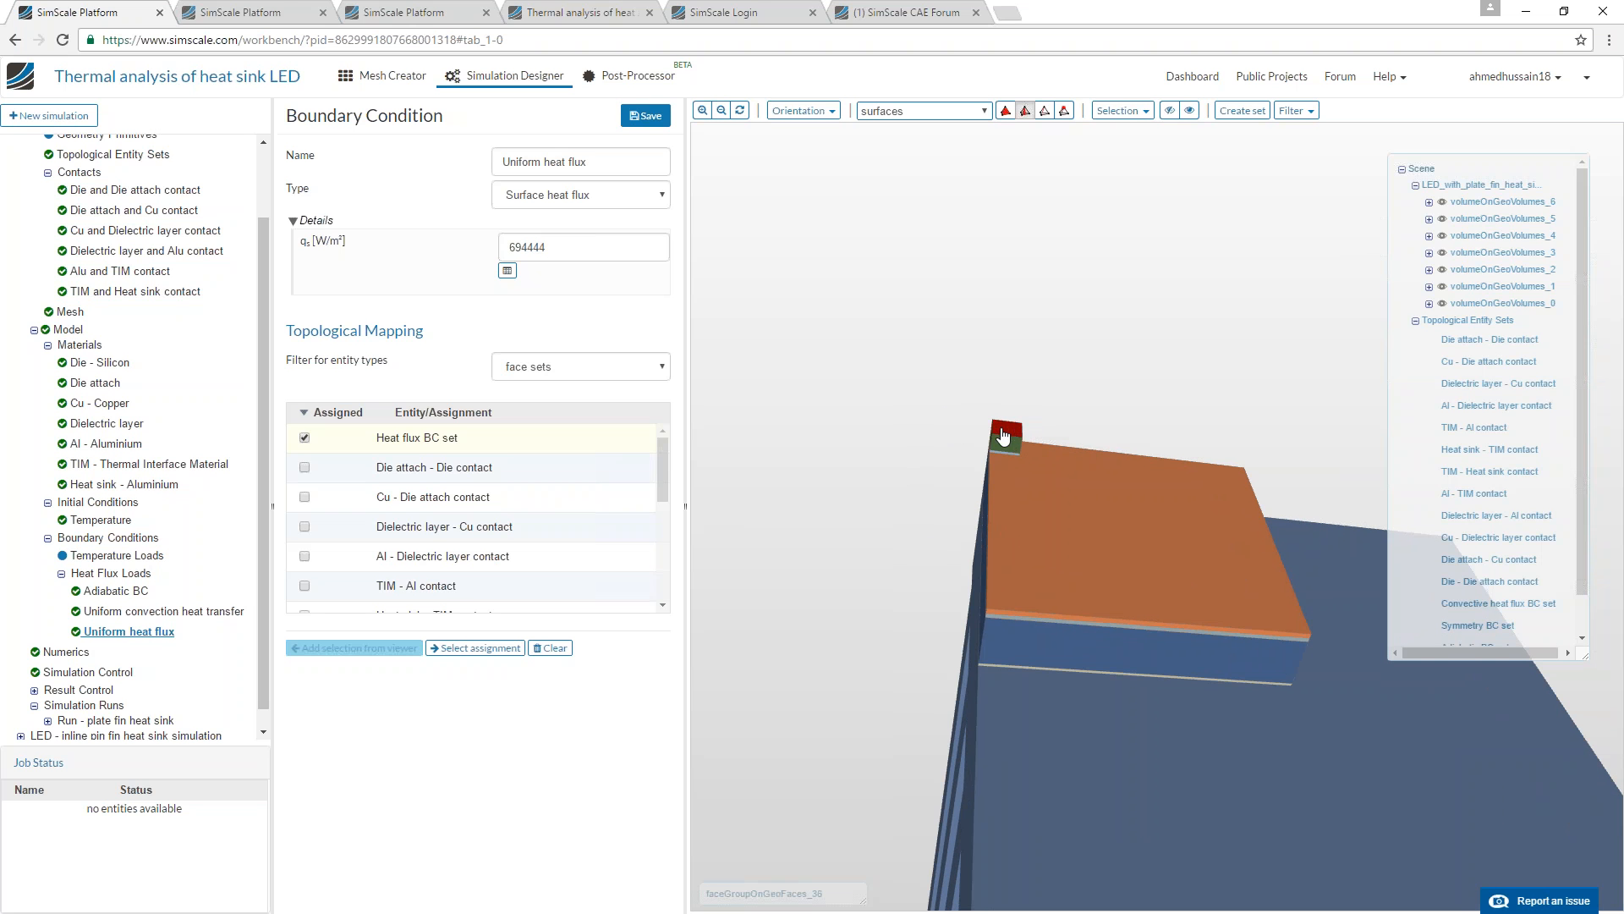
double_click(527, 247)
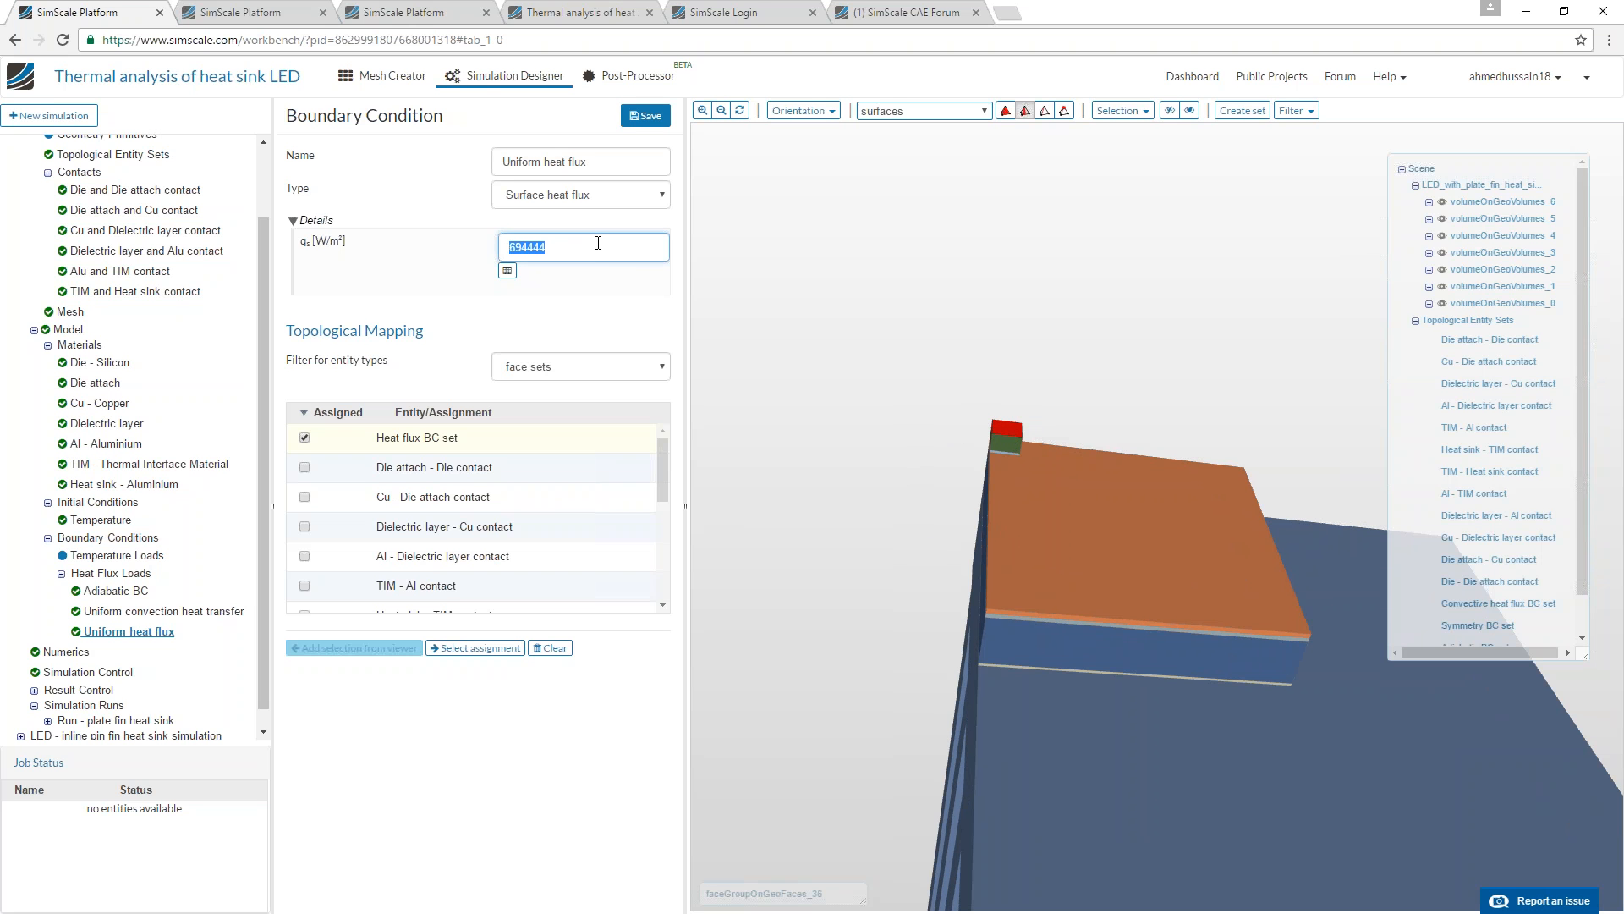
click(552, 243)
Review the Numerics and Simulation Control settings, including the timestep details, and the solution fields under Result Control.
click(74, 653)
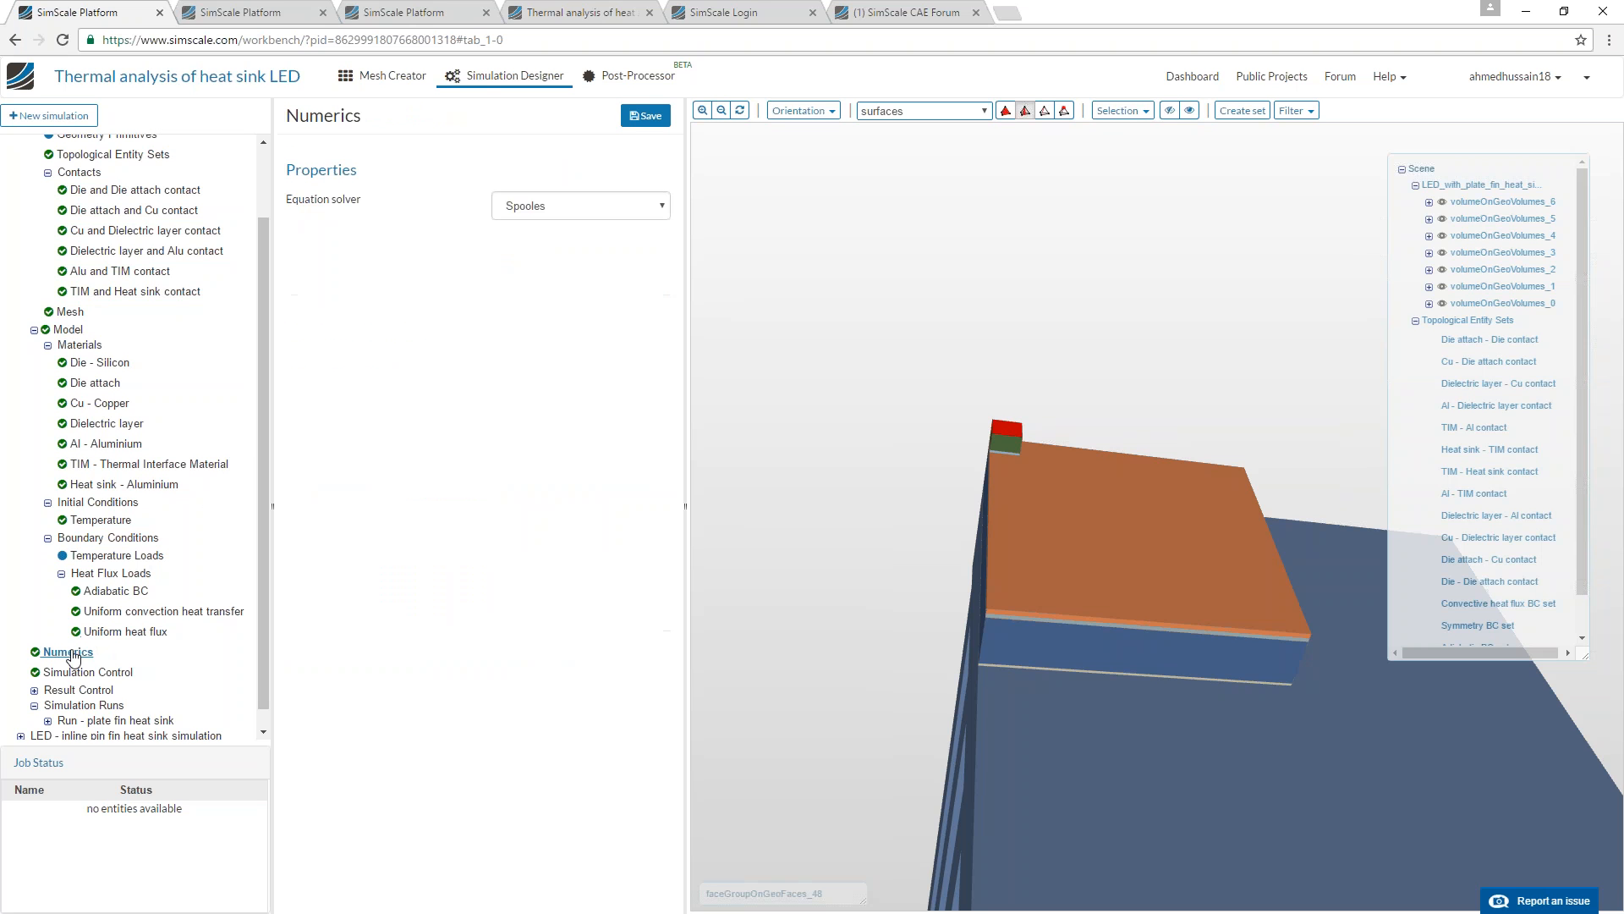
click(85, 672)
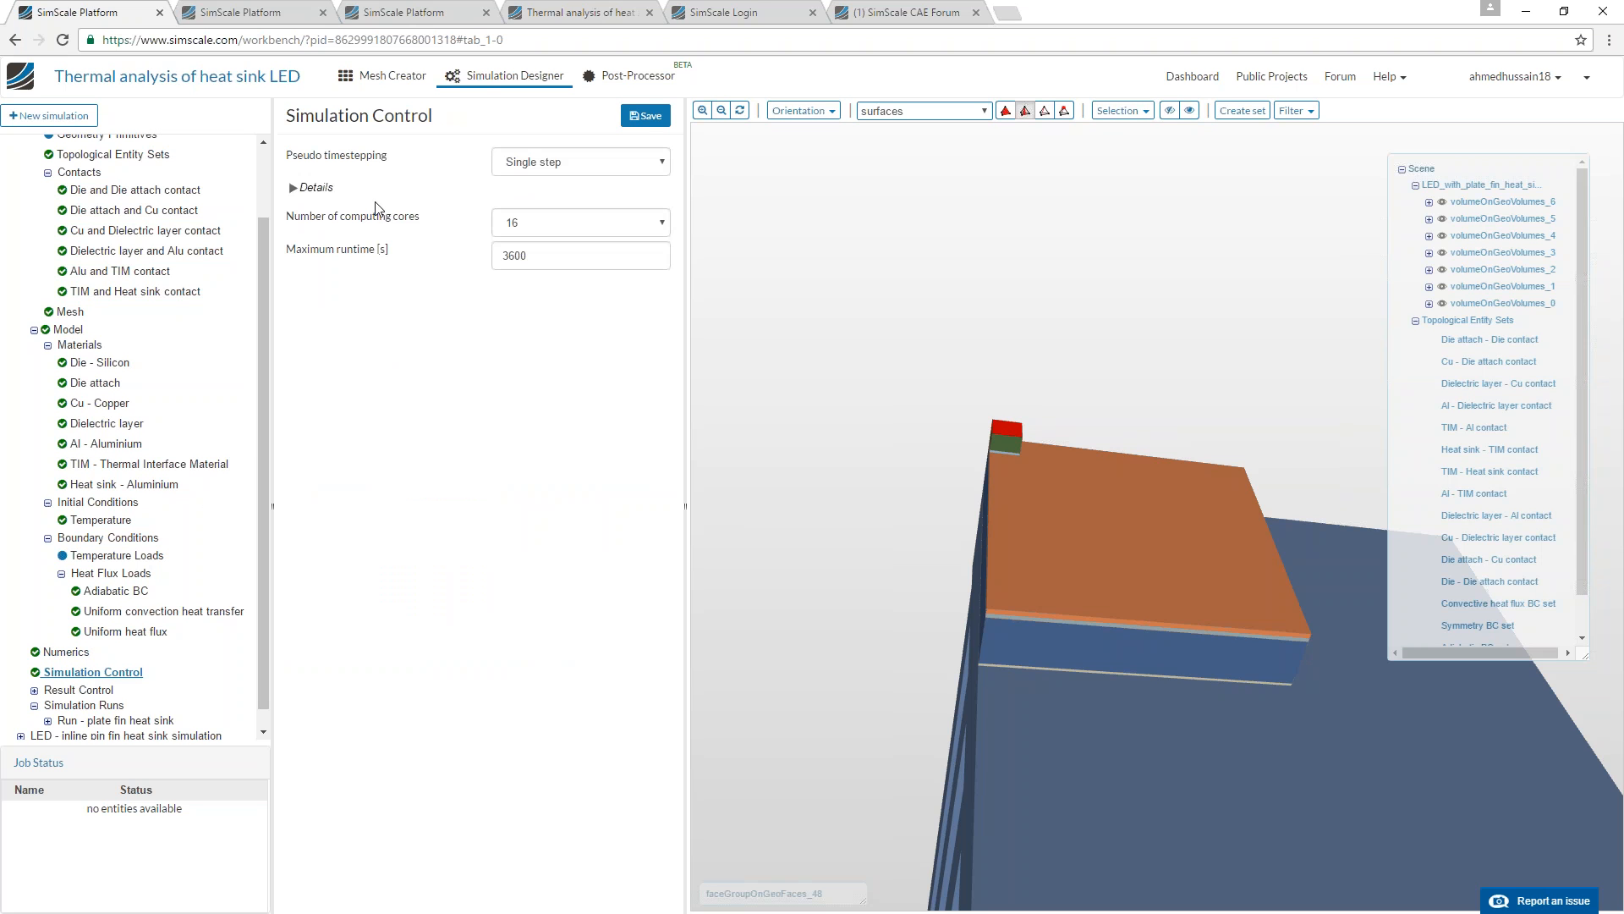
click(321, 187)
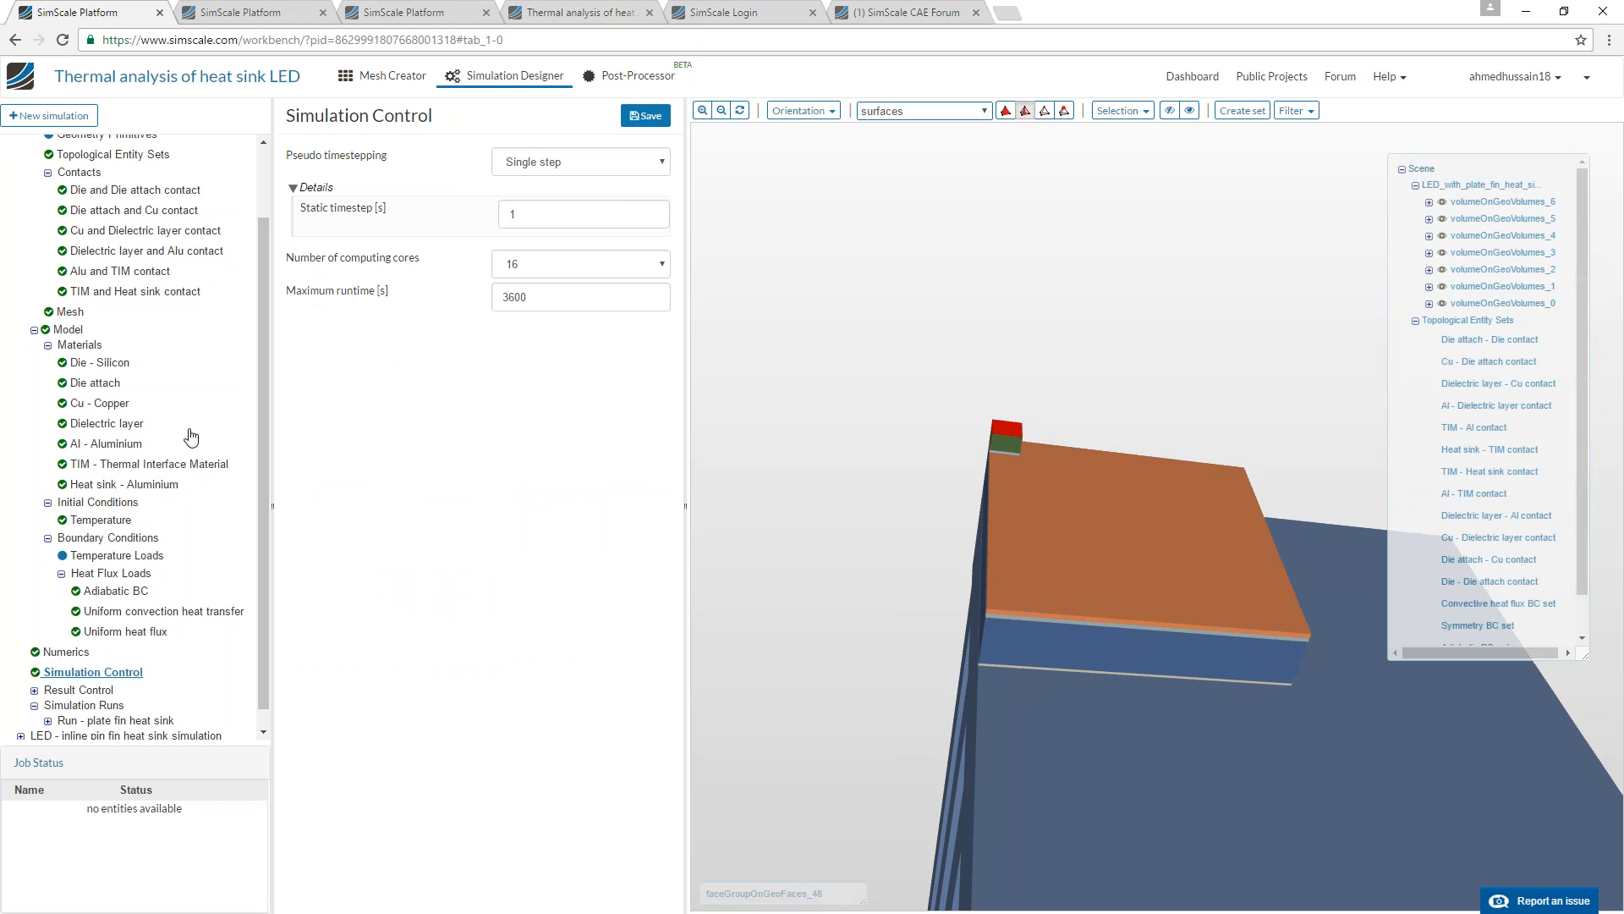
scroll(142, 522, down, 1)
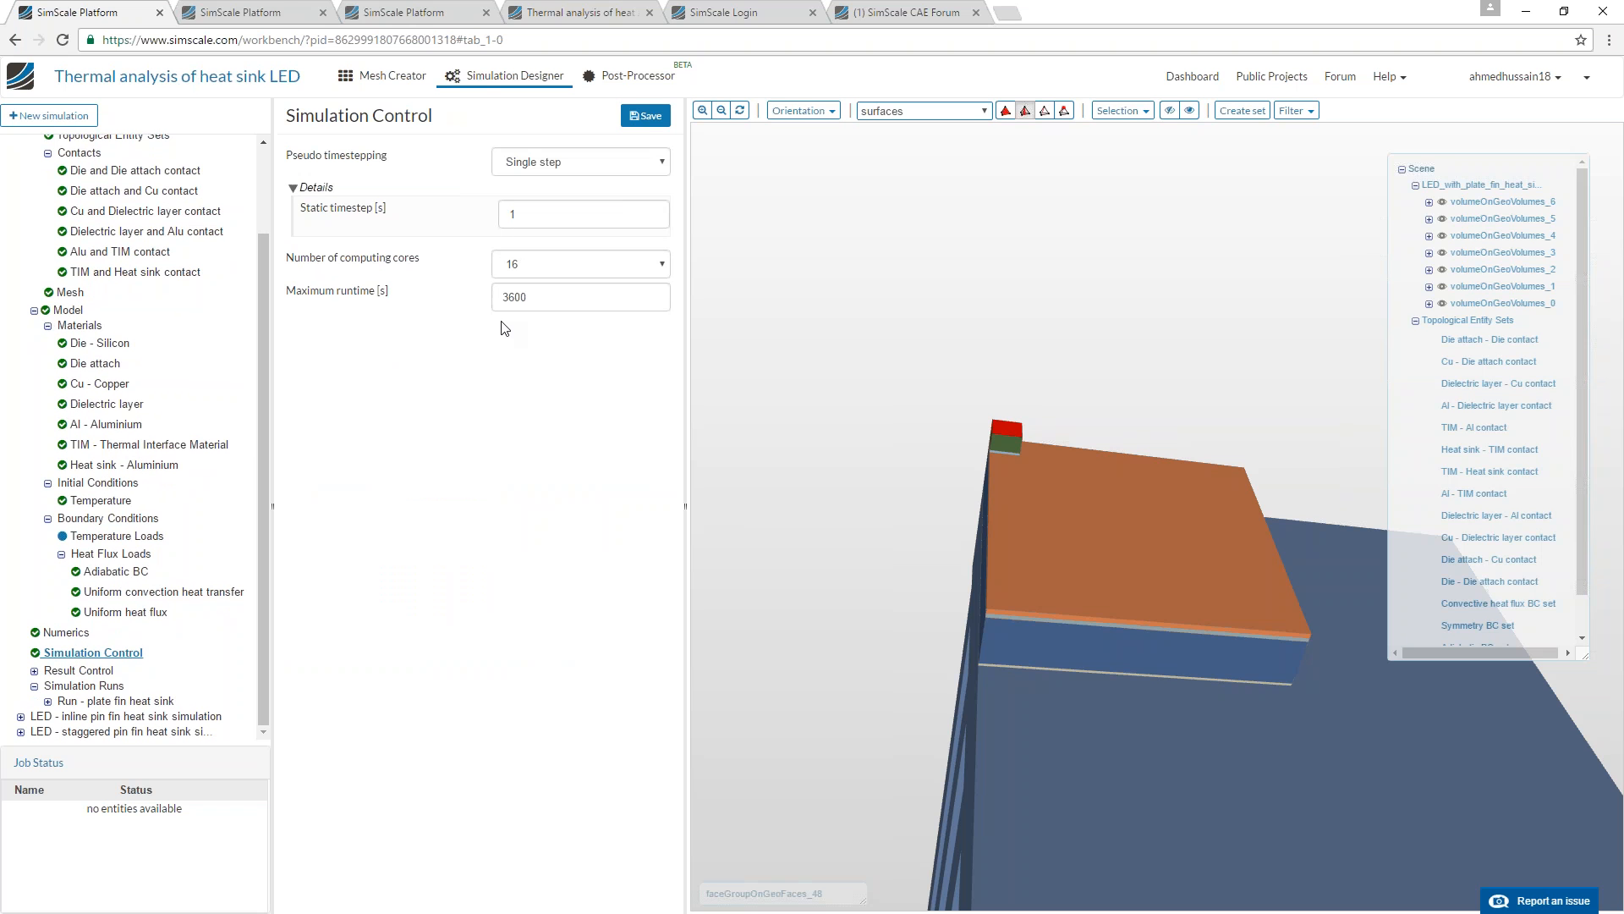
click(34, 671)
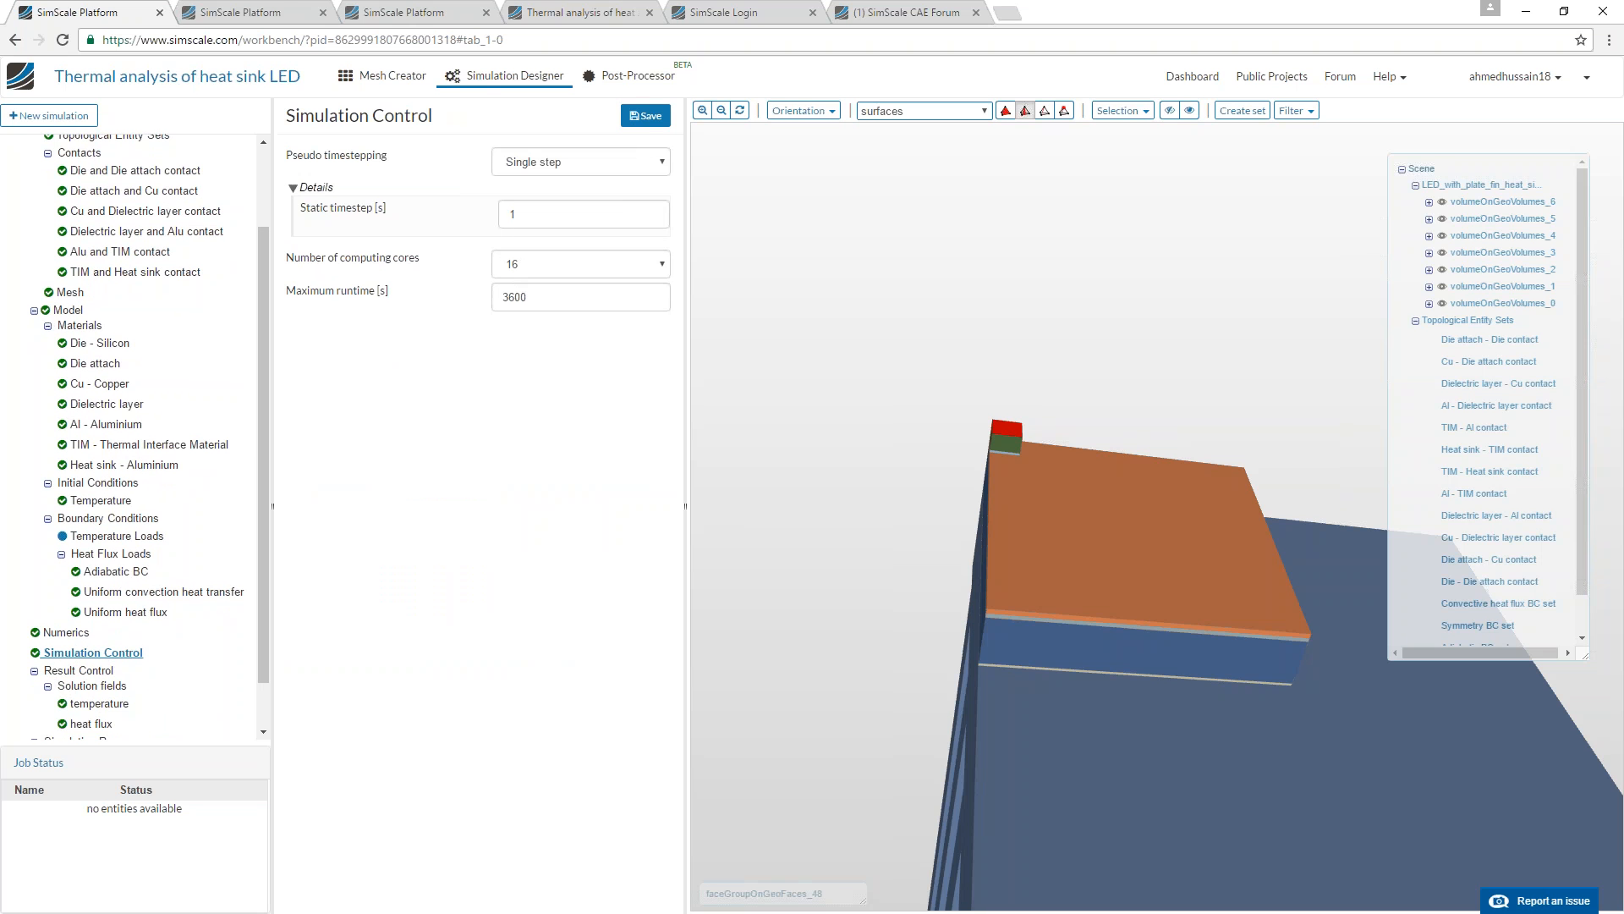
scroll(97, 664, down, 3)
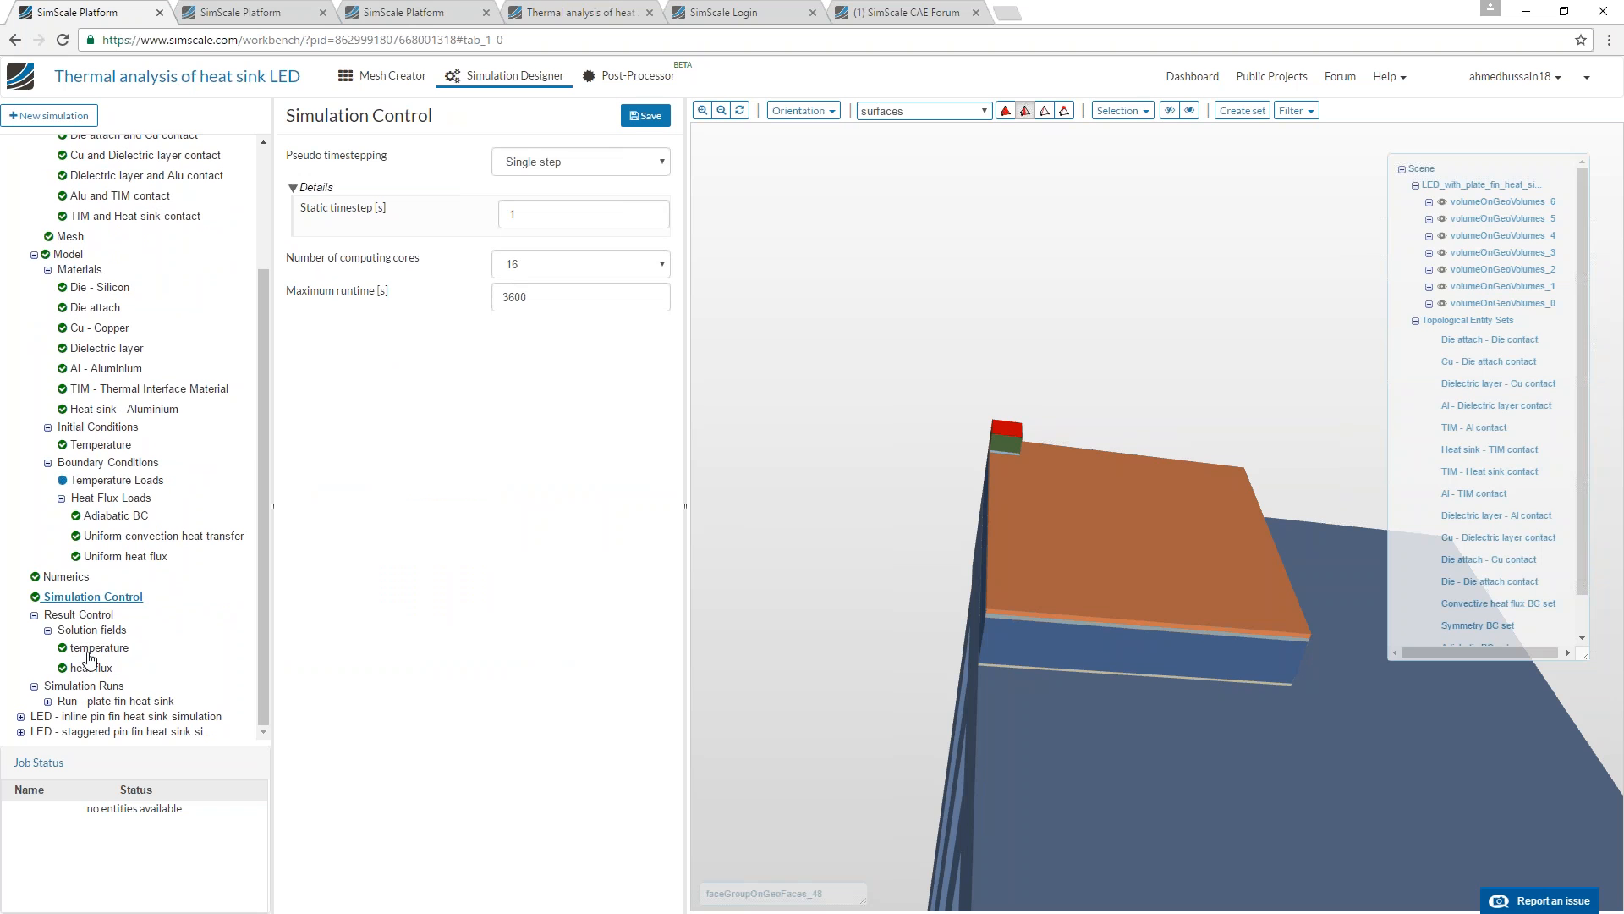
Check the runtime of the plate fin heat sink run and view the temperature results before returning to the simulation setup.
click(88, 702)
drag(491, 545, 577, 544)
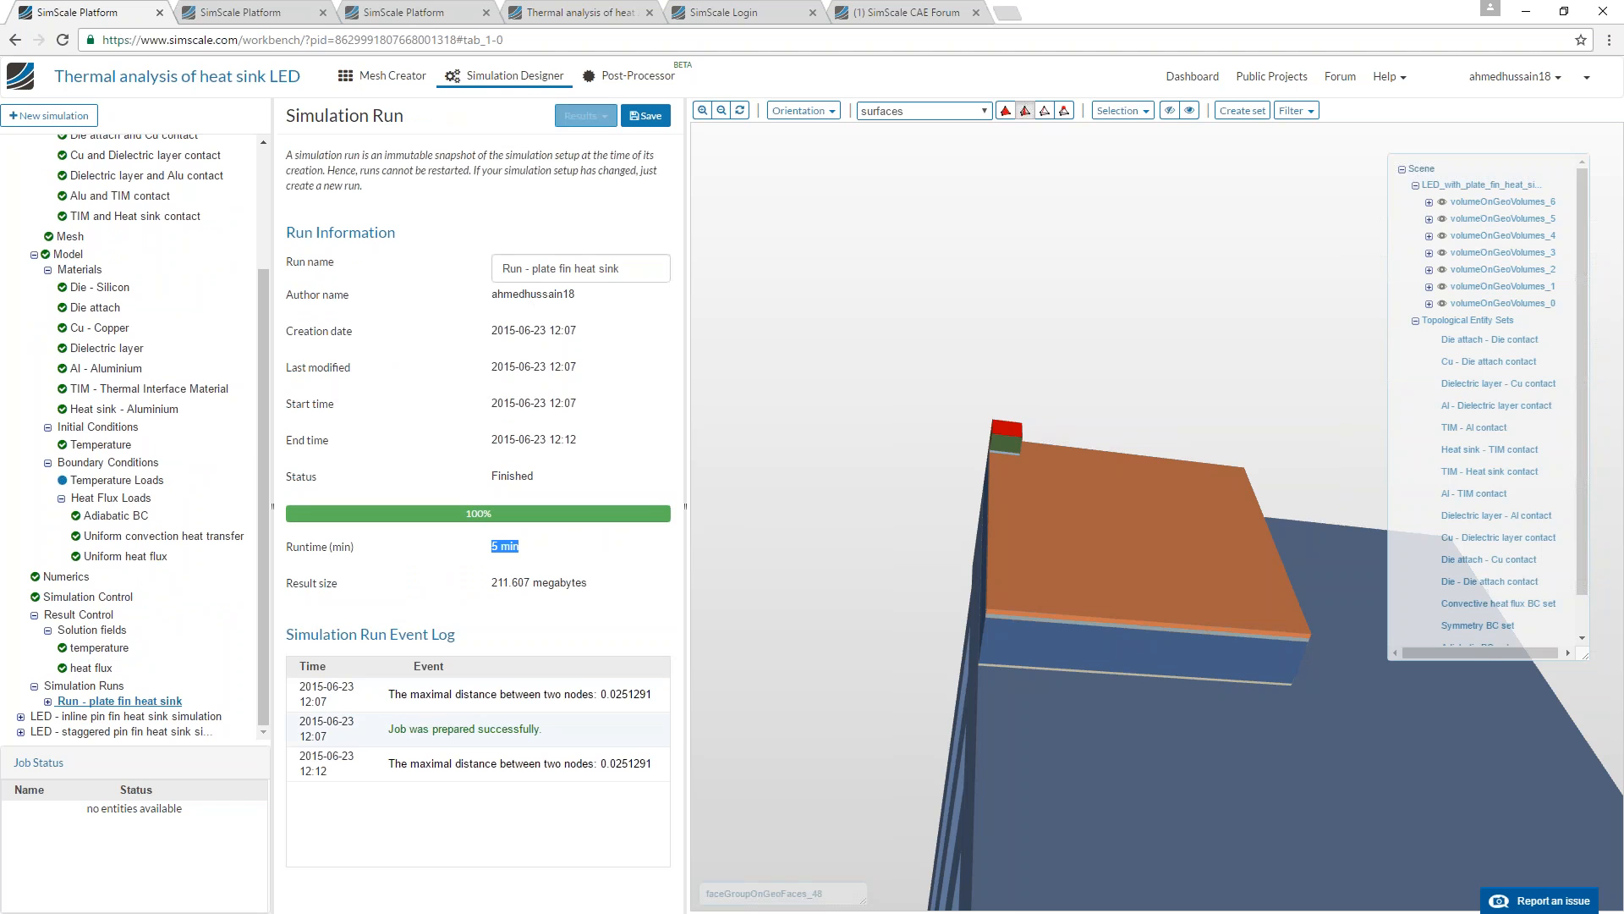
click(638, 75)
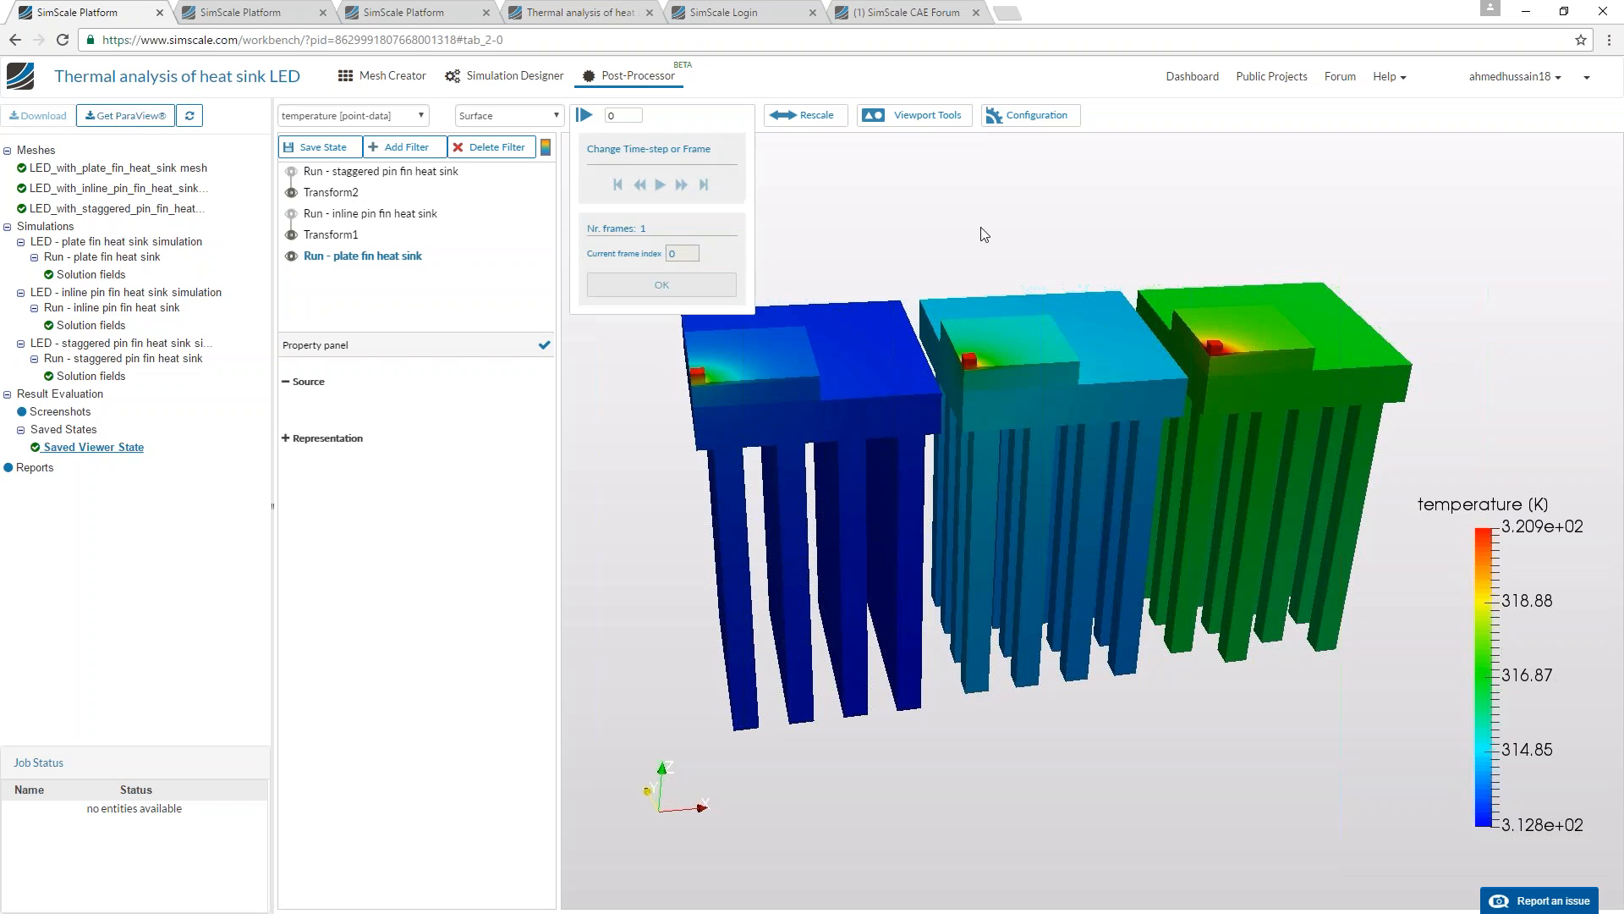
click(512, 75)
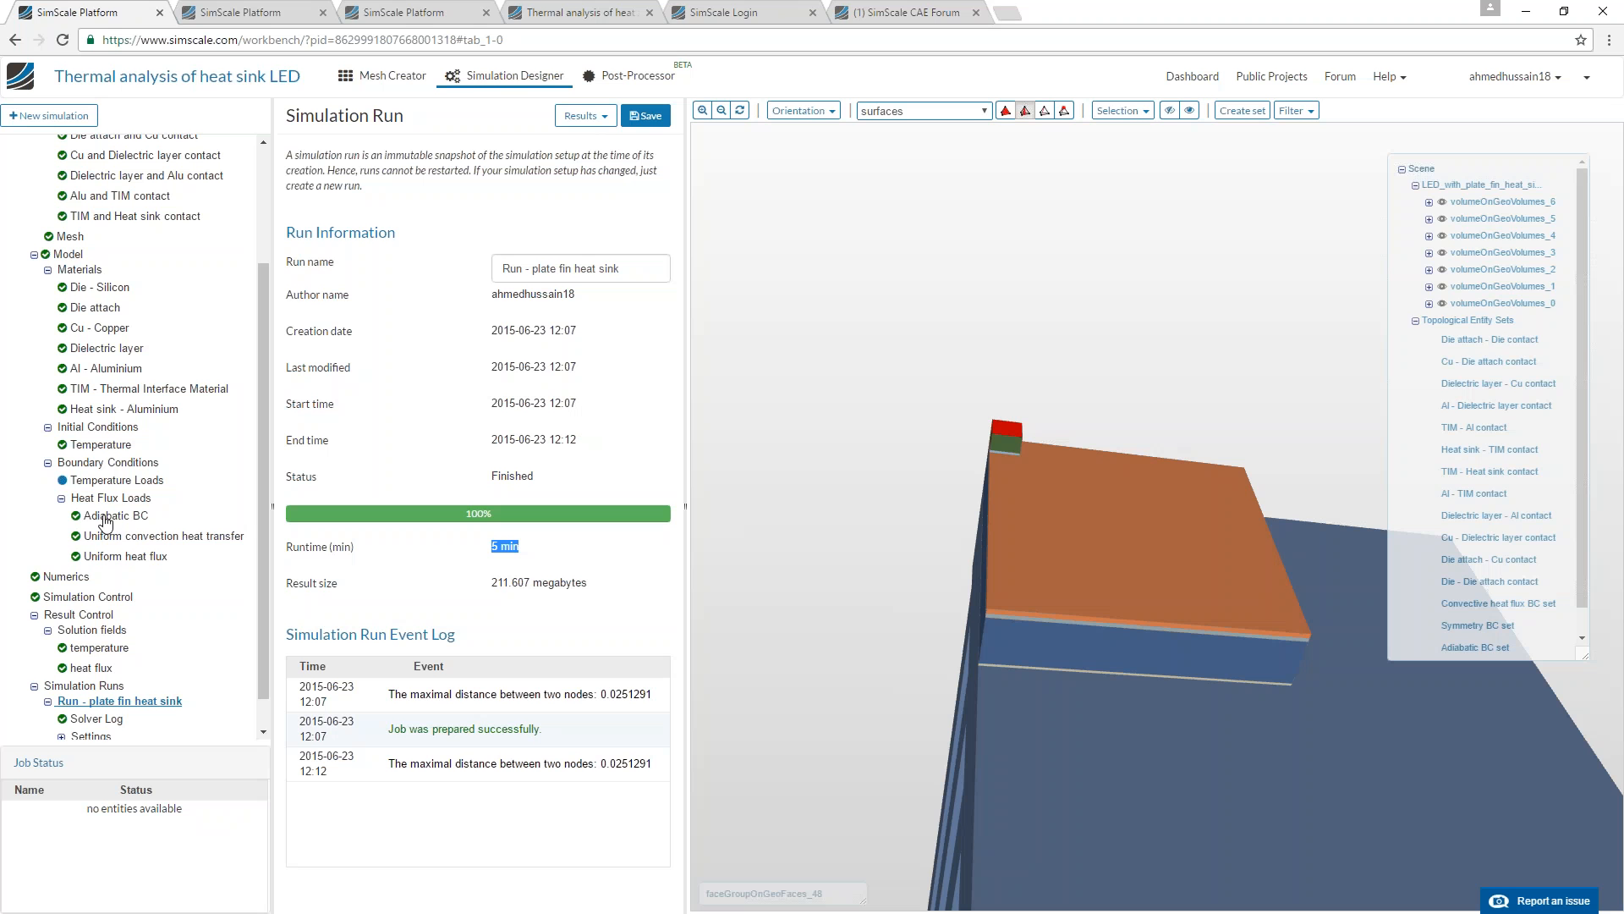
Switch to the spark plug thermostructural project and examine the original geometry's threads, engraved lettering and electrode from several angles.
click(261, 10)
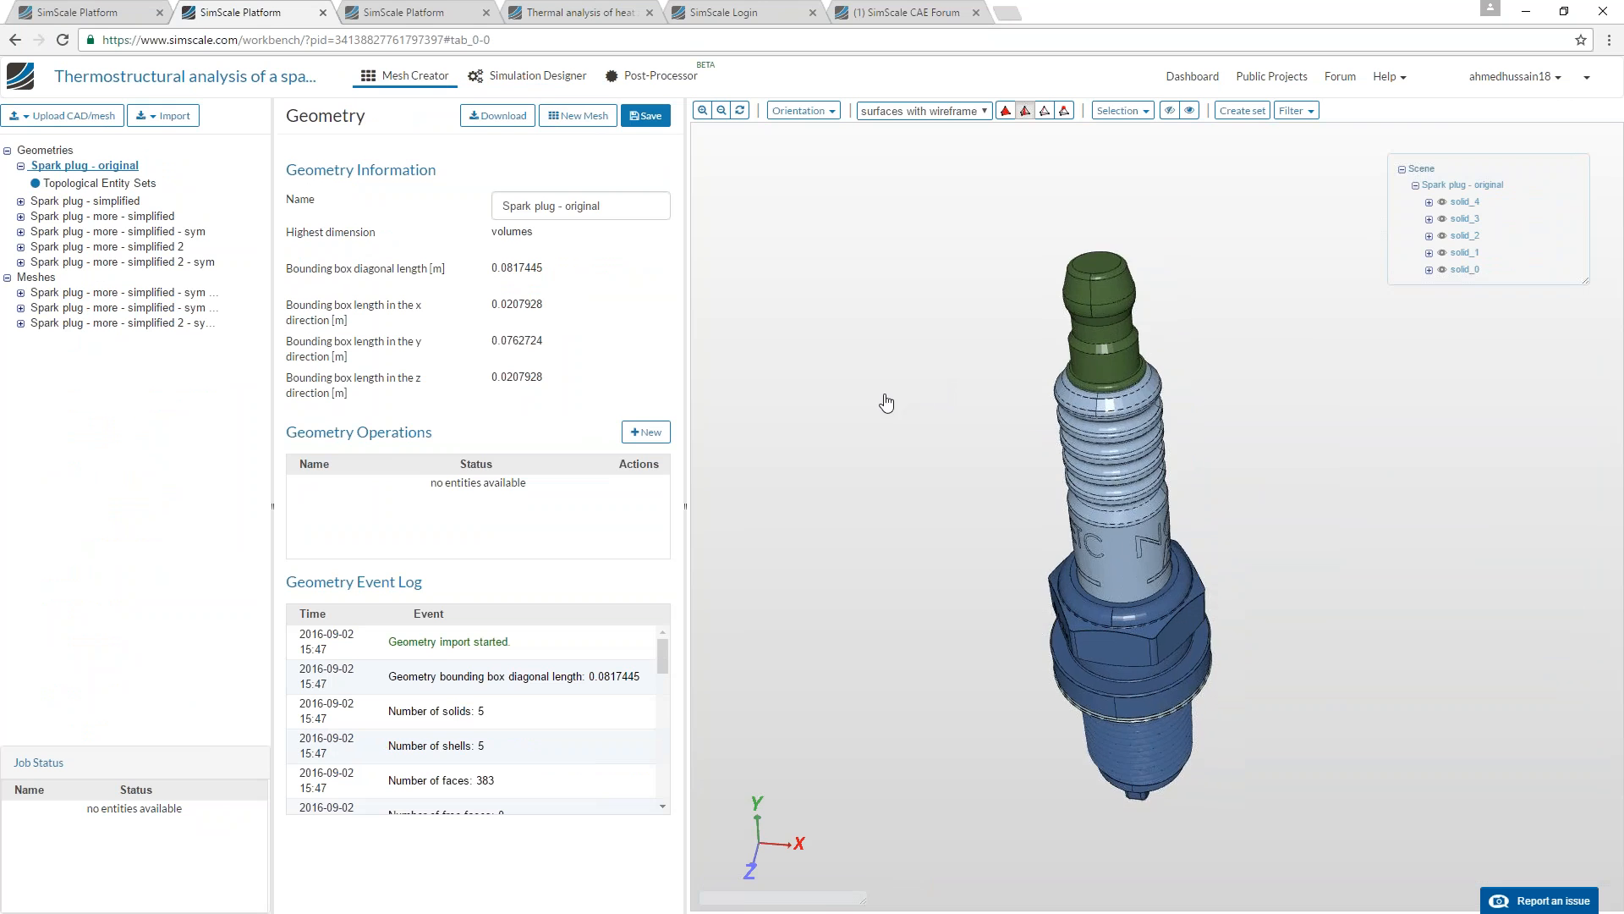
mouse_move(889, 396)
mouse_down()
mouse_move(975, 402)
mouse_move(888, 389)
mouse_move(864, 337)
mouse_move(1018, 334)
mouse_move(943, 330)
mouse_move(911, 350)
mouse_move(914, 373)
mouse_move(1001, 355)
mouse_move(823, 360)
mouse_move(939, 347)
mouse_move(982, 370)
mouse_move(949, 412)
mouse_move(898, 377)
mouse_up()
right_drag(898, 377, 905, 633)
middle_drag(905, 633, 895, 548)
right_drag(895, 548, 902, 661)
drag(902, 662, 928, 617)
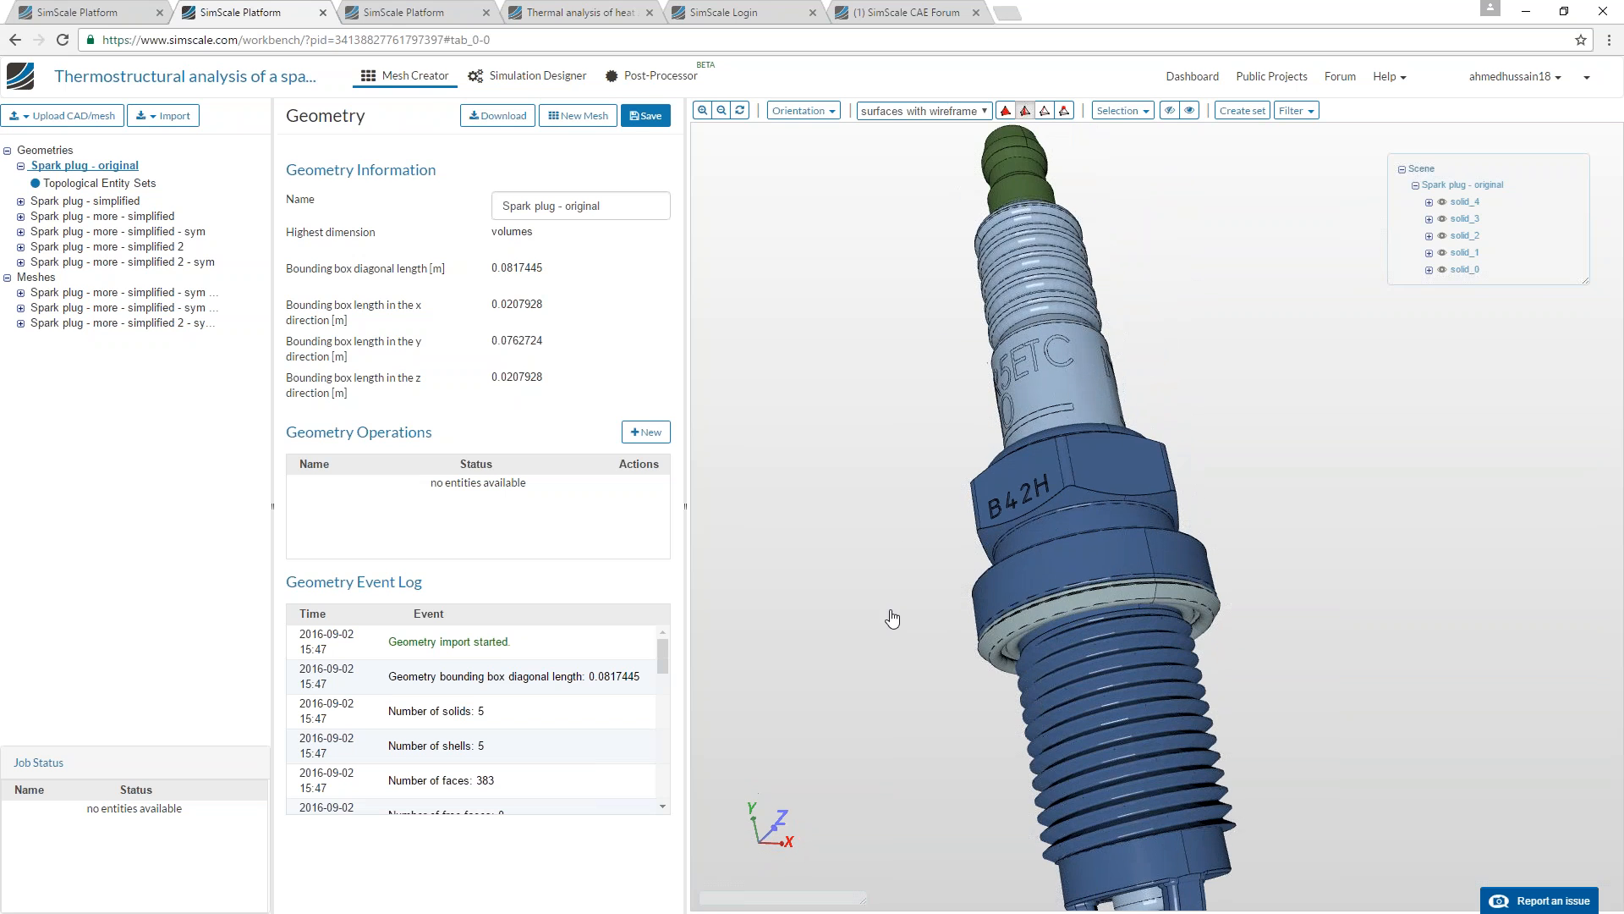
middle_drag(928, 616, 895, 507)
right_drag(895, 507, 885, 718)
drag(885, 718, 1073, 524)
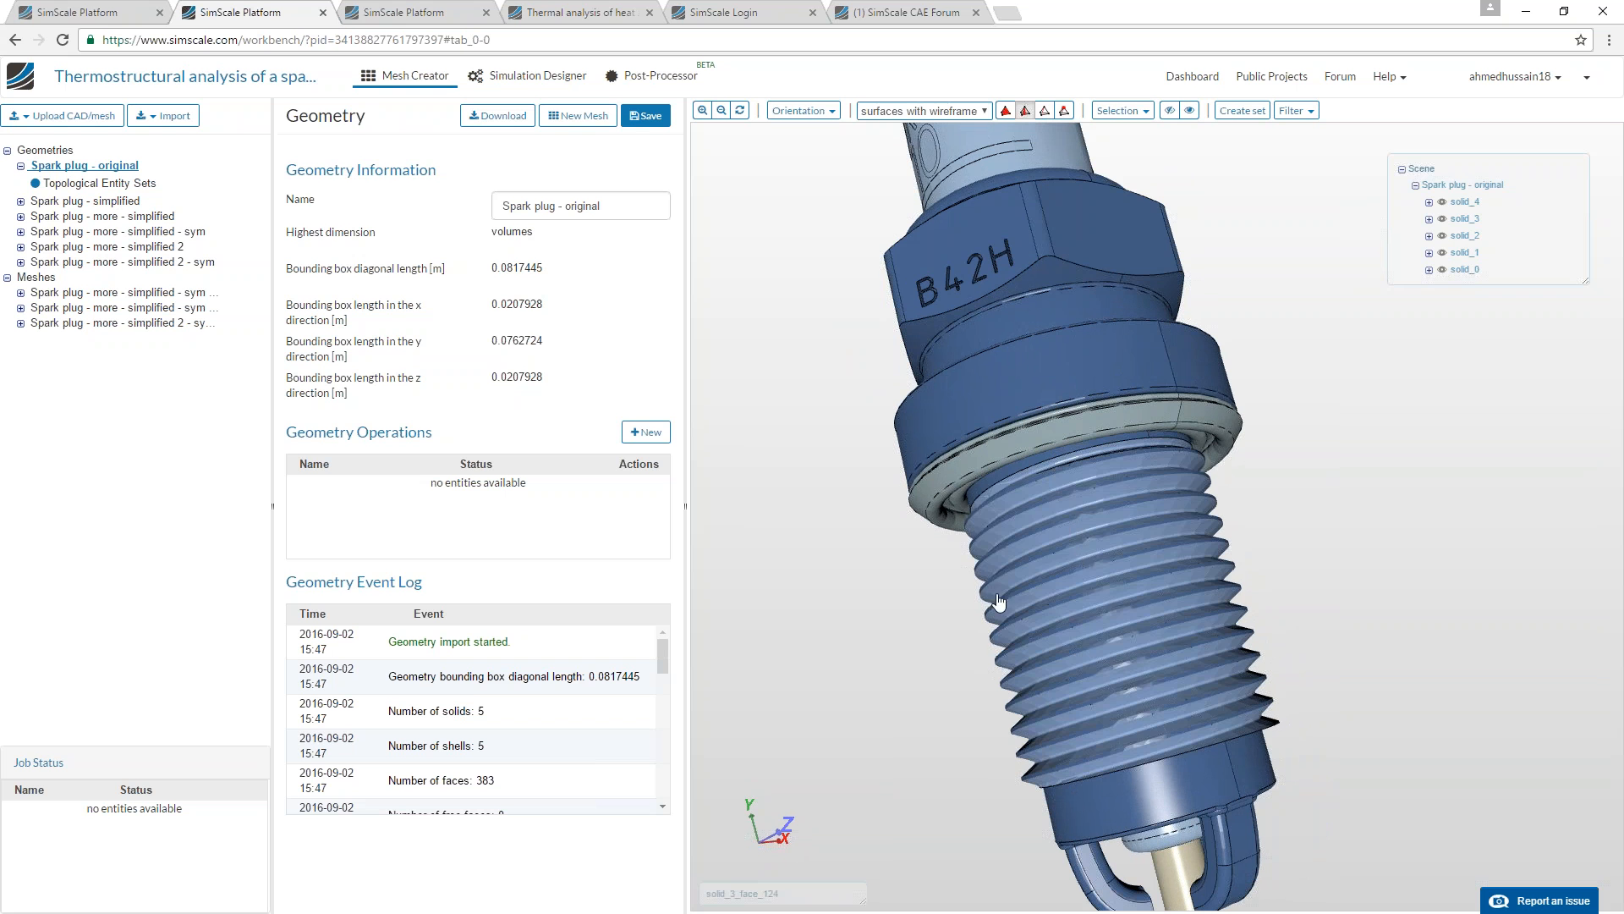
drag(947, 755, 1012, 758)
right_drag(1012, 758, 936, 620)
middle_drag(936, 620, 935, 693)
drag(935, 693, 1017, 667)
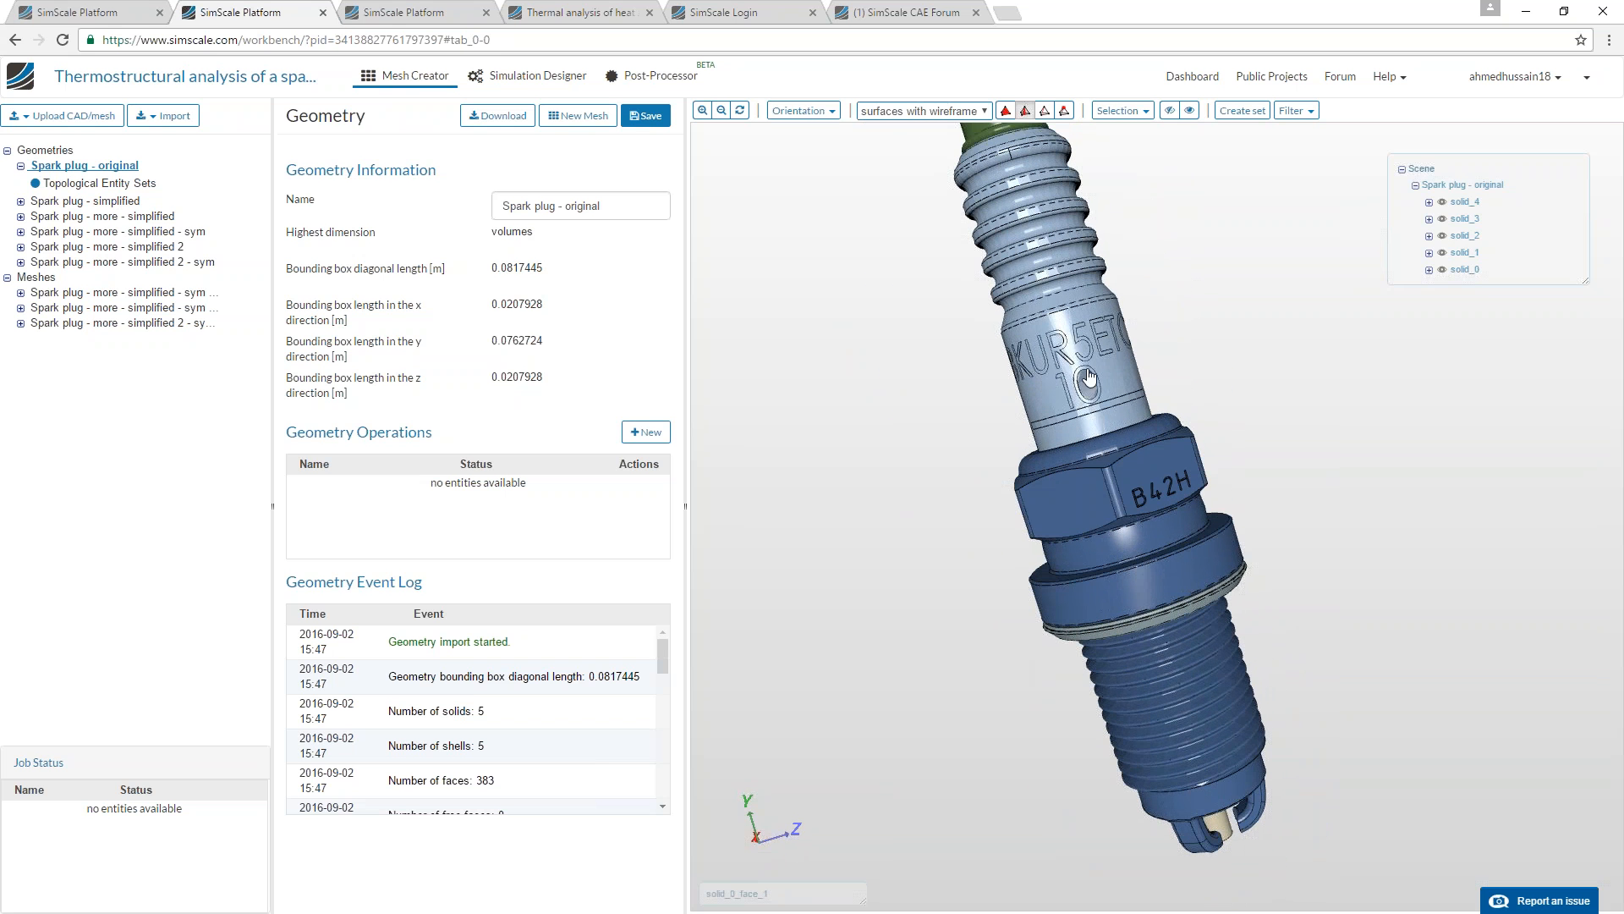
Inspect the original spark plug's ribbed insulator, engraved lettering and hexagonal body from different sides.
scroll(1091, 440, up, 5)
drag(1077, 478, 1002, 458)
drag(1090, 432, 1041, 606)
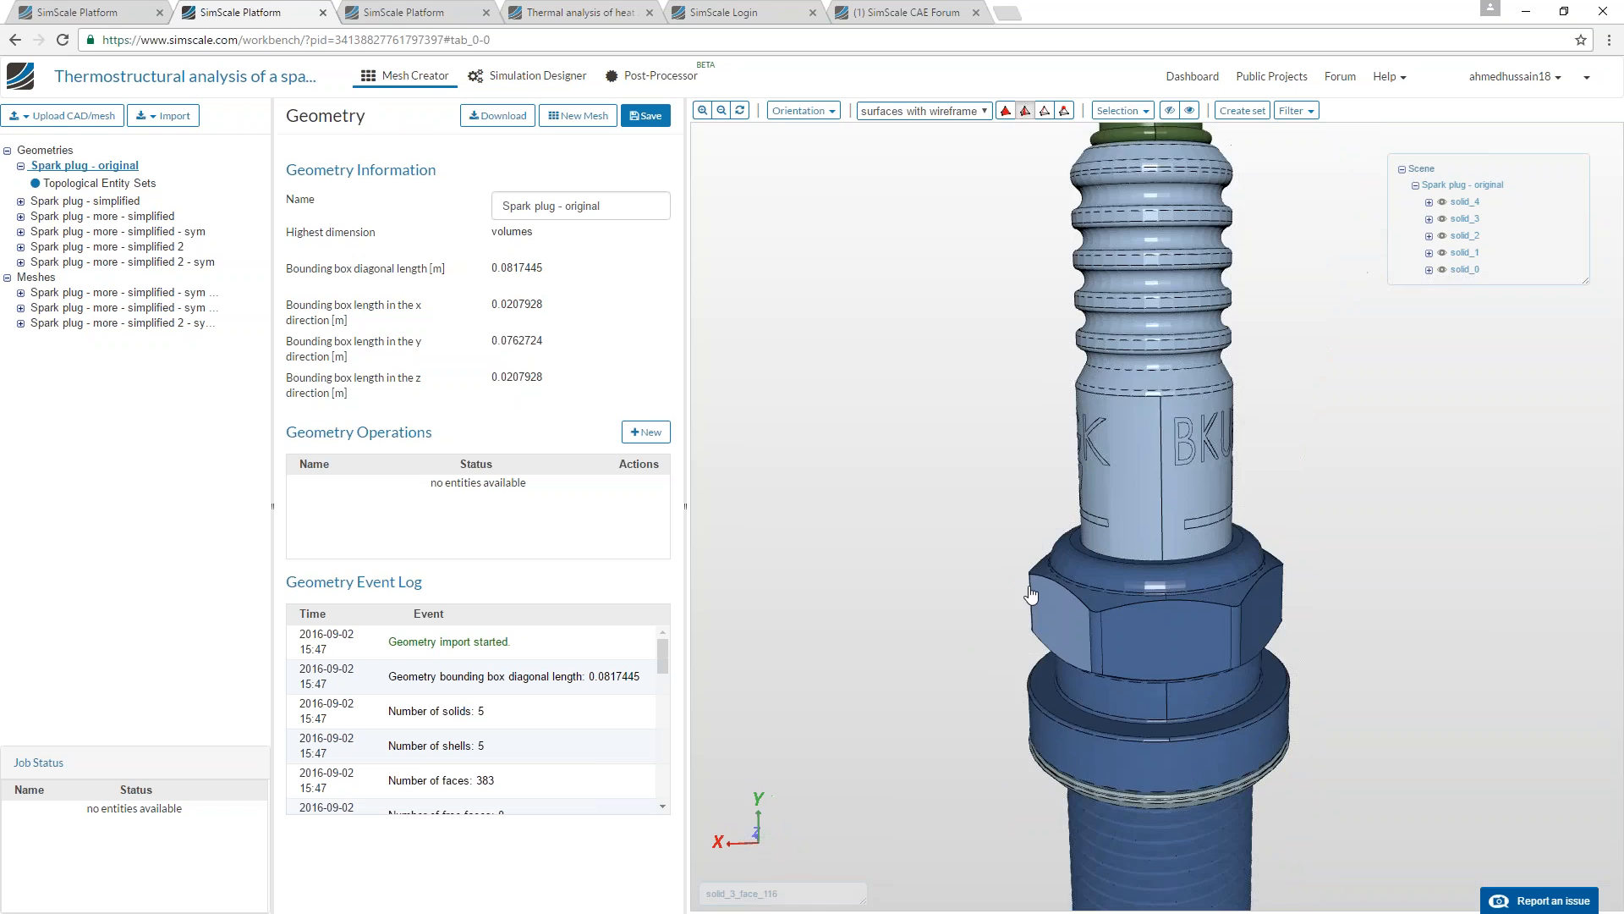
scroll(962, 467, down, 5)
drag(955, 469, 1070, 526)
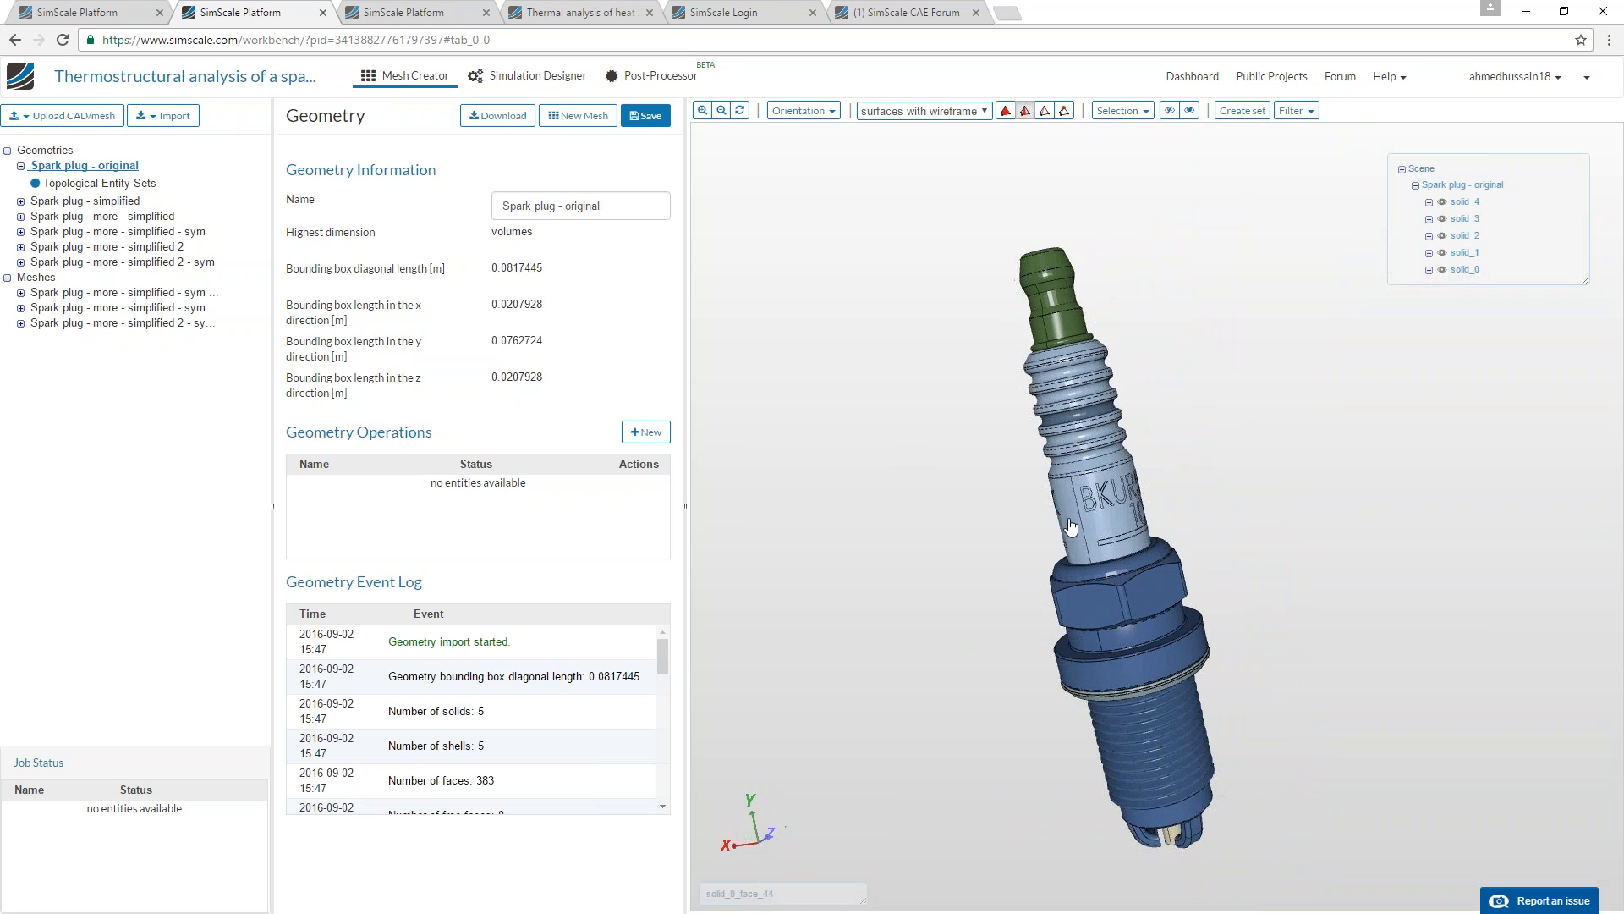
right_drag(1070, 527, 1086, 658)
drag(1086, 658, 1136, 579)
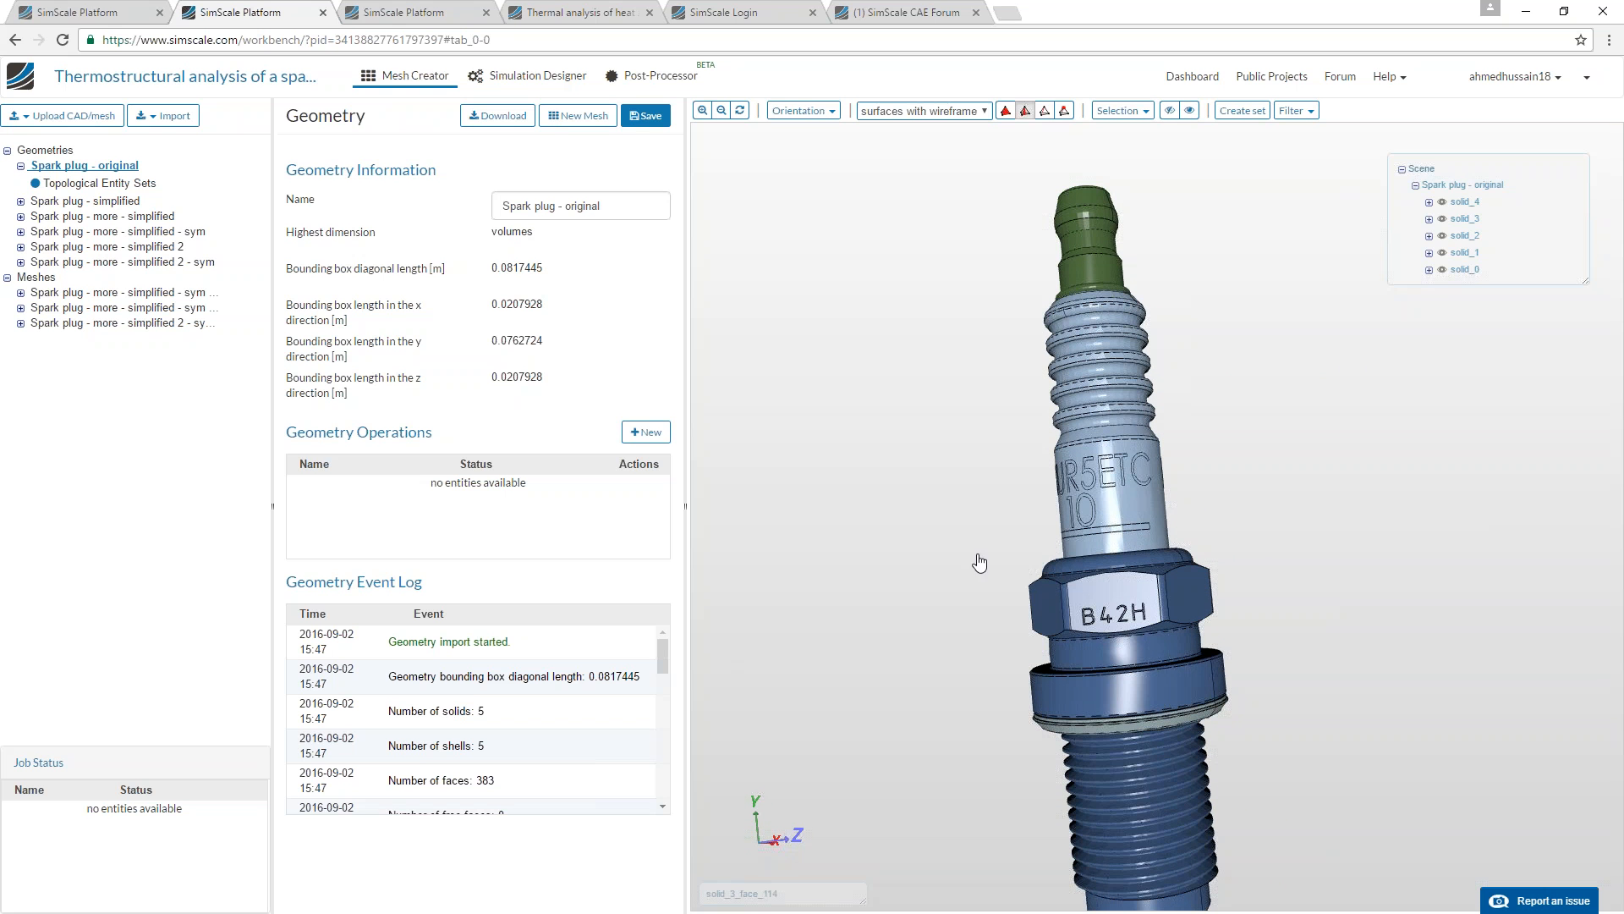
Examine the threaded shell and ground electrodes of the original spark plug up close.
right_drag(997, 622, 991, 476)
drag(1000, 671, 1004, 409)
scroll(1004, 414, up, 4)
right_drag(969, 903, 974, 648)
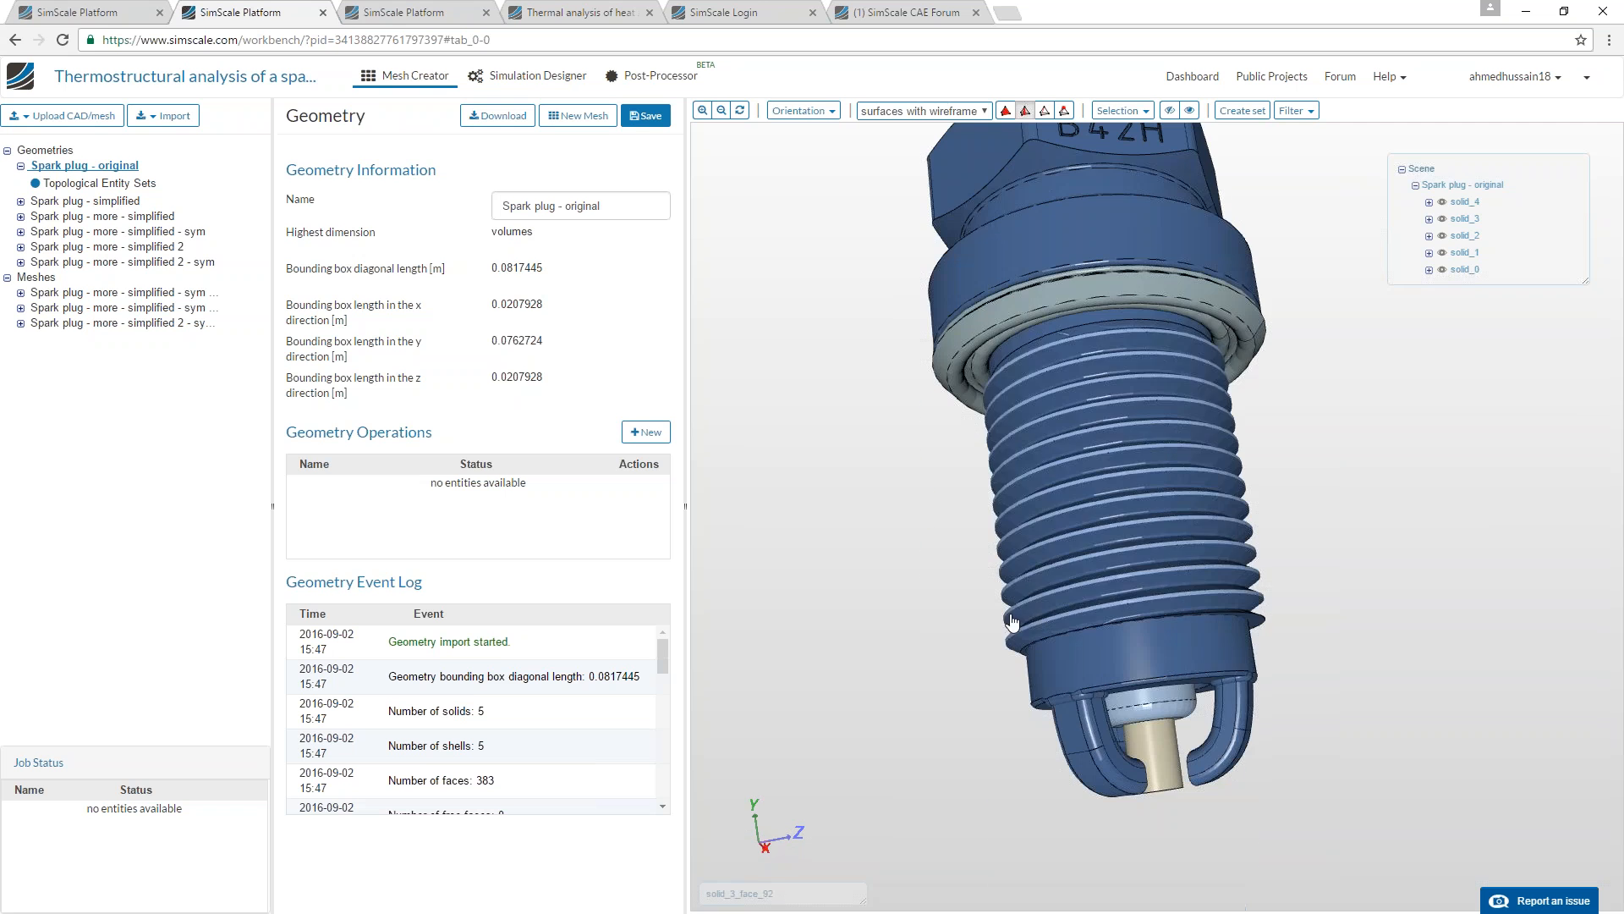
drag(973, 648, 986, 681)
mouse_move(953, 612)
mouse_down()
mouse_move(900, 637)
mouse_move(880, 576)
mouse_move(951, 592)
mouse_up()
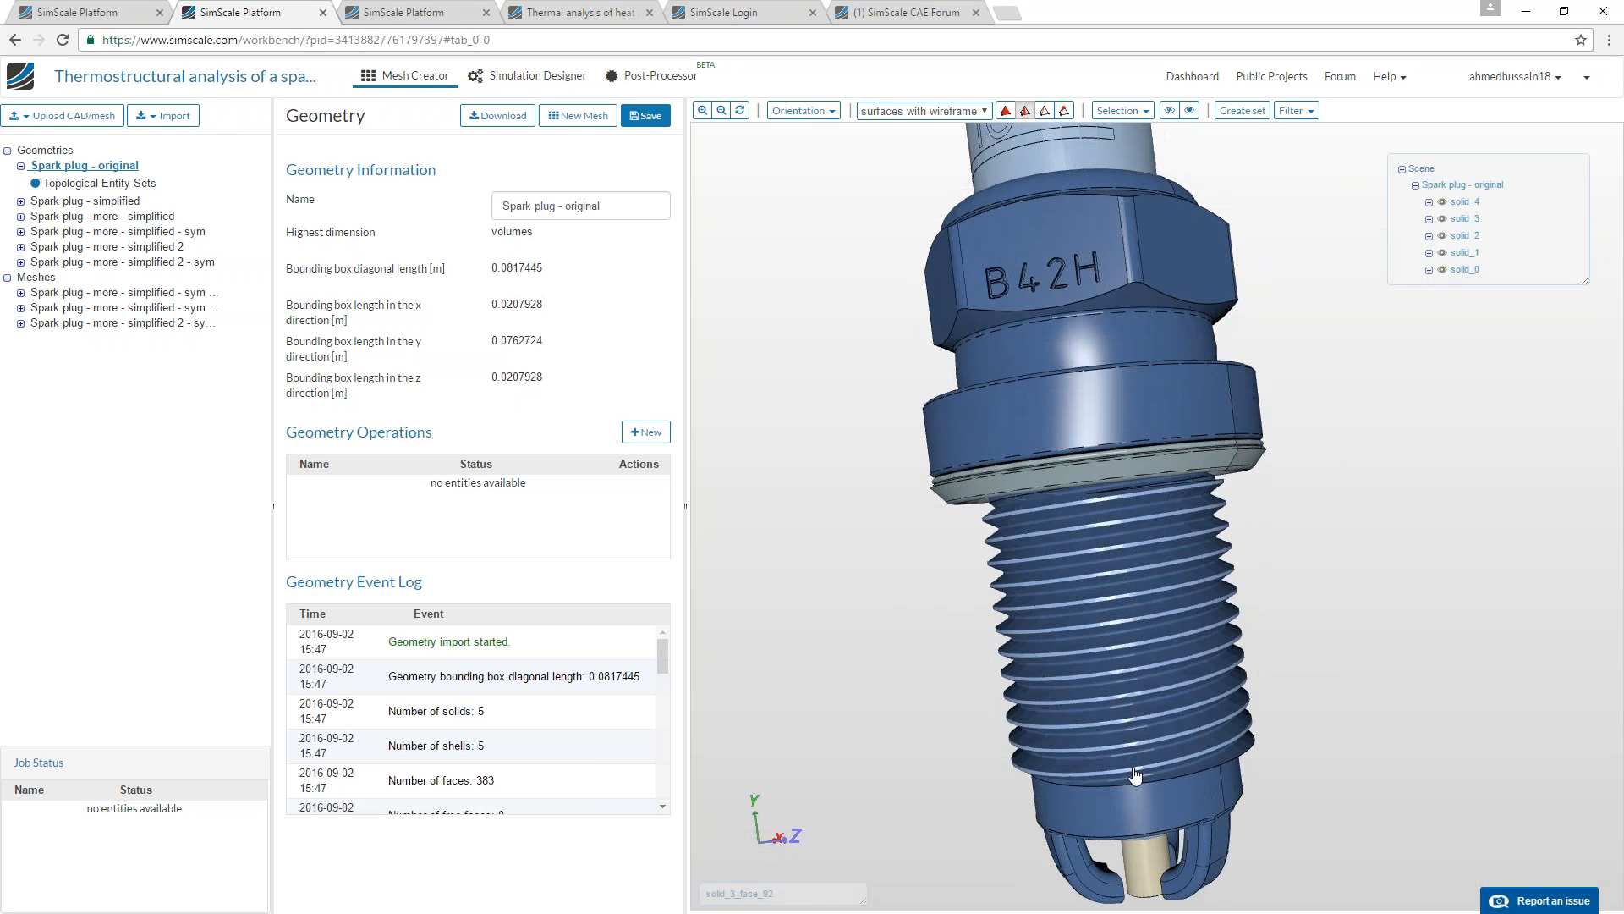
Open the Spark plug - simplified geometry and inspect its insulator and hexagonal body without lettering.
click(109, 203)
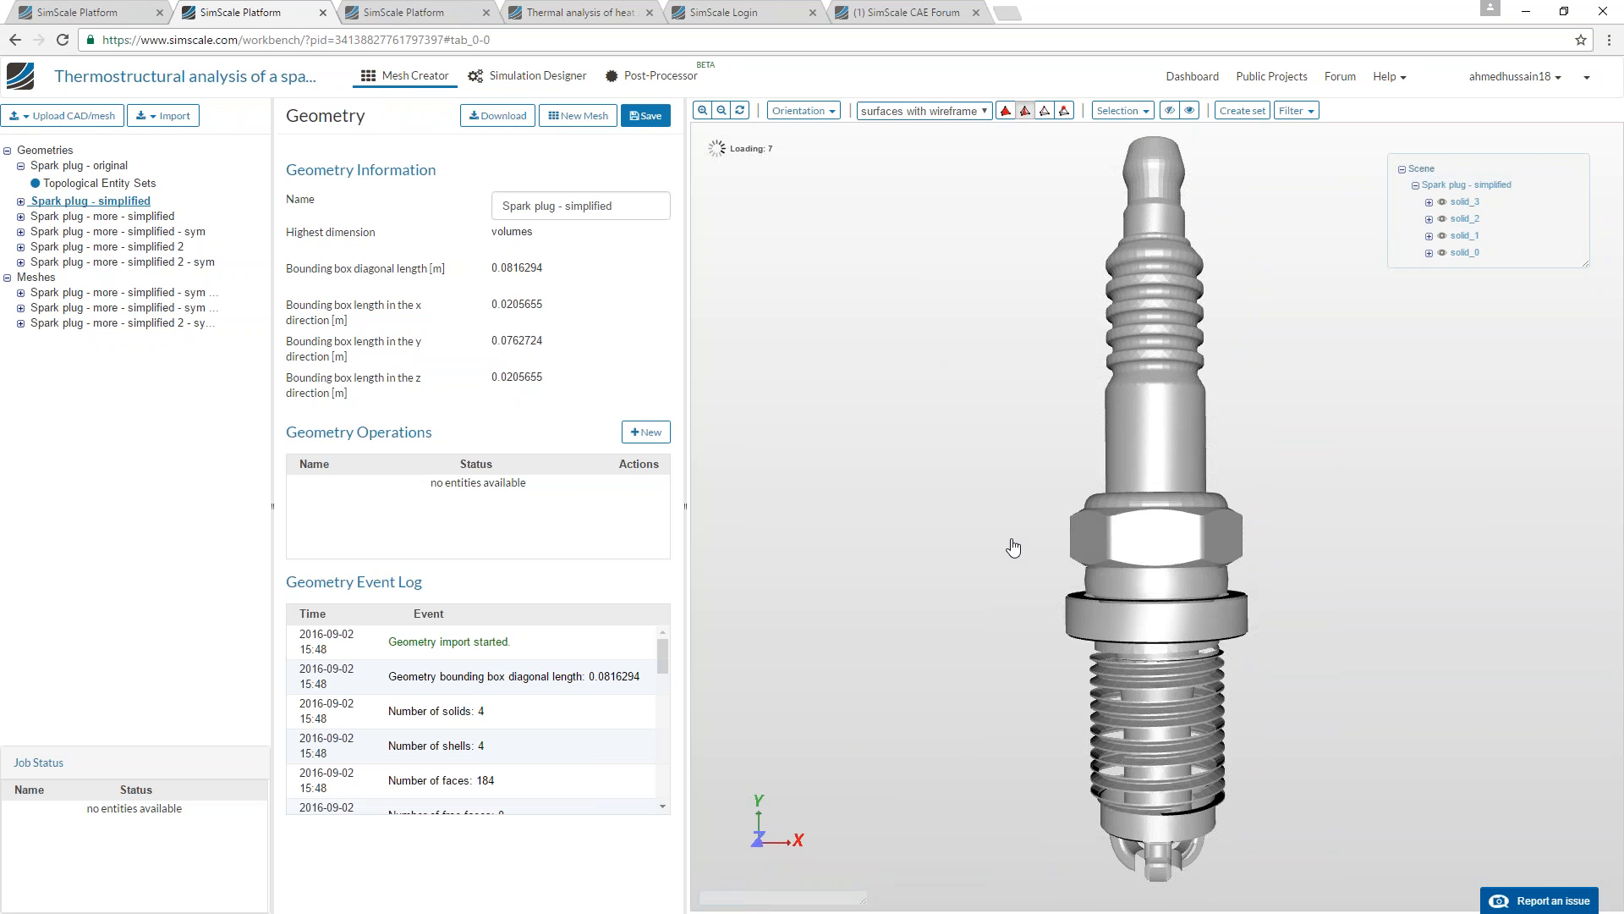
drag(1031, 552, 1147, 473)
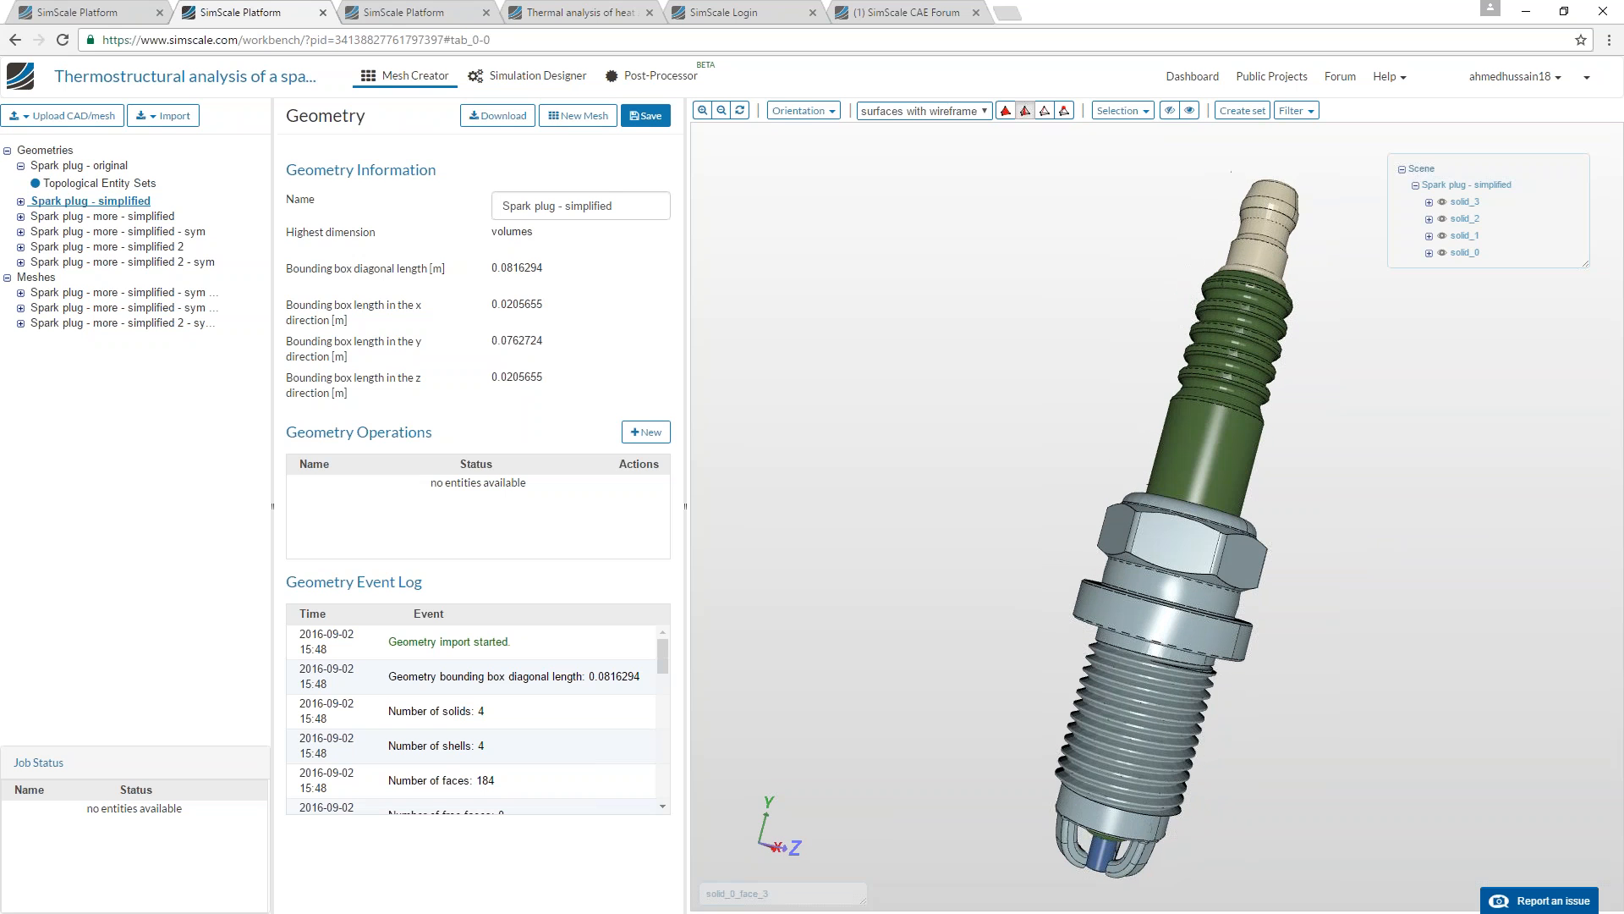
drag(1417, 648, 1317, 556)
Open the Spark plug - more - simplified geometry and examine its unthreaded shell and electrode end.
click(115, 219)
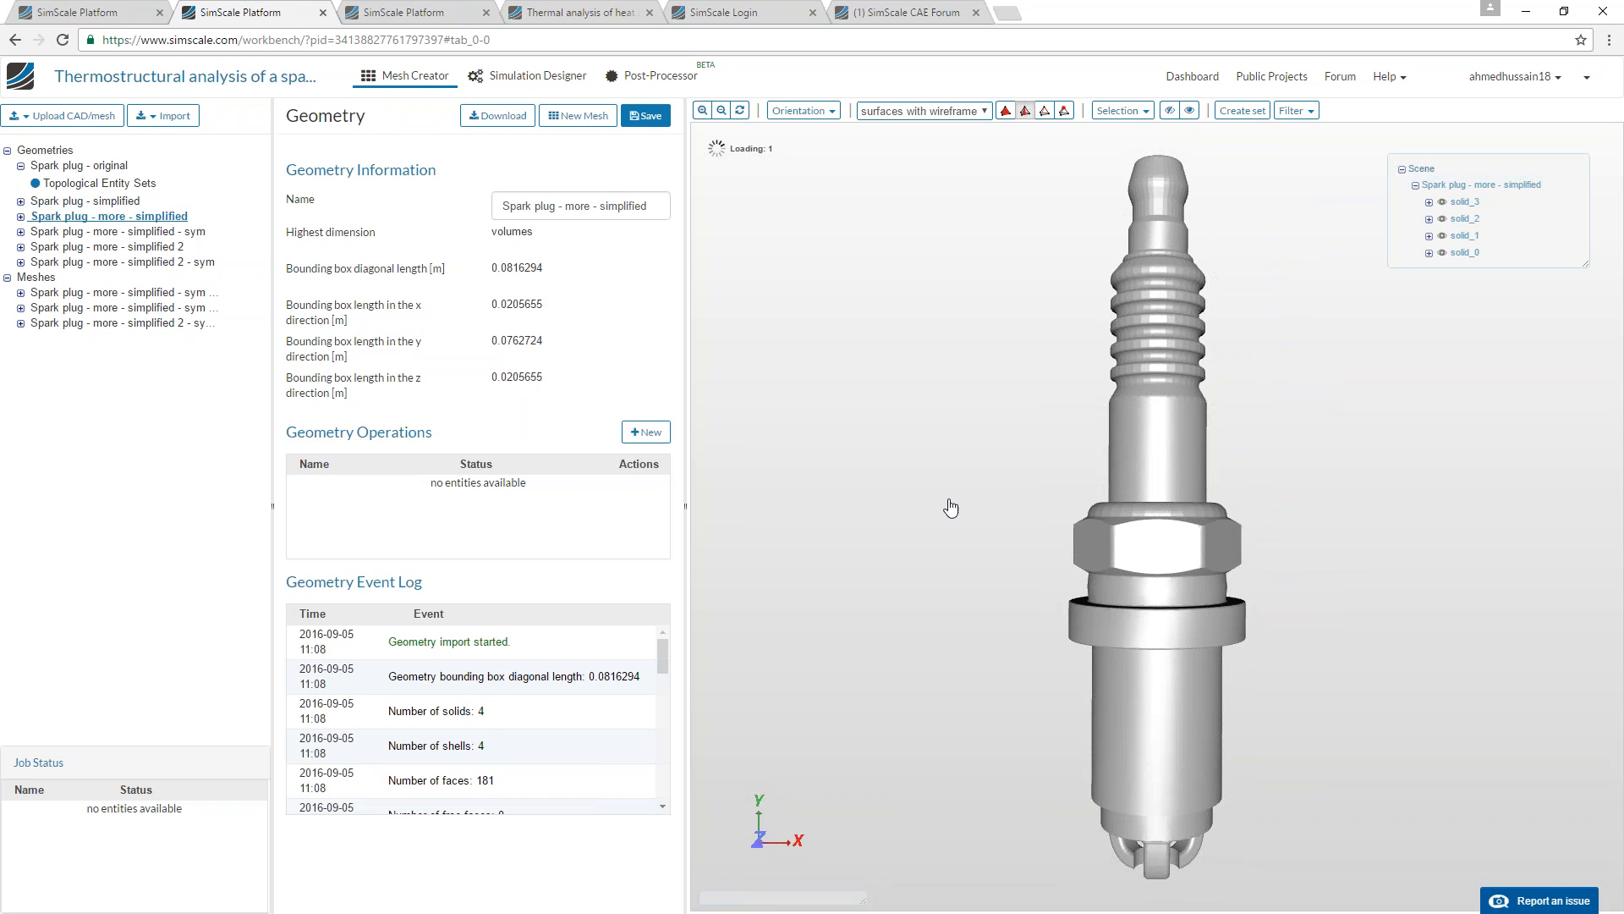
drag(1075, 724, 1126, 637)
drag(1117, 796, 1093, 773)
drag(1148, 574, 1164, 452)
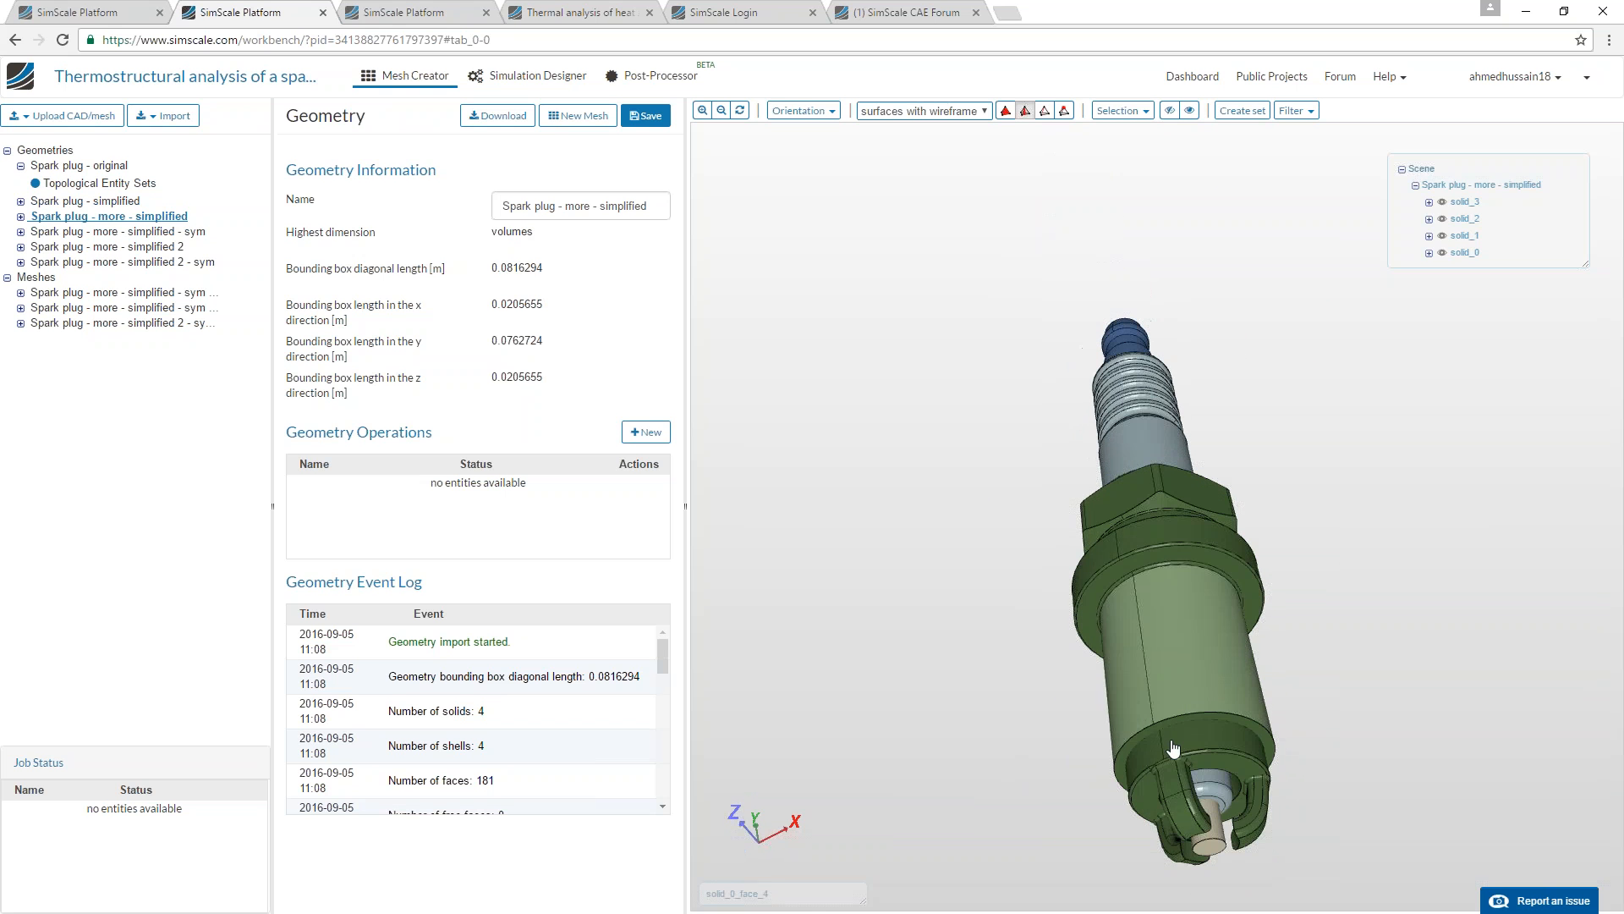
Open the Spark plug - more - simplified - sym and simplified 2 - sym geometries and compare their internal cut faces.
click(91, 232)
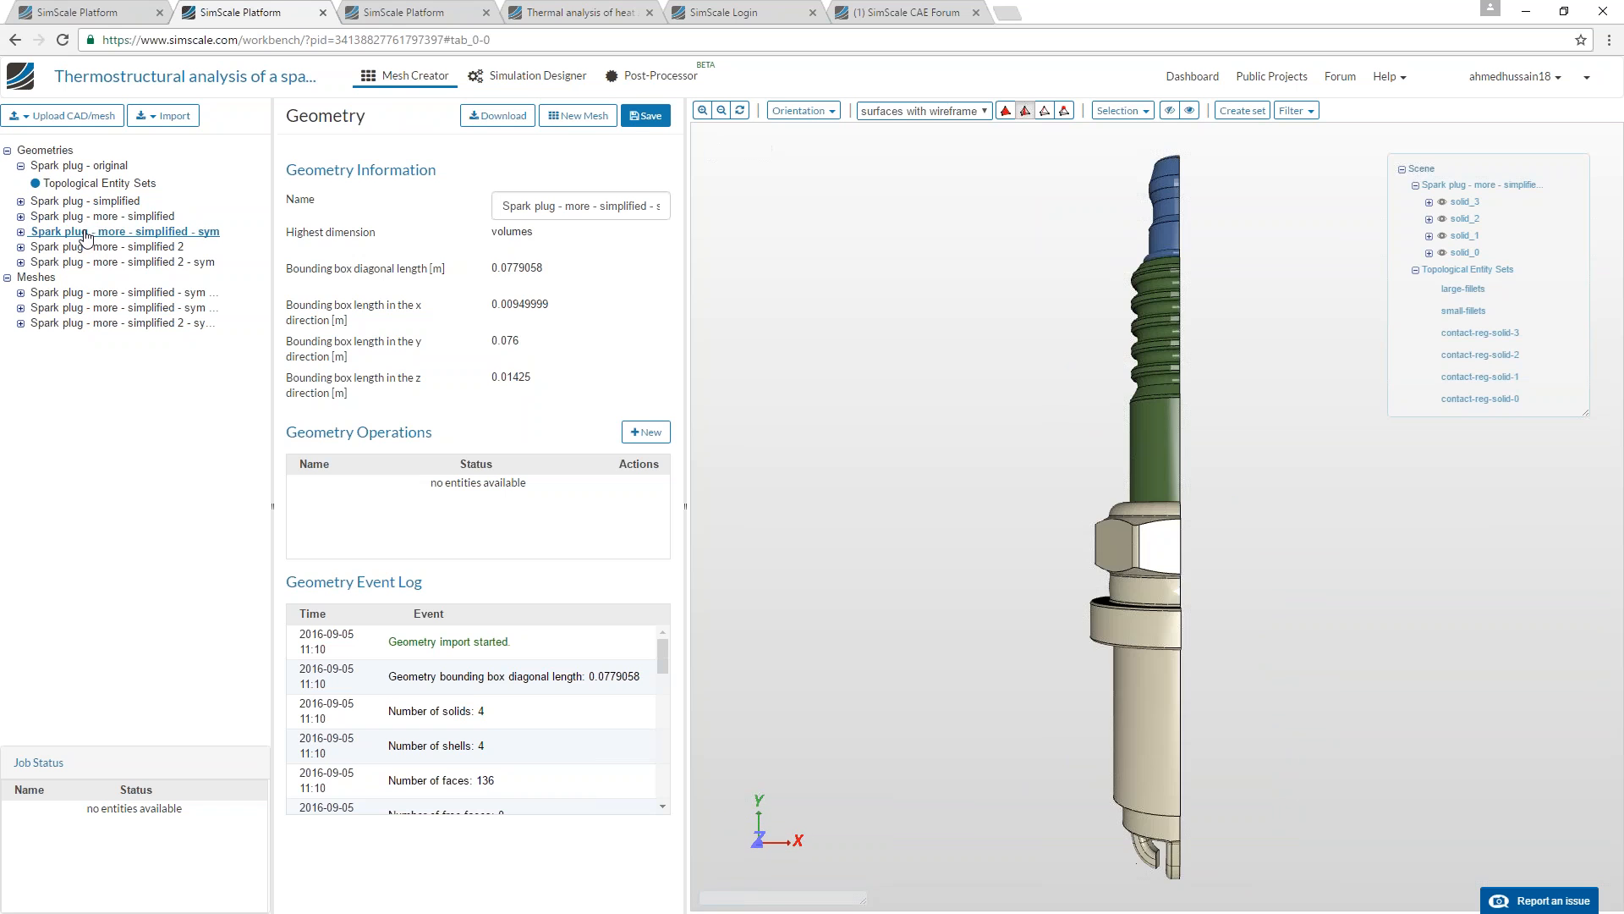
drag(890, 607, 1024, 748)
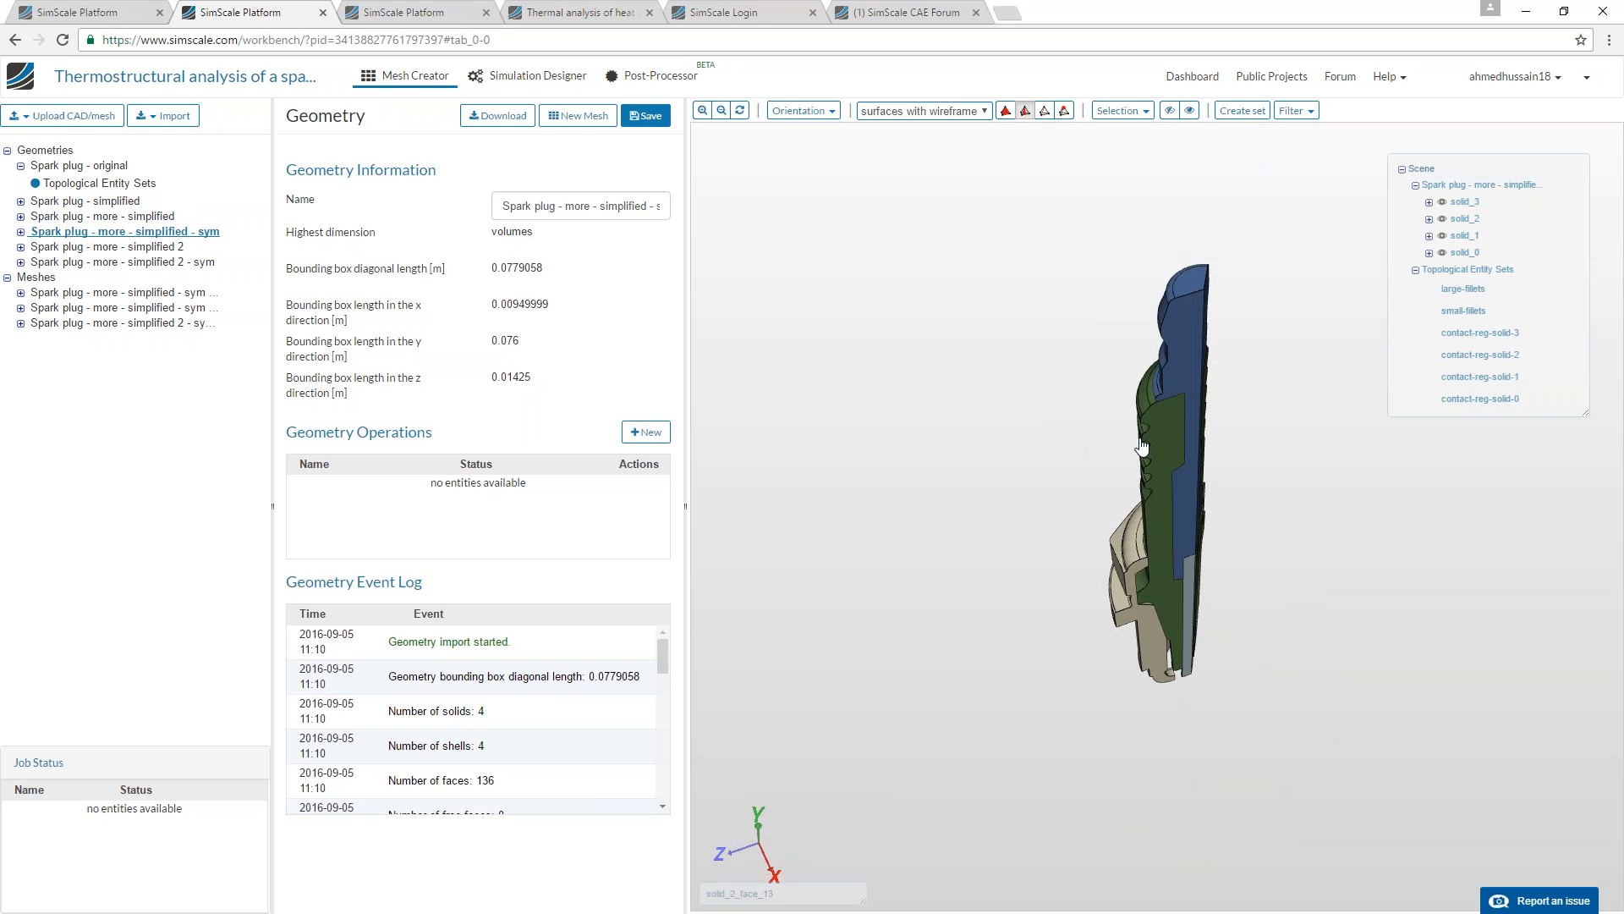
click(145, 262)
drag(911, 525, 1114, 552)
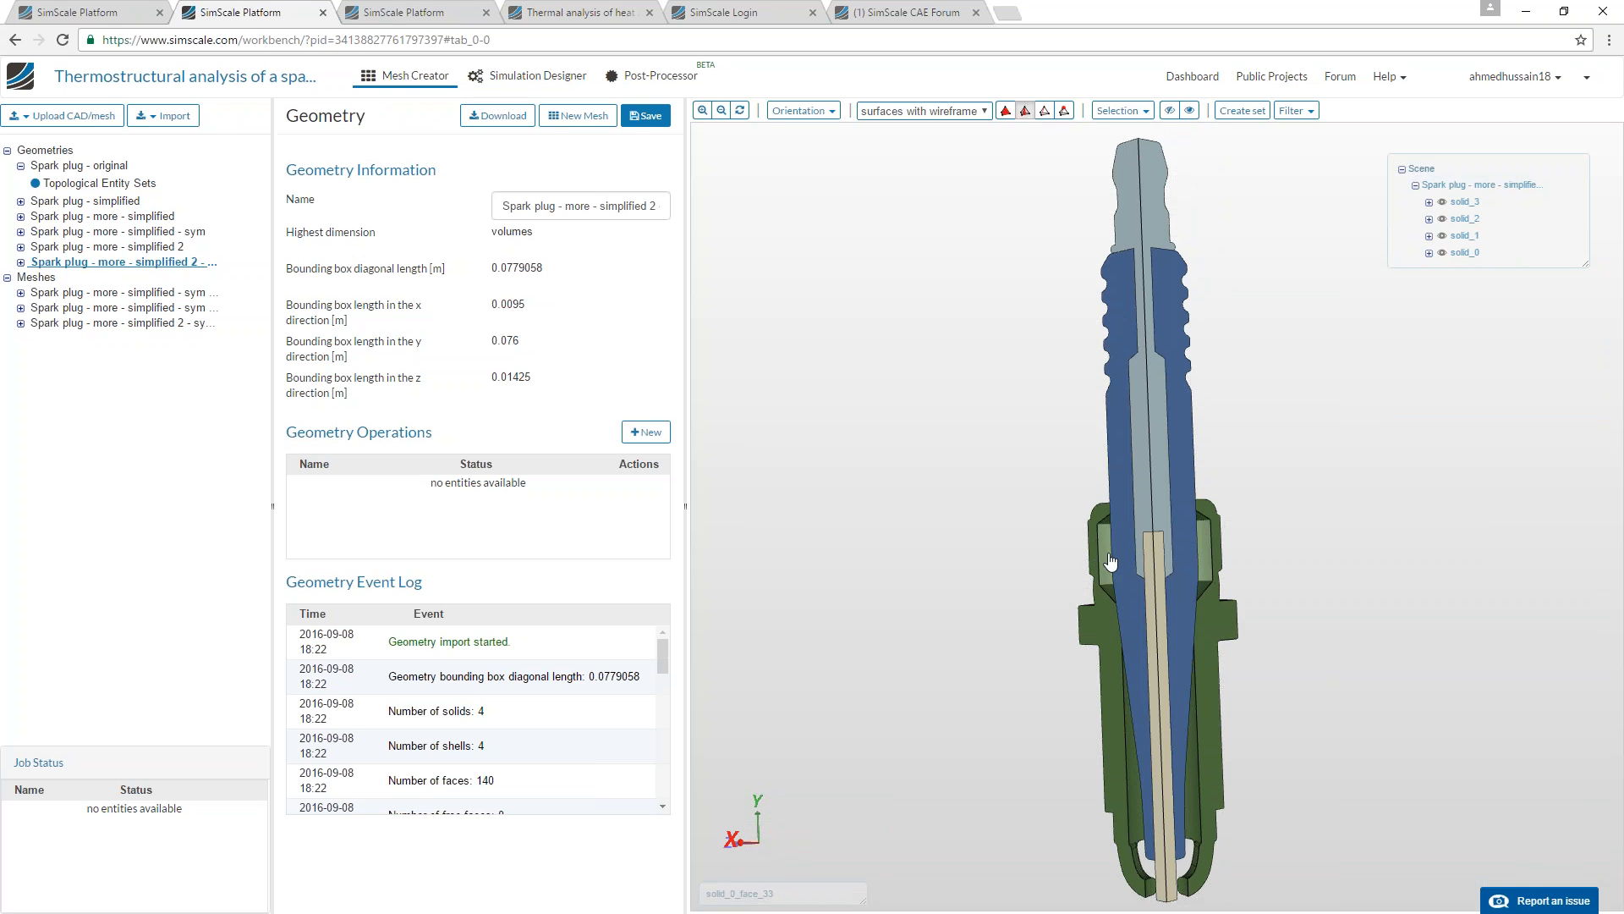
drag(1201, 584, 820, 499)
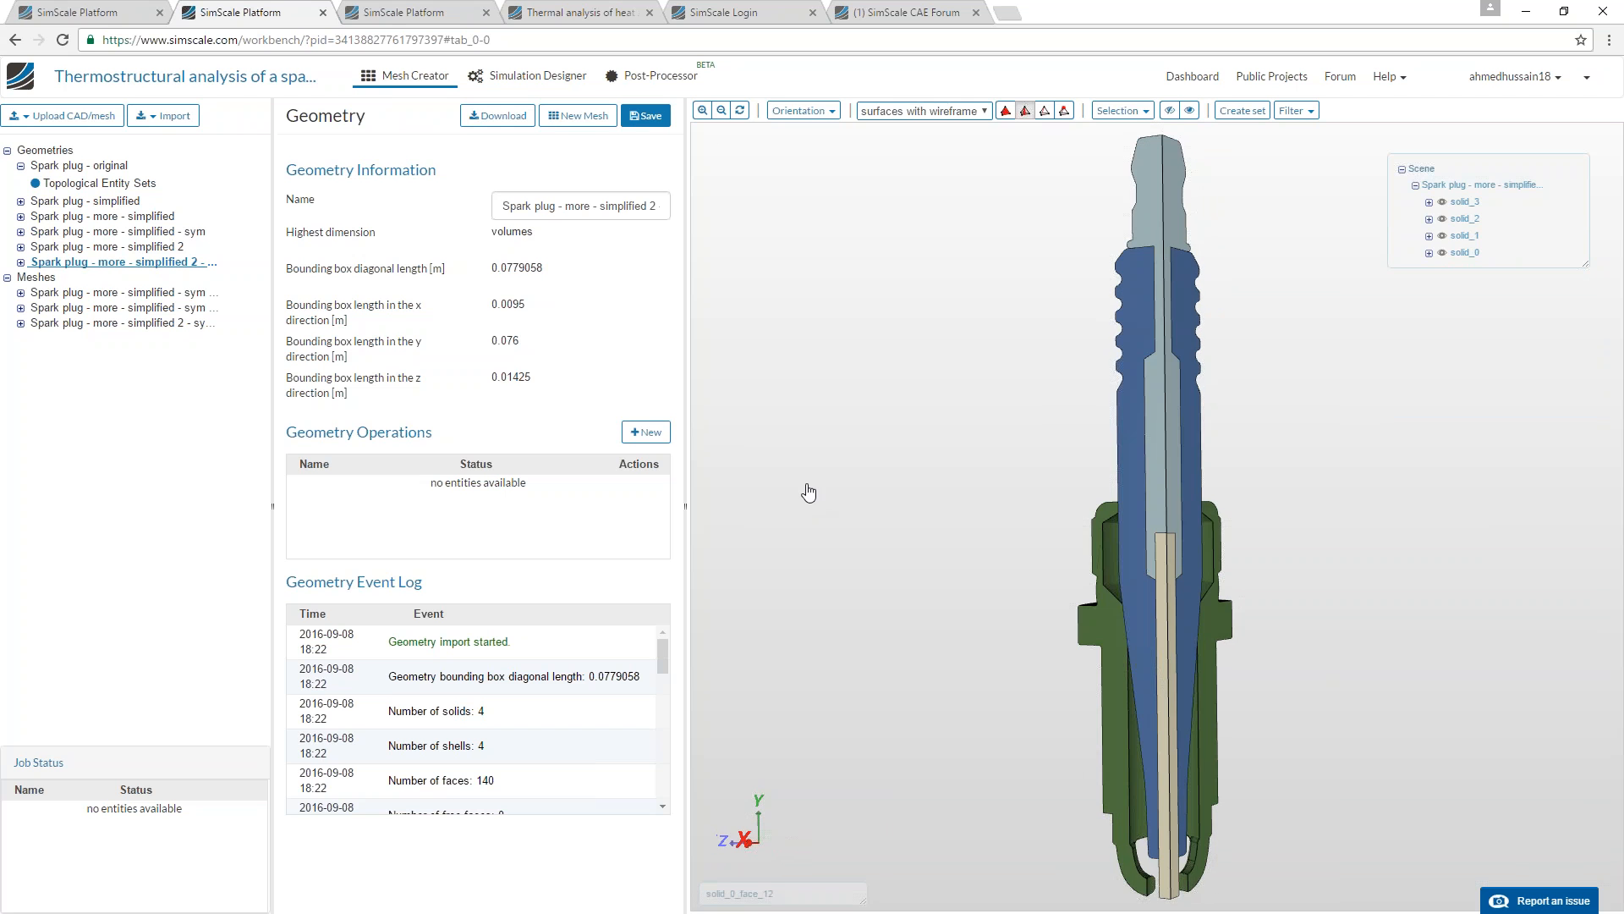
Open Operation 1 of the first Spark plug - more - simplified - sym mesh and review its tetrahedral automatic settings.
click(185, 295)
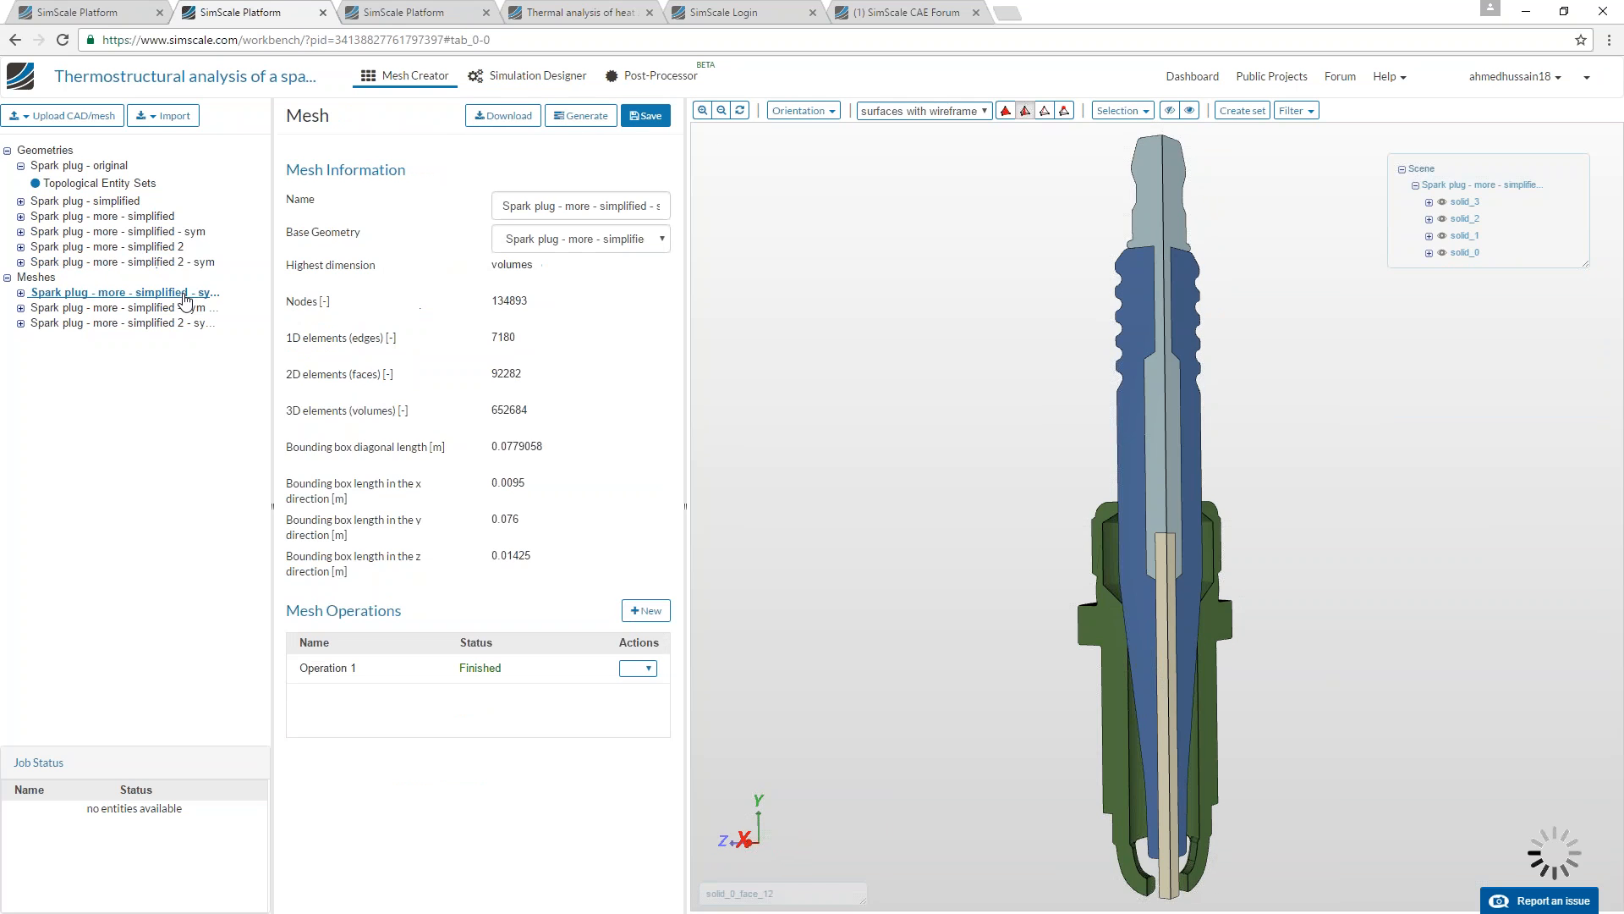
click(20, 293)
click(85, 342)
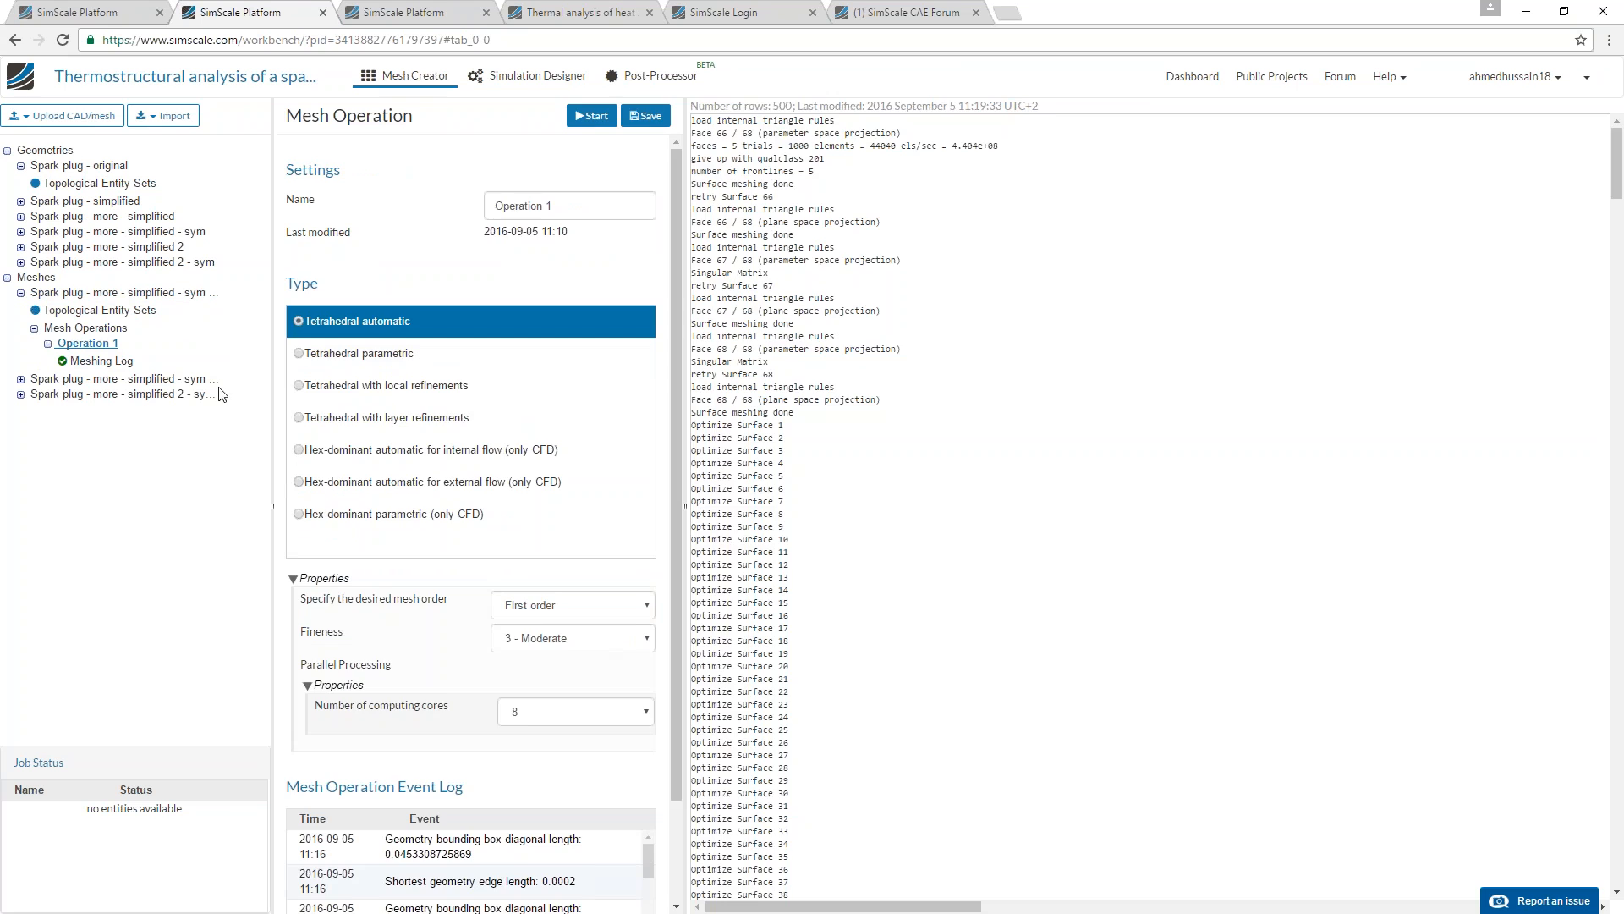
click(102, 329)
click(105, 344)
Examine the automatic tetrahedral mesh on the cut faces of the shell, insulator, terminal and center electrode.
drag(1185, 532, 1040, 395)
right_drag(1040, 395, 1011, 606)
scroll(998, 673, up, 5)
scroll(1007, 621, down, 3)
right_drag(1206, 562, 1061, 538)
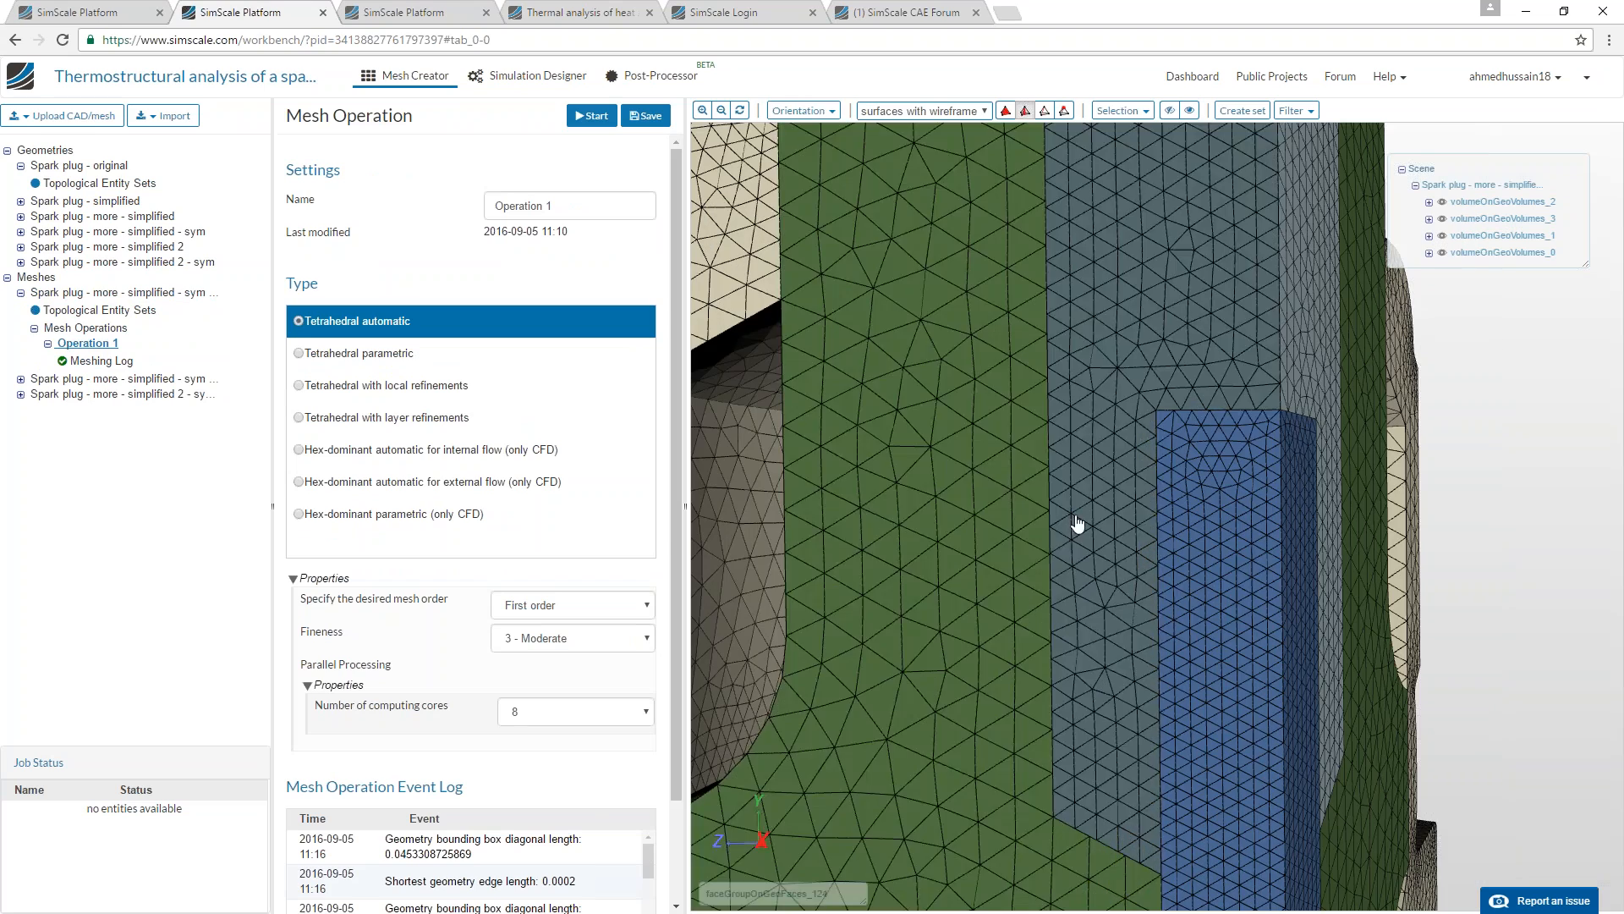
scroll(1000, 648, down, 3)
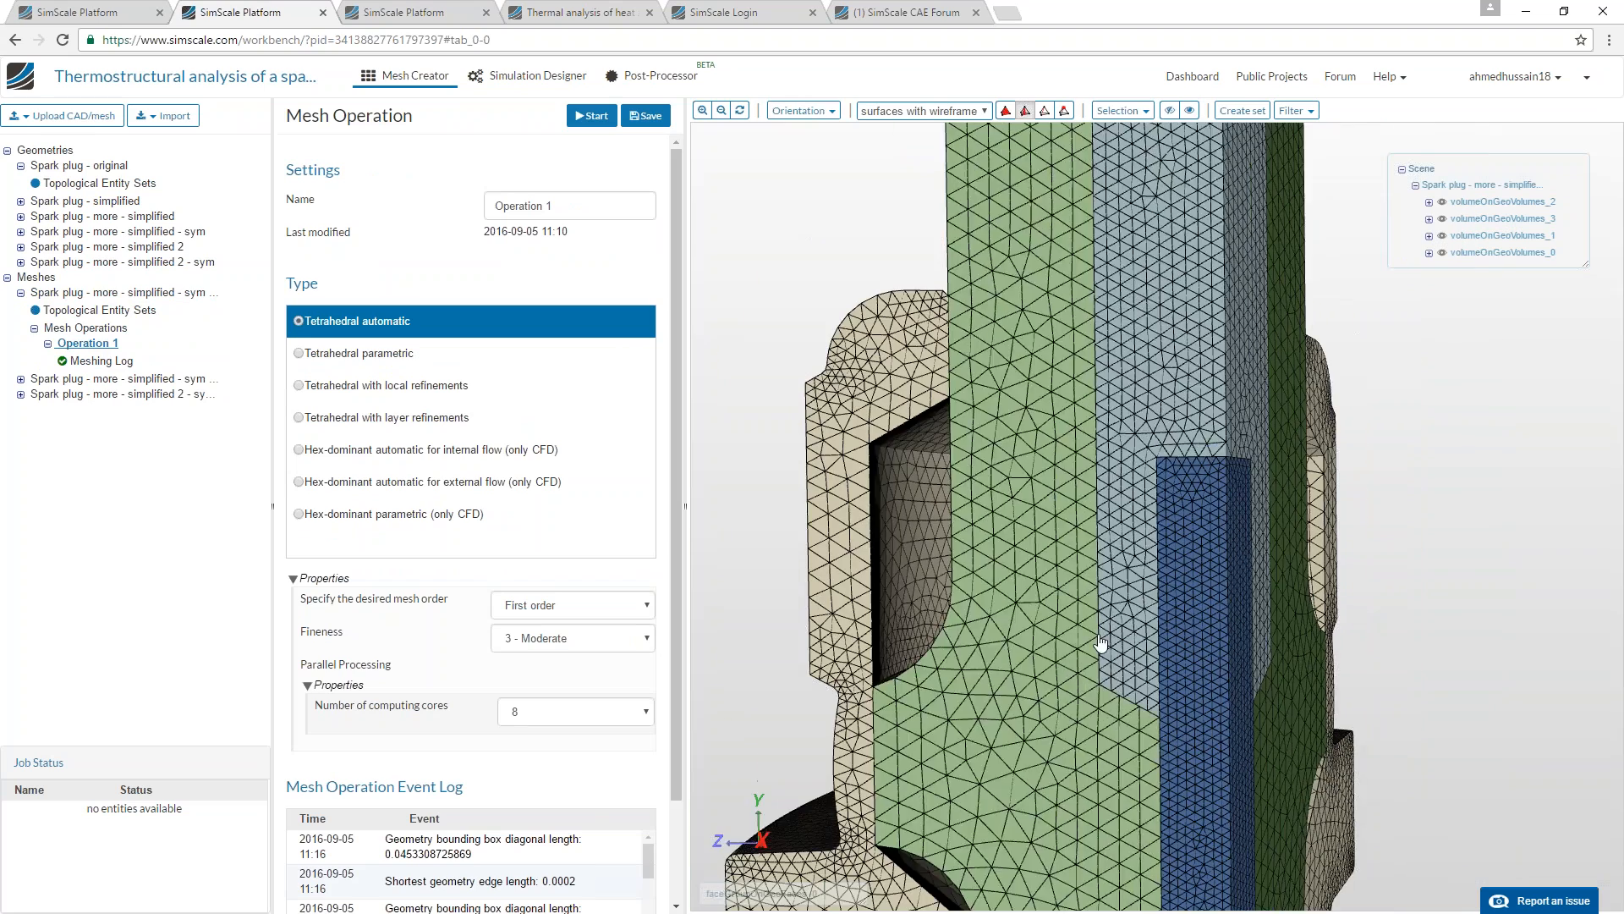
right_drag(1099, 646, 1072, 621)
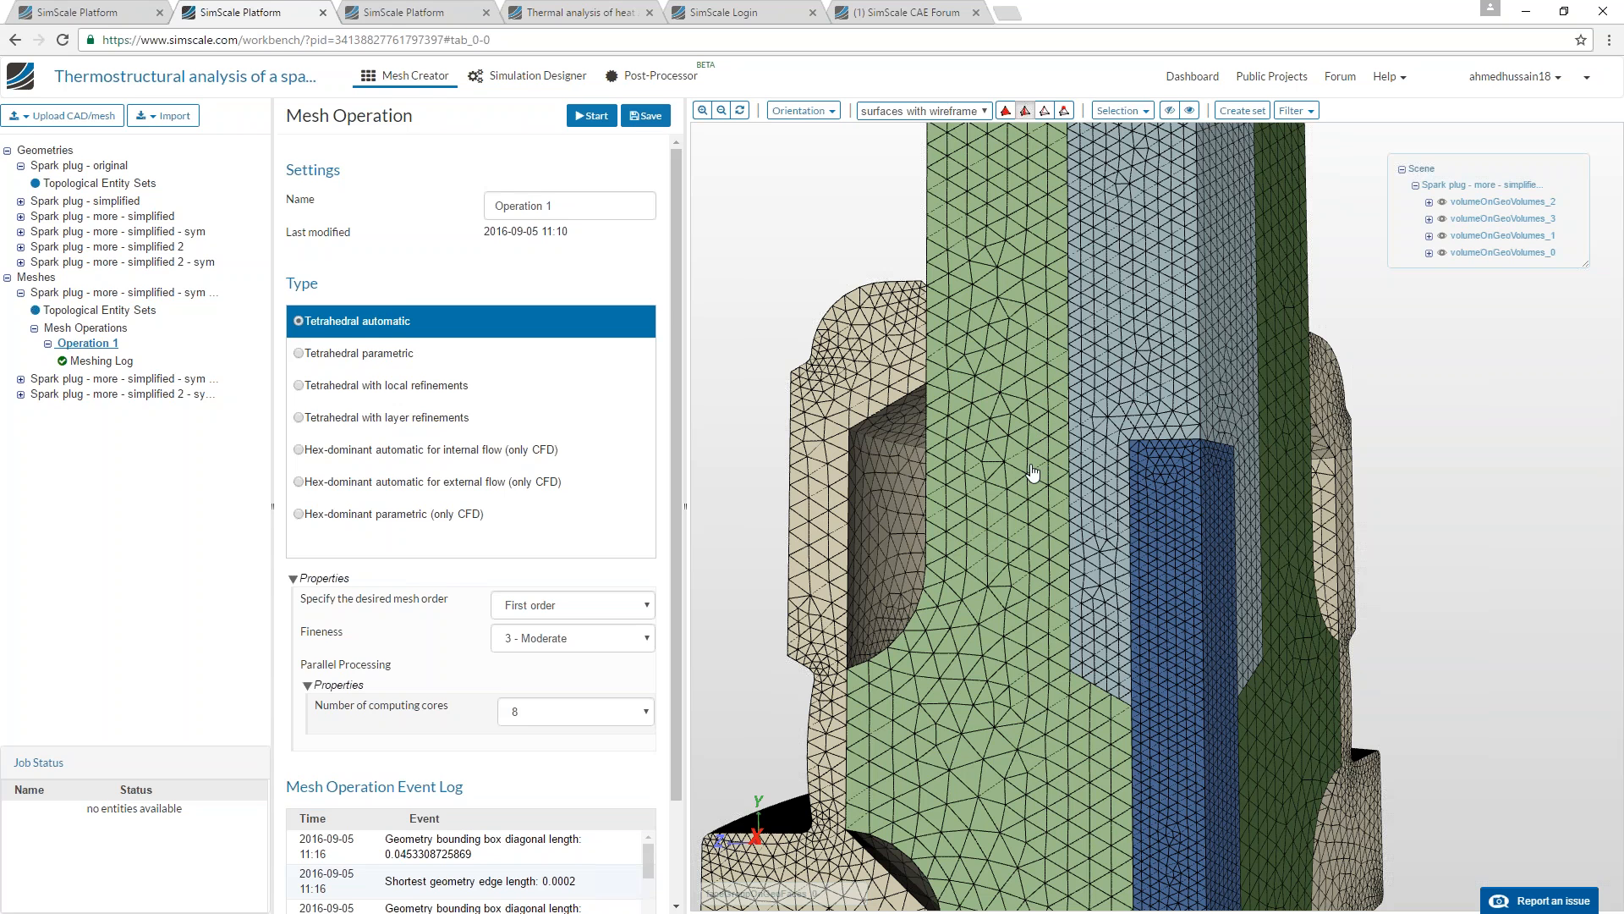
drag(1063, 474, 1082, 507)
drag(1042, 624, 1084, 550)
scroll(1084, 457, down, 6)
middle_drag(1083, 457, 1055, 337)
mouse_move(1054, 338)
mouse_down()
mouse_move(1131, 372)
mouse_move(1059, 360)
mouse_up()
middle_drag(1075, 317, 1078, 449)
drag(1073, 413, 1019, 414)
scroll(1019, 415, up, 2)
Open Operation 1 of the second sym mesh, review its local refinement settings and view the mesh on the cut faces.
click(118, 380)
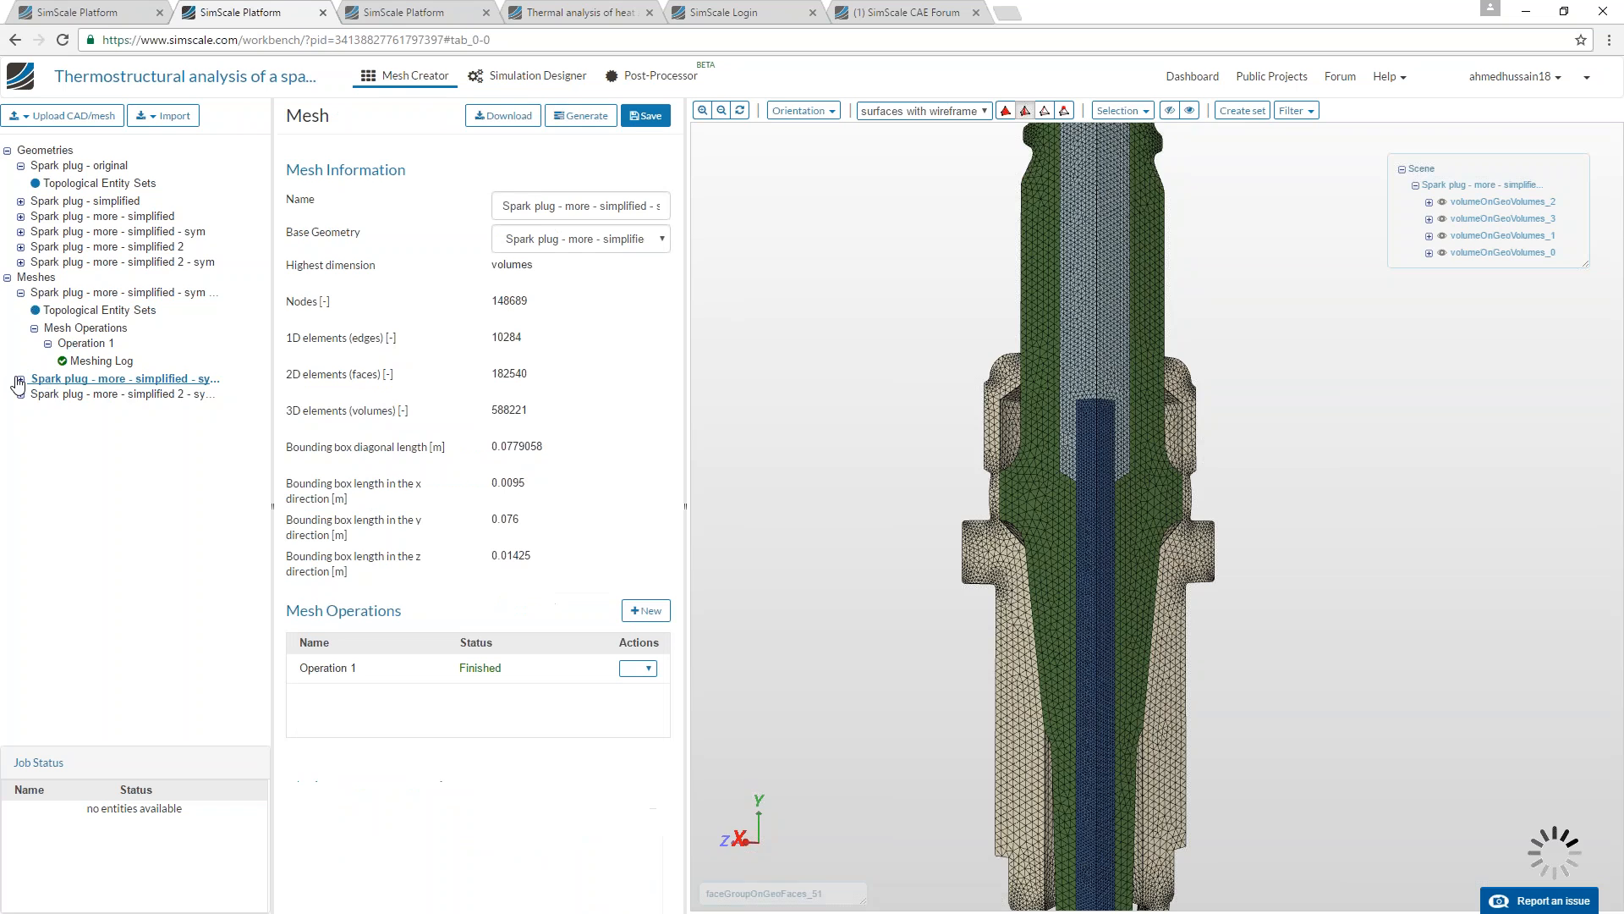
click(86, 429)
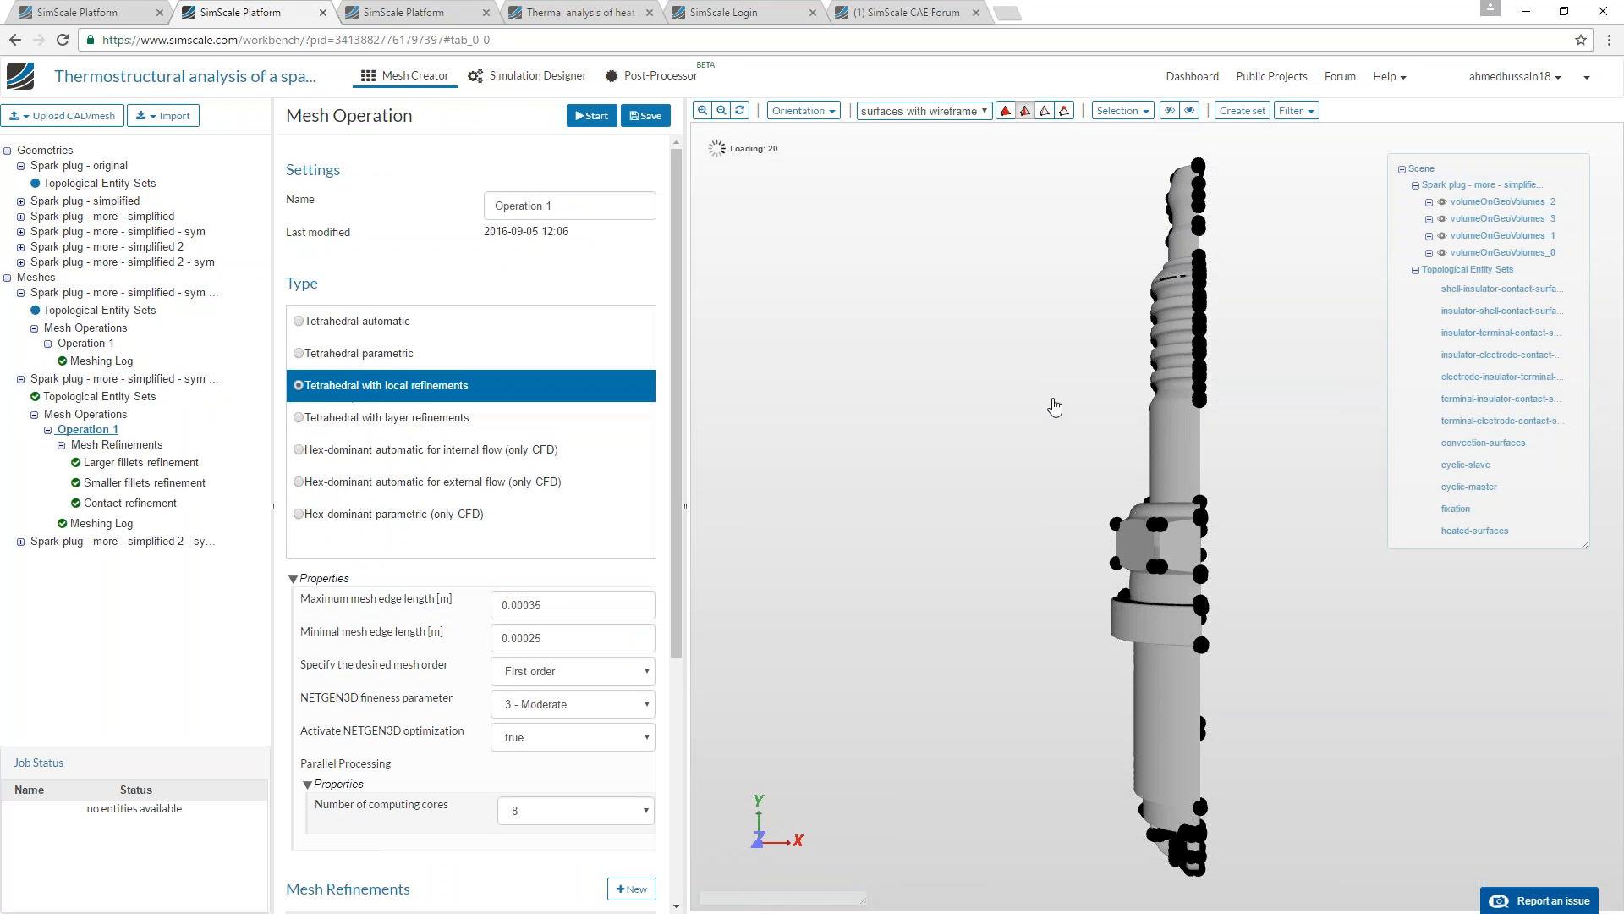
drag(1154, 368, 1012, 366)
right_drag(1012, 366, 1015, 527)
middle_drag(1019, 529, 897, 535)
right_drag(897, 541, 900, 741)
middle_drag(899, 741, 1047, 738)
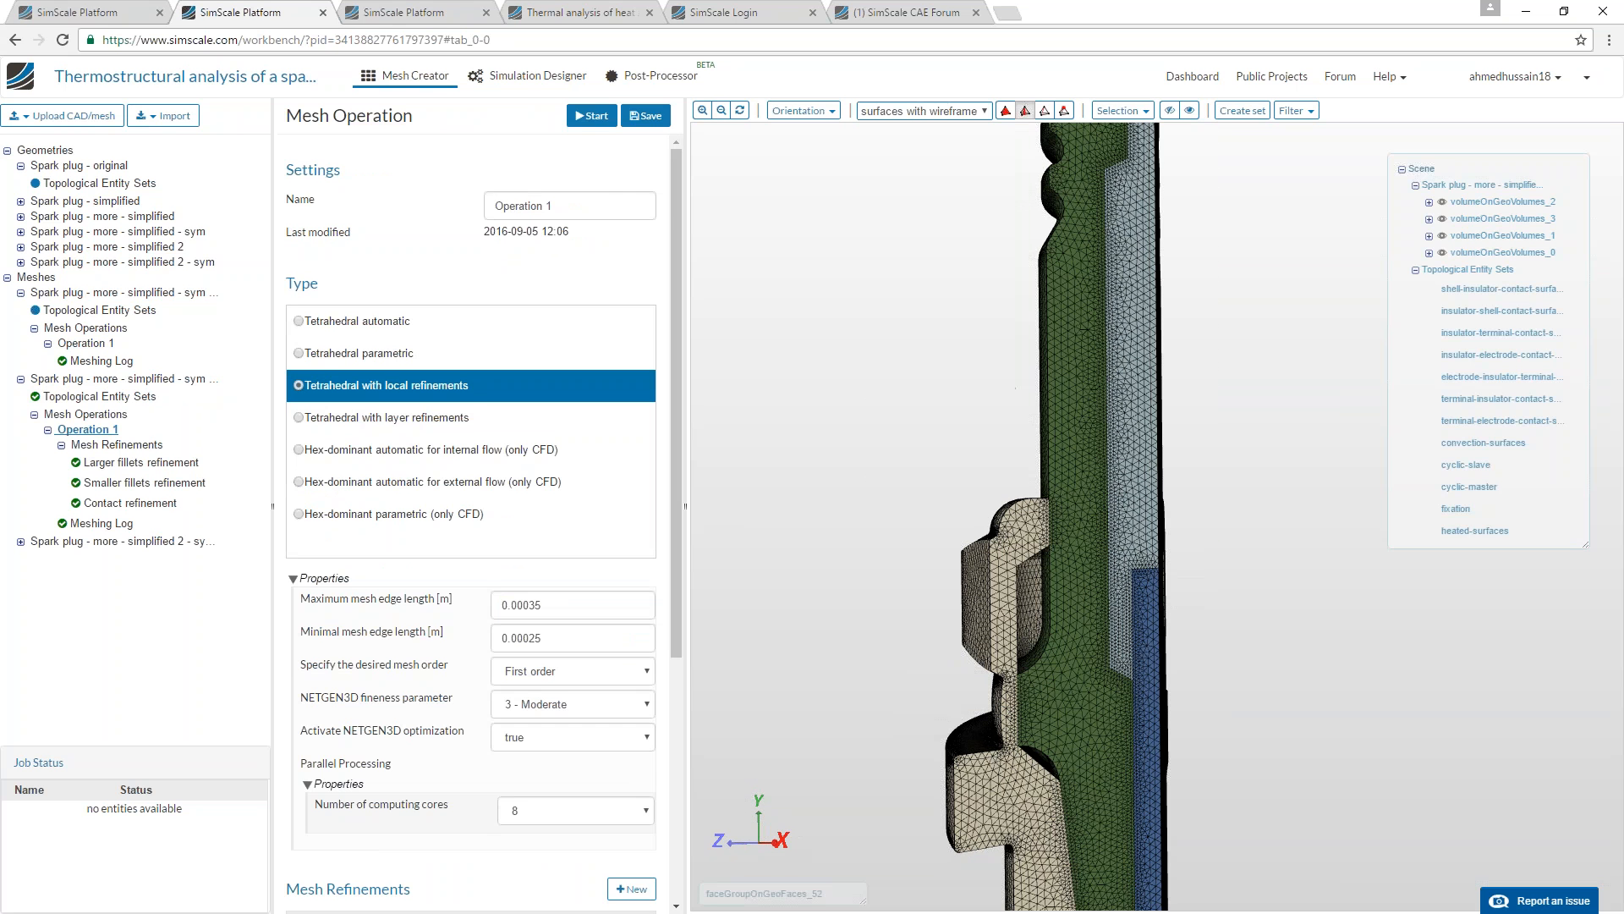
Open the second mesh's Mesh Refinements list and examine the element density along the contact surfaces and fillets.
click(134, 380)
click(101, 445)
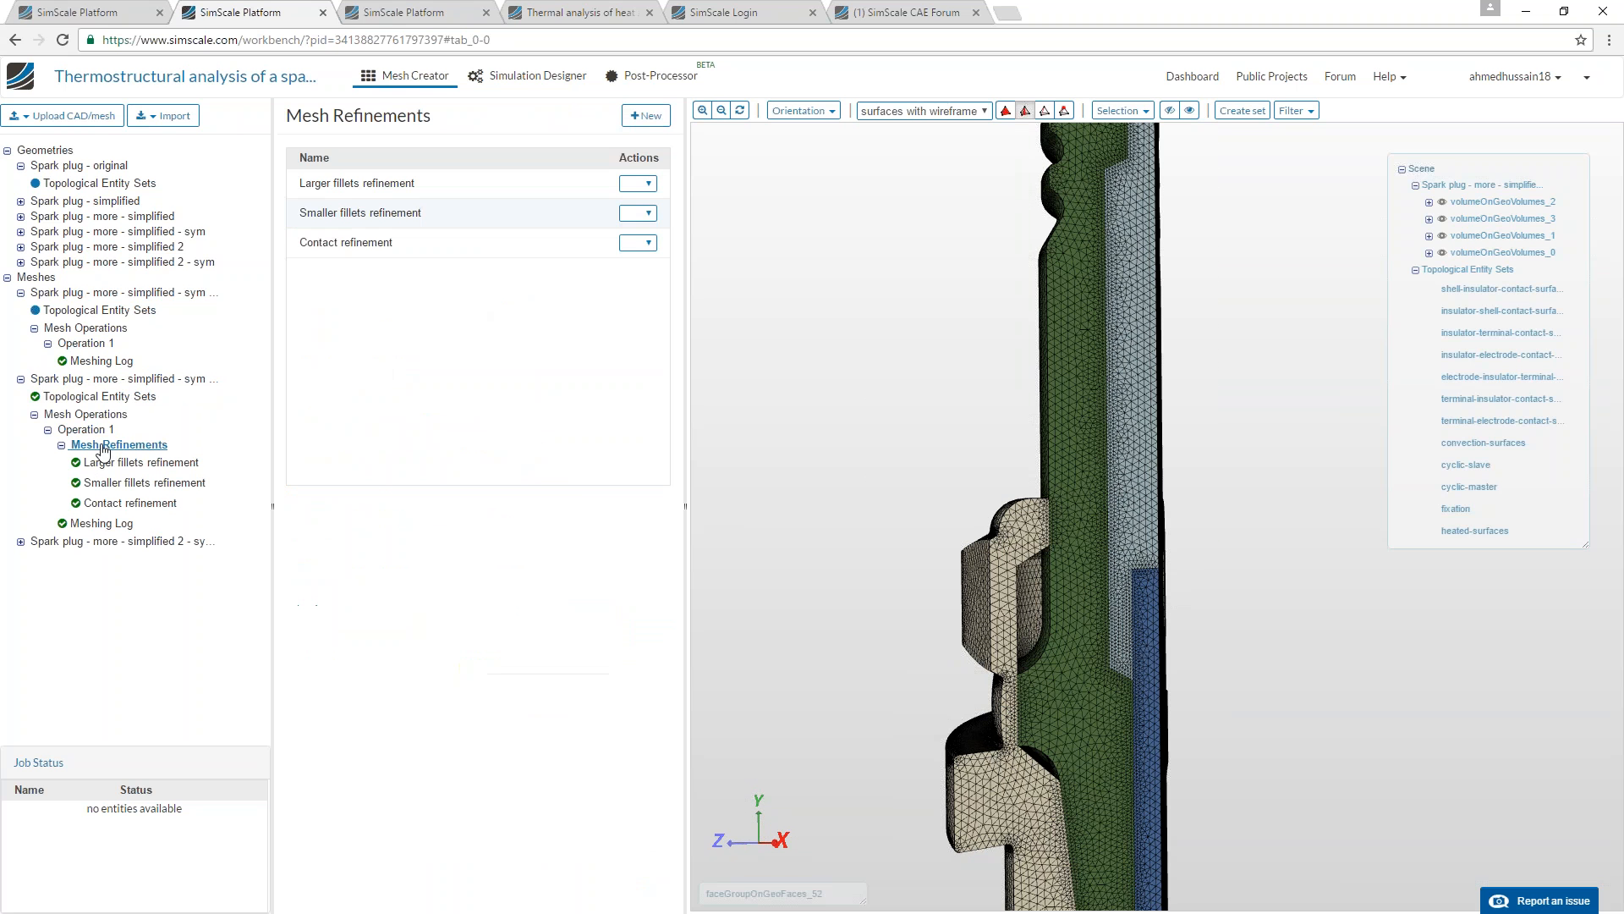
scroll(1057, 677, up, 10)
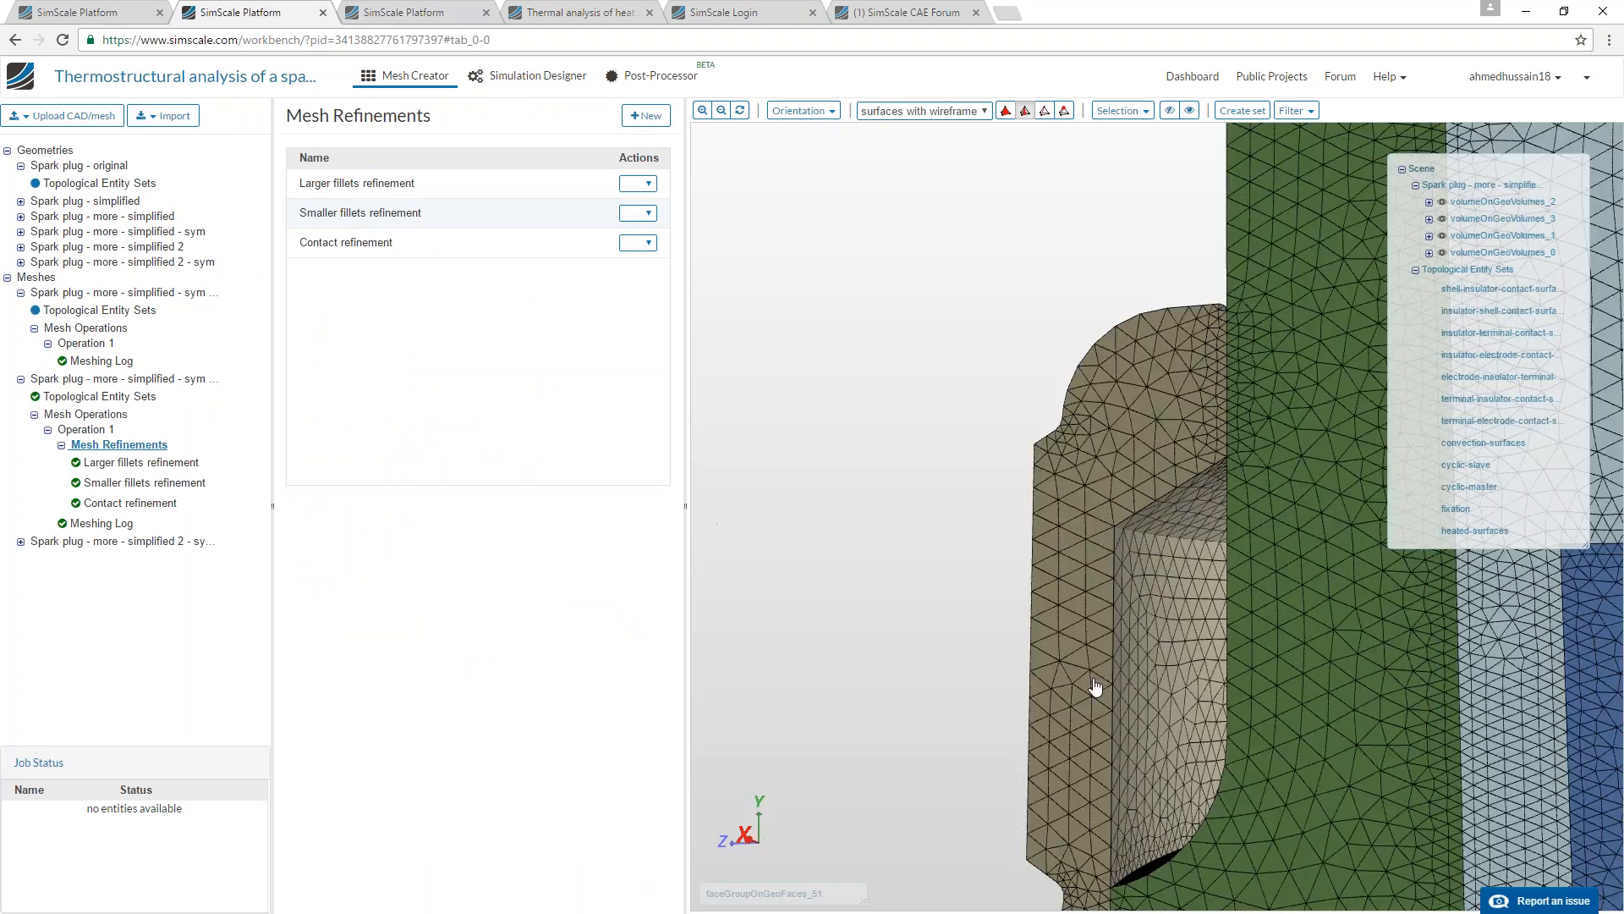
scroll(1049, 630, up, 5)
scroll(1057, 609, down, 5)
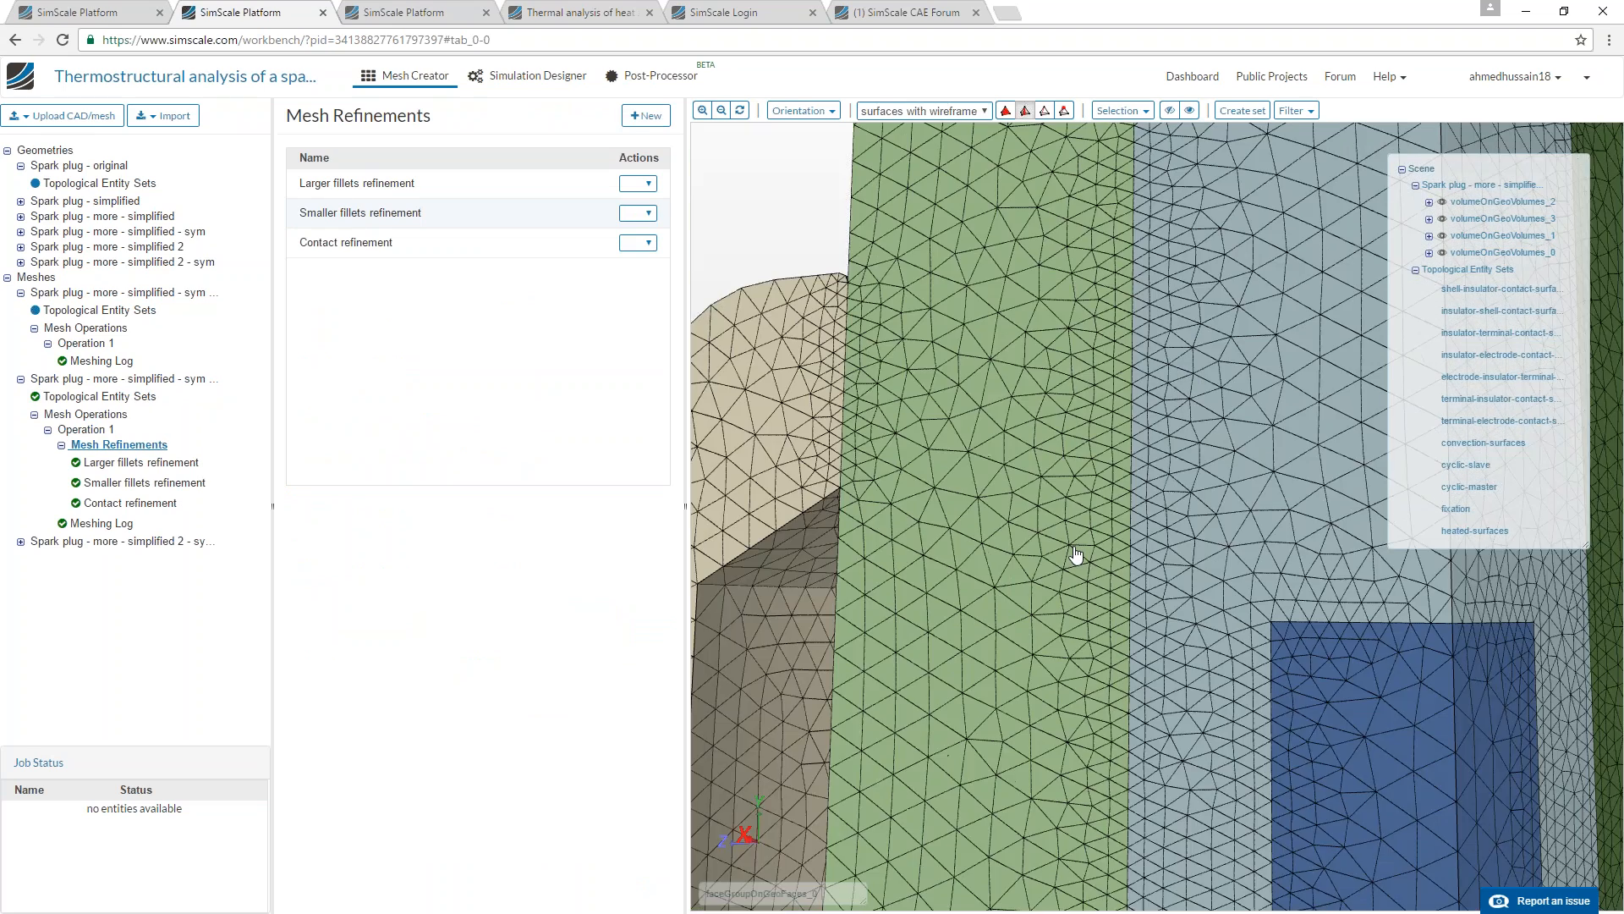
scroll(1076, 561, up, 10)
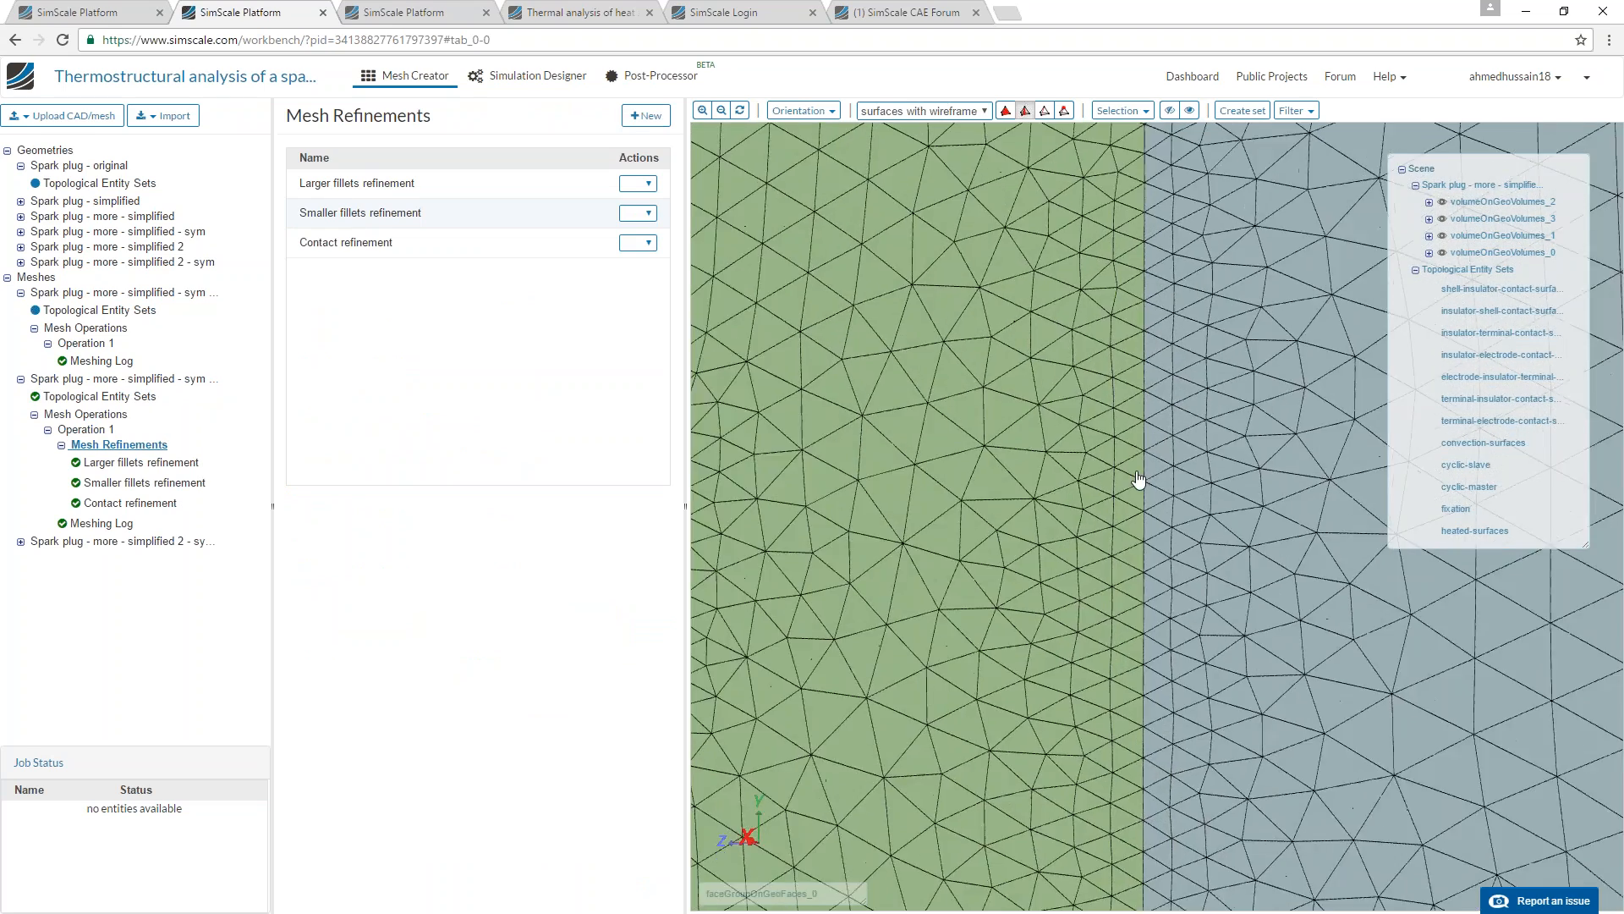
scroll(1133, 482, up, 5)
scroll(1125, 531, down, 10)
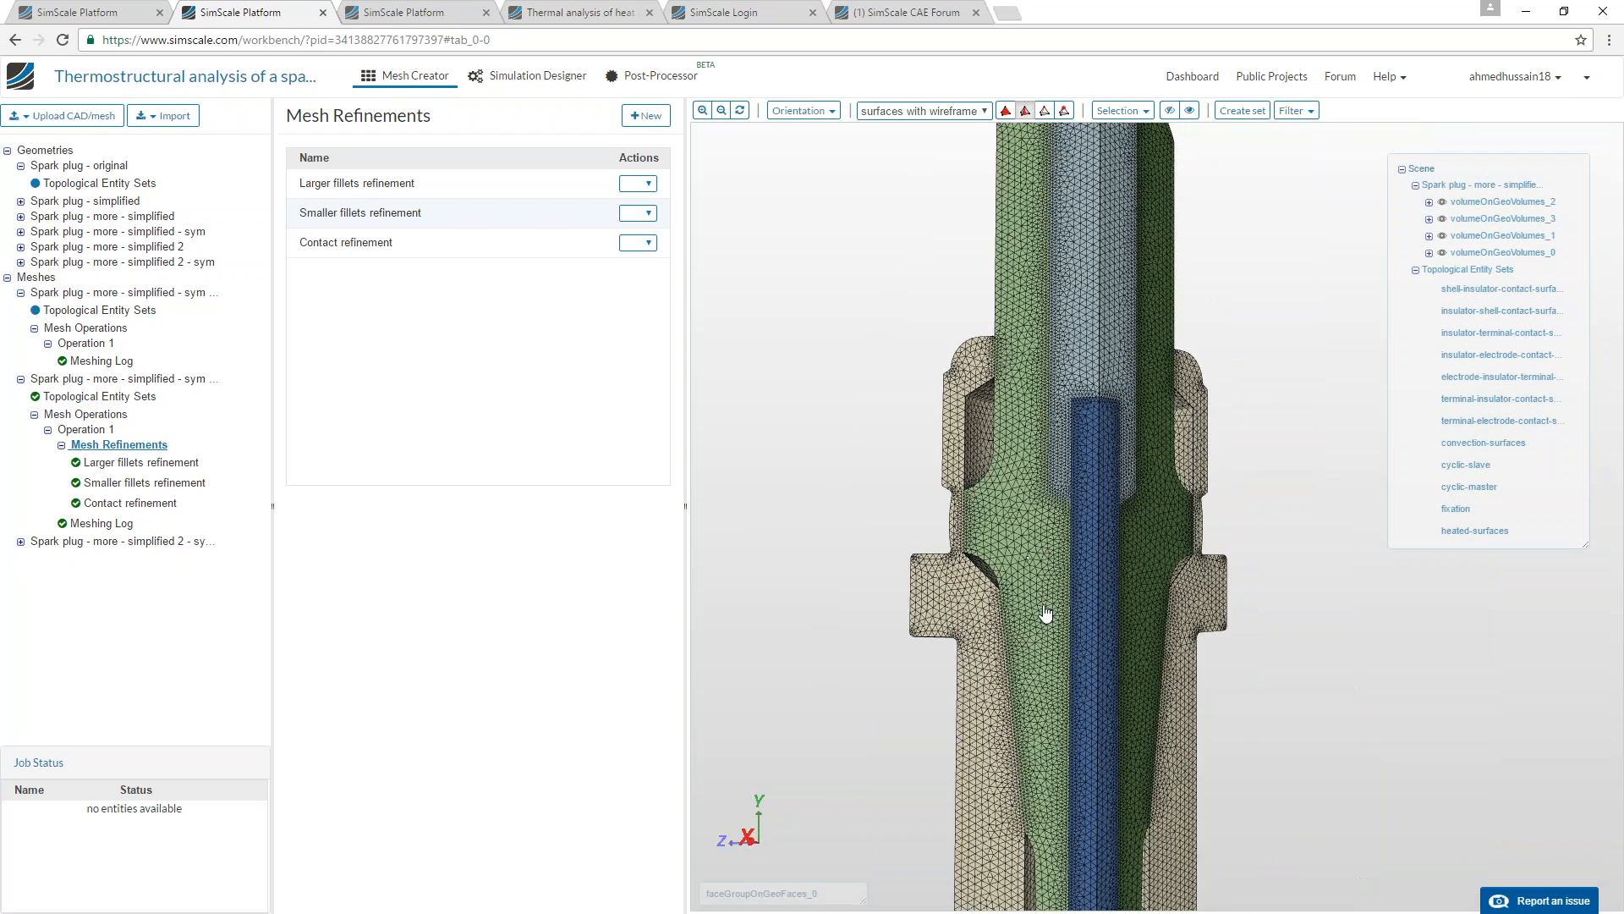
right_drag(1045, 680, 1048, 580)
scroll(1054, 576, down, 4)
mouse_move(1063, 572)
mouse_down()
mouse_move(1106, 569)
mouse_move(1056, 554)
mouse_up()
right_drag(1055, 554, 1057, 725)
scroll(1056, 721, down, 2)
drag(1063, 453, 996, 505)
Switch to the simulation setup and review the analysis type of the spark plug design 1 thermomechanical simulation.
click(527, 75)
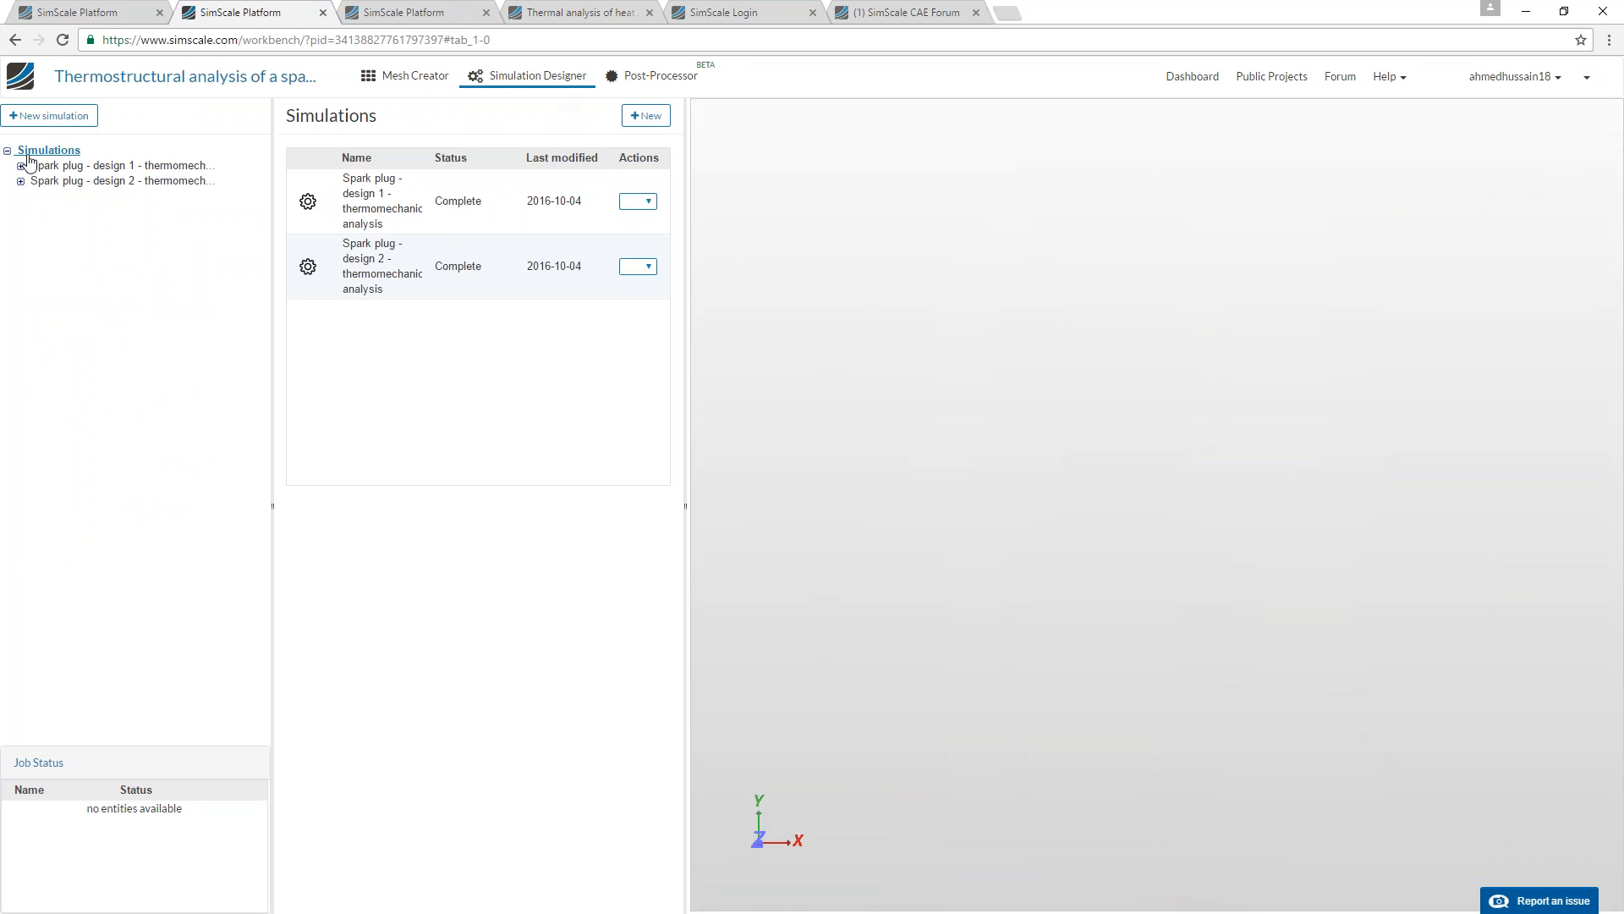
click(23, 165)
click(52, 184)
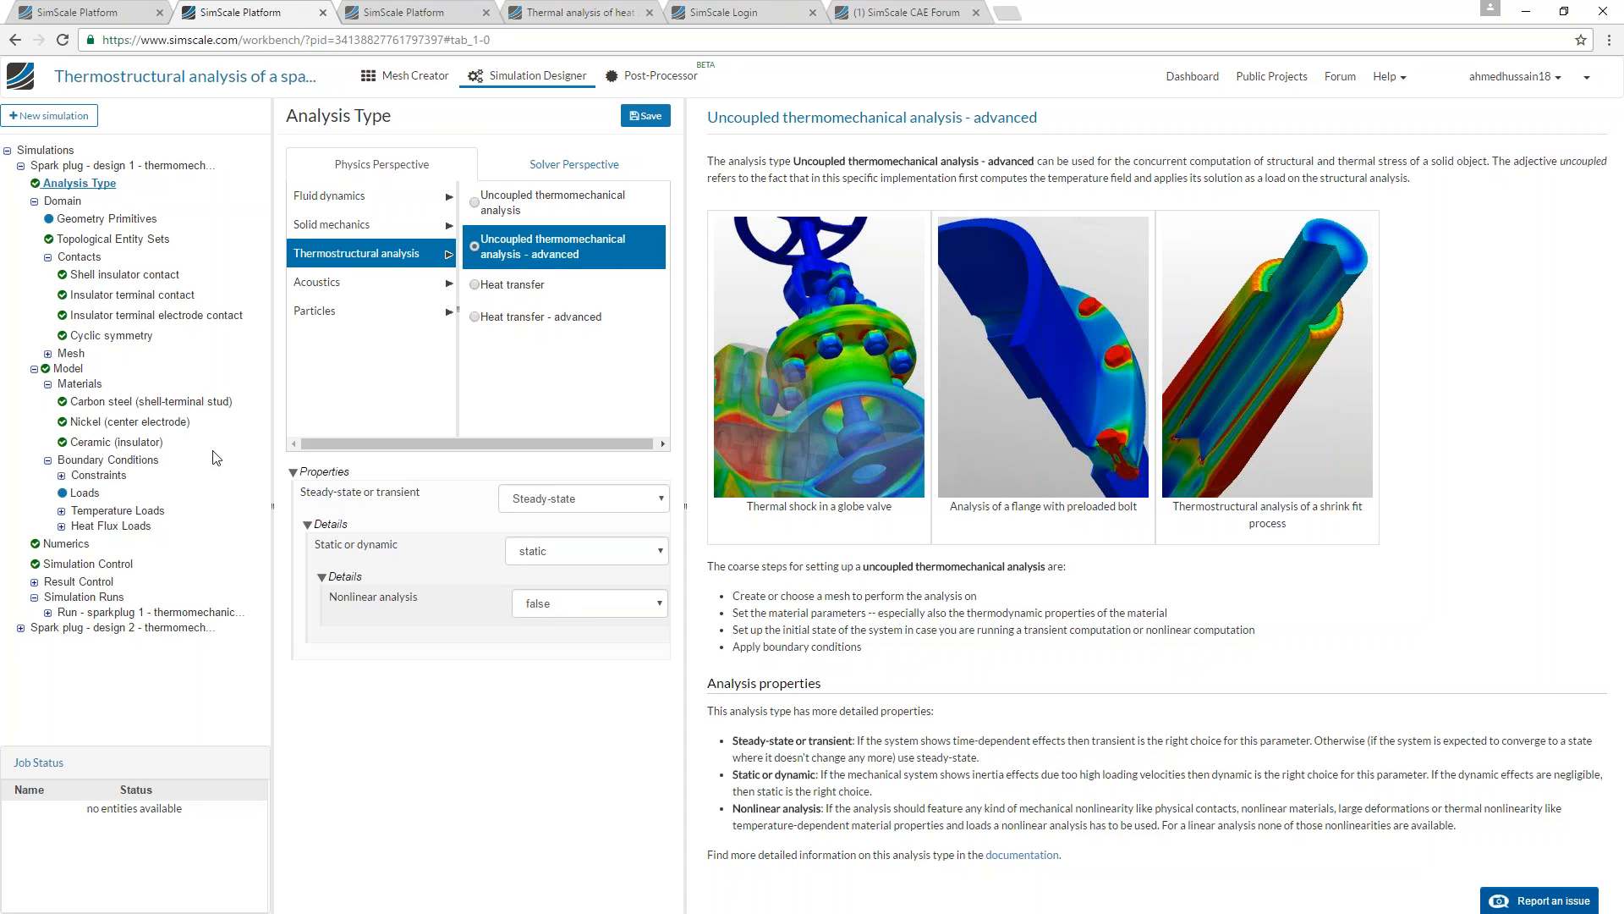
Select Spark plug - more - simplified - sym mesh 2 as the domain and display its section as surfaces without wireframe.
click(71, 202)
click(500, 276)
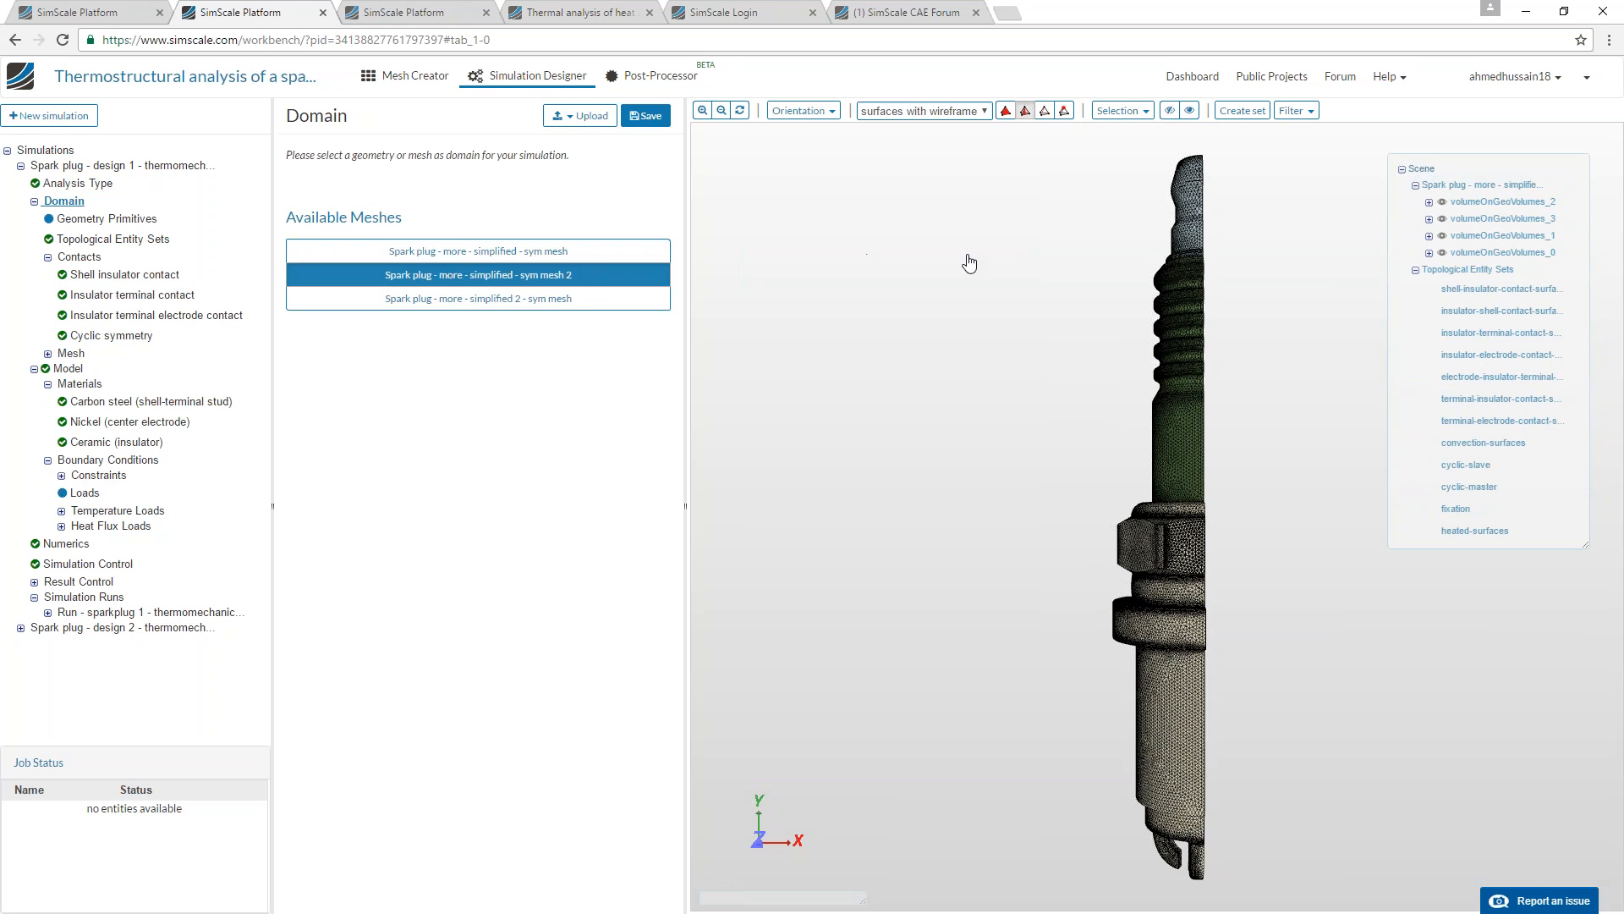
click(922, 110)
click(896, 128)
drag(1049, 338, 752, 364)
scroll(965, 428, down, 1)
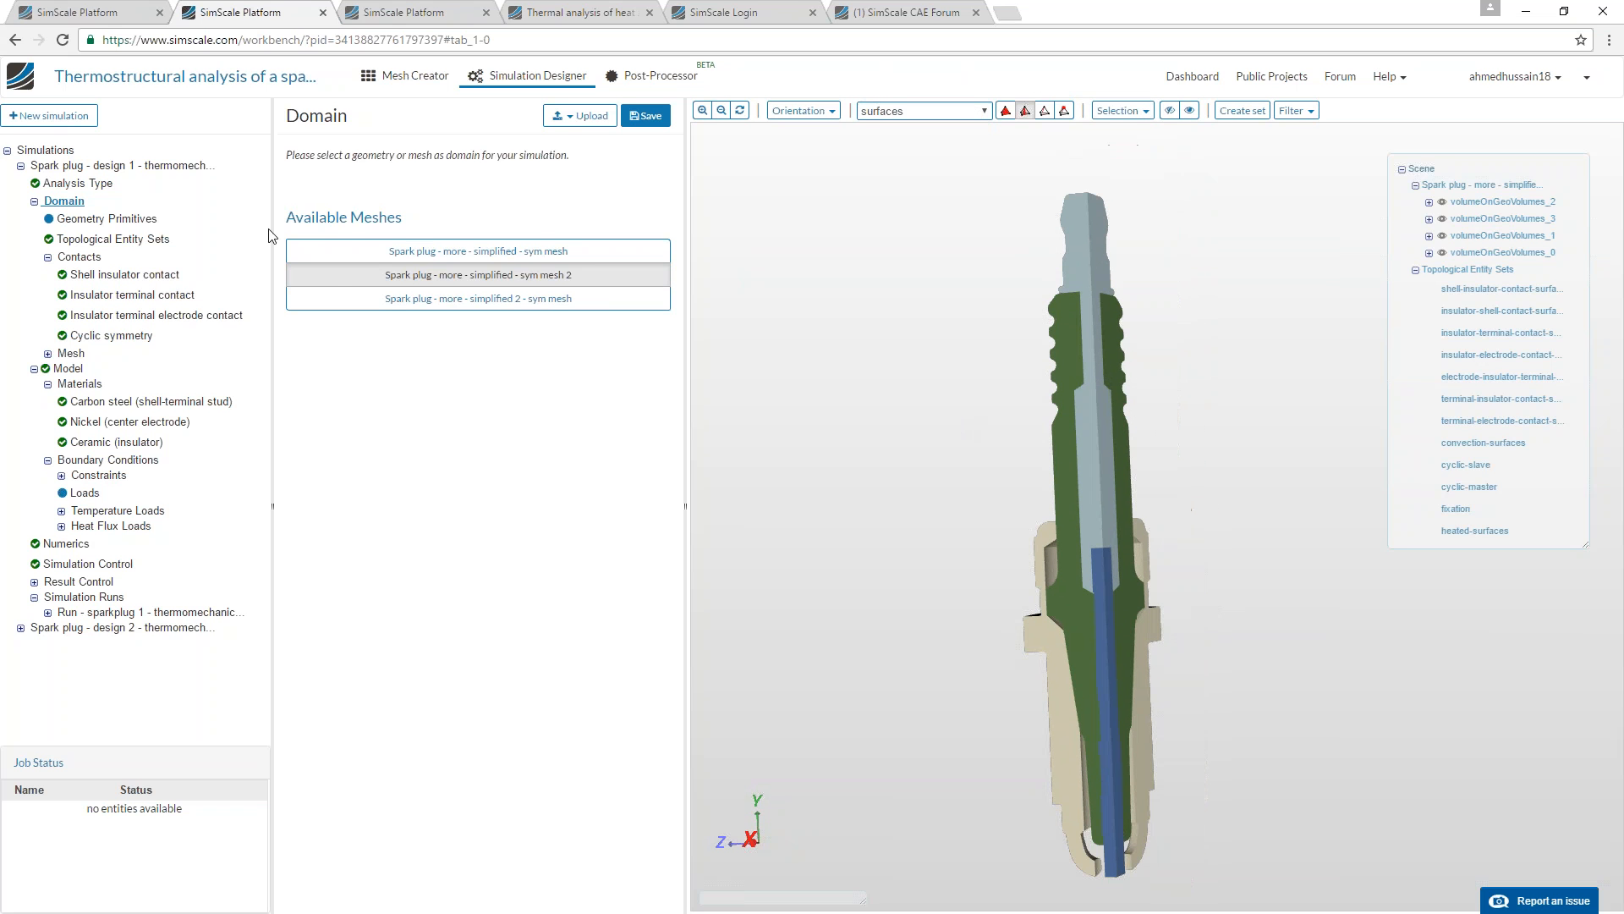
Review the shell insulator, insulator terminal and insulator terminal electrode contacts, plus the cyclic symmetry definition.
click(138, 275)
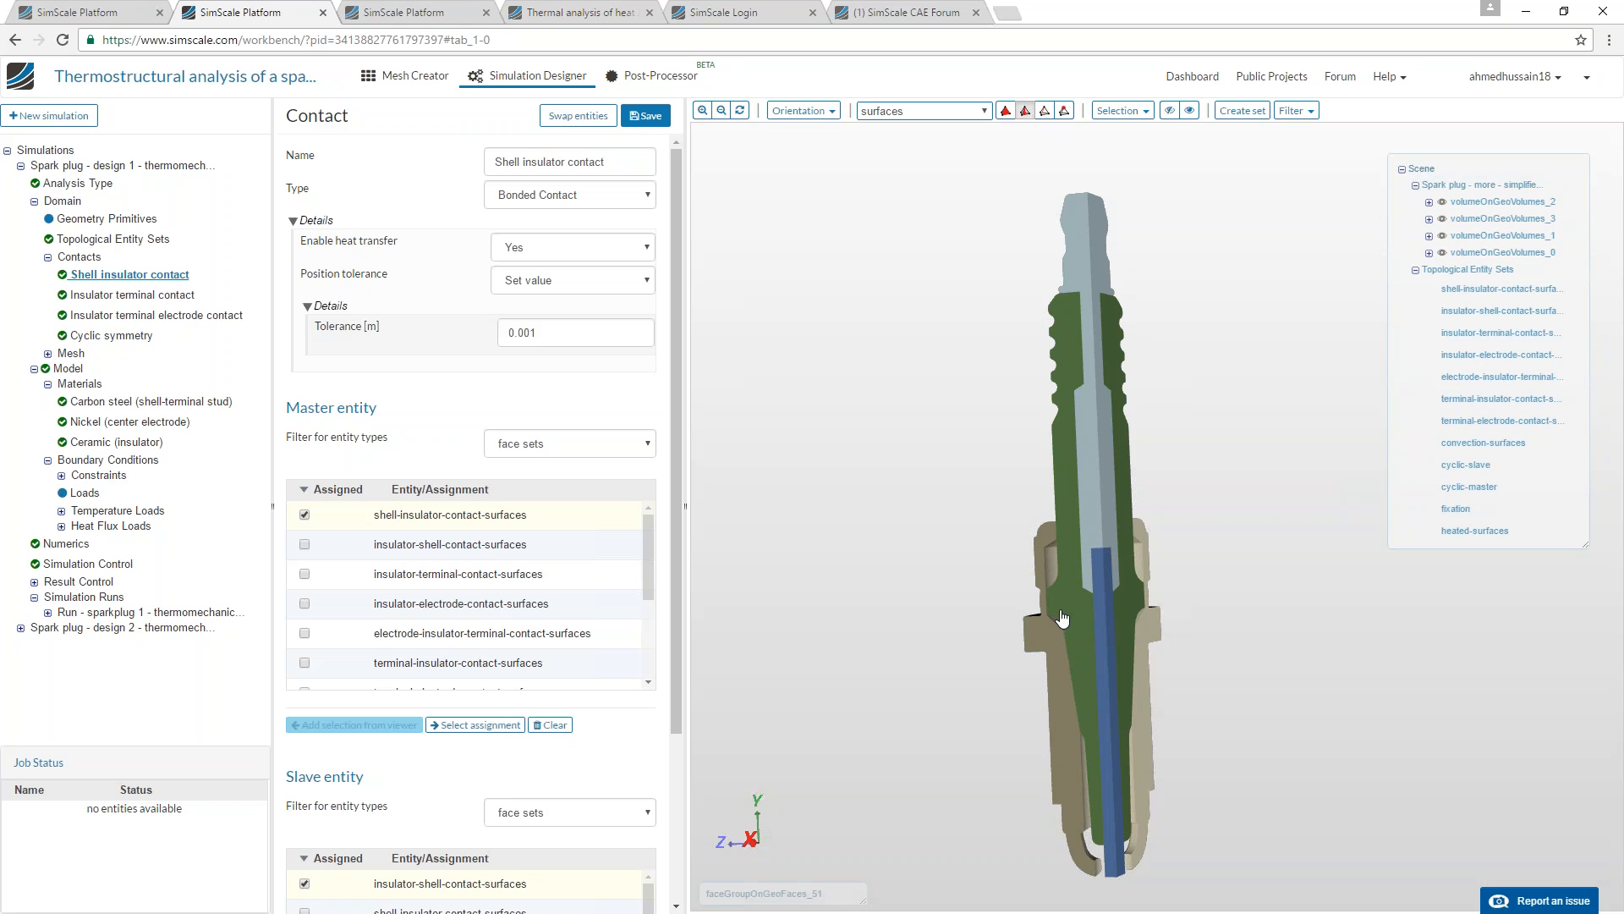
click(127, 295)
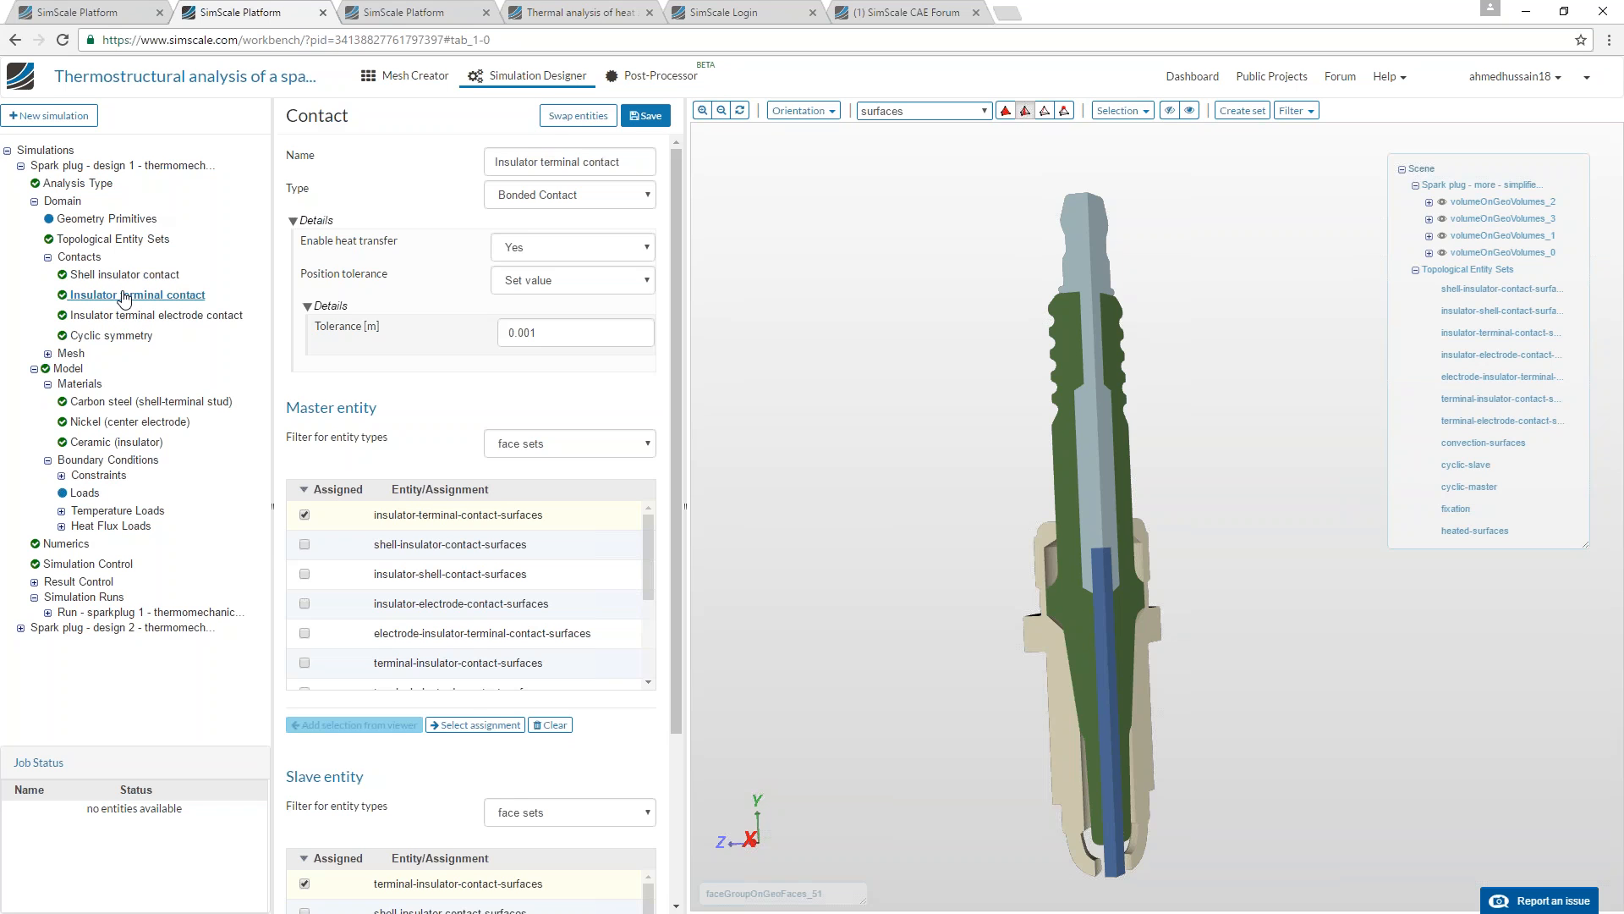
drag(1019, 485, 1055, 710)
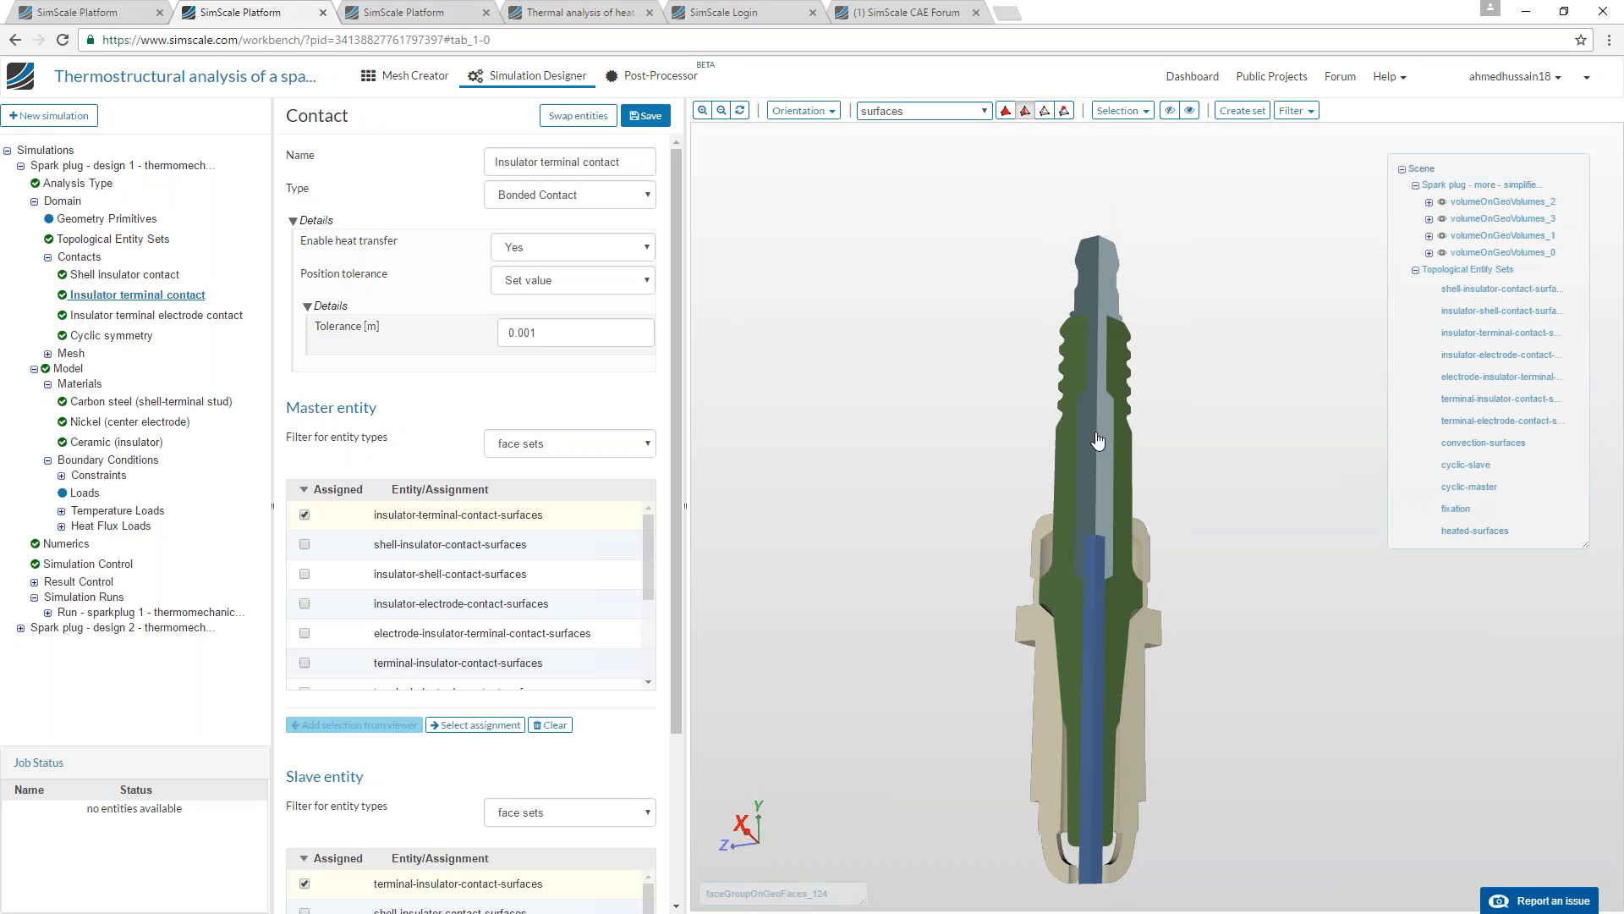
click(130, 315)
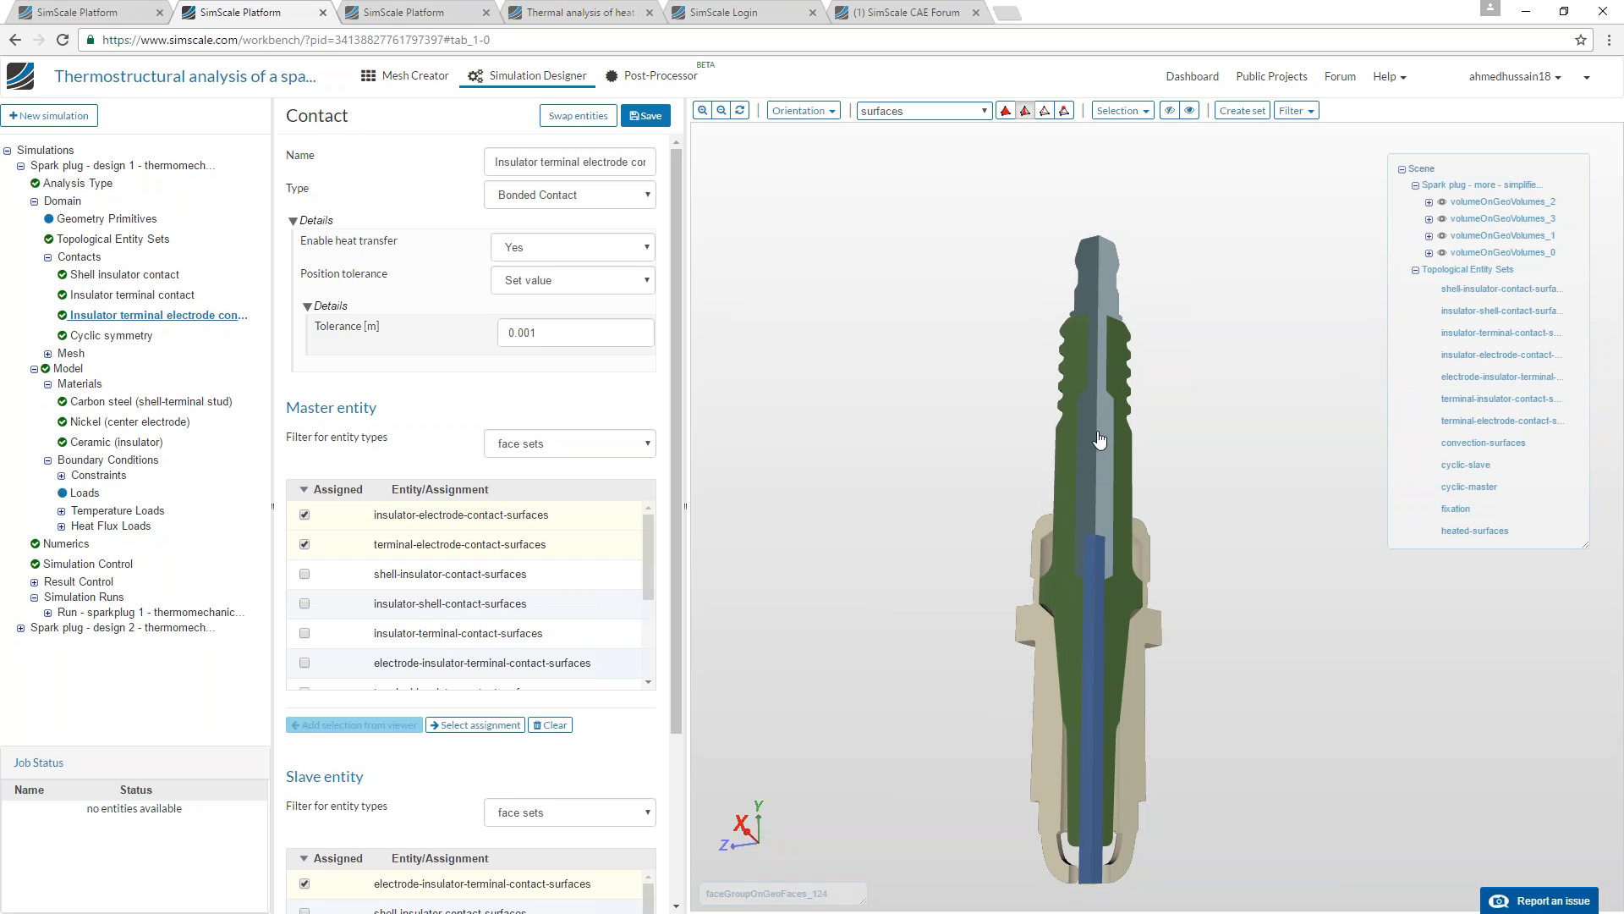
click(138, 336)
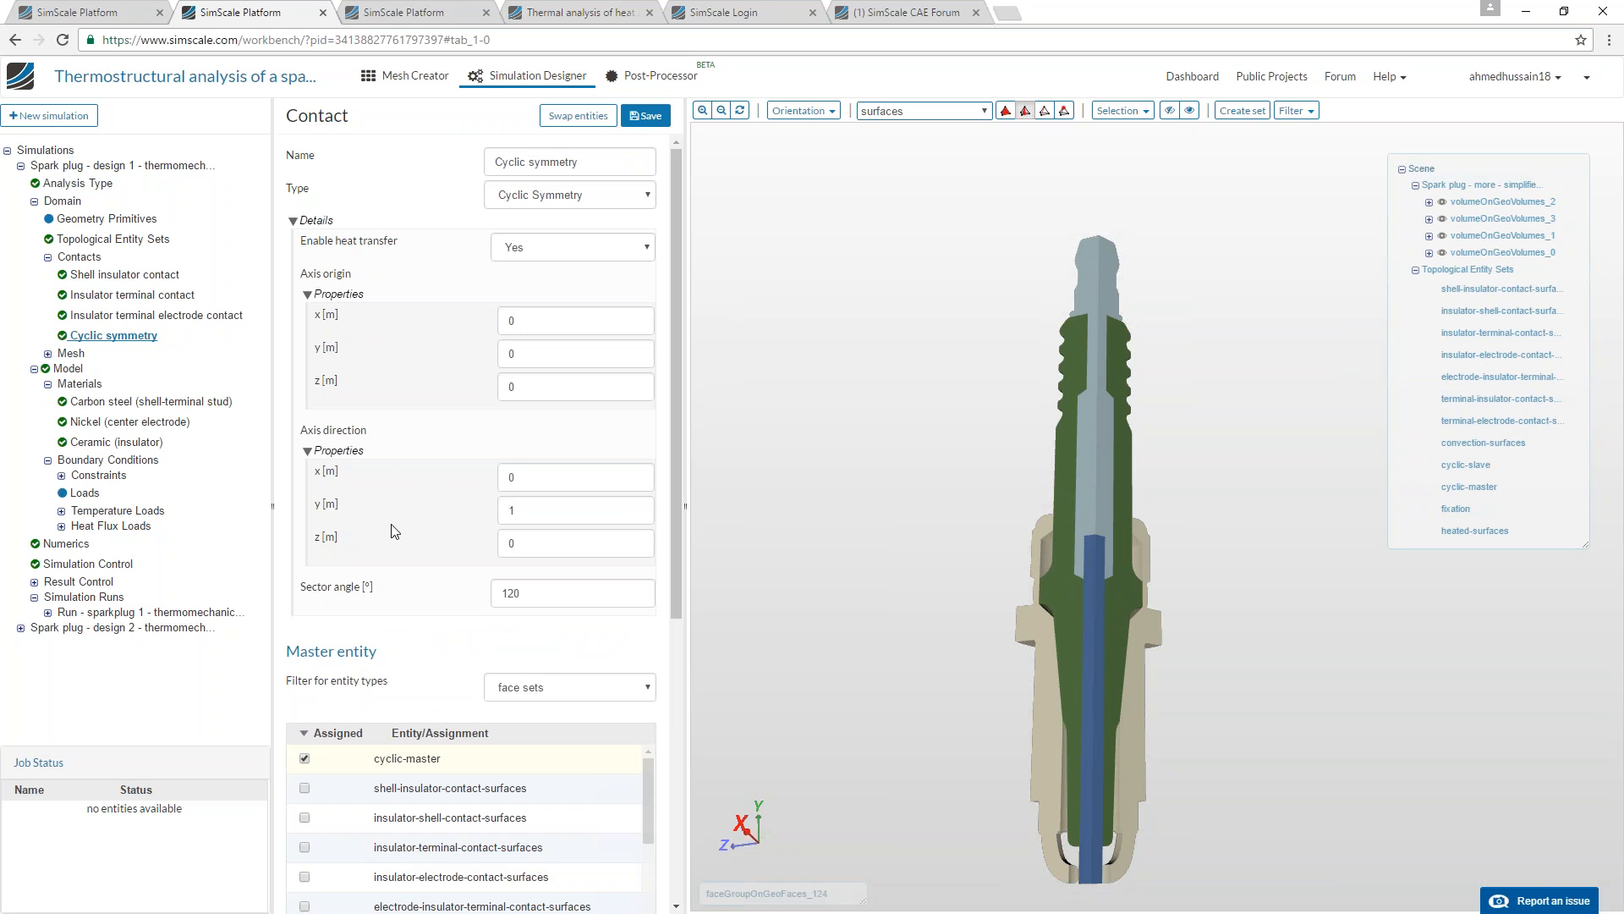
Inspect the cyclic symmetry cut faces around the plug's vertical axis and highlight the assigned cyclic-slave faces.
drag(956, 516, 1057, 522)
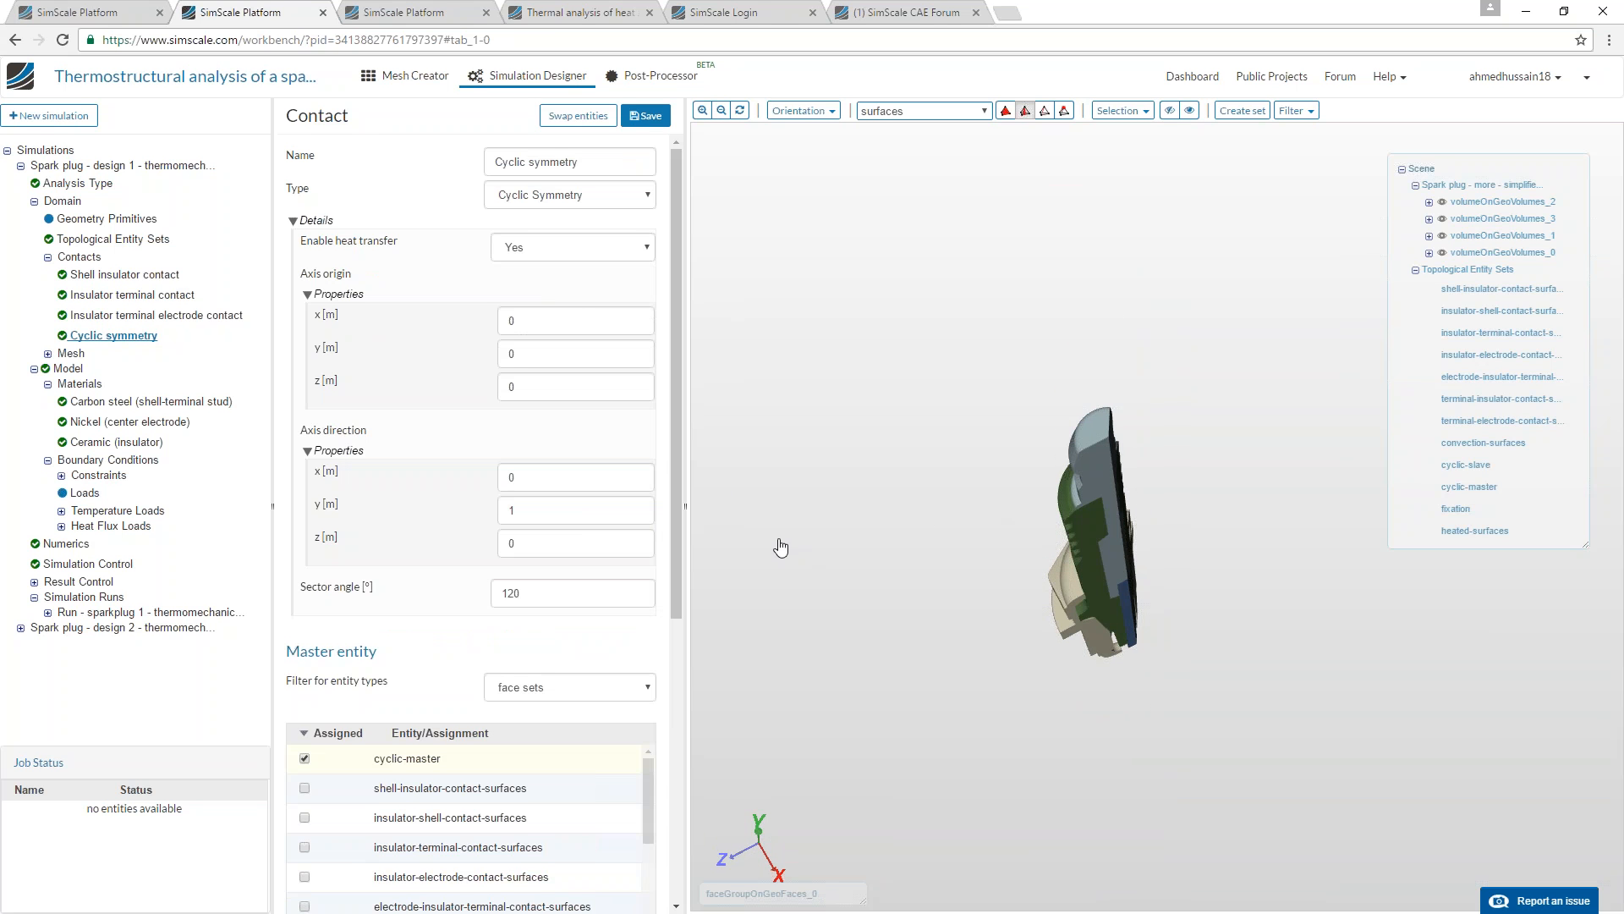
drag(673, 445, 673, 458)
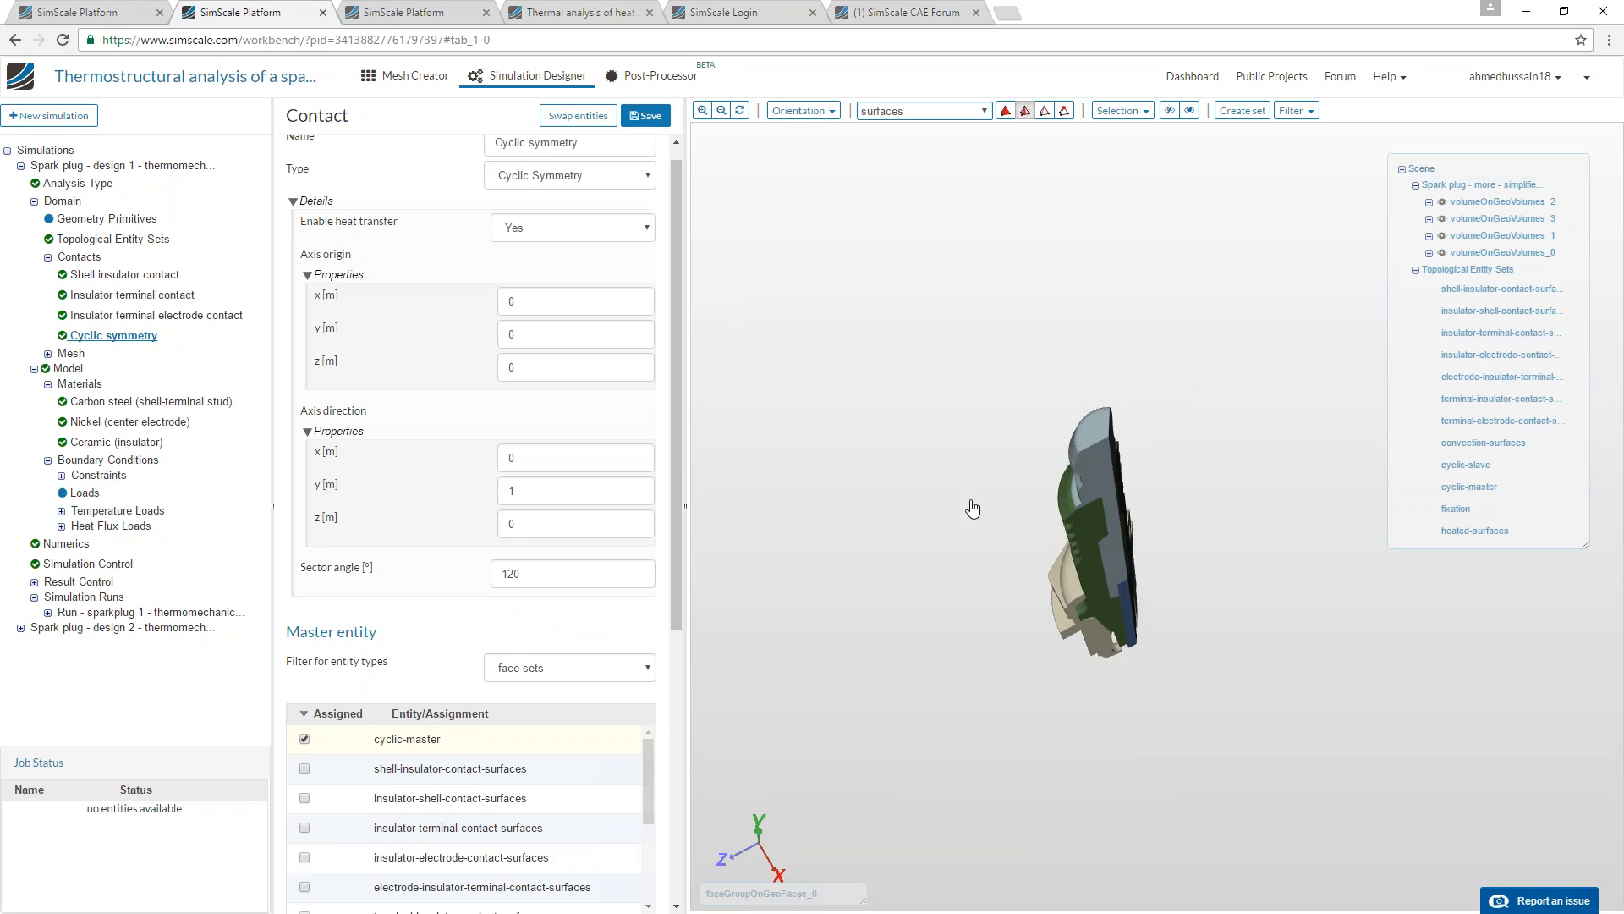
drag(1144, 559, 1041, 508)
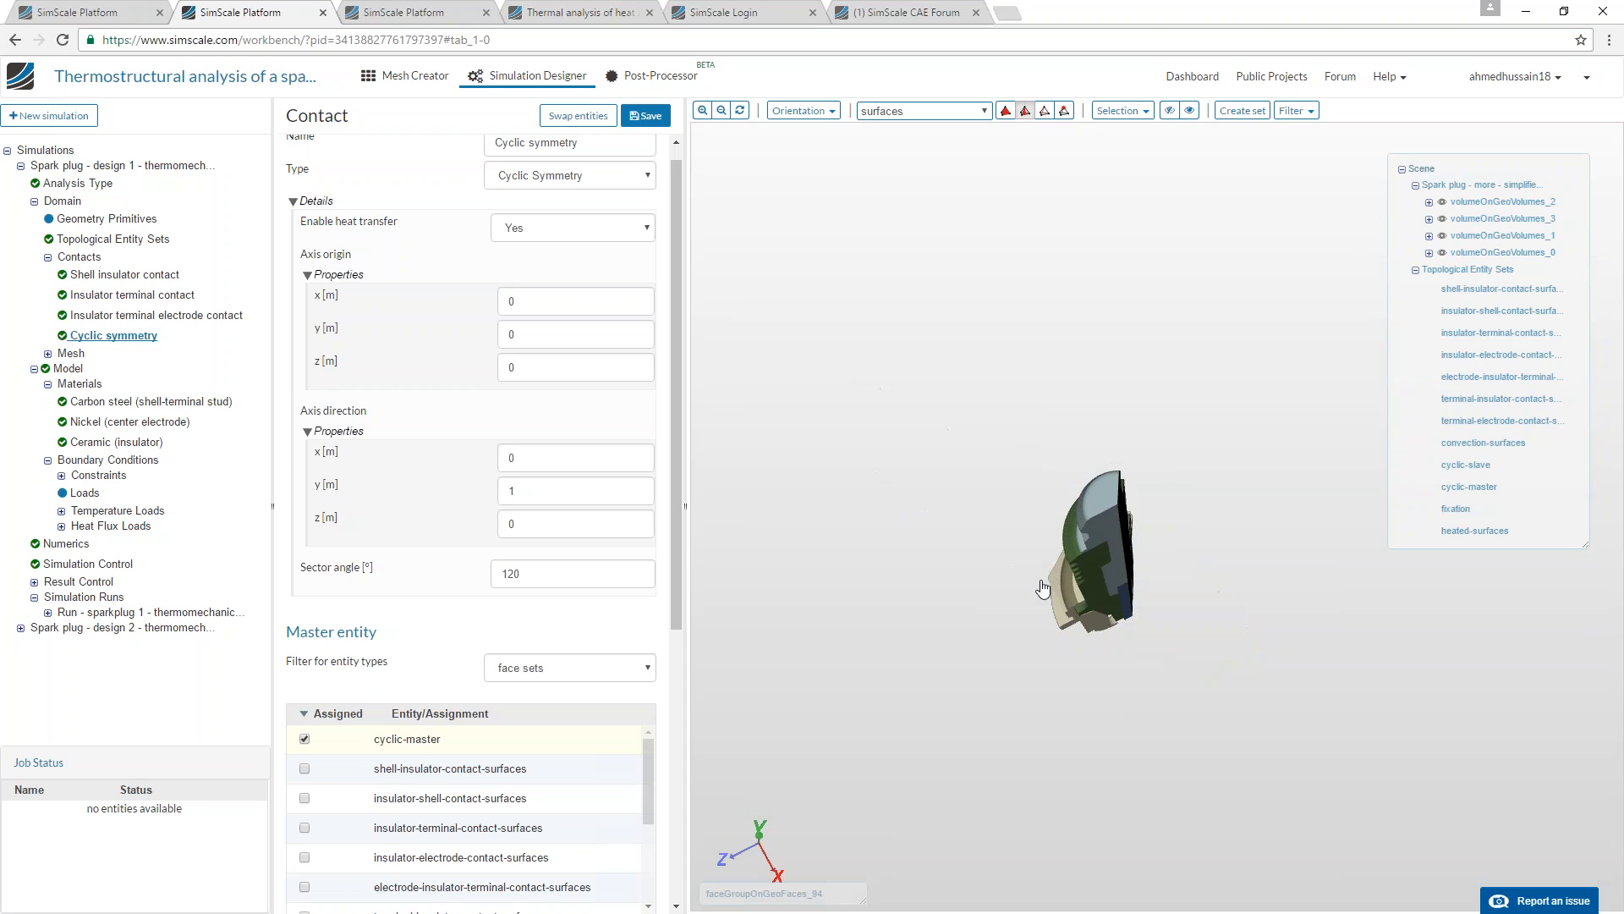
click(739, 110)
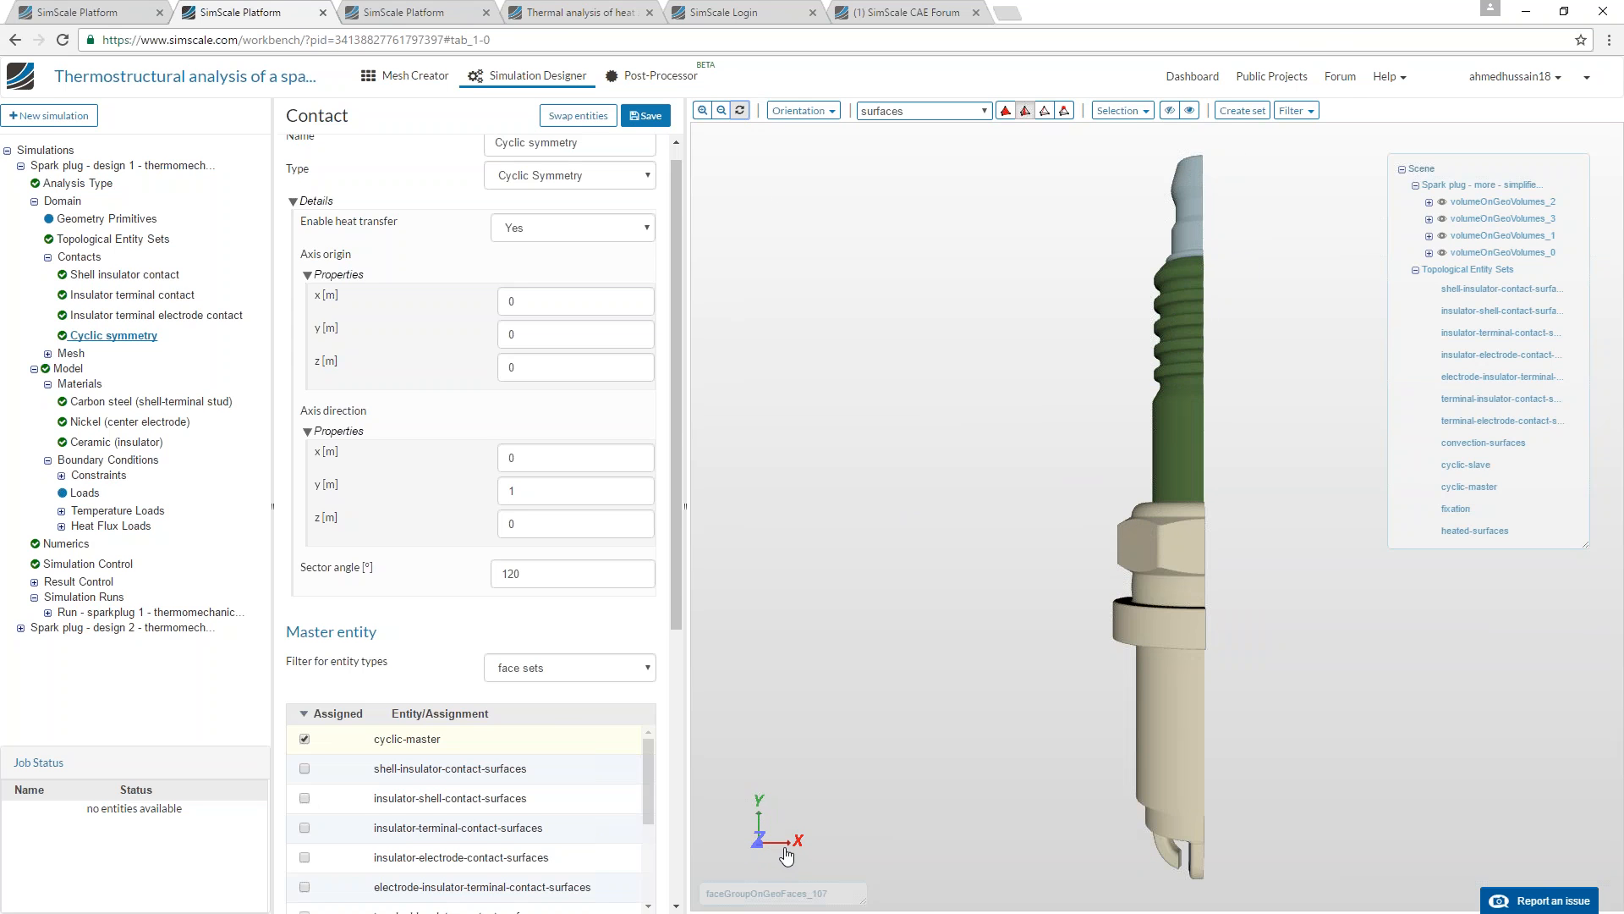
drag(1289, 505, 1026, 508)
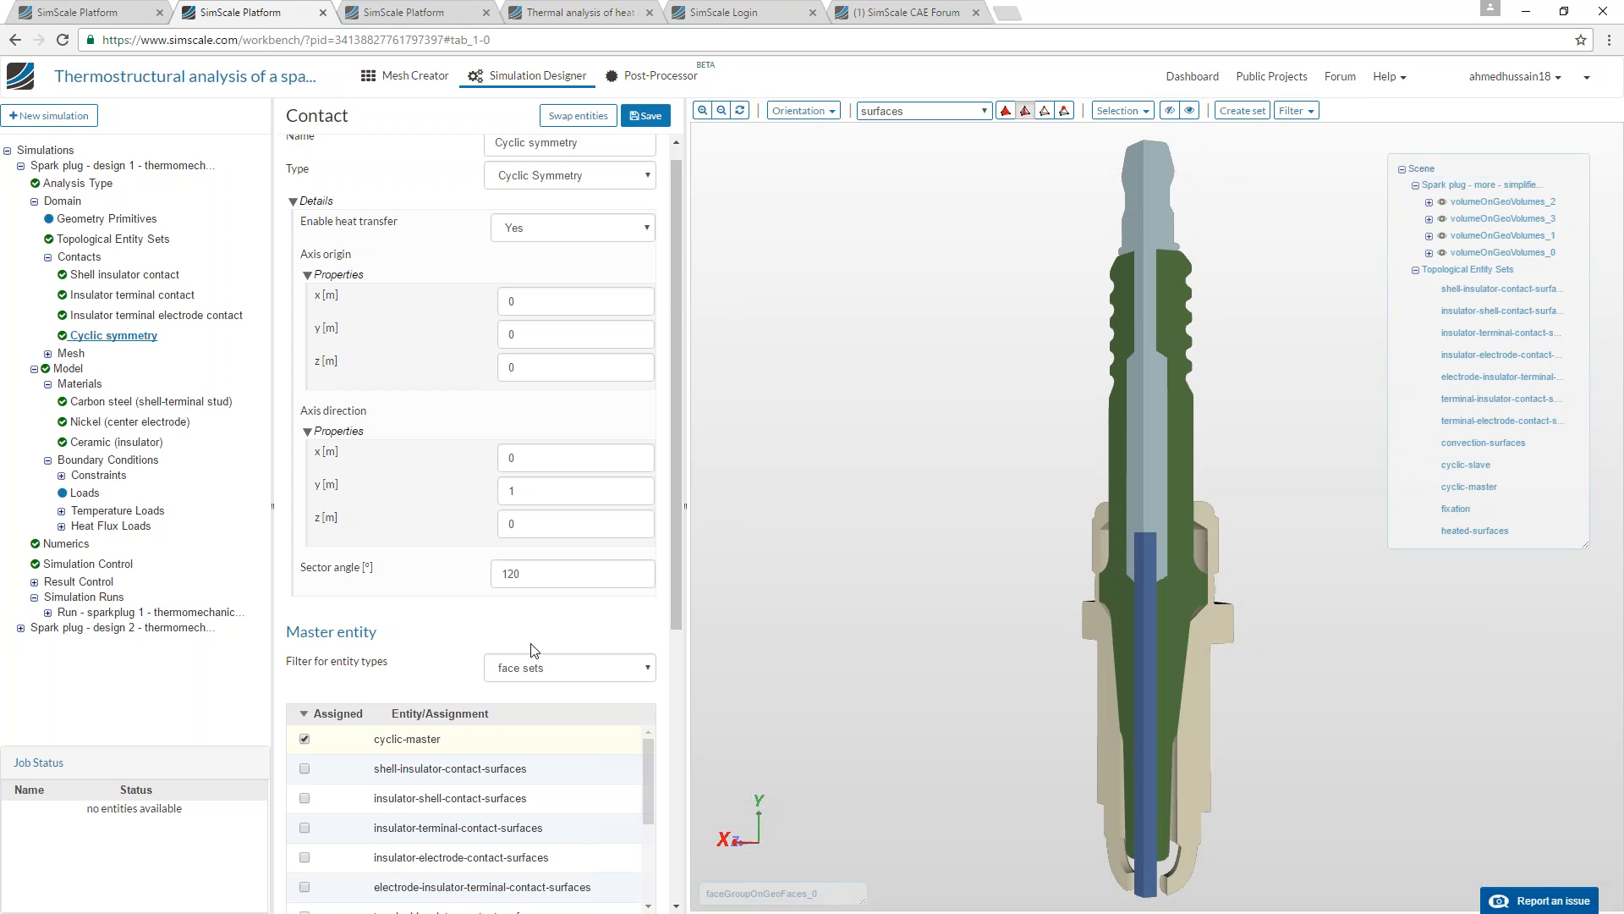
scroll(513, 833, down, 2)
scroll(512, 833, down, 3)
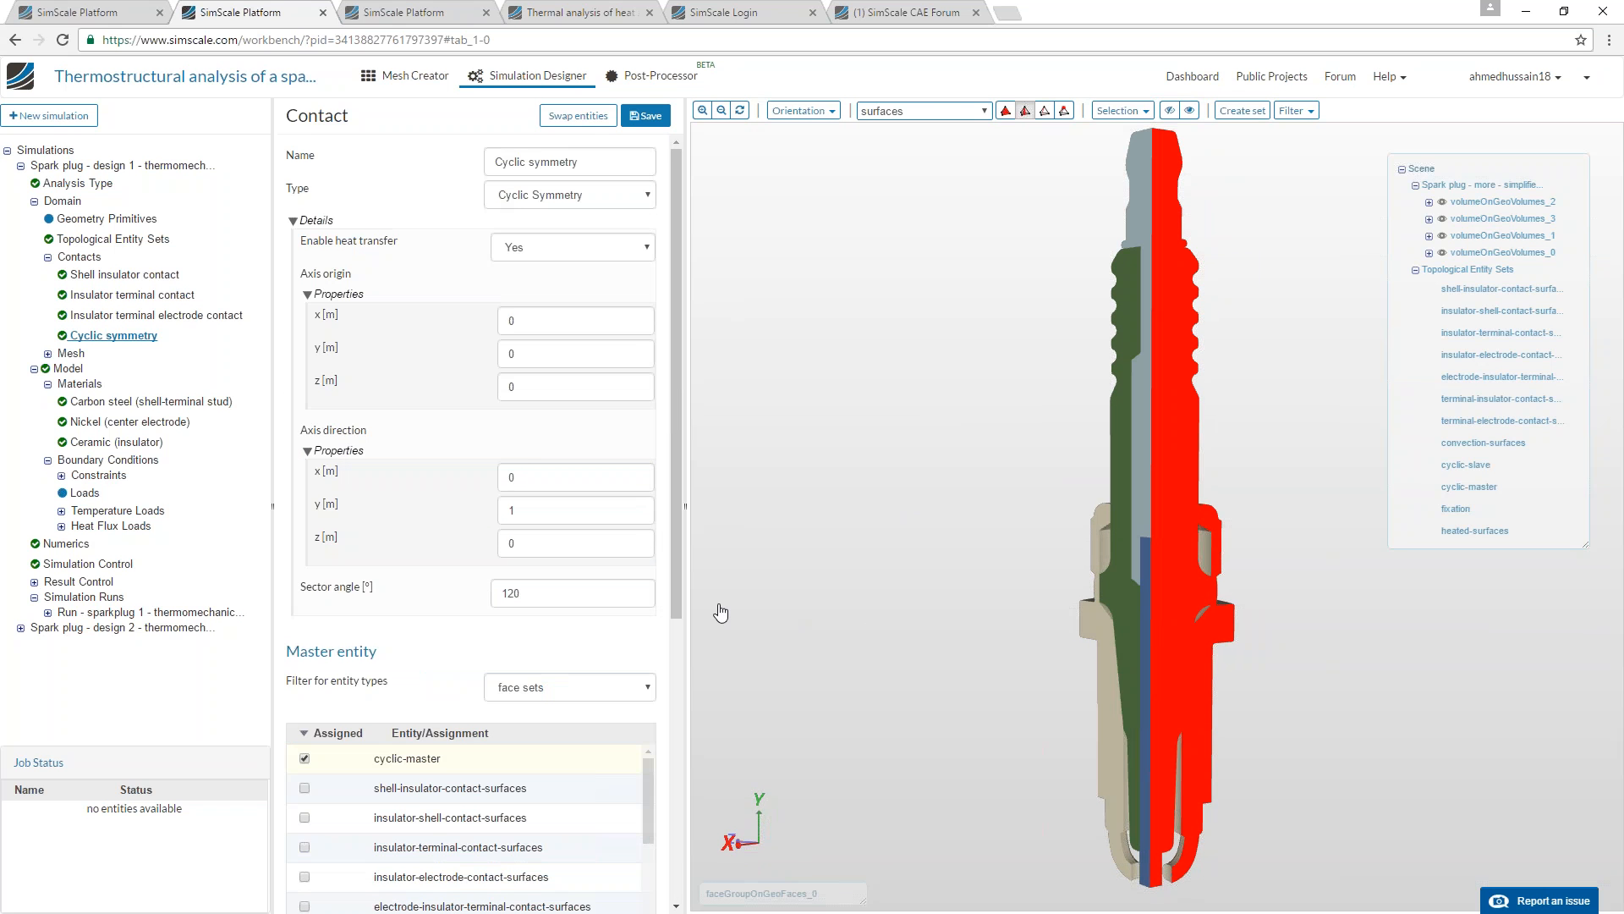
Check the cyclic symmetry's axis direction components and sector angle, including their help descriptions.
click(519, 510)
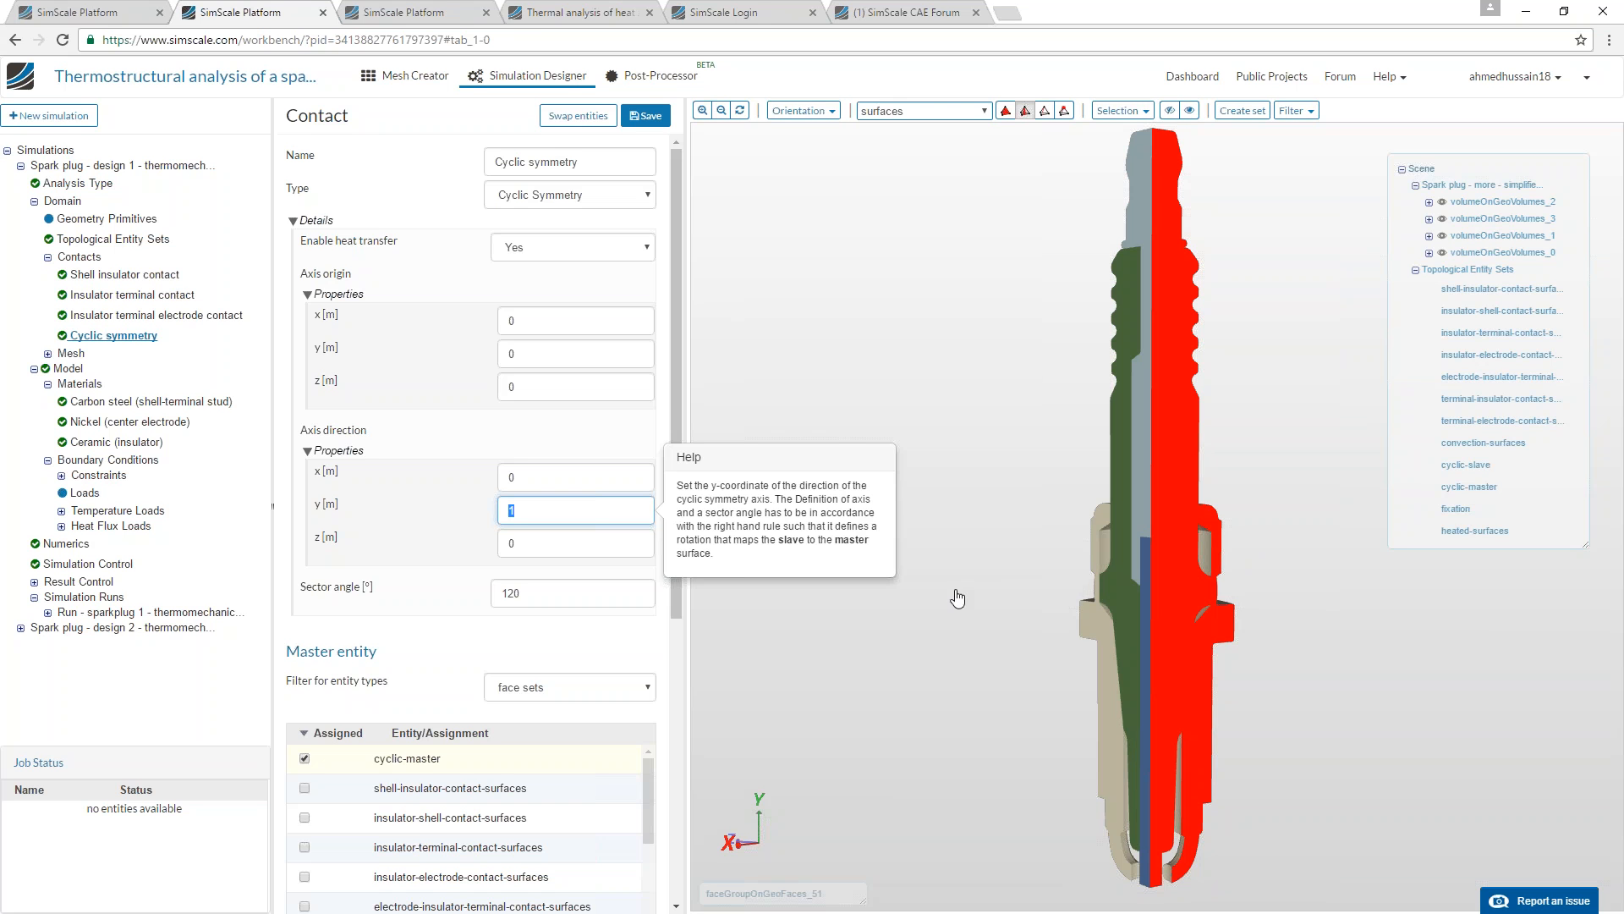
click(558, 593)
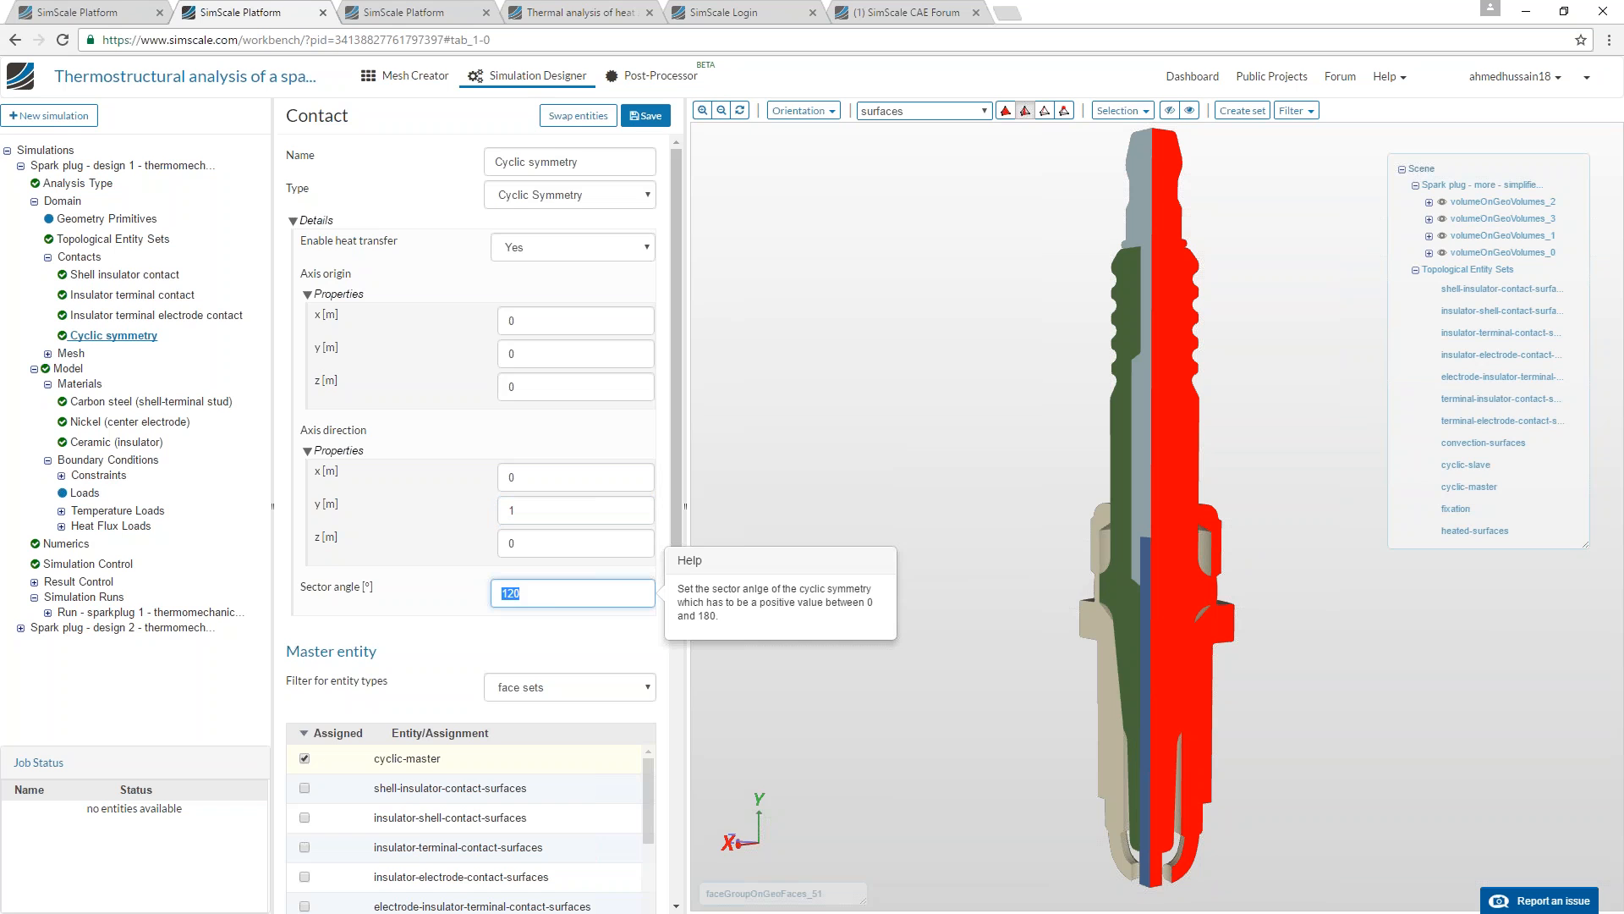
click(531, 548)
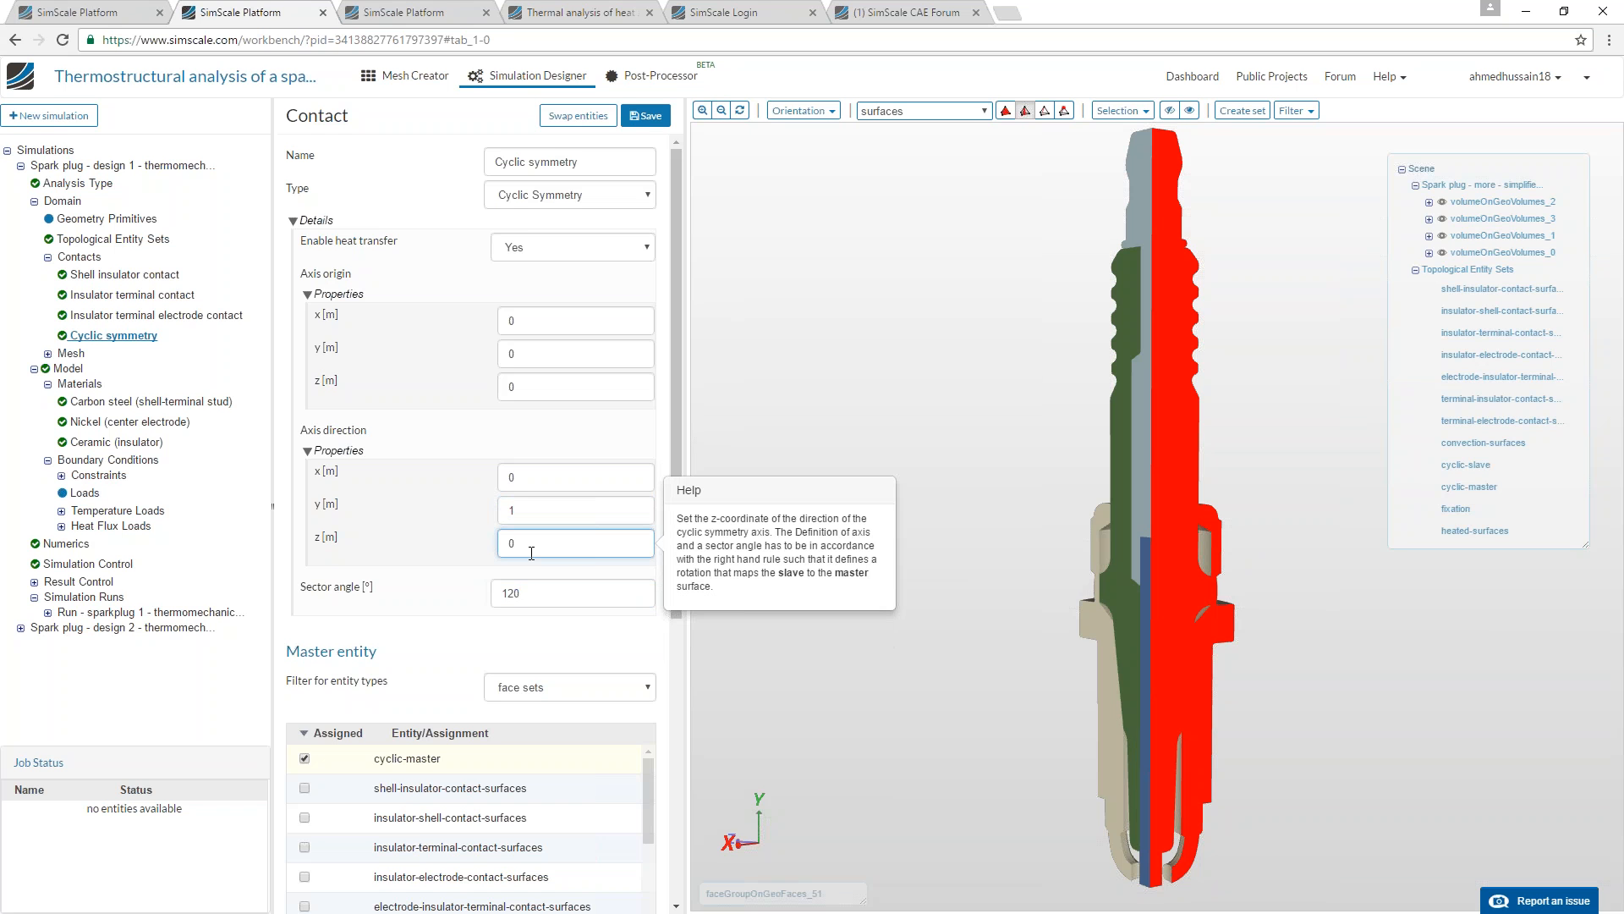
key(Tab)
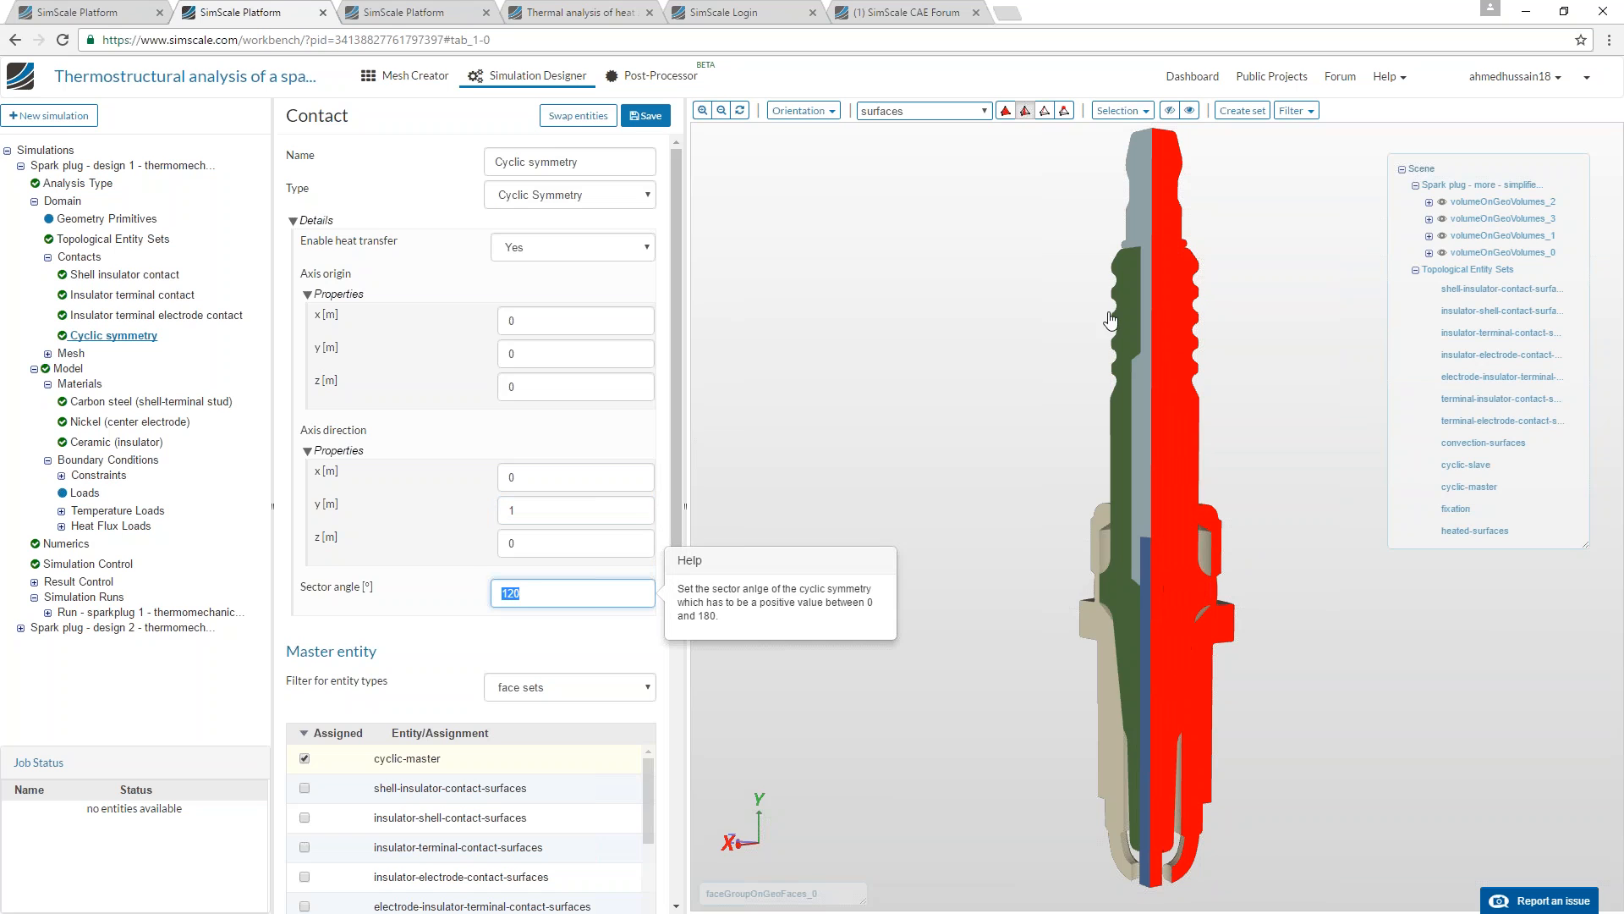
Highlight the faces assigned as the cyclic symmetry's master entity and inspect them on the model.
scroll(423, 638, down, 2)
scroll(456, 796, down, 2)
scroll(466, 813, down, 2)
click(480, 505)
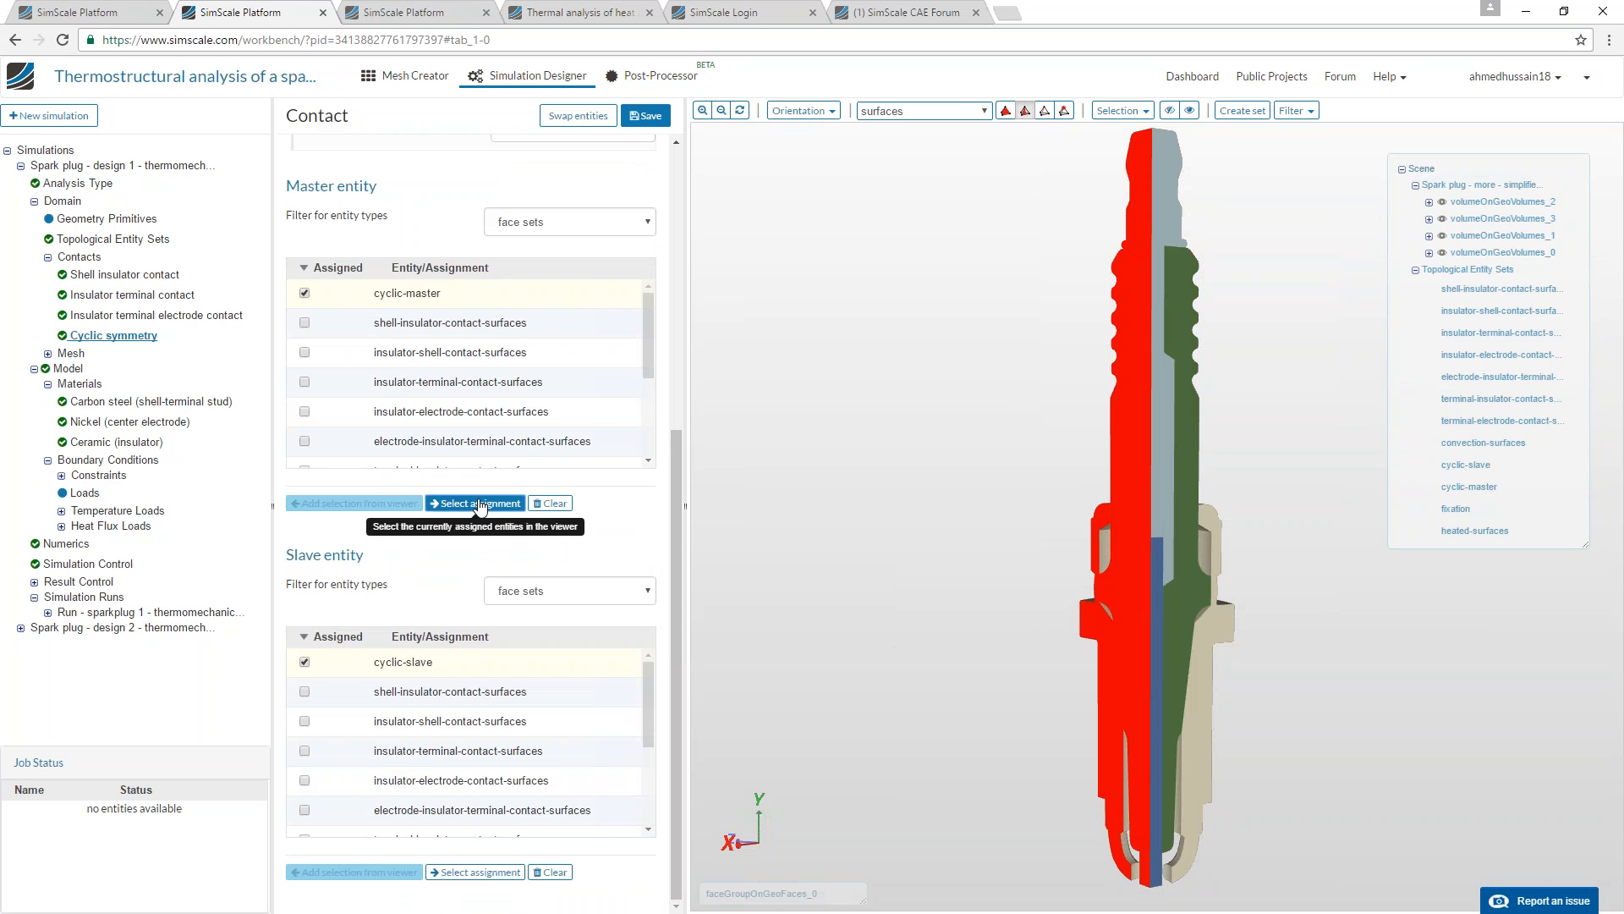
drag(887, 533, 1049, 635)
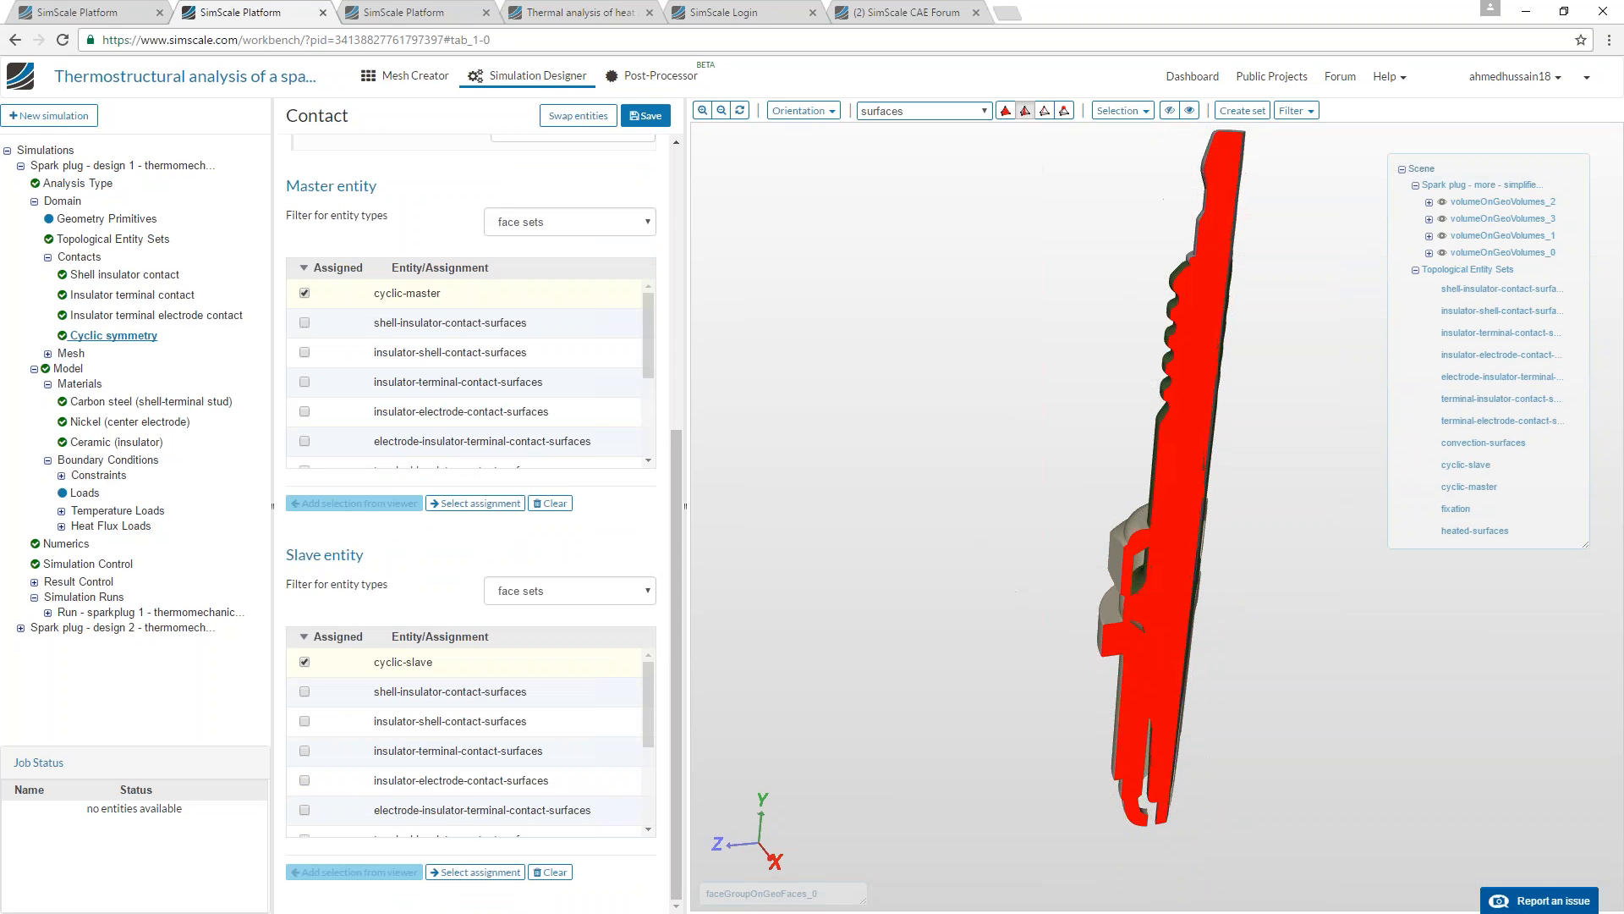
Review the carbon steel material's properties and highlight the shell and terminal stud volumes assigned to it.
click(84, 406)
scroll(398, 676, down, 2)
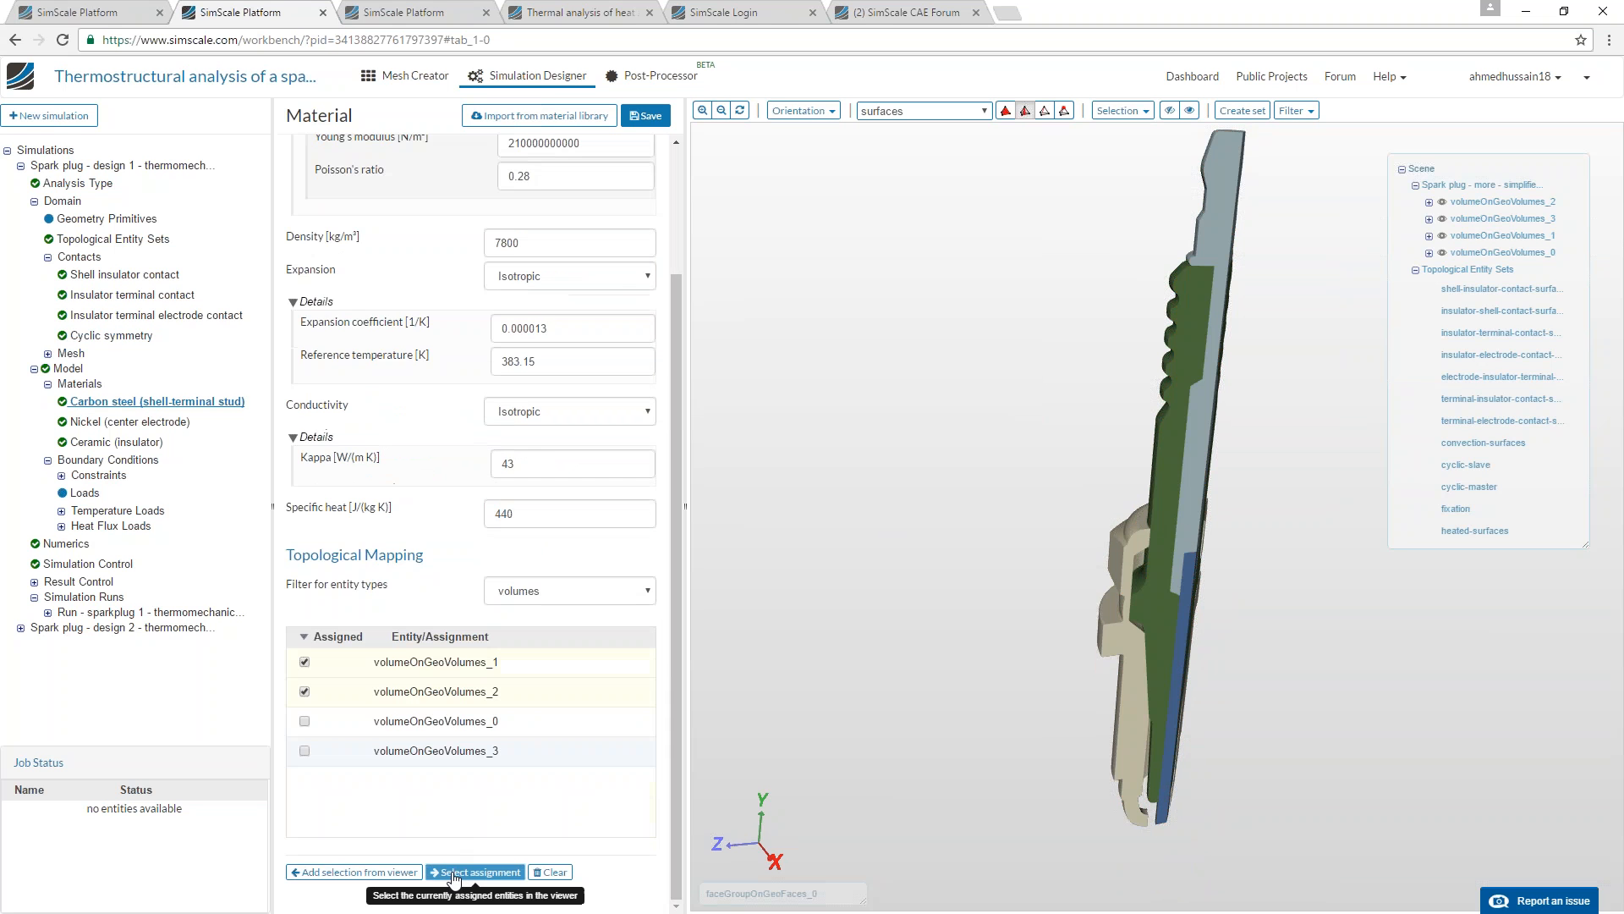
click(454, 876)
drag(939, 406, 962, 463)
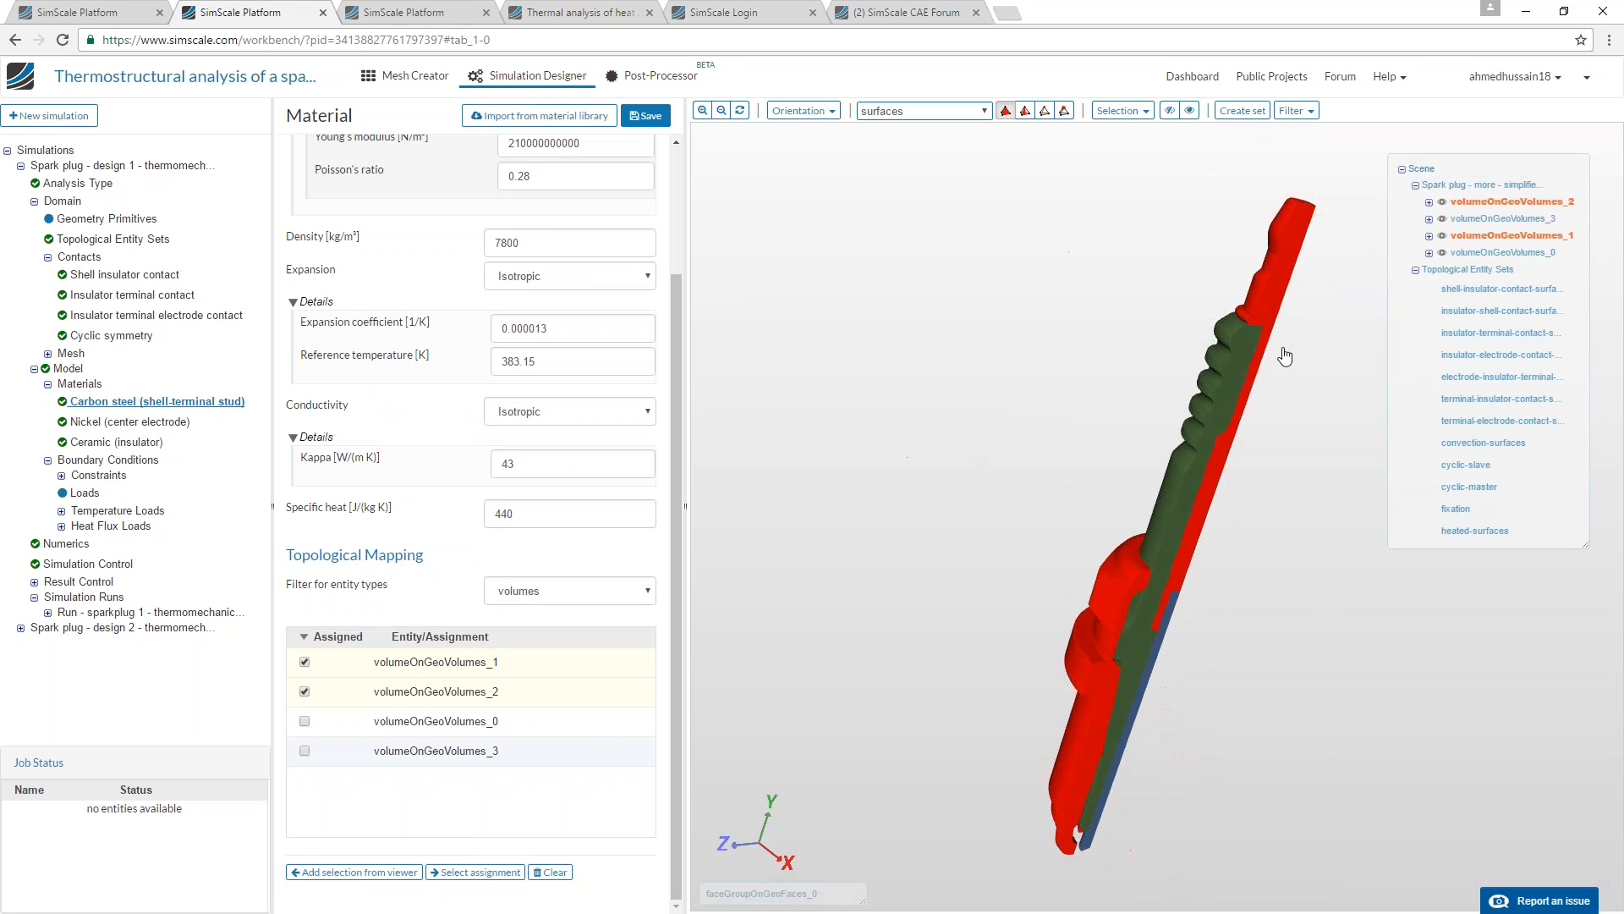
drag(1276, 274, 1170, 292)
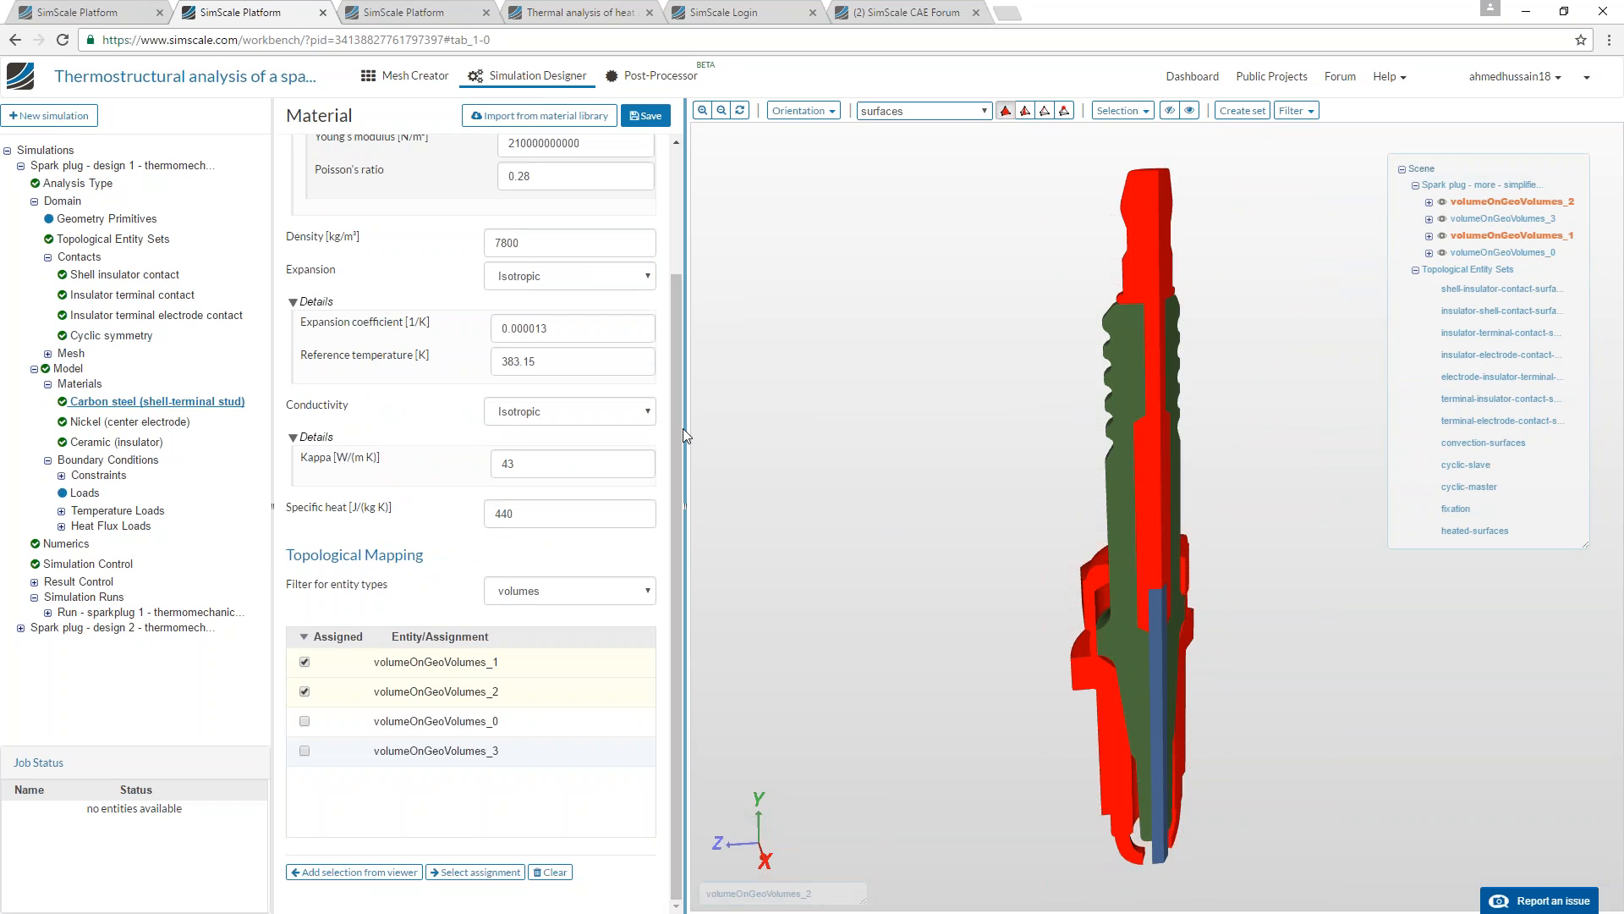
scroll(668, 425, up, 2)
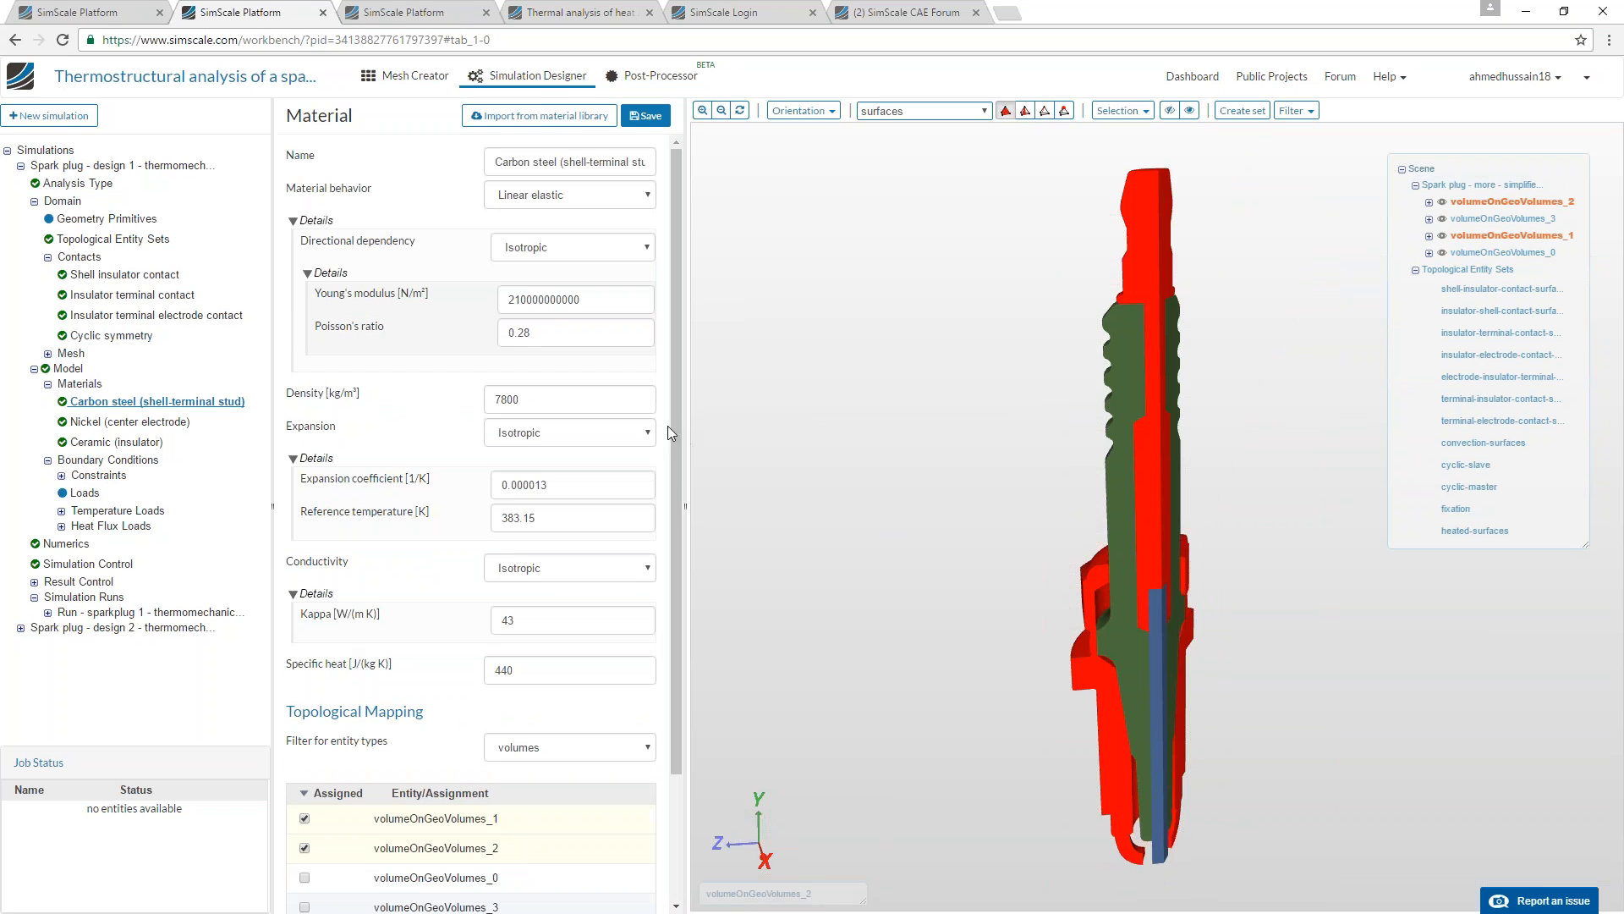
Review the nickel and ceramic materials, highlighting the center electrode and insulator volumes assigned to them.
click(164, 423)
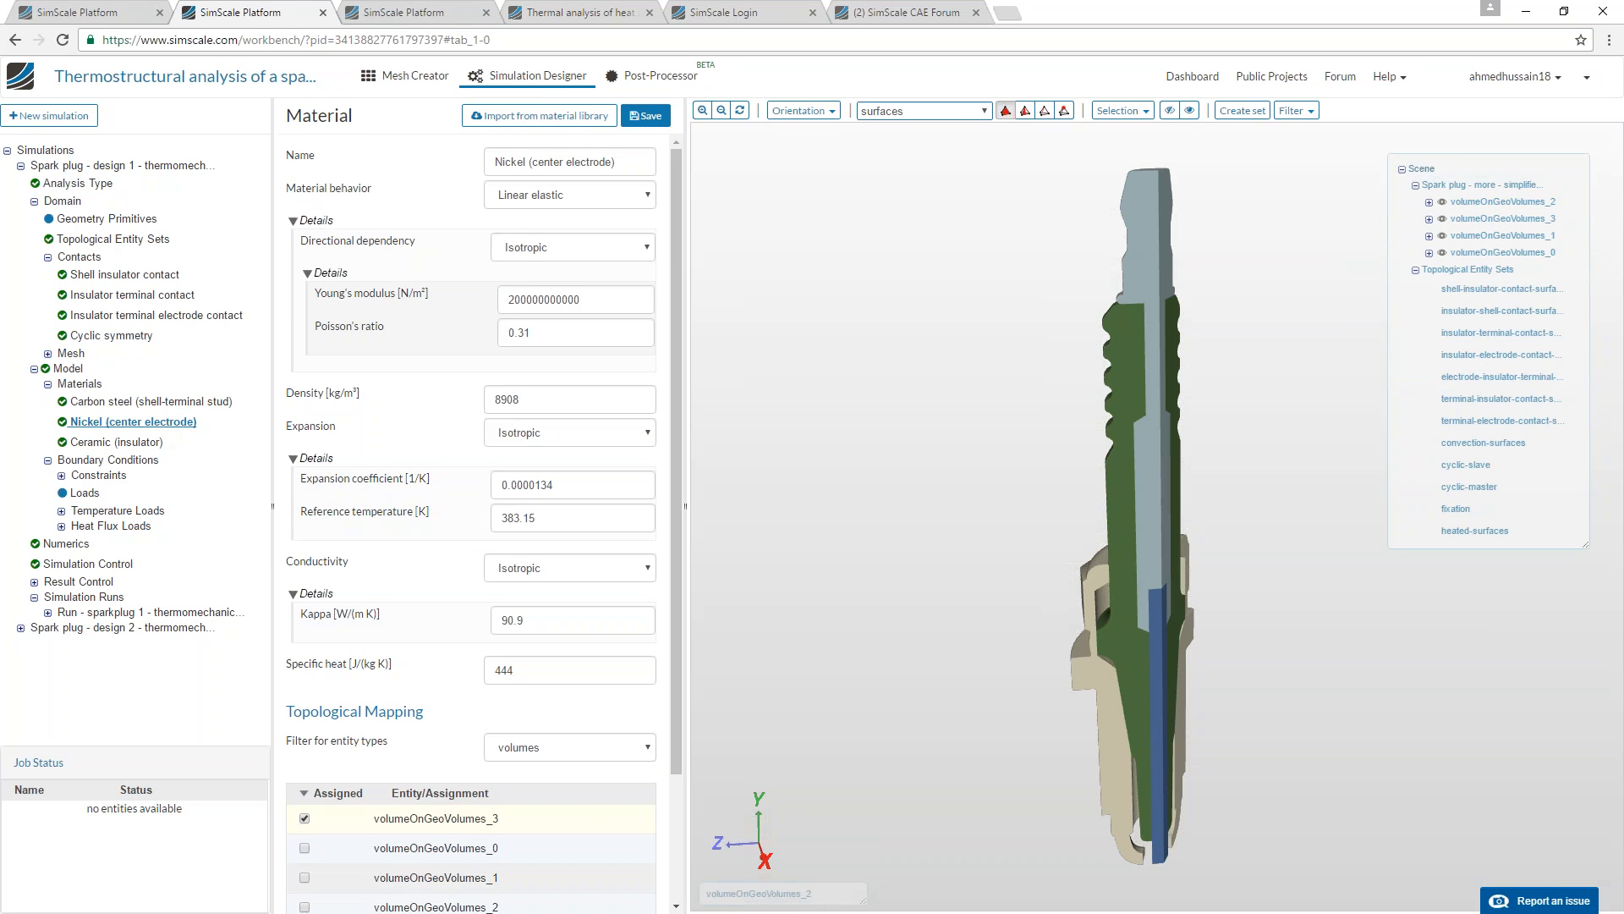
scroll(486, 855, down, 2)
click(478, 872)
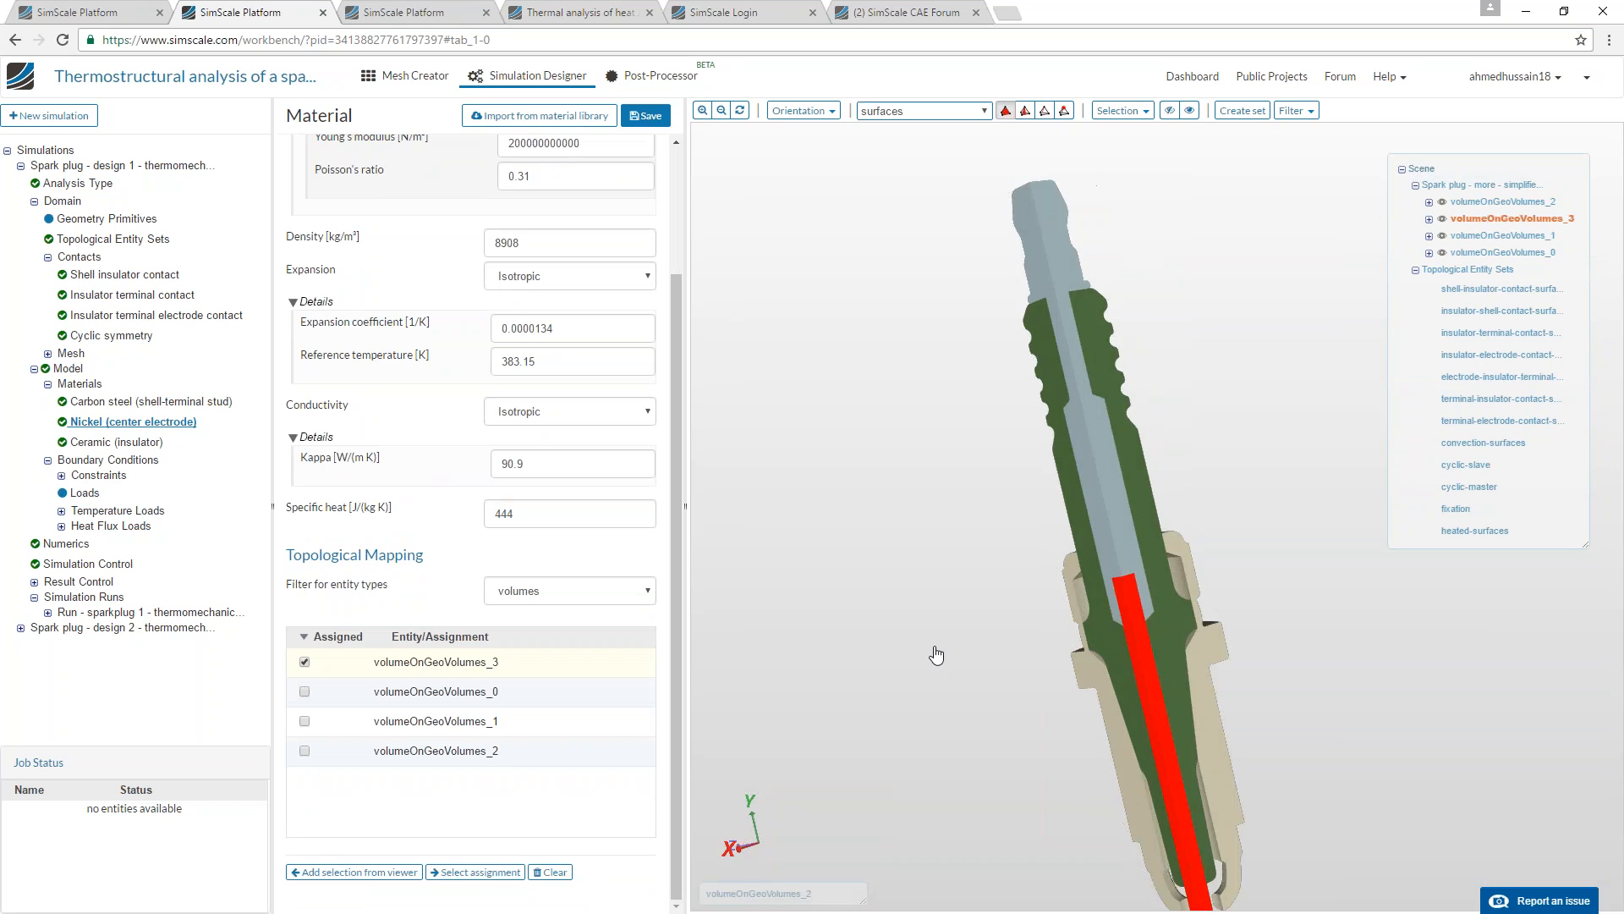
click(114, 441)
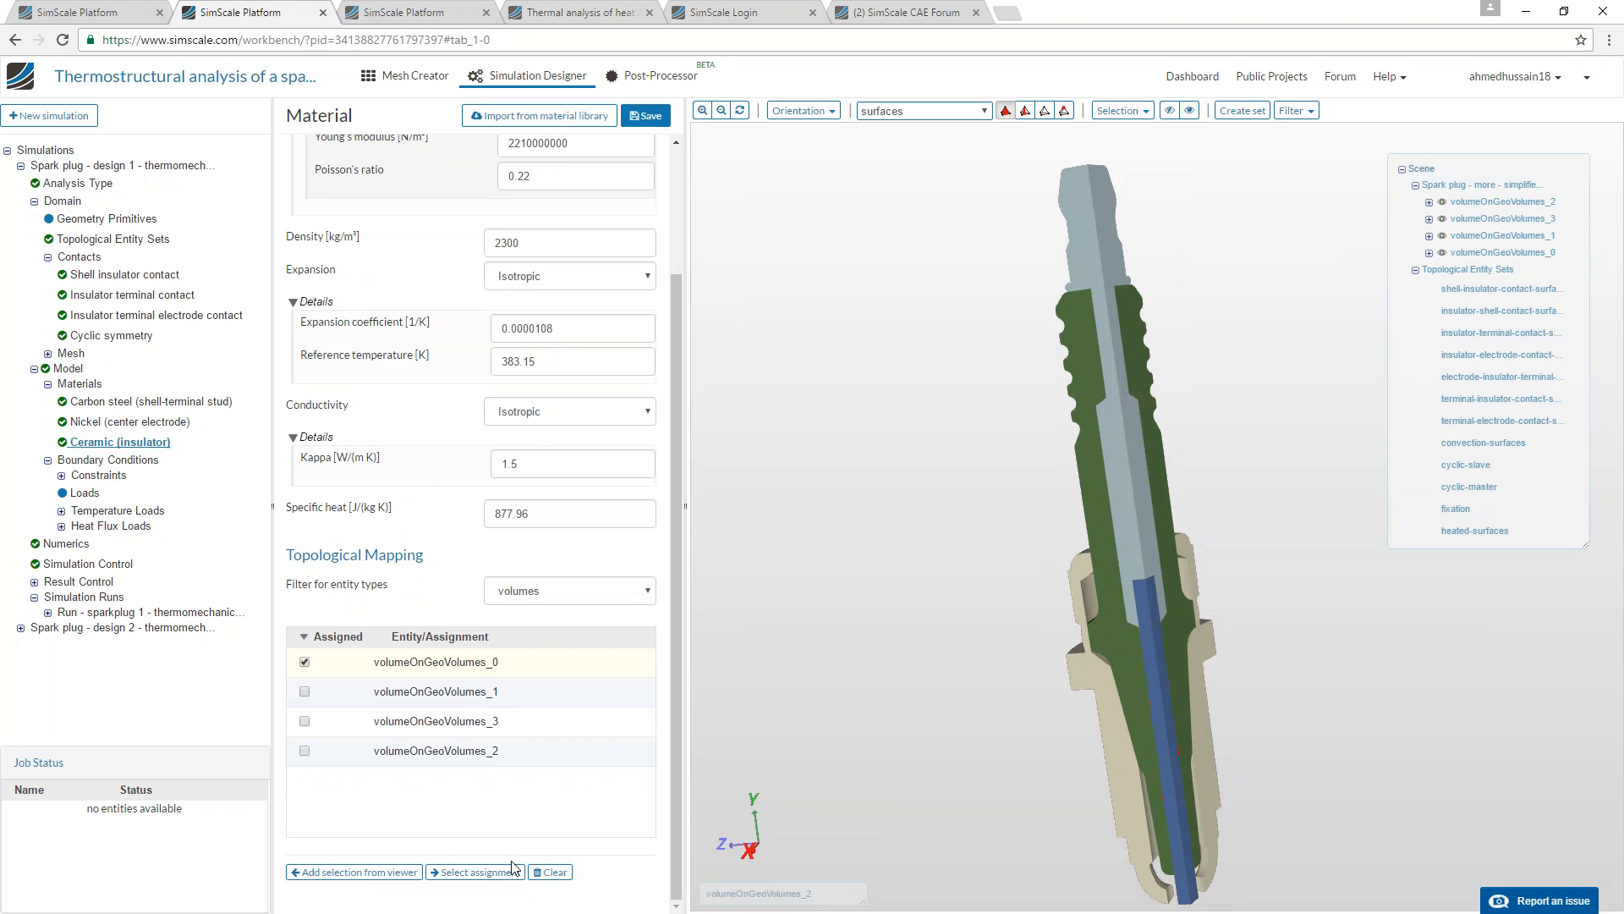
click(478, 872)
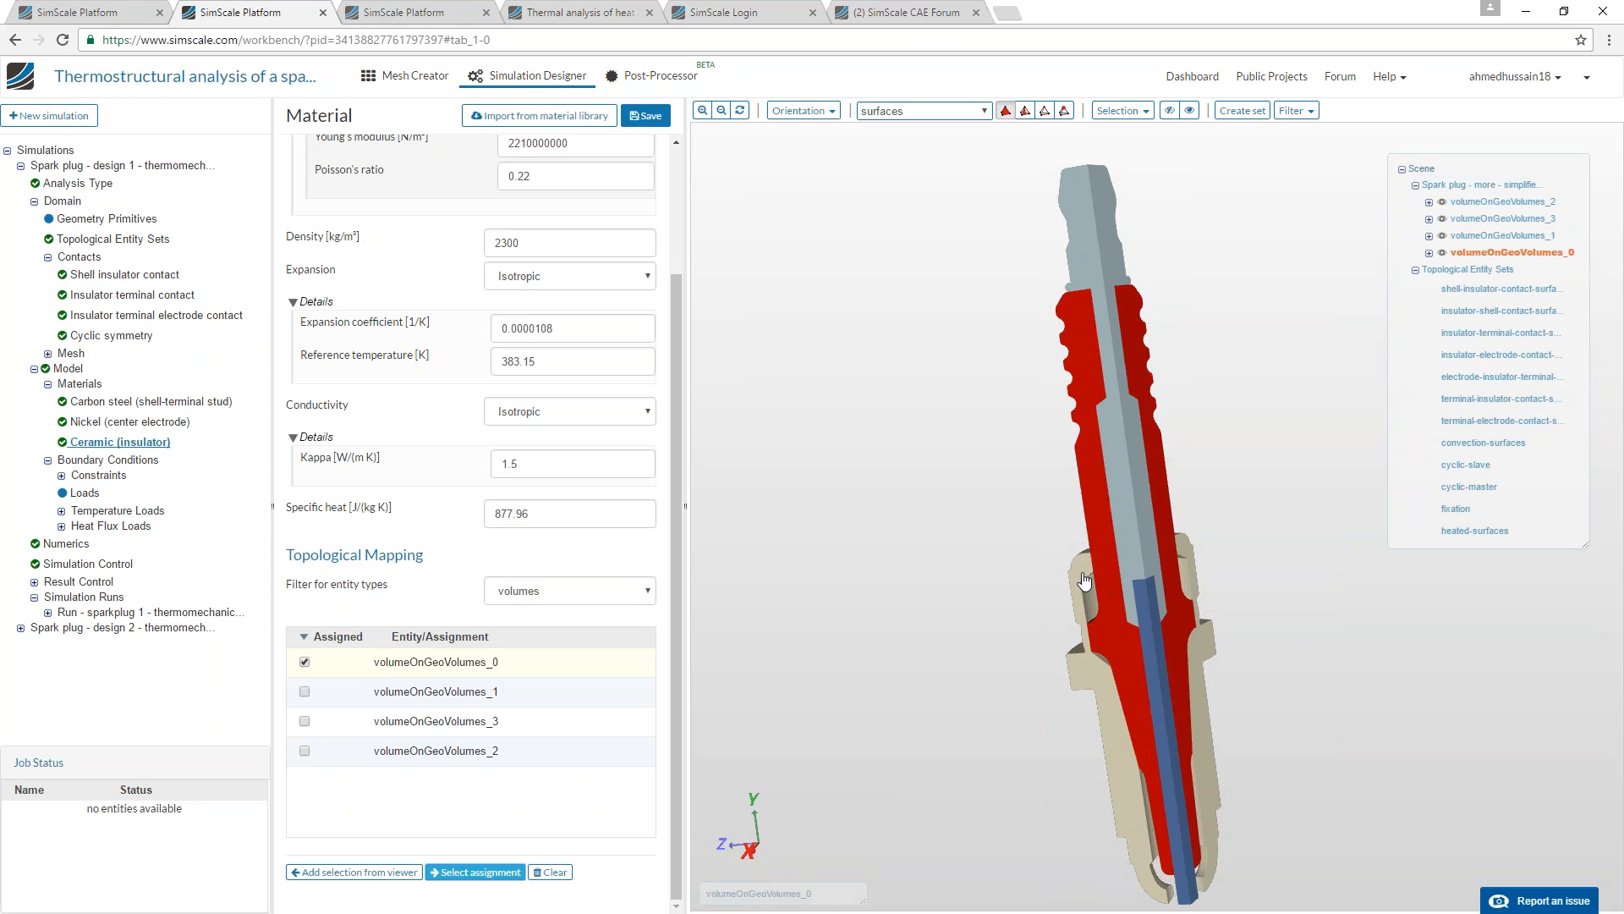
Examine how the highlighted ceramic insulator sits between the shell, terminal stud and center electrode along the section.
drag(1011, 573, 1042, 563)
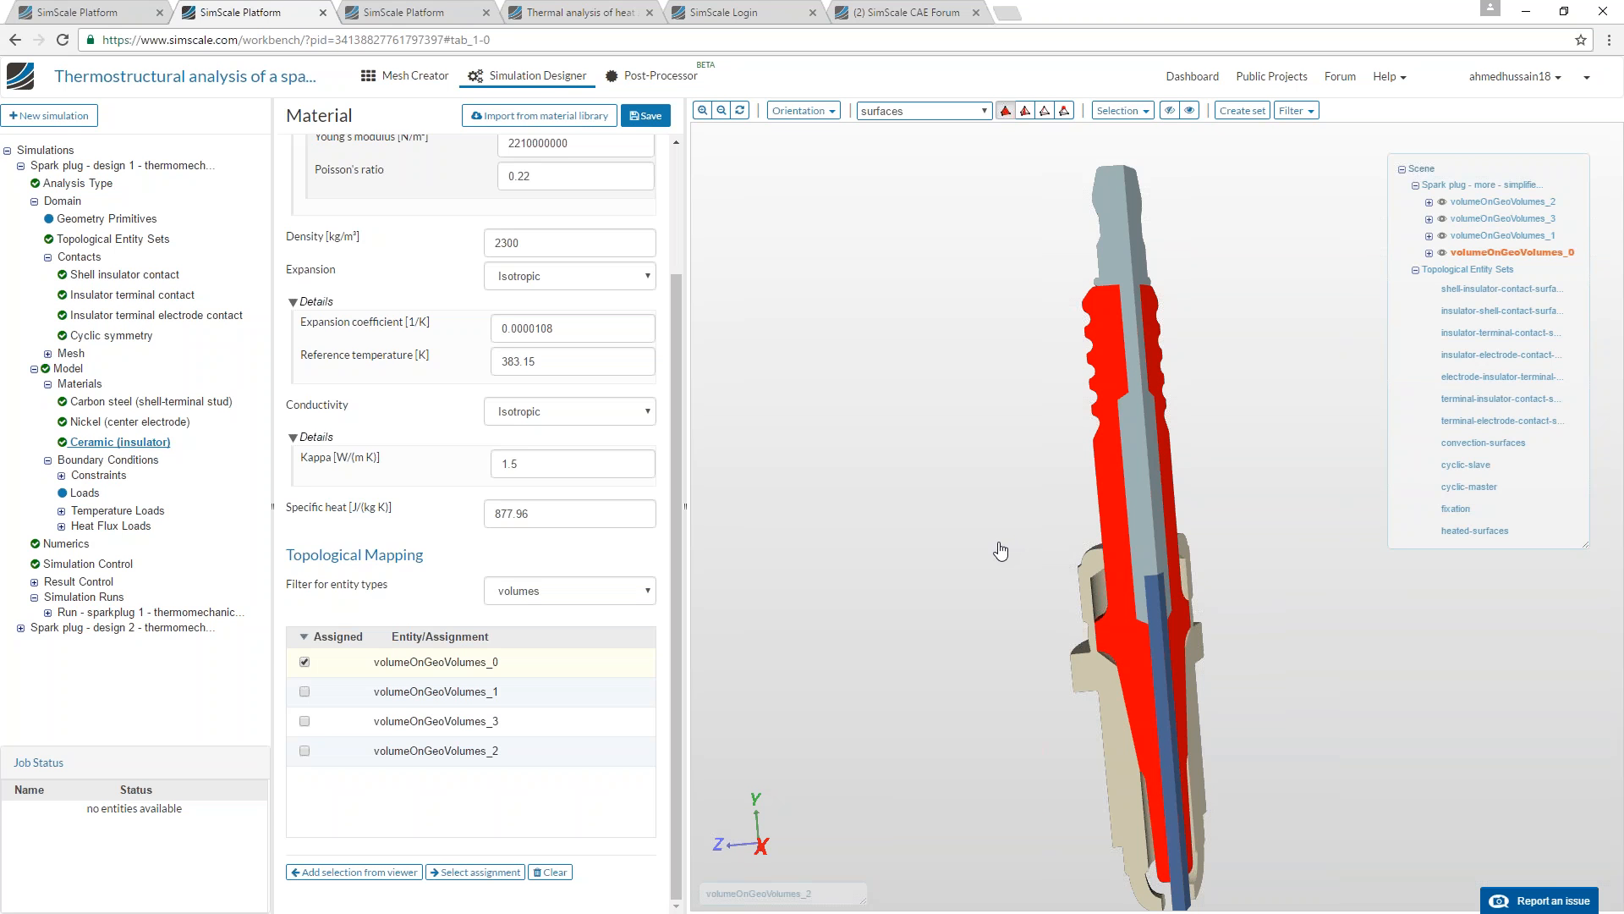
drag(959, 554, 984, 525)
right_drag(984, 524, 968, 642)
middle_drag(968, 642, 957, 601)
drag(957, 602, 931, 583)
right_drag(932, 584, 917, 669)
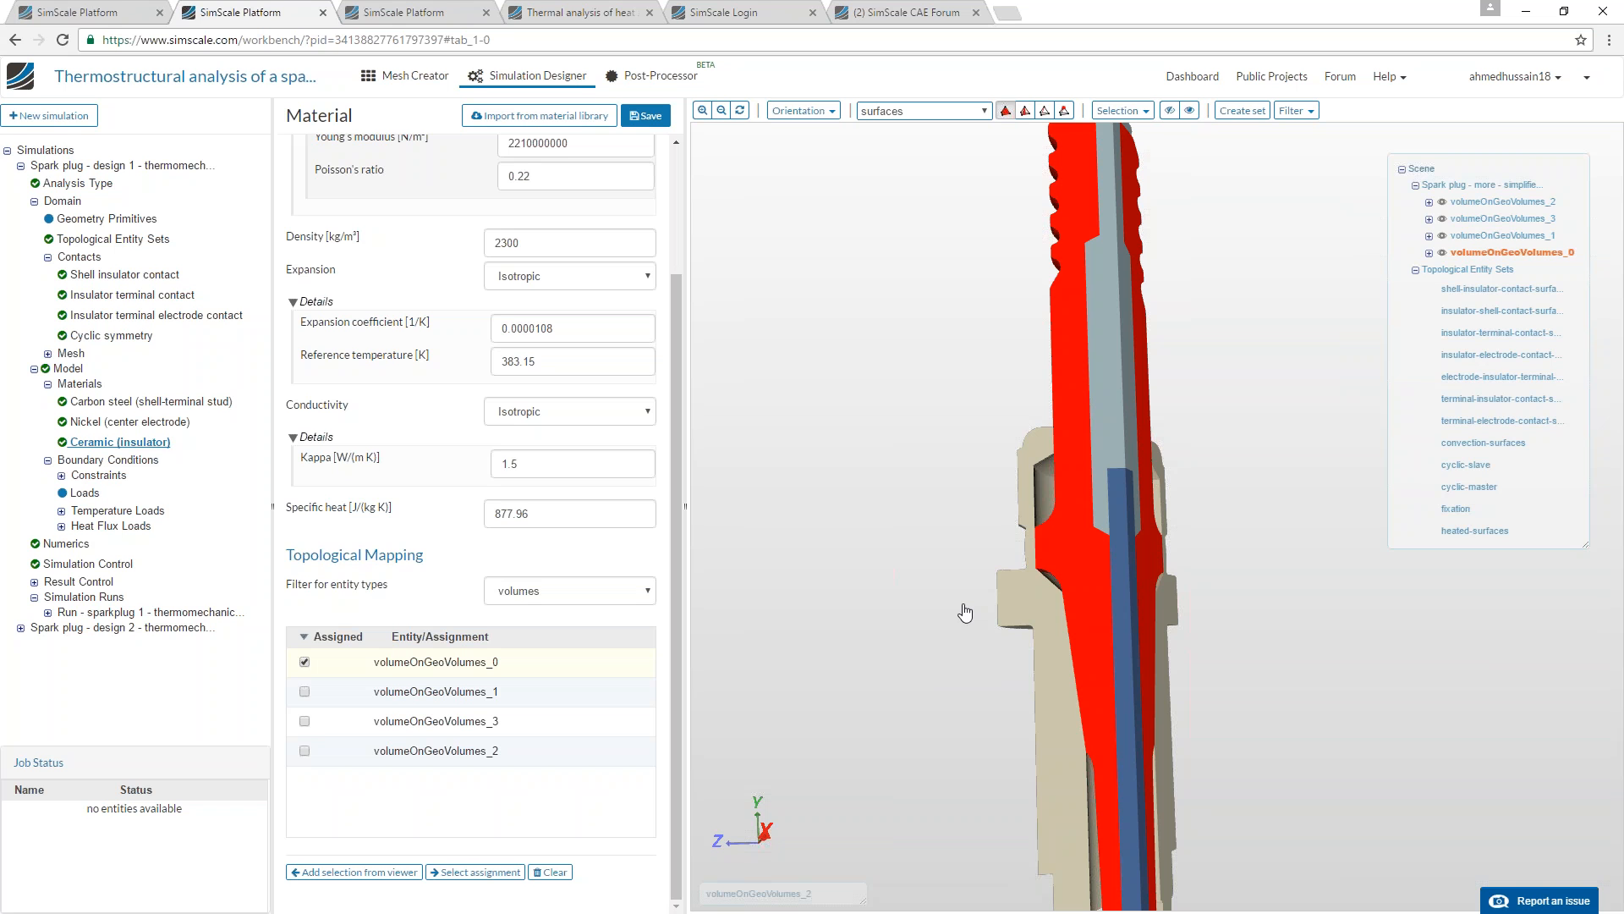
scroll(928, 551, down, 1)
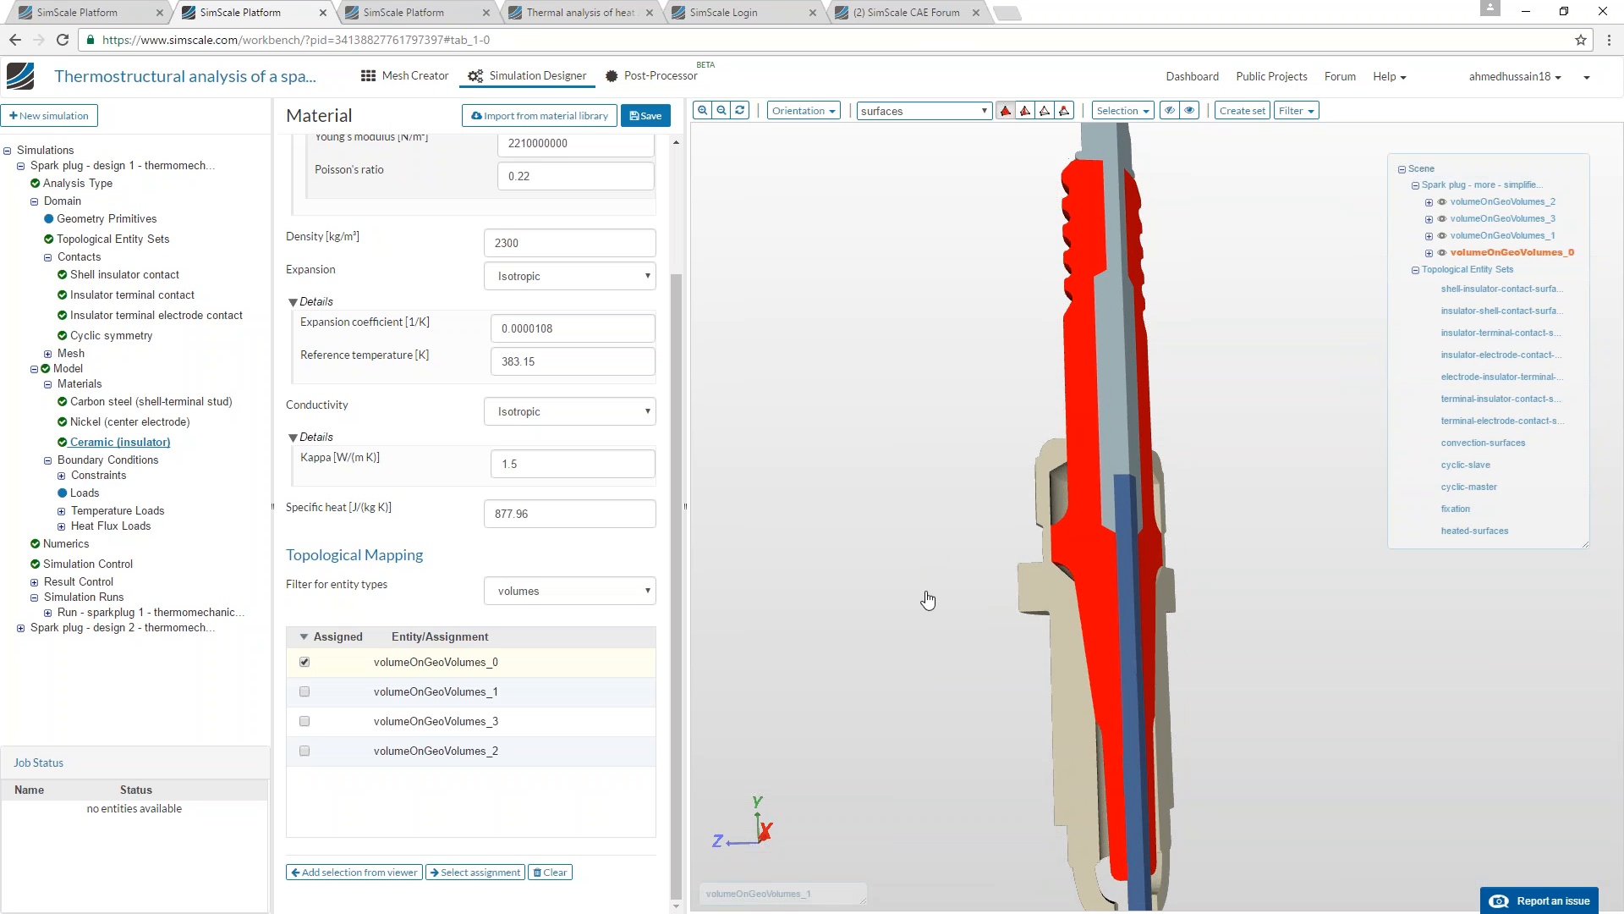
right_drag(926, 548, 912, 570)
scroll(912, 569, down, 1)
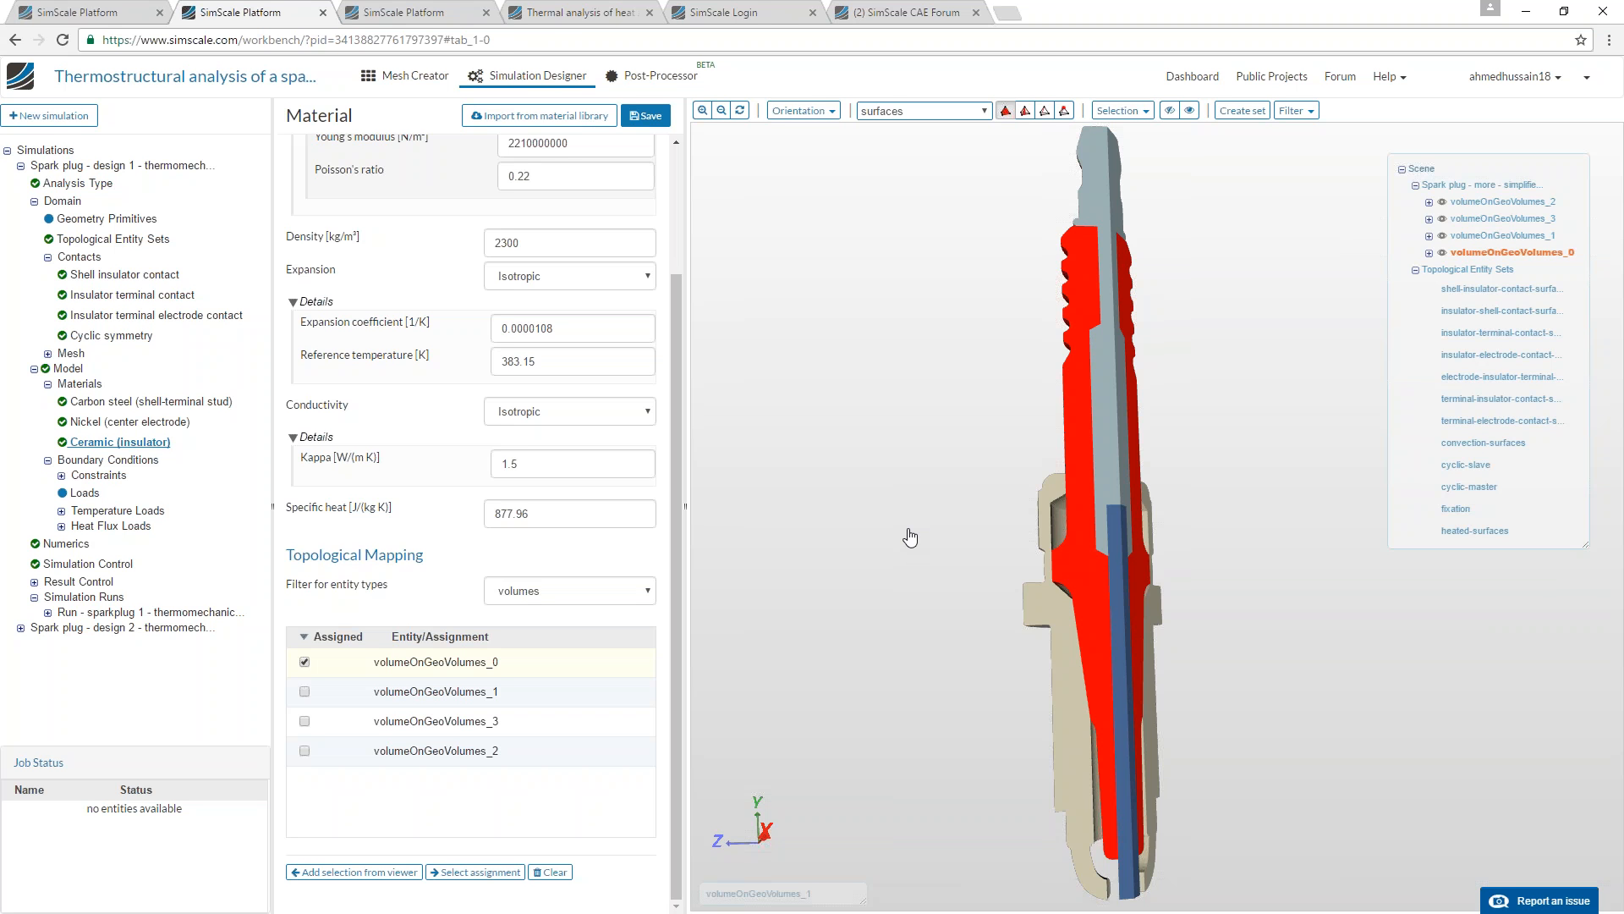
drag(1073, 868, 1083, 768)
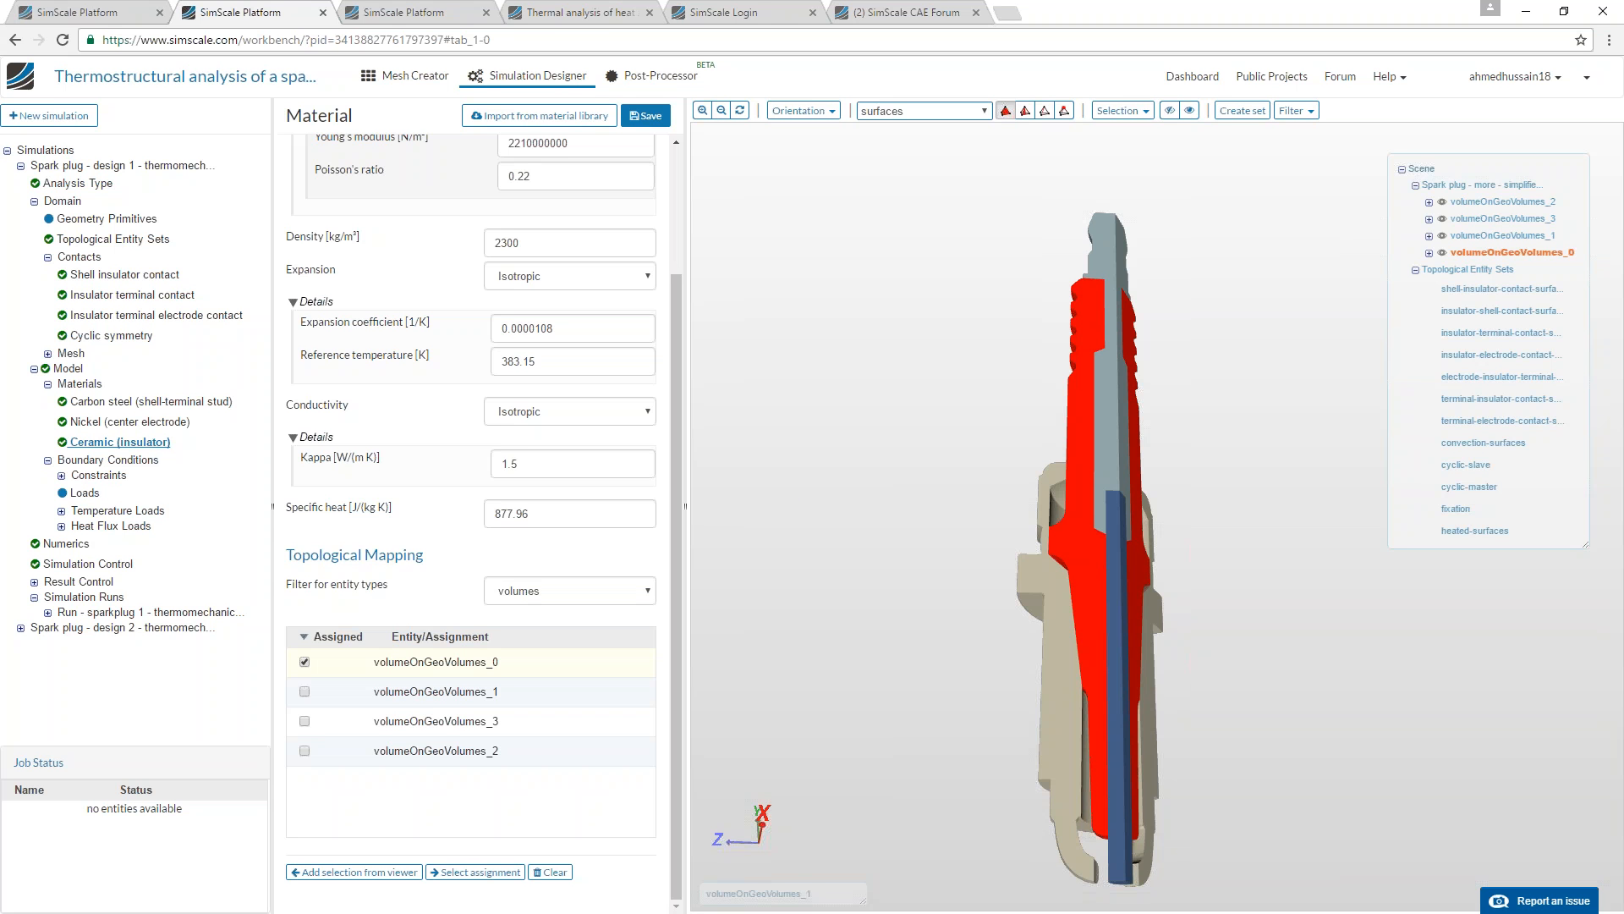
Review the x-restriction constraint by face sets, highlight its assigned cyclic-master faces and compare them with the x-axis.
click(61, 476)
click(104, 493)
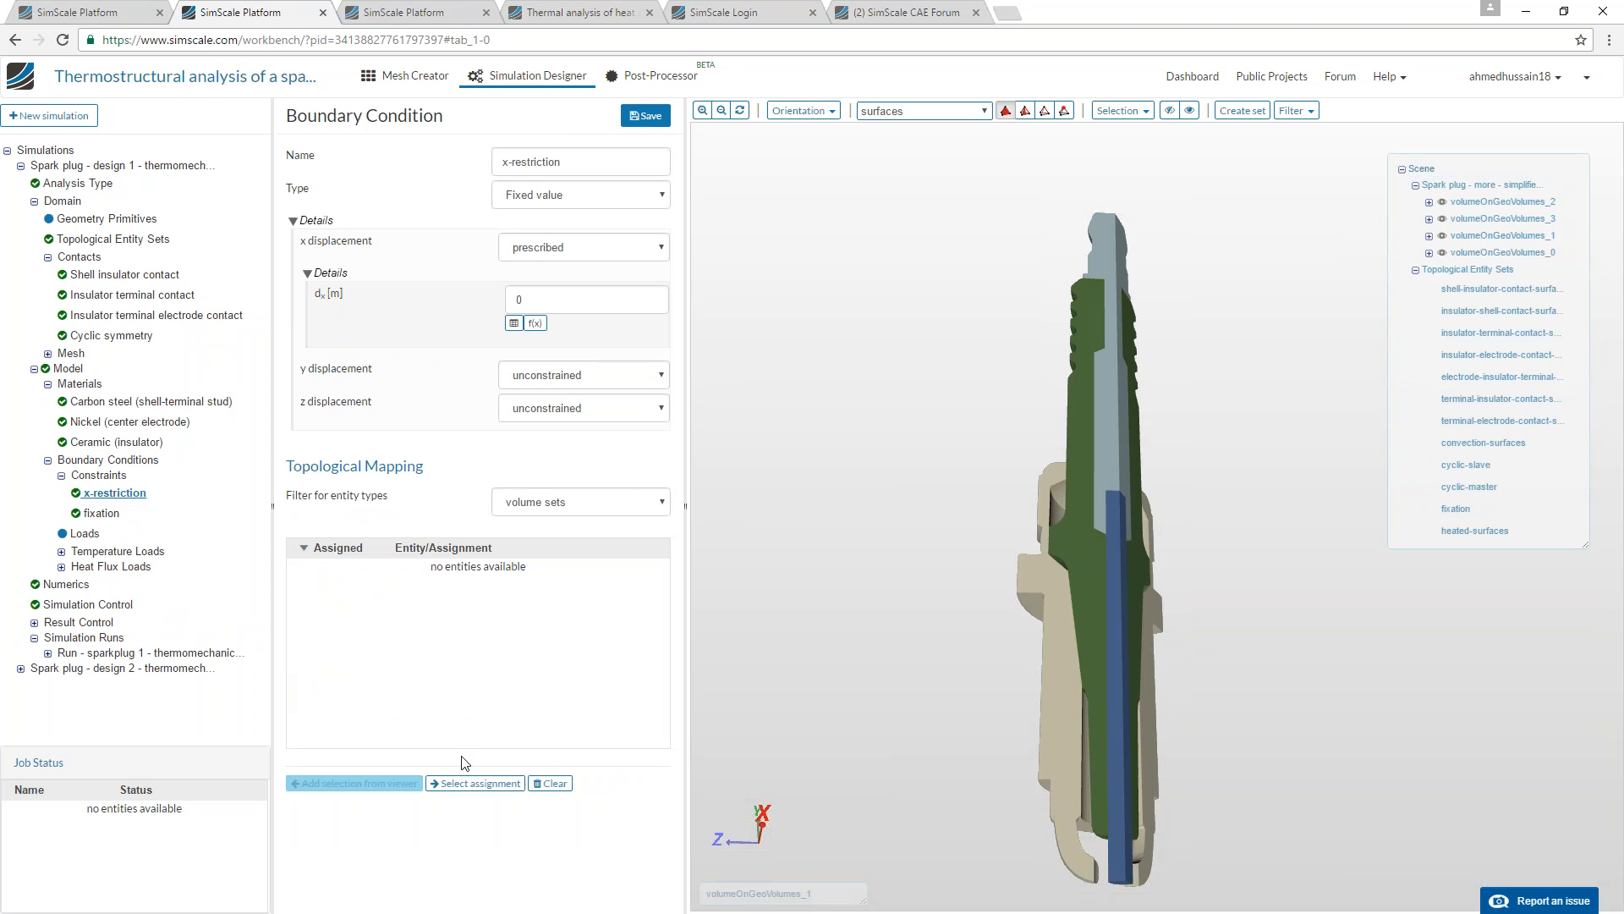
click(626, 500)
click(529, 538)
click(475, 784)
drag(951, 492, 922, 397)
click(740, 110)
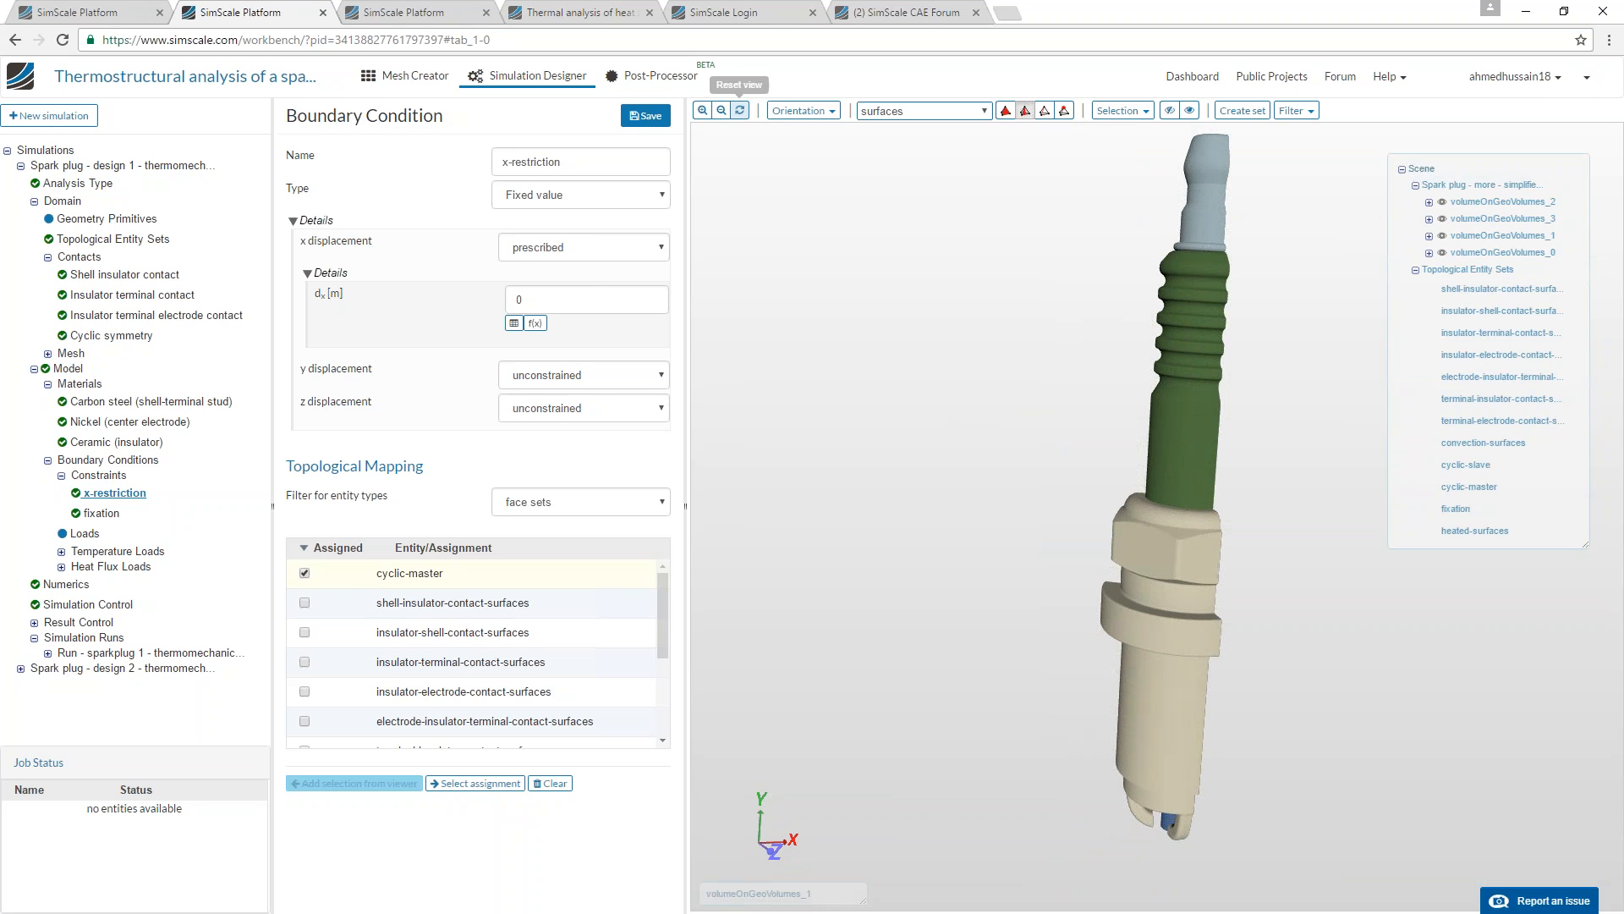
click(741, 110)
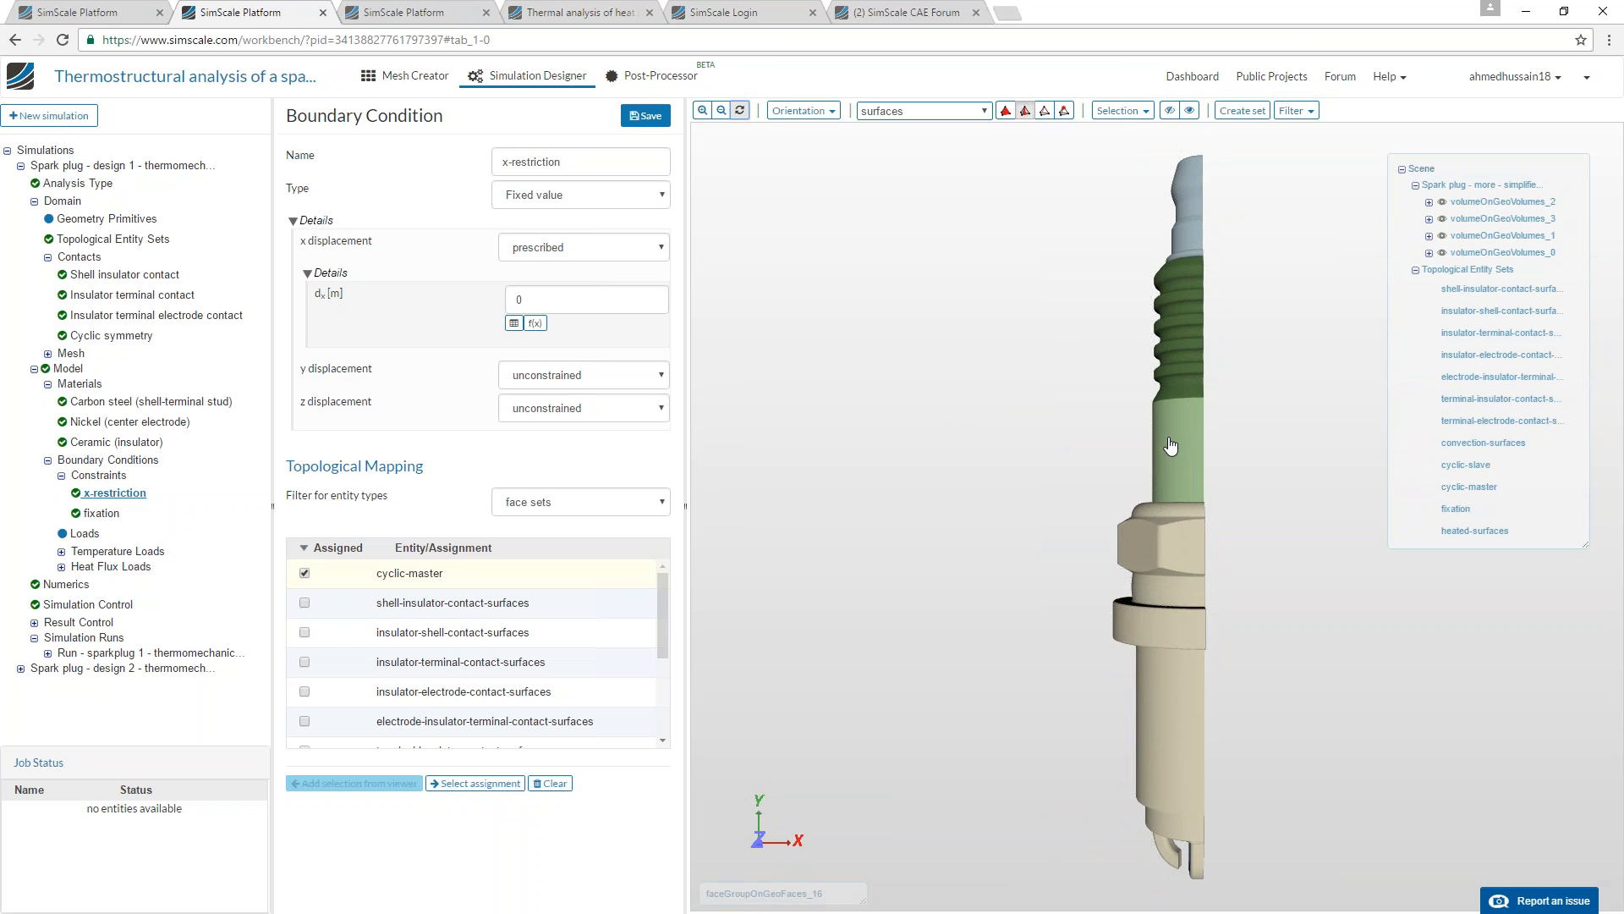
drag(1237, 446, 1194, 338)
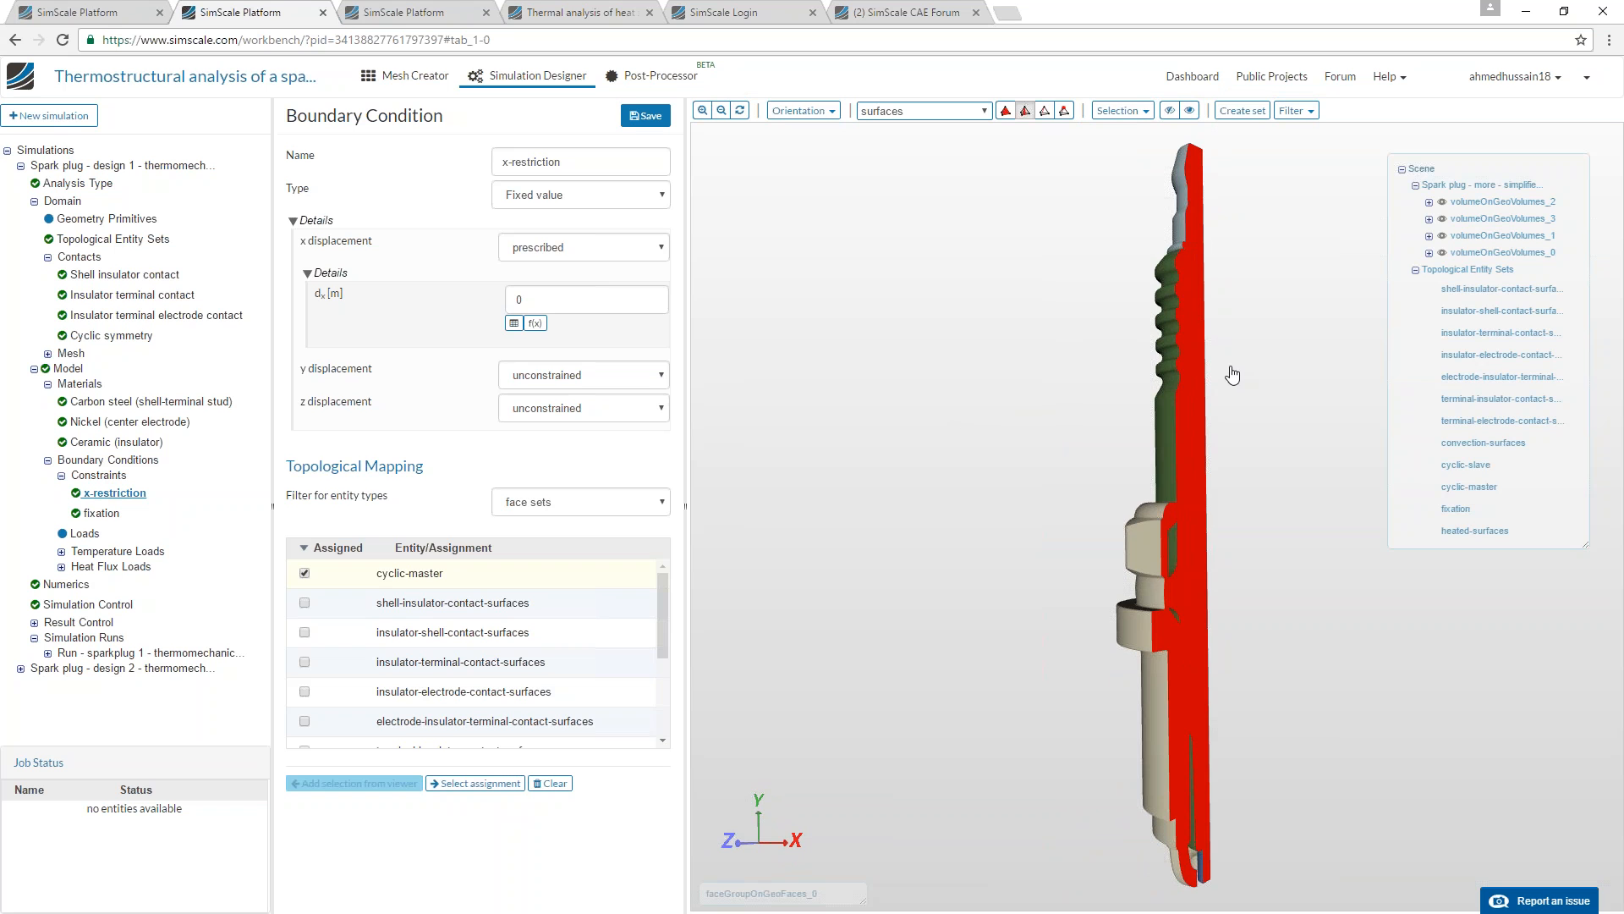
drag(1158, 441, 1211, 316)
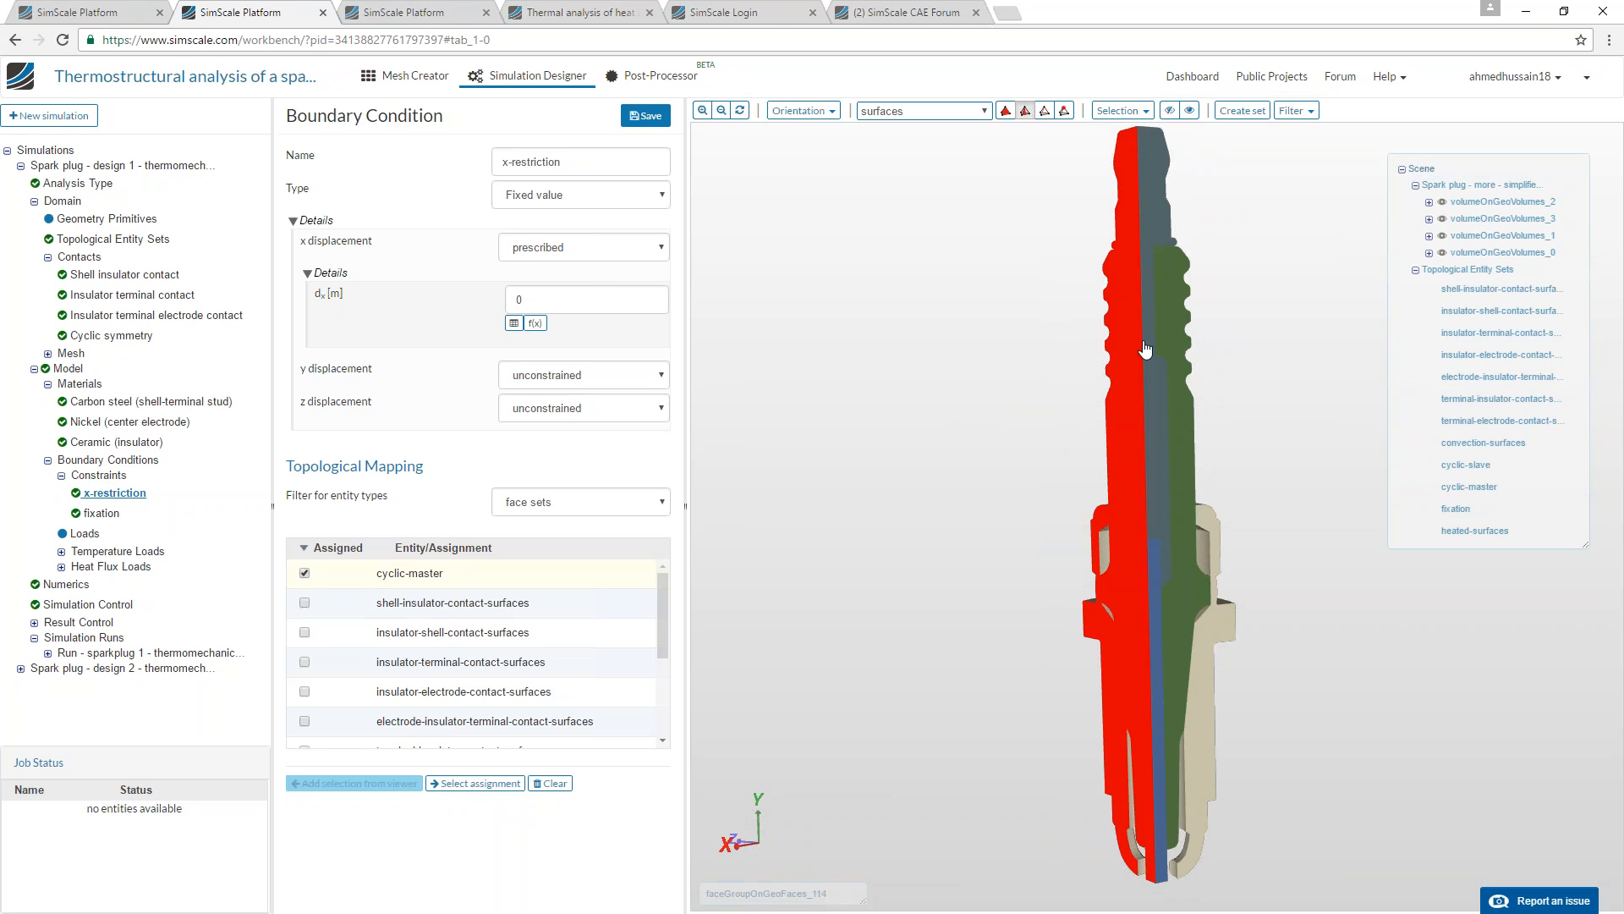
drag(972, 358, 1186, 365)
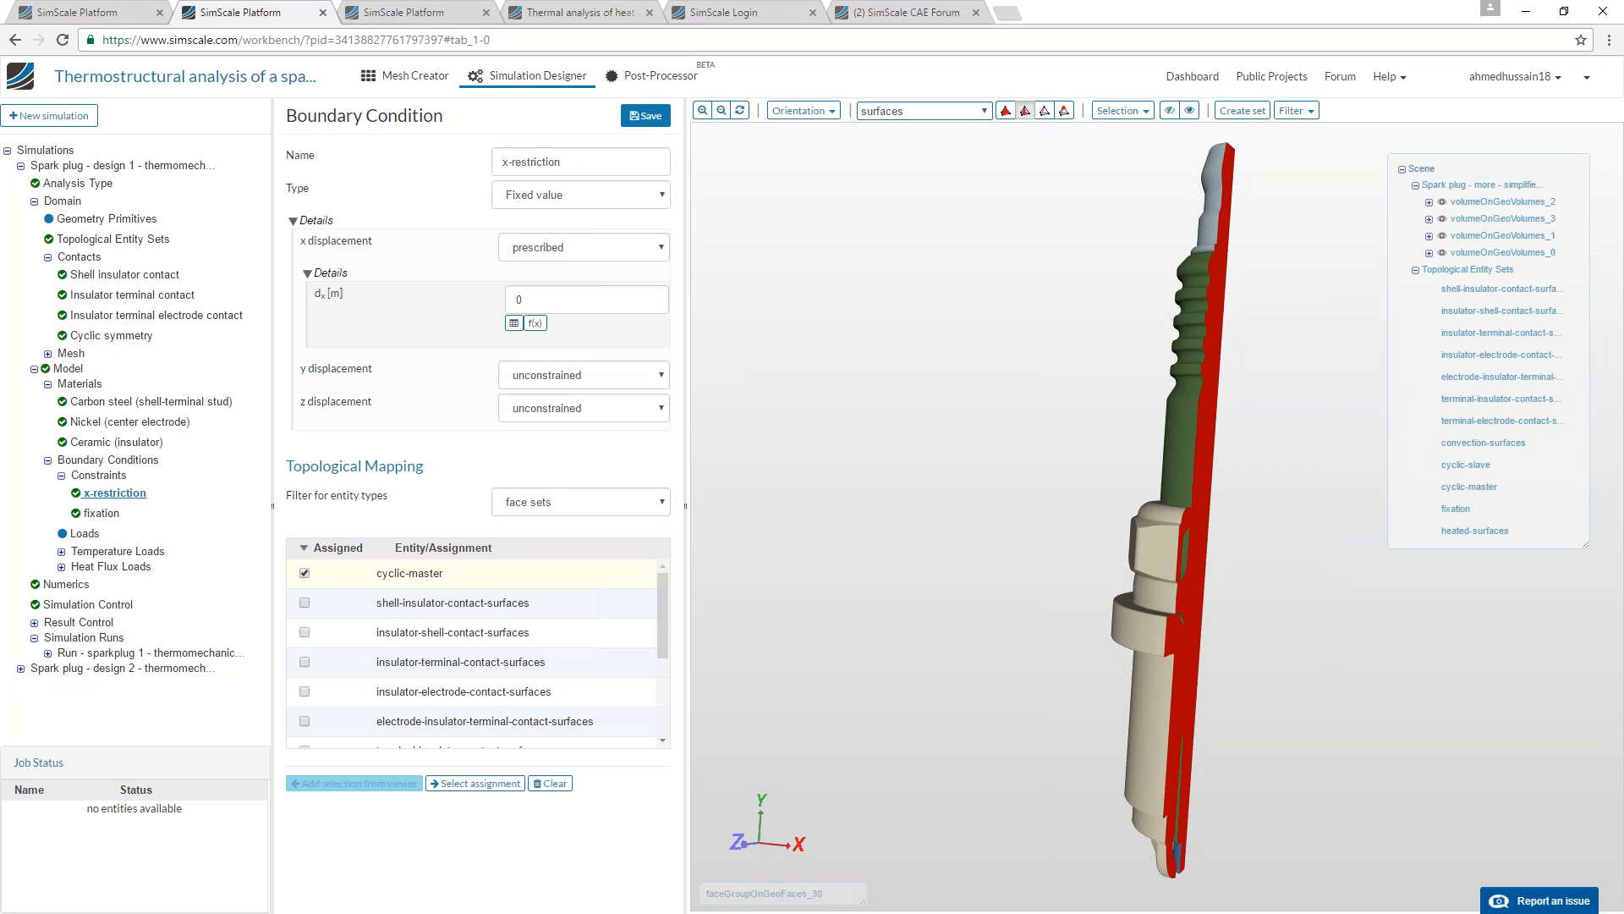
Review the fixation constraint's prescribed displacements, filter its entities by face sets and highlight the assigned shell faces.
click(119, 514)
click(570, 691)
click(492, 719)
scroll(478, 846, down, 2)
click(475, 872)
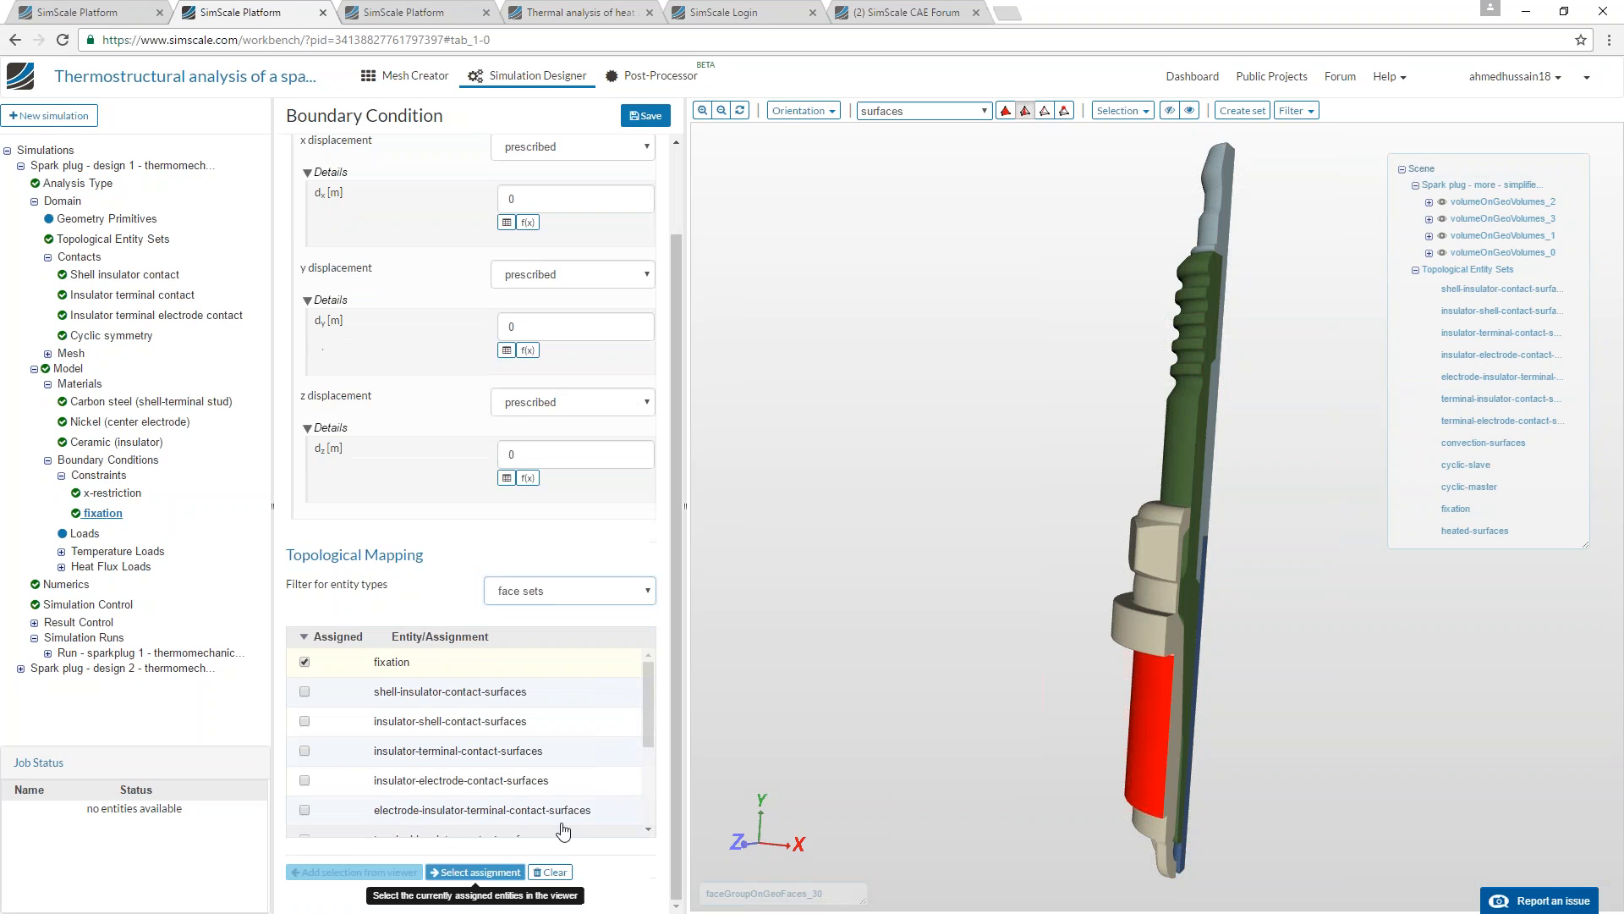
drag(934, 679, 931, 615)
scroll(454, 352, up, 2)
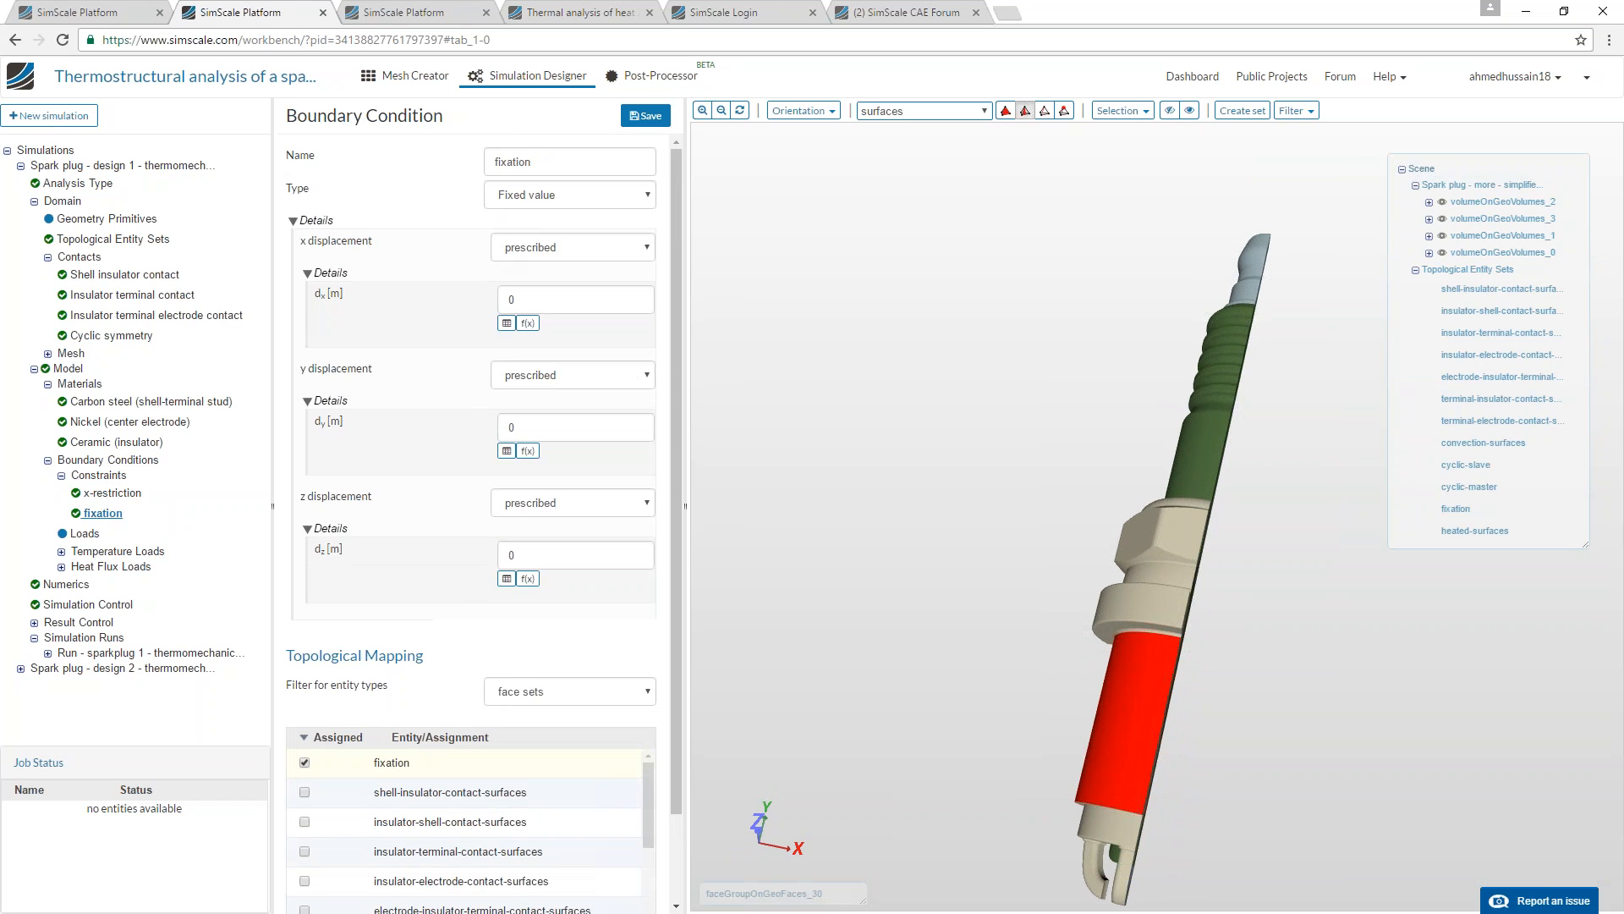
Review the Thermal load temperature boundary condition, highlight its assigned heated-surfaces faces and examine them along the spark plug's section.
click(61, 551)
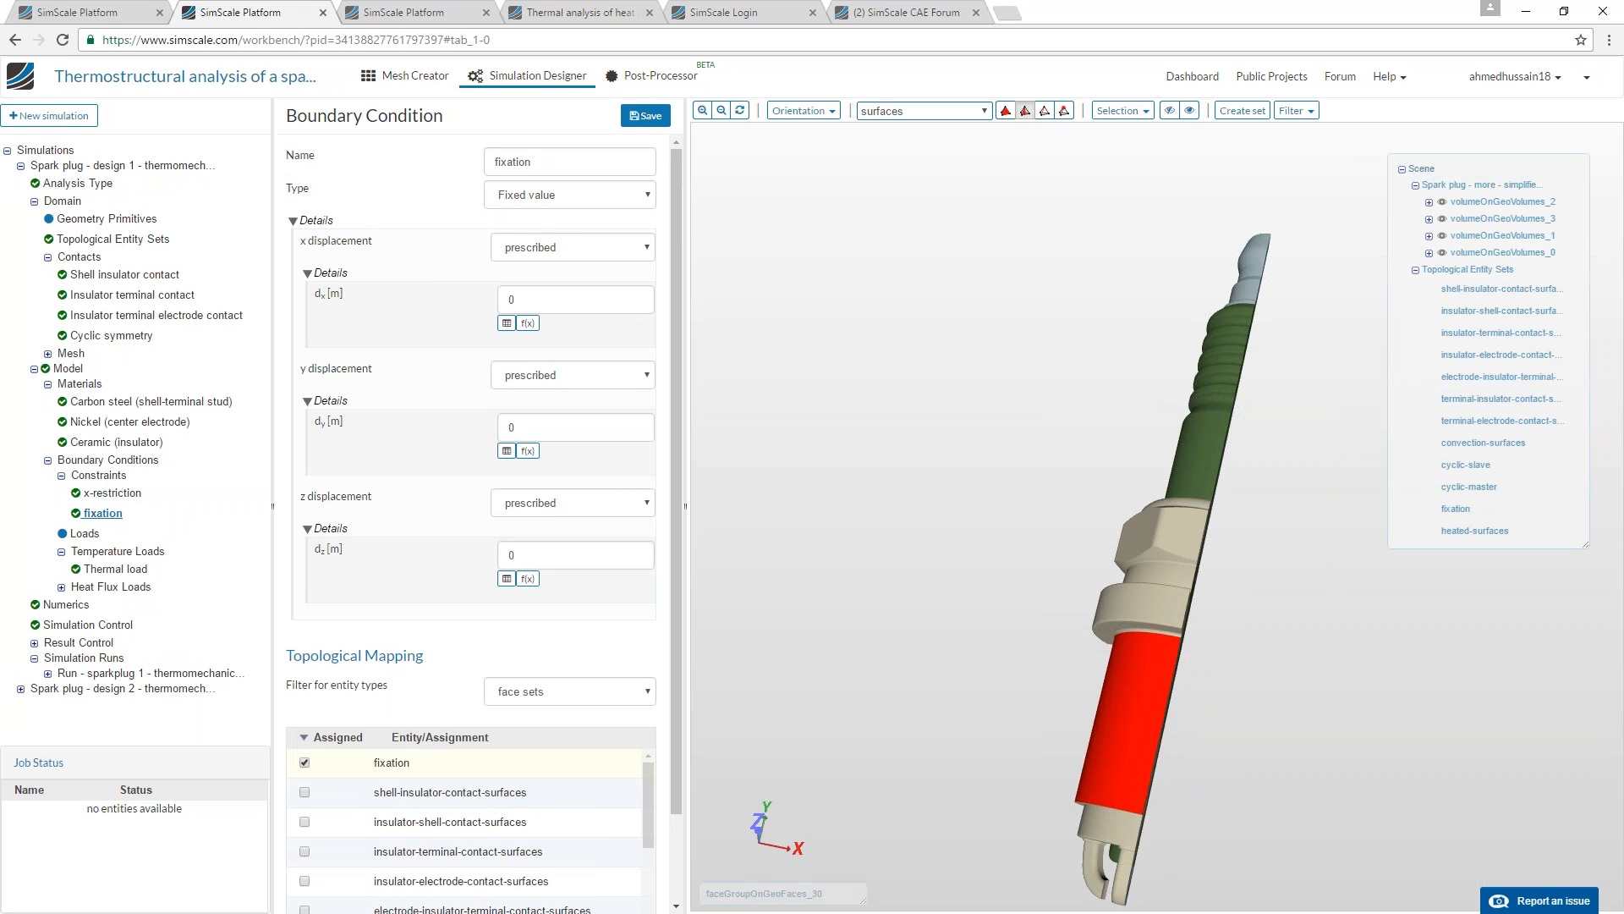
click(95, 569)
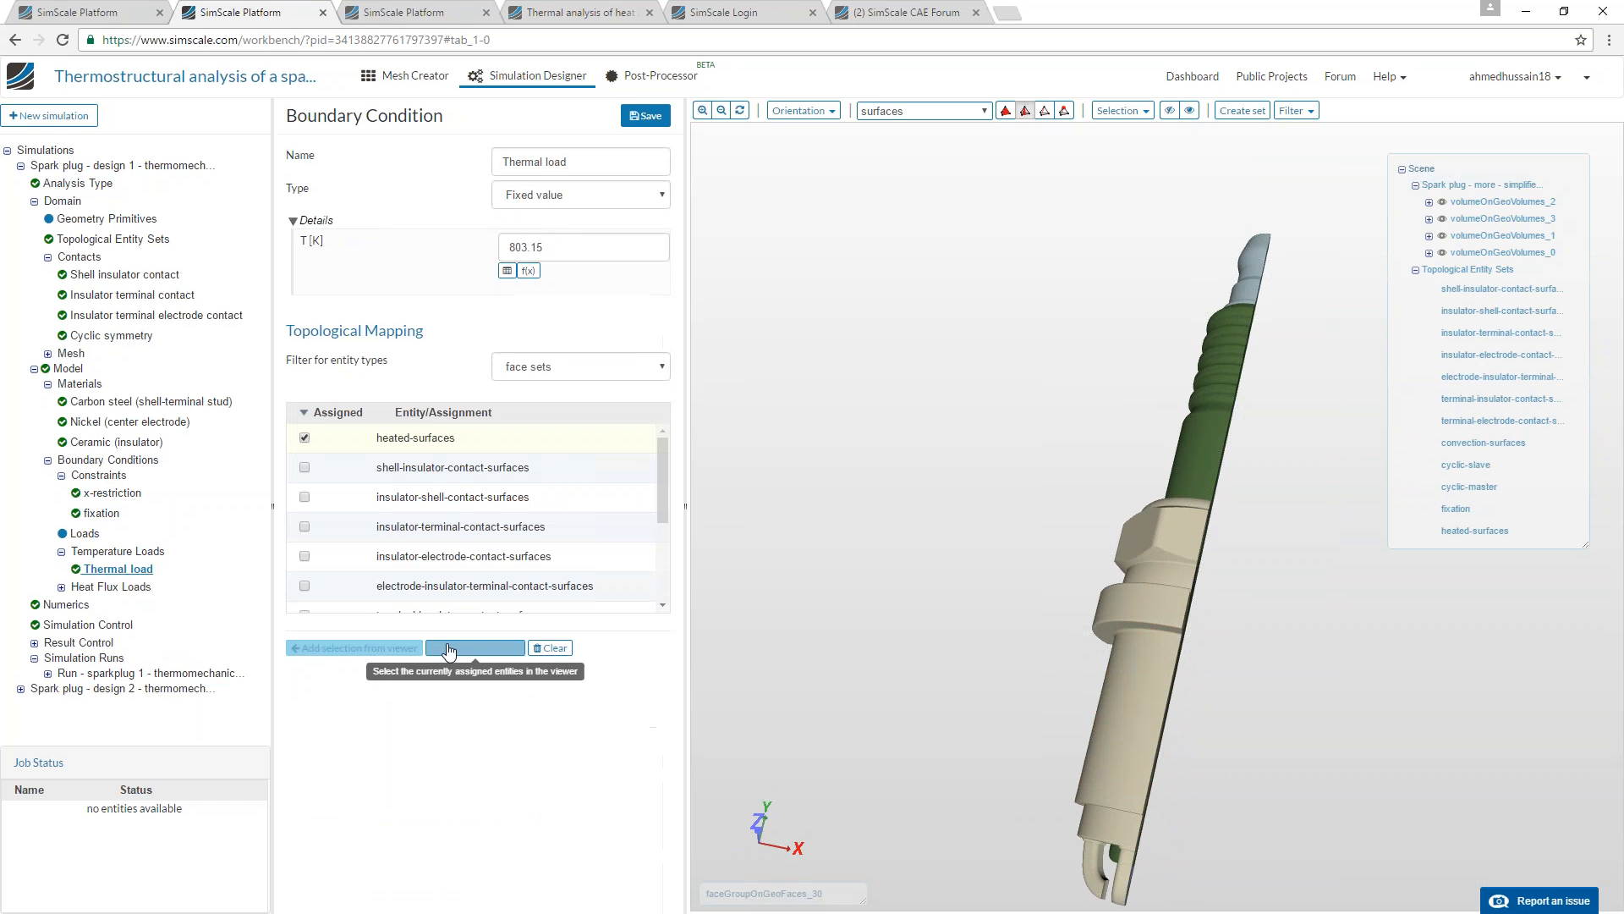
drag(508, 250, 570, 252)
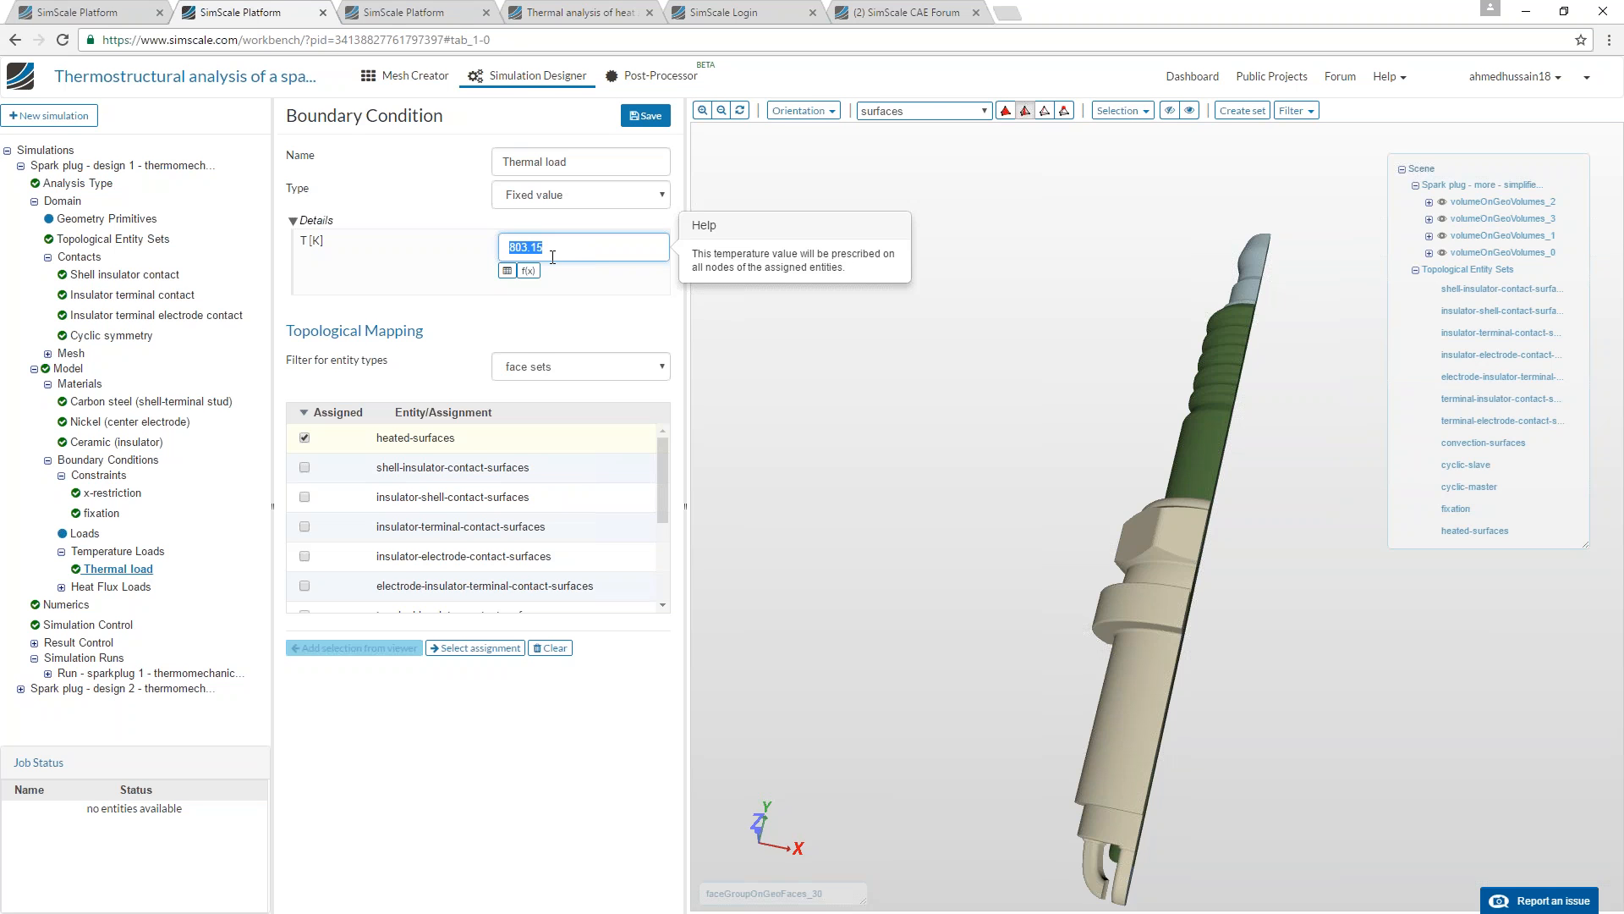
click(455, 648)
drag(925, 576, 843, 484)
drag(845, 482, 917, 479)
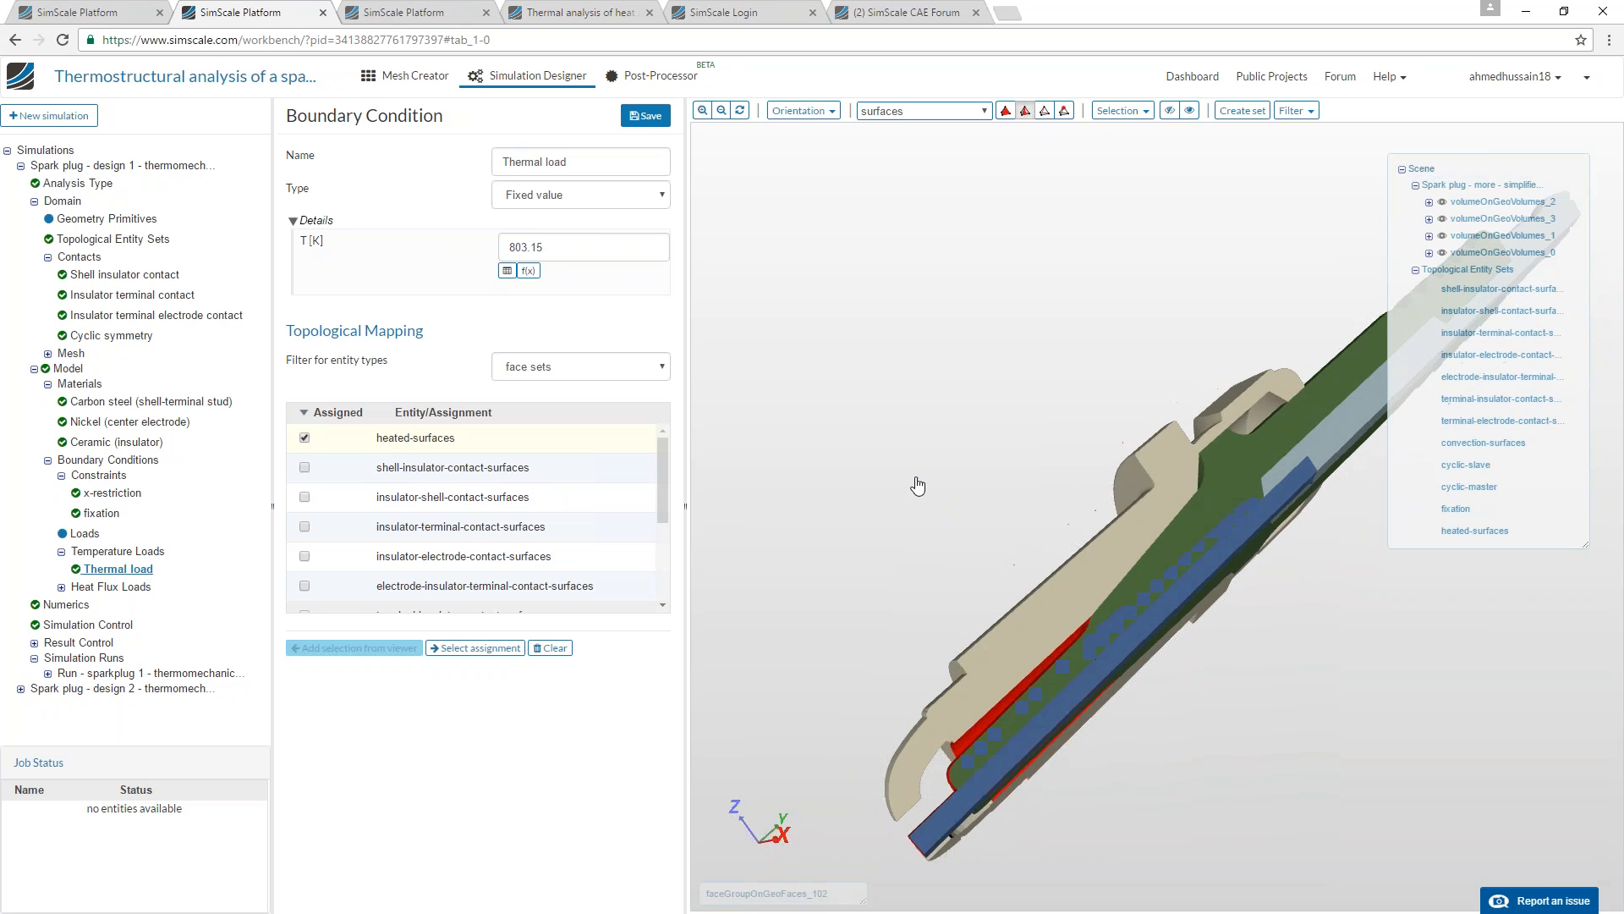
Review the Air convection heat flux's coefficient and reference temperature, highlight its assigned convection-surfaces faces and examine them around the spark plug.
click(61, 586)
click(121, 604)
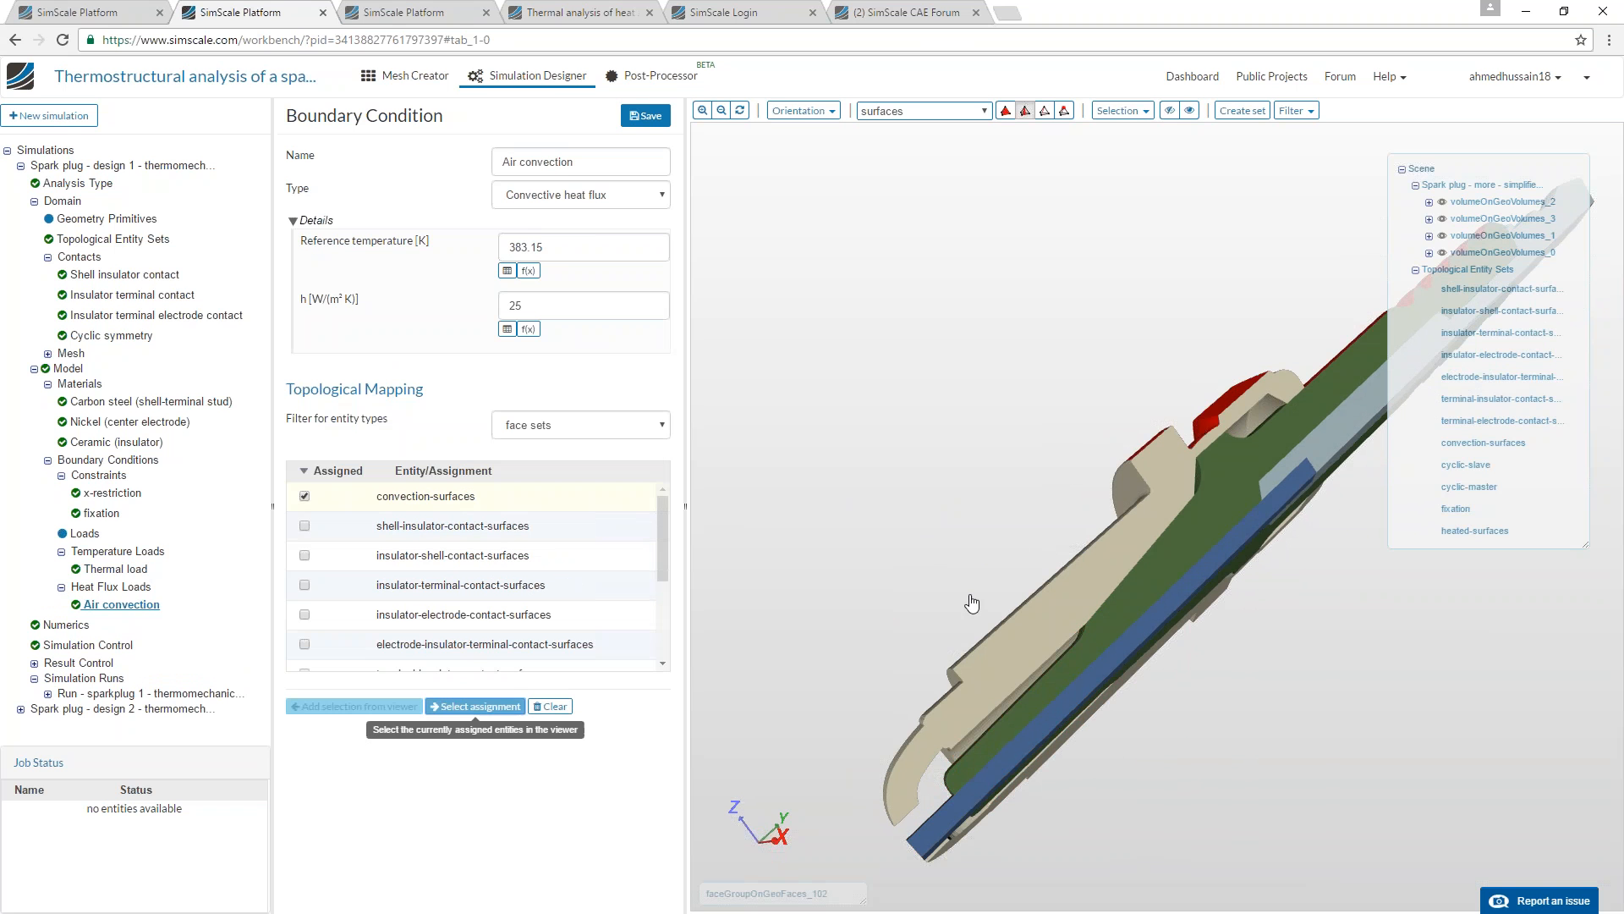
click(475, 706)
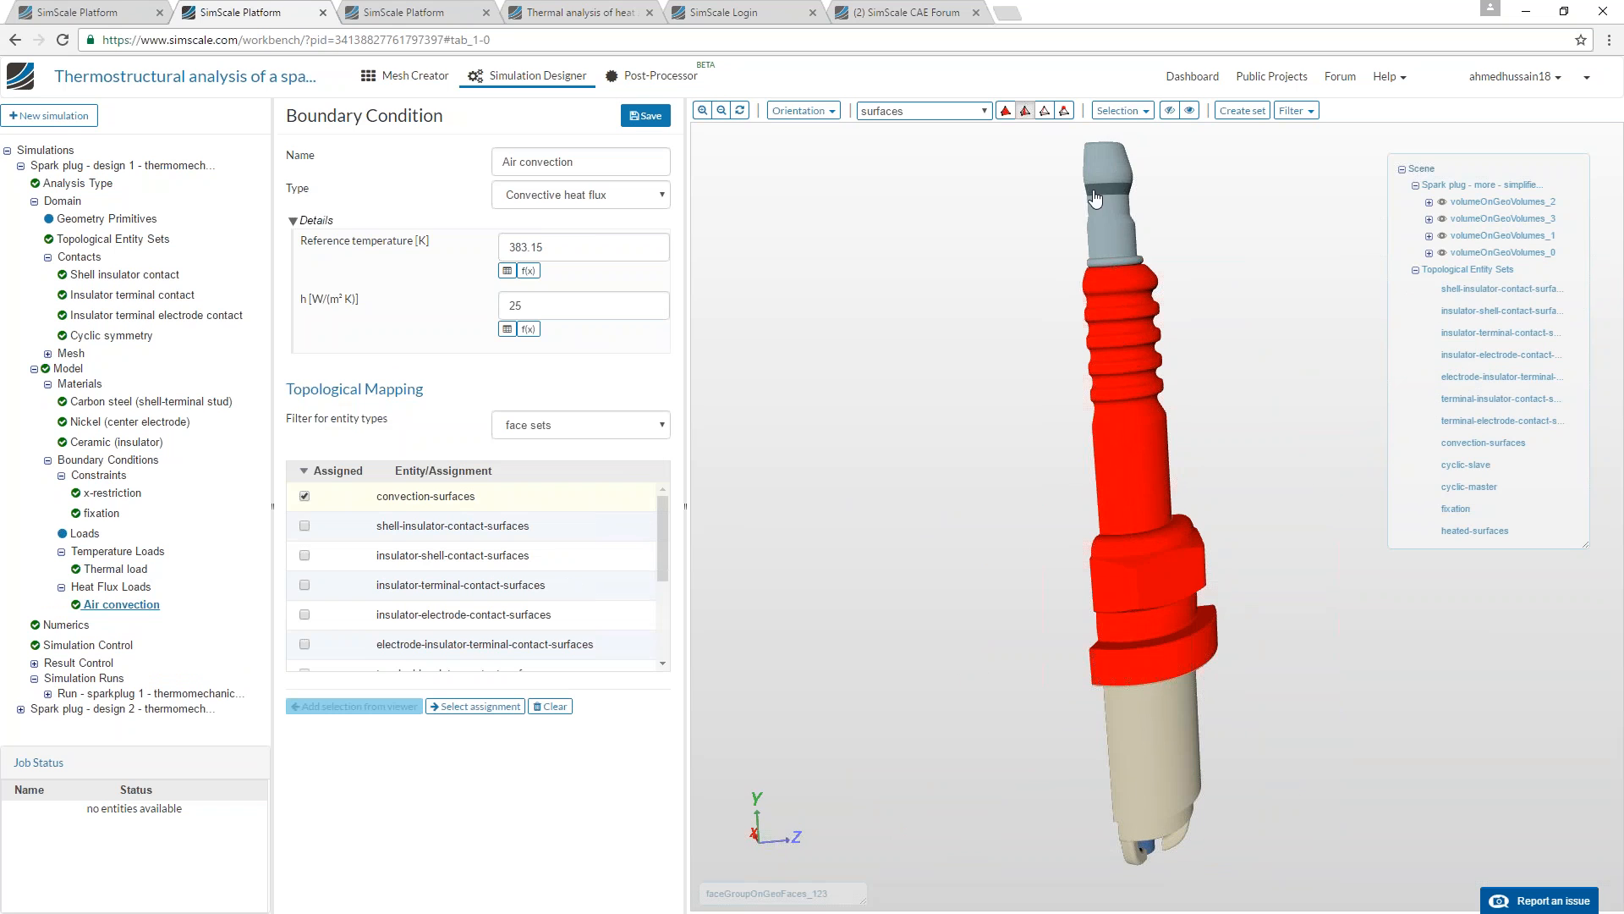
drag(1069, 297, 1127, 170)
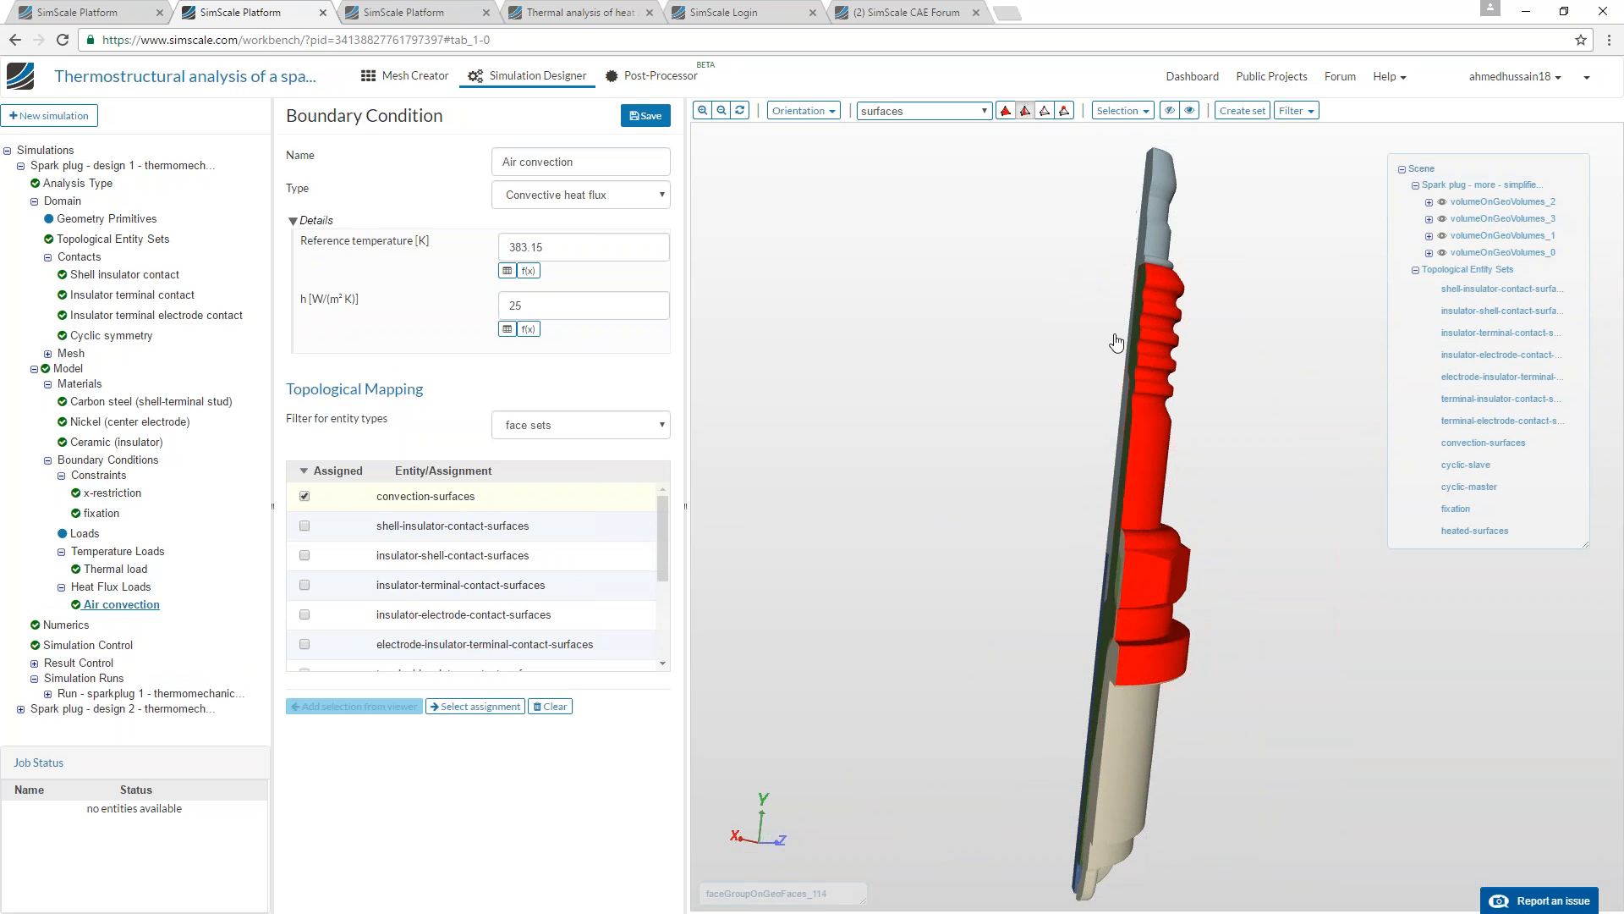
drag(1077, 417, 1131, 328)
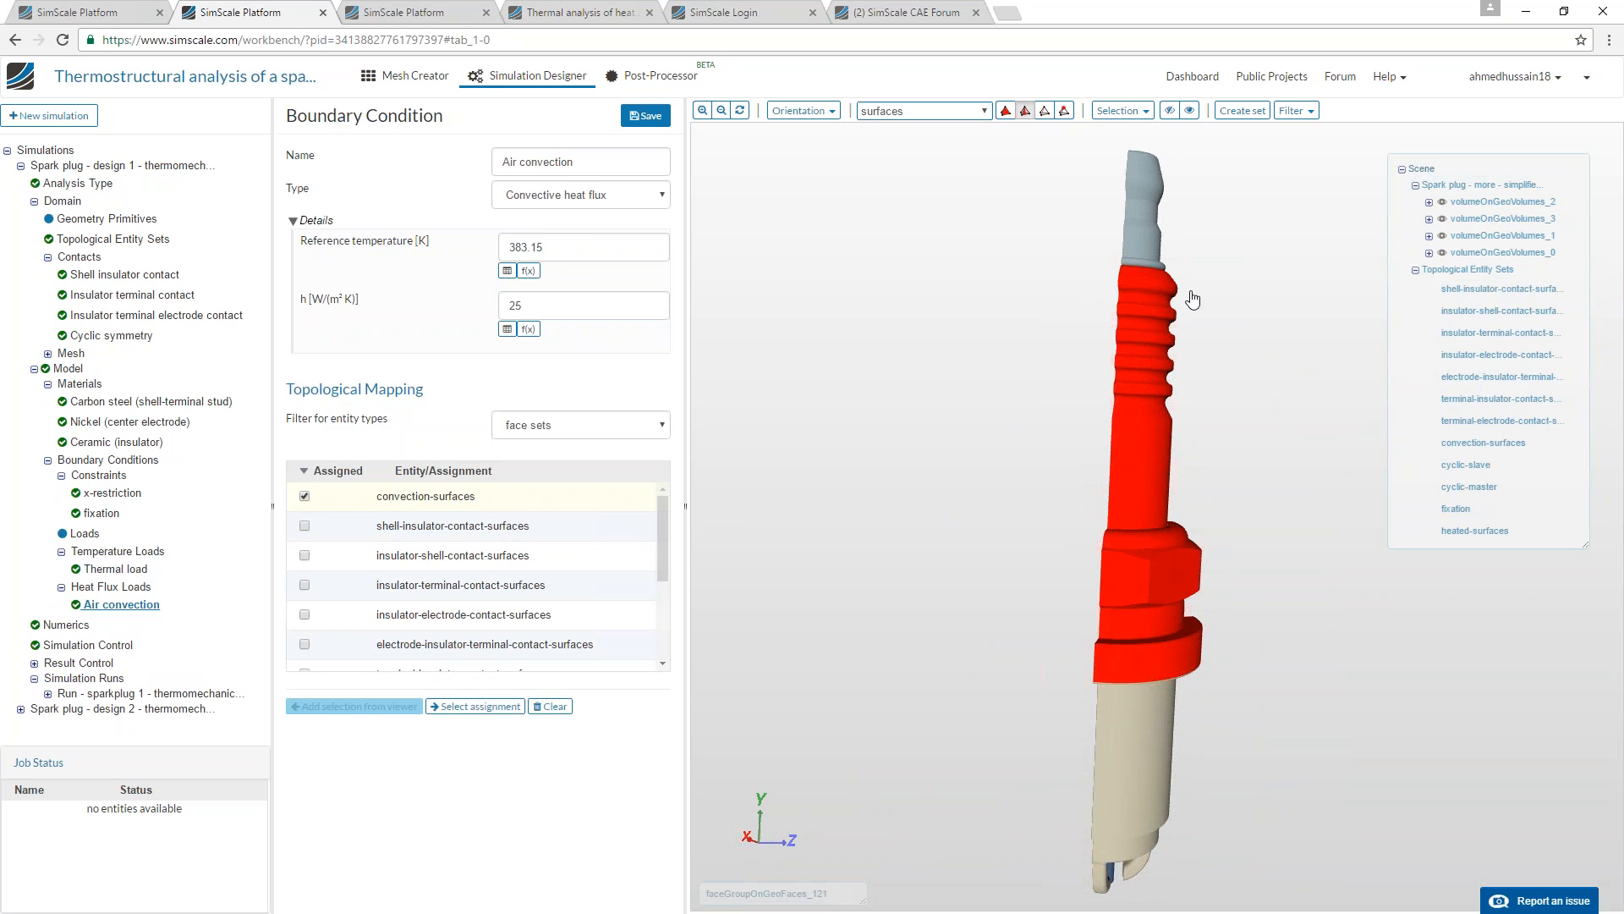
drag(1075, 620, 1019, 618)
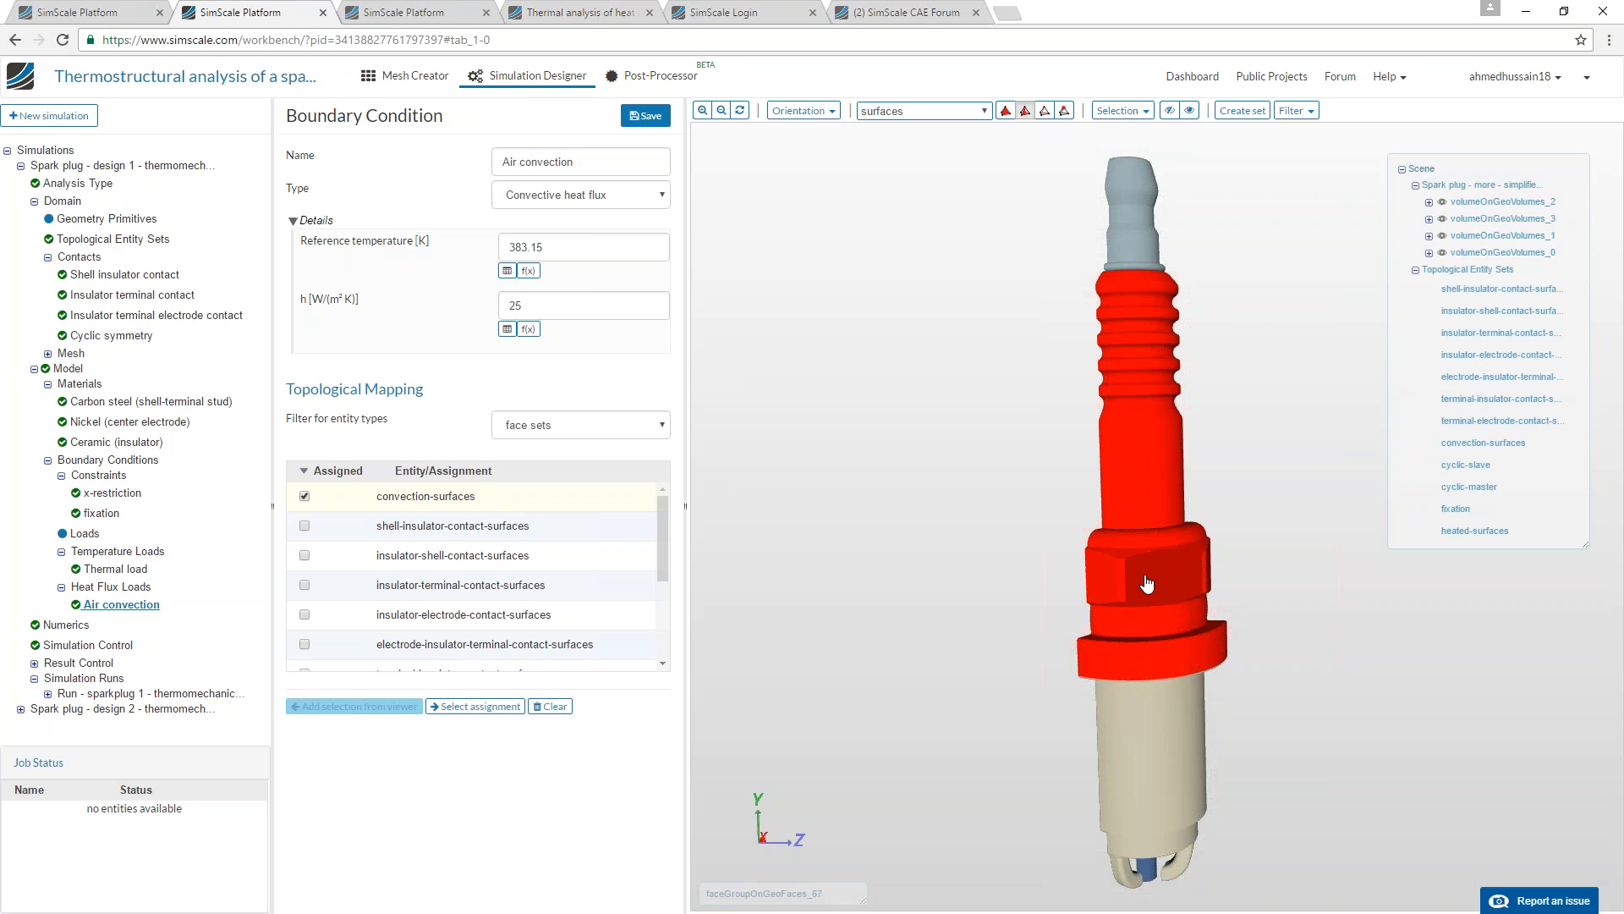
double_click(550, 304)
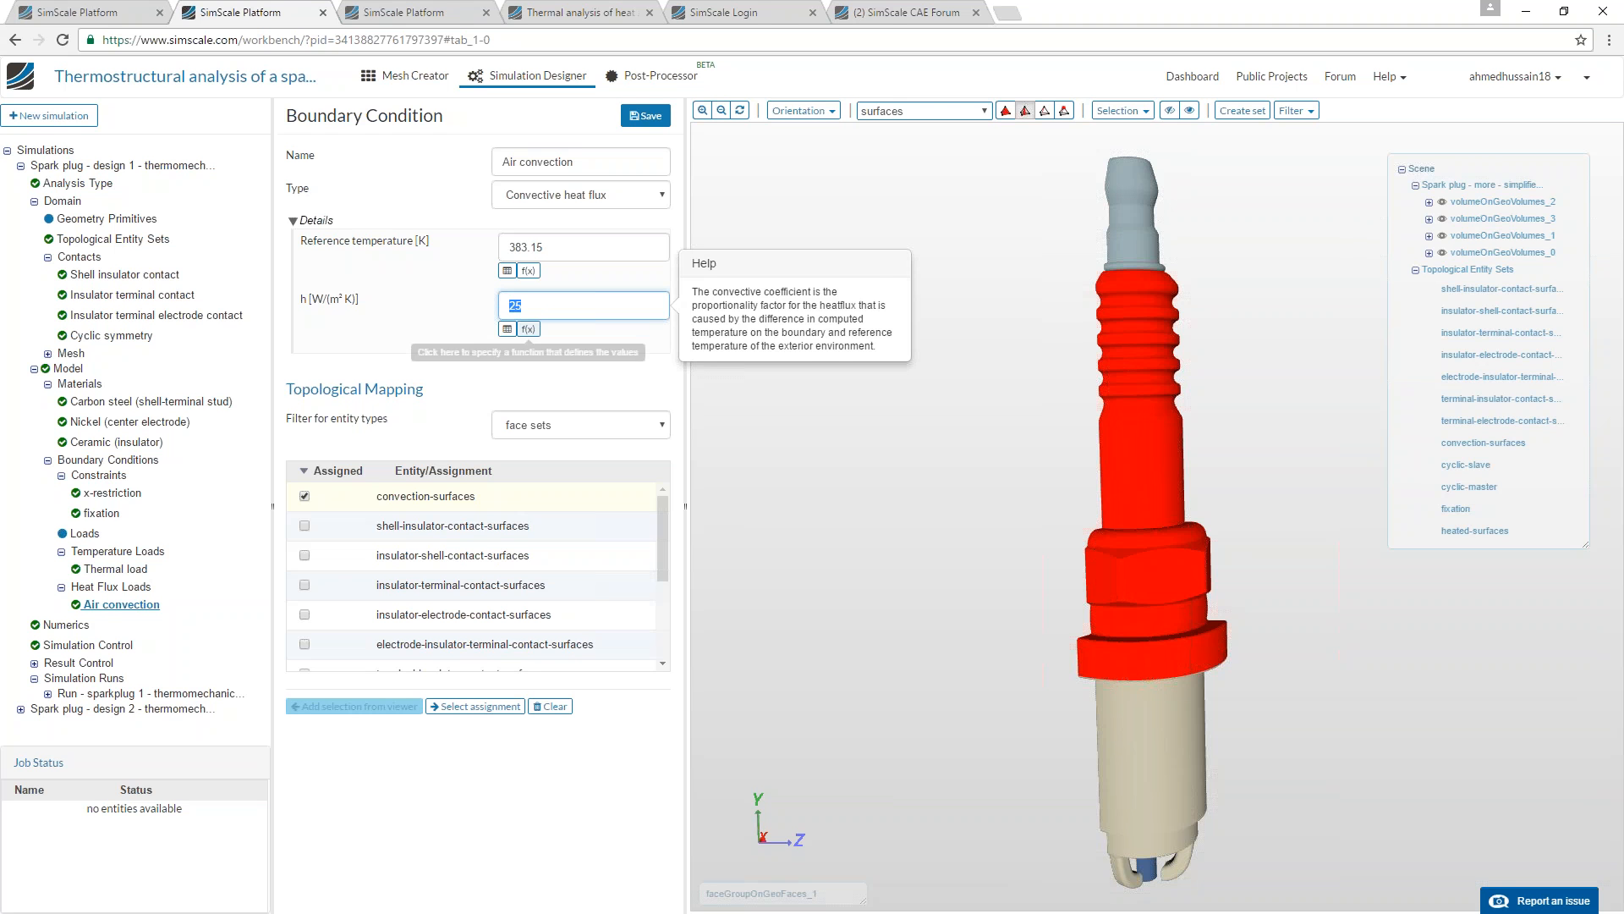
double_click(555, 248)
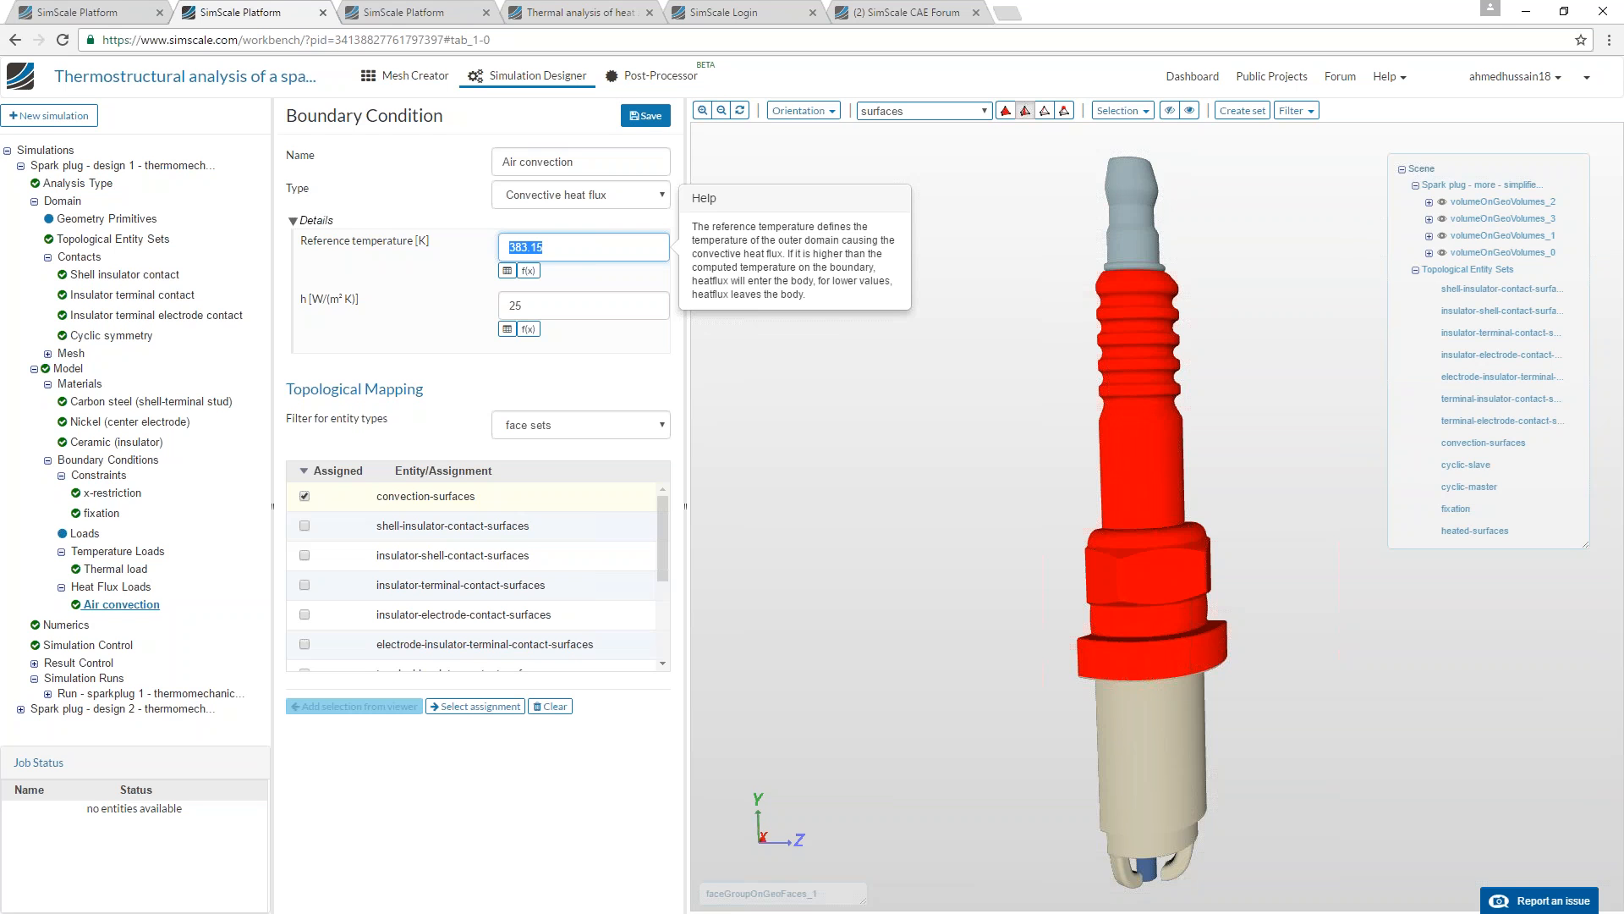
mouse_move(936, 551)
mouse_down()
mouse_move(1033, 551)
mouse_move(932, 519)
mouse_up()
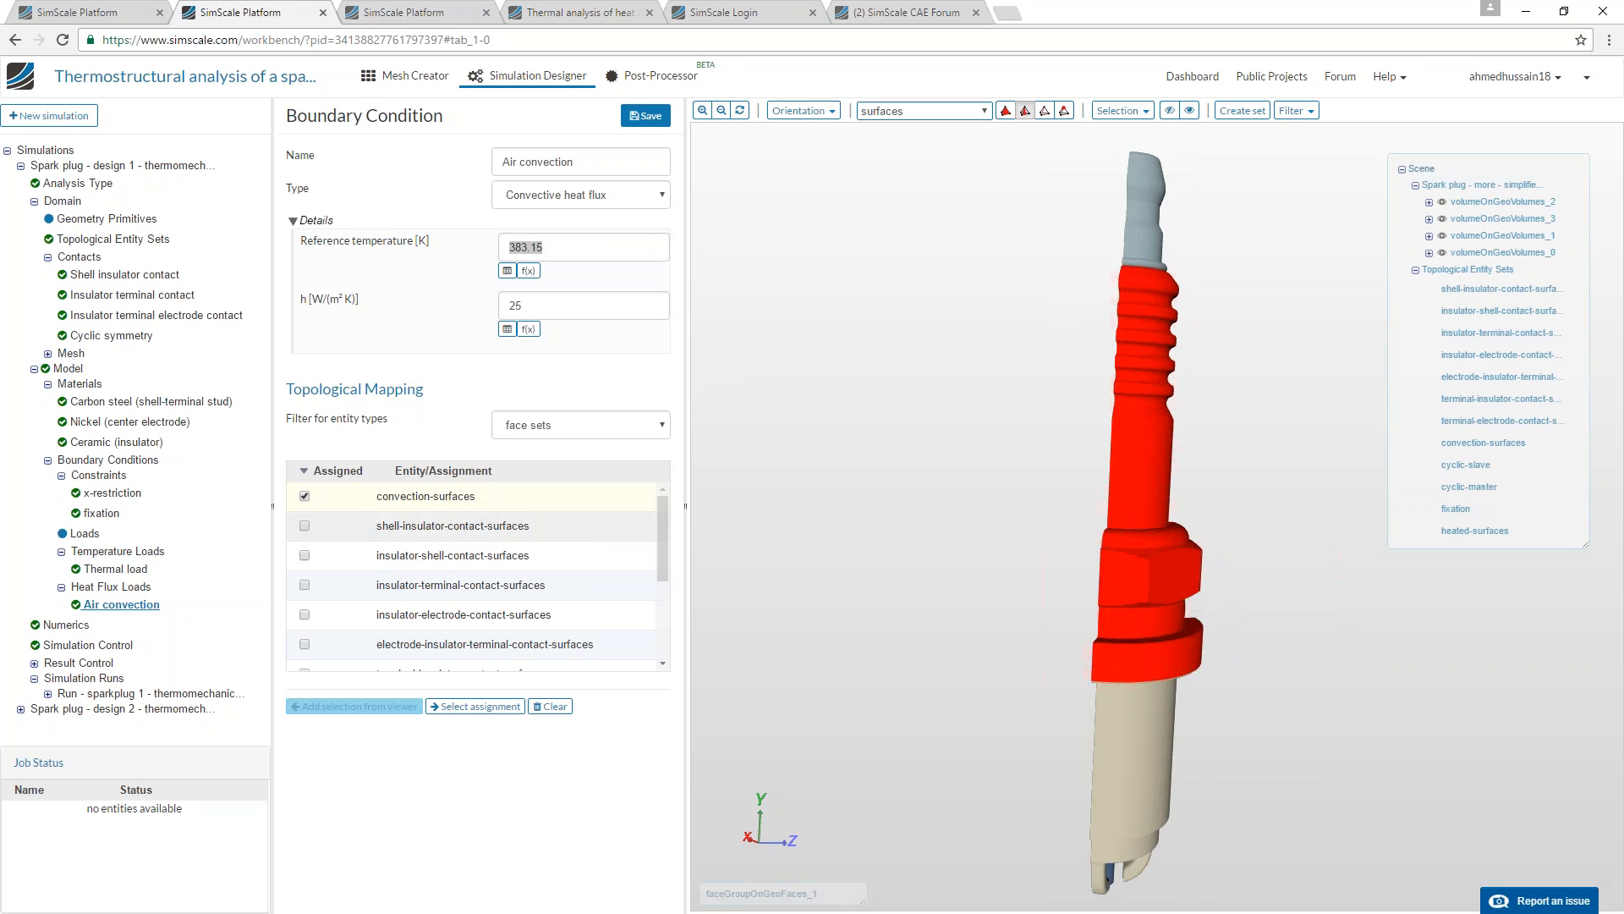
Review design 1's numerics, simulation control, sparkplug 1 run details and the solution fields under result control.
click(83, 625)
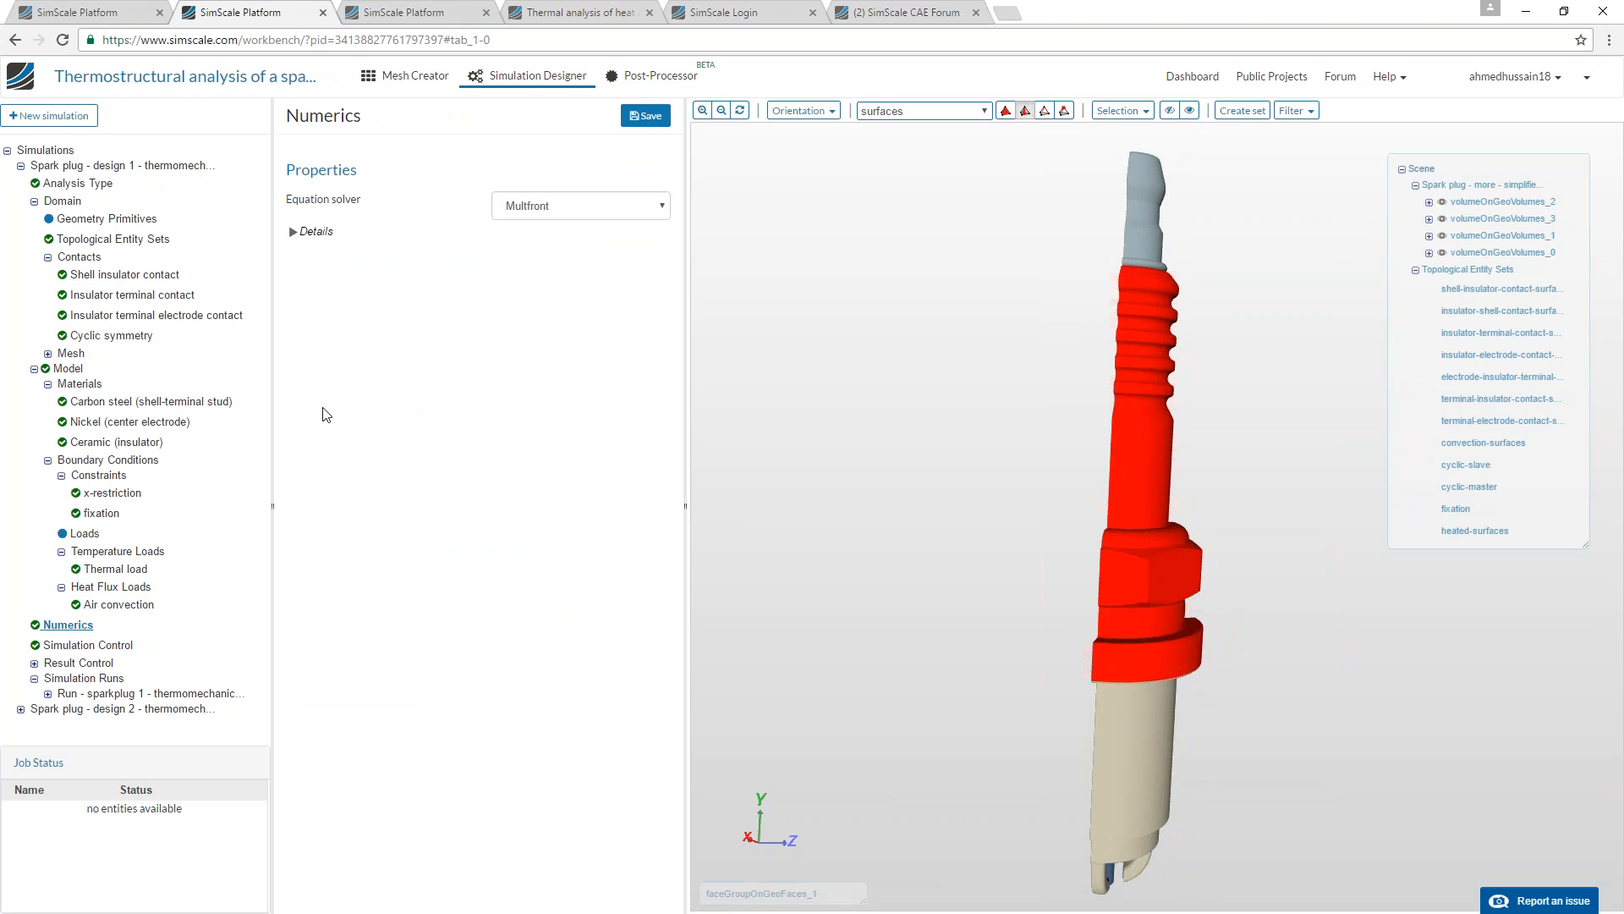
click(102, 643)
click(319, 188)
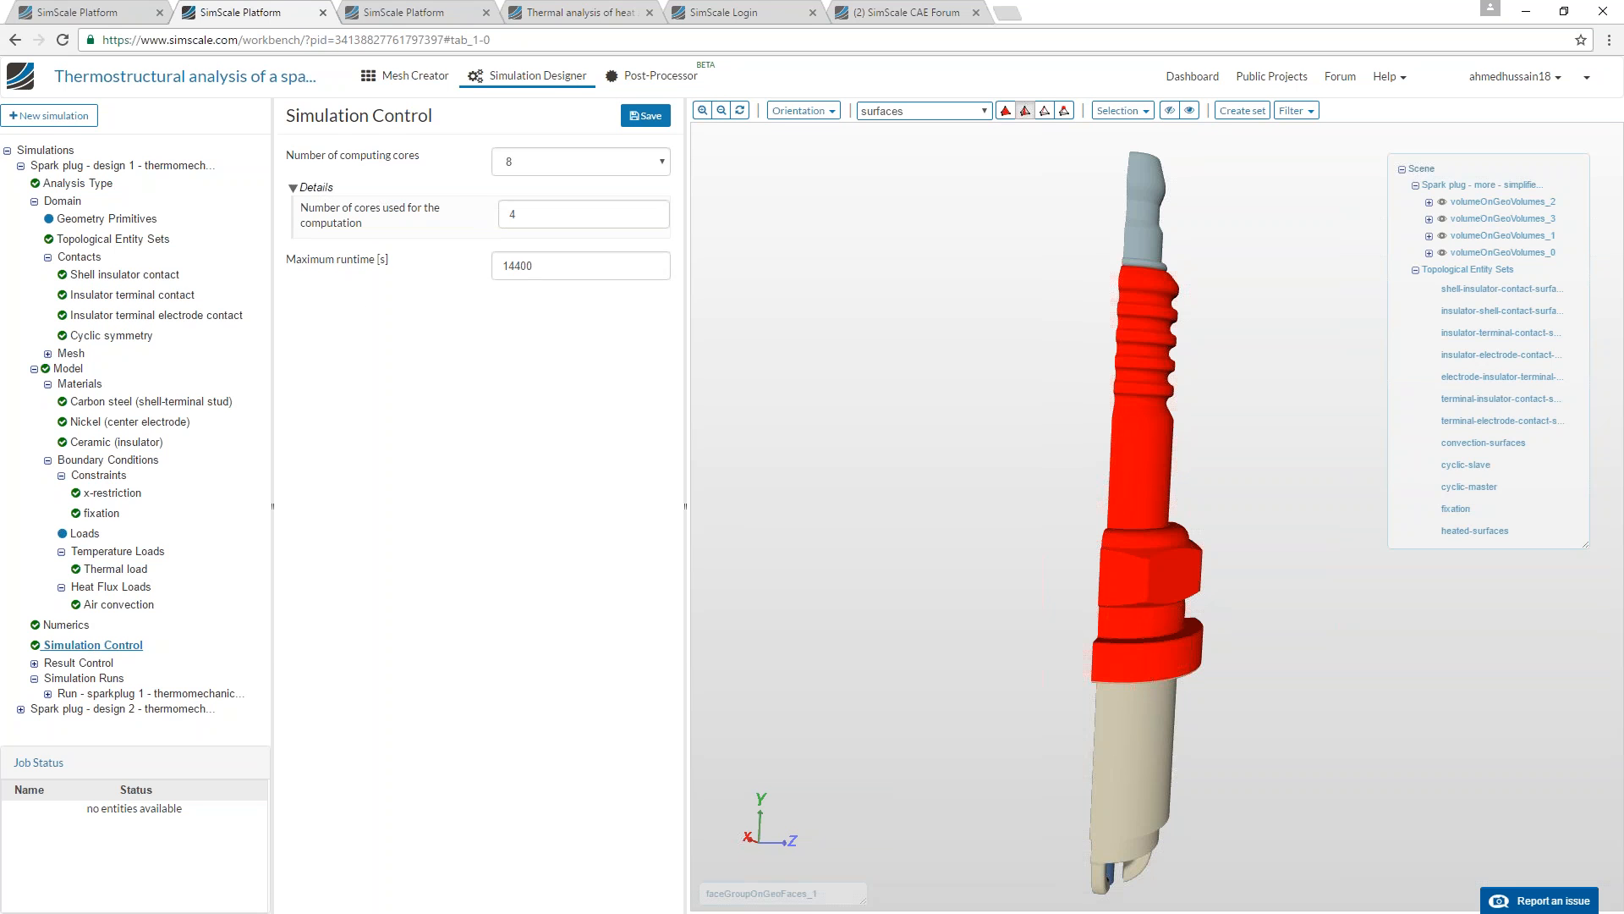
click(85, 693)
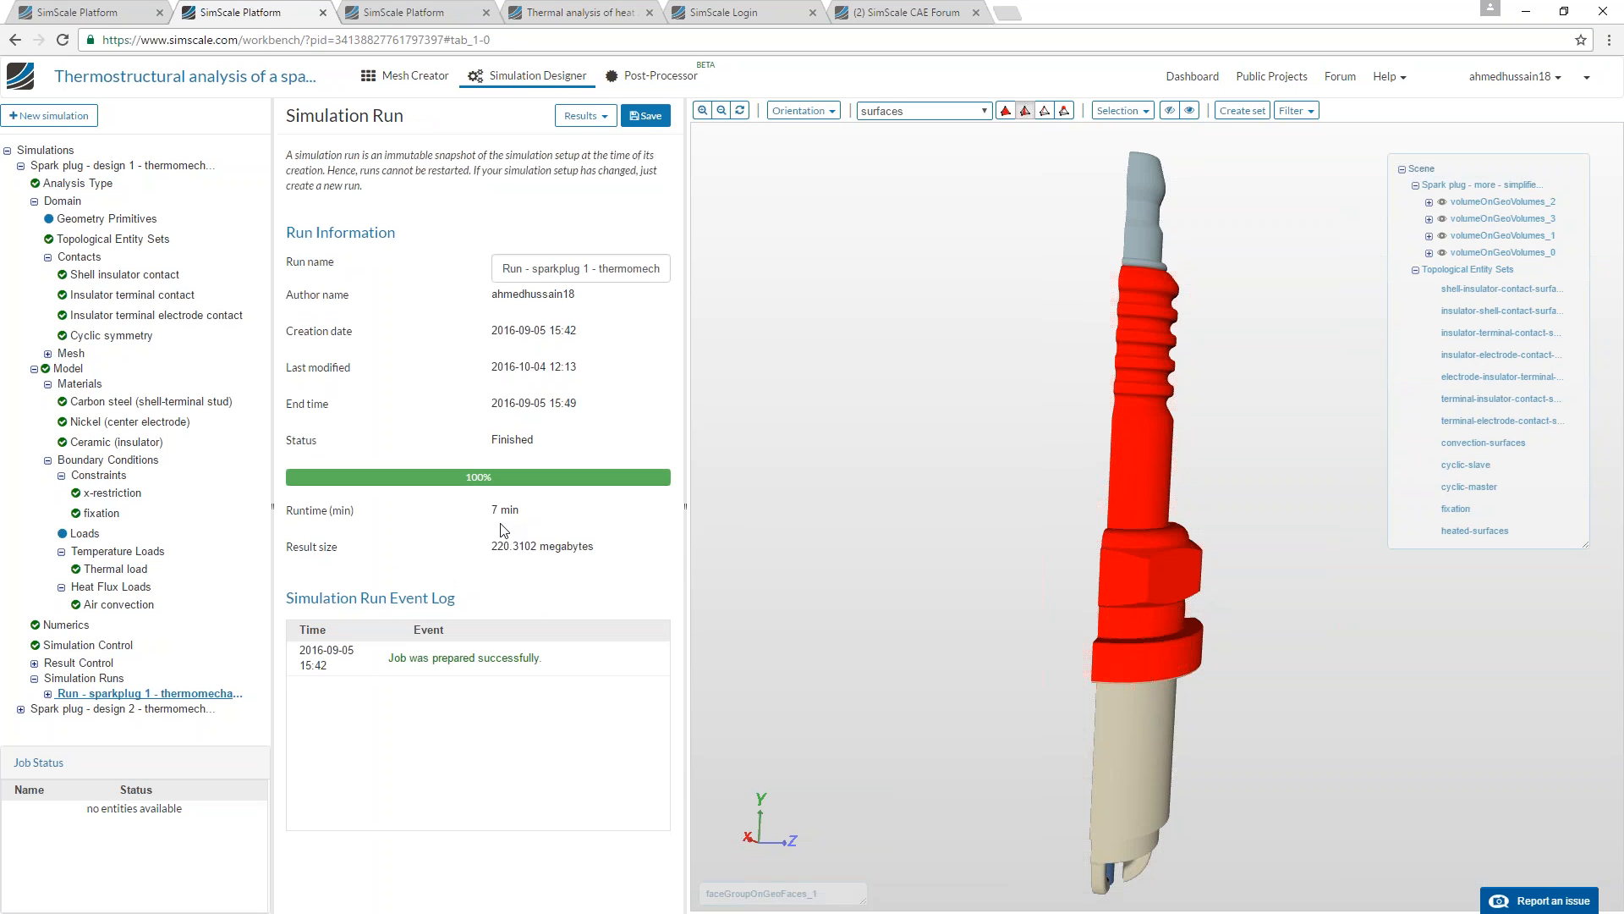
click(33, 662)
scroll(59, 665, down, 1)
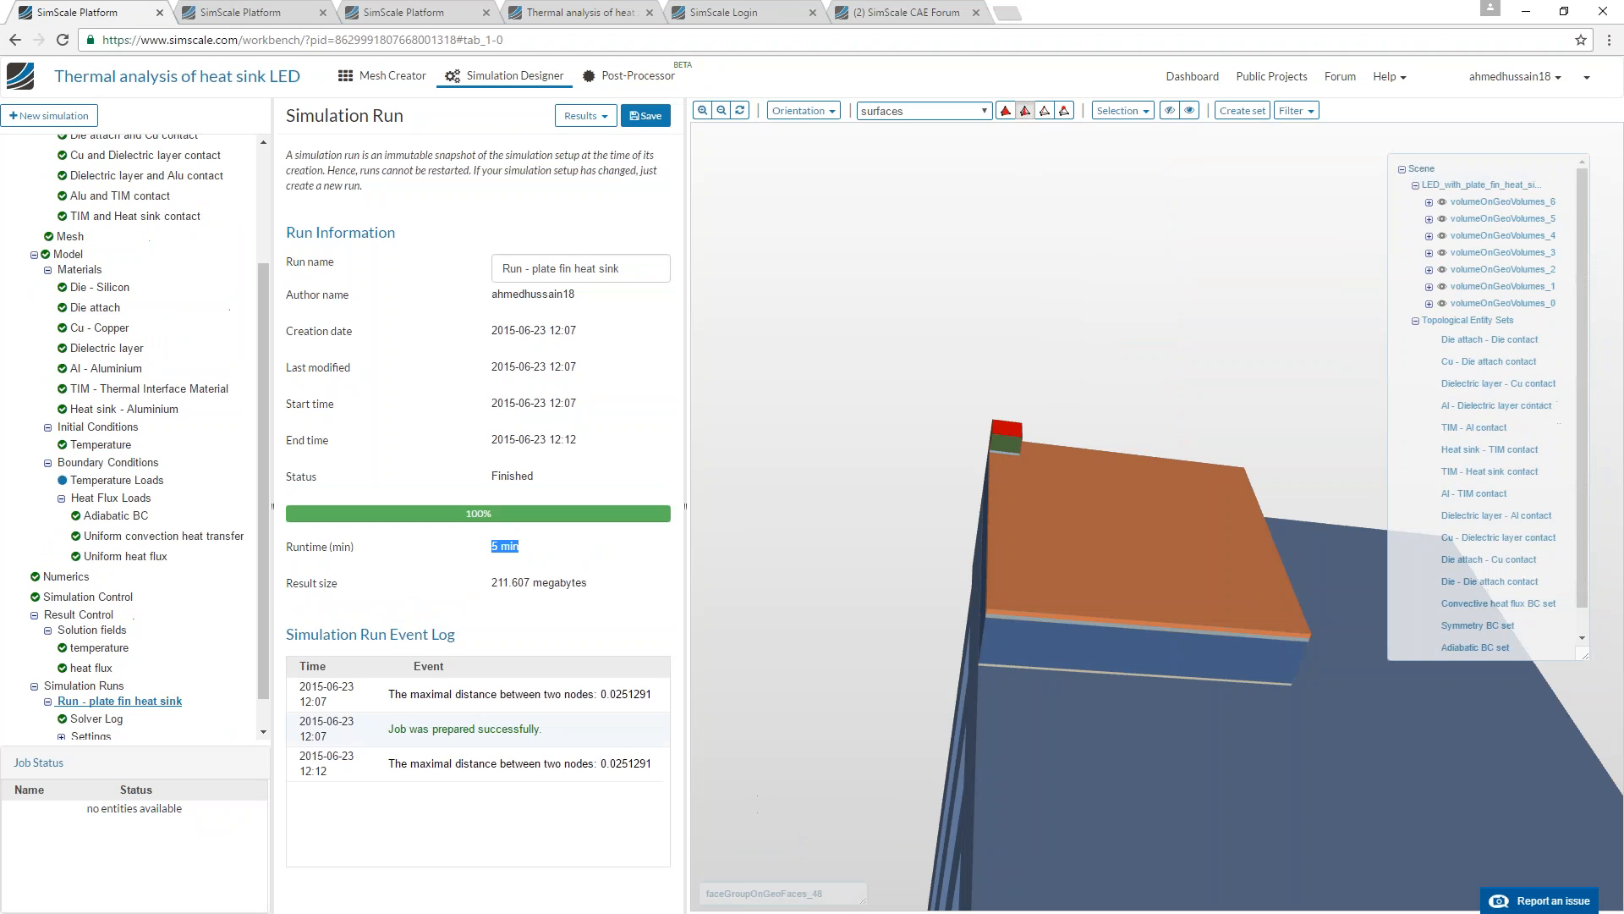
Switch to the heat sink LED project's post-processing results and compare the temperature fields of the three heat sinks from several angles.
click(634, 77)
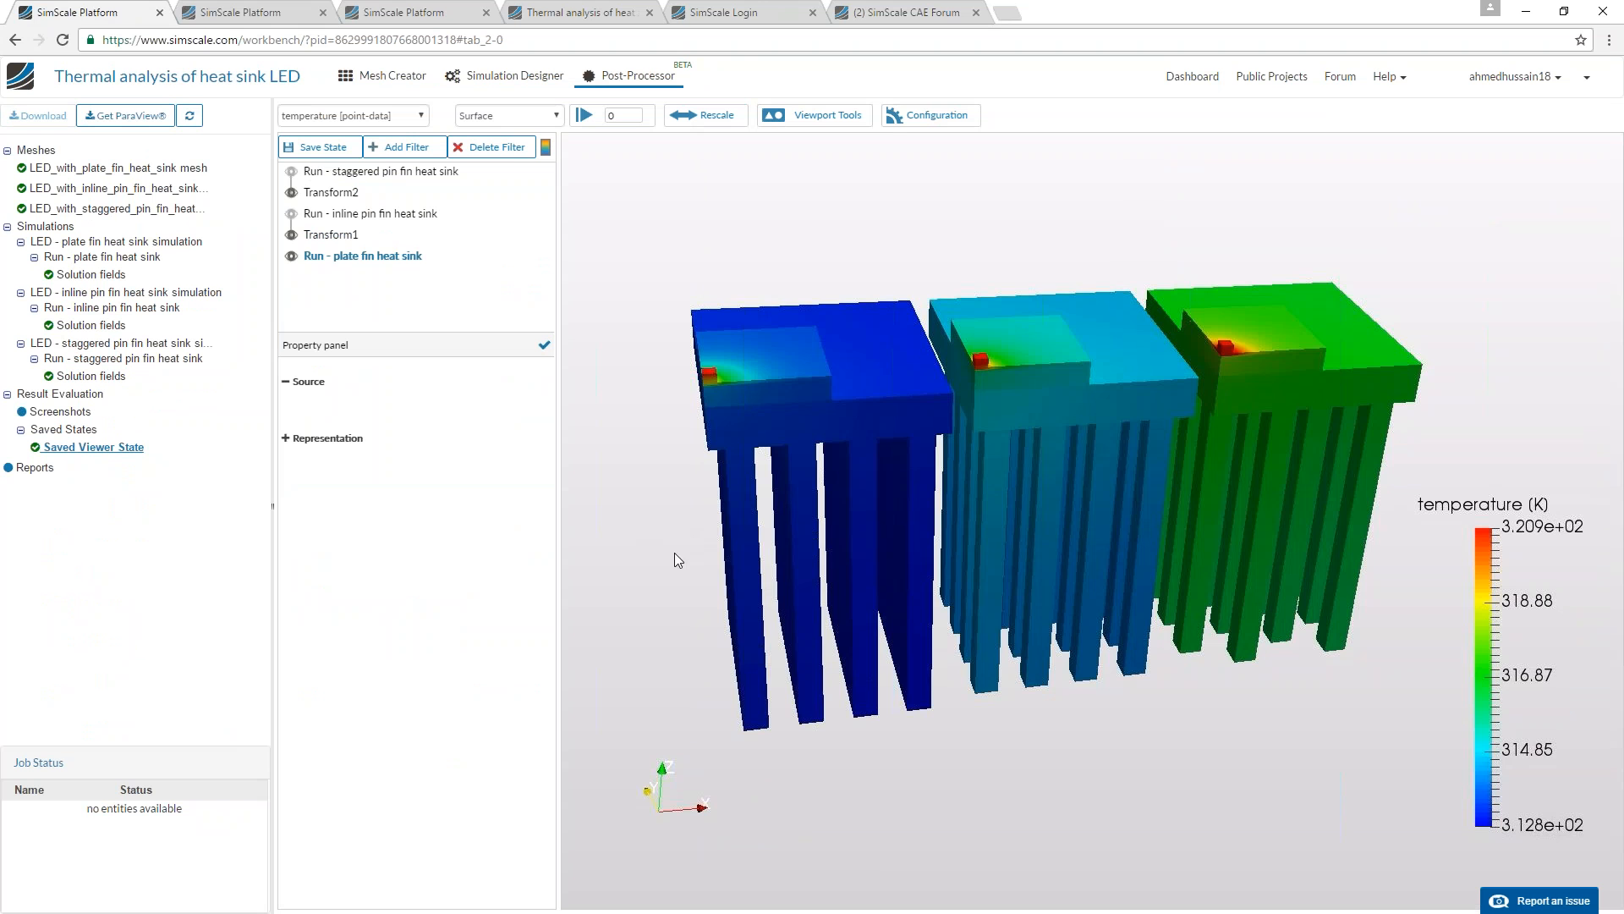
scroll(673, 561, up, 3)
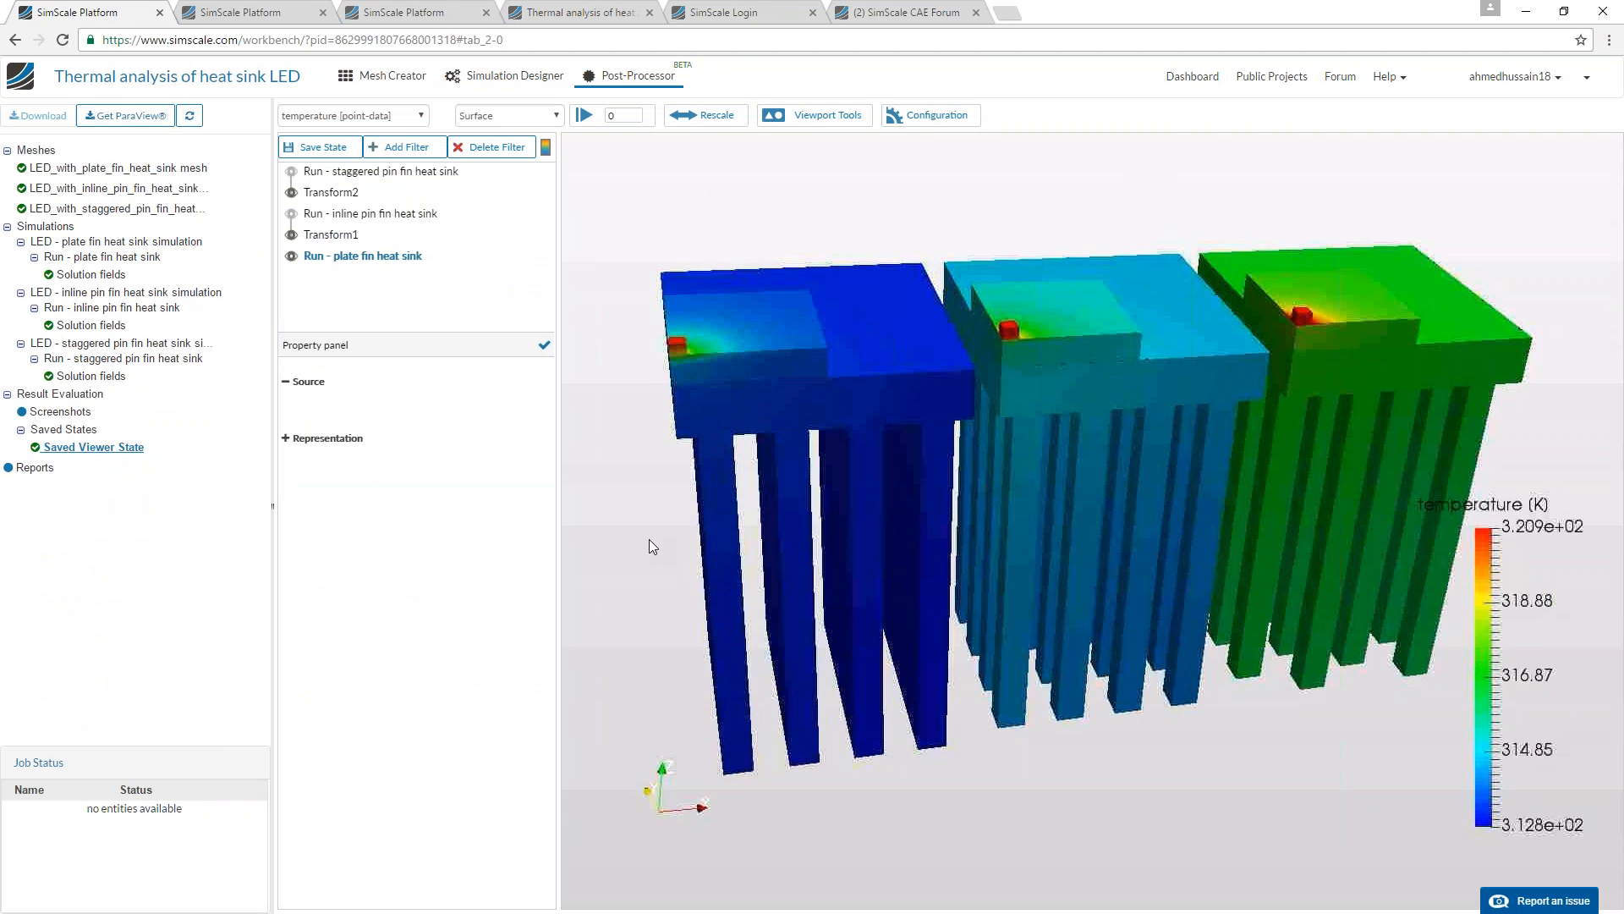
middle_drag(649, 540, 653, 538)
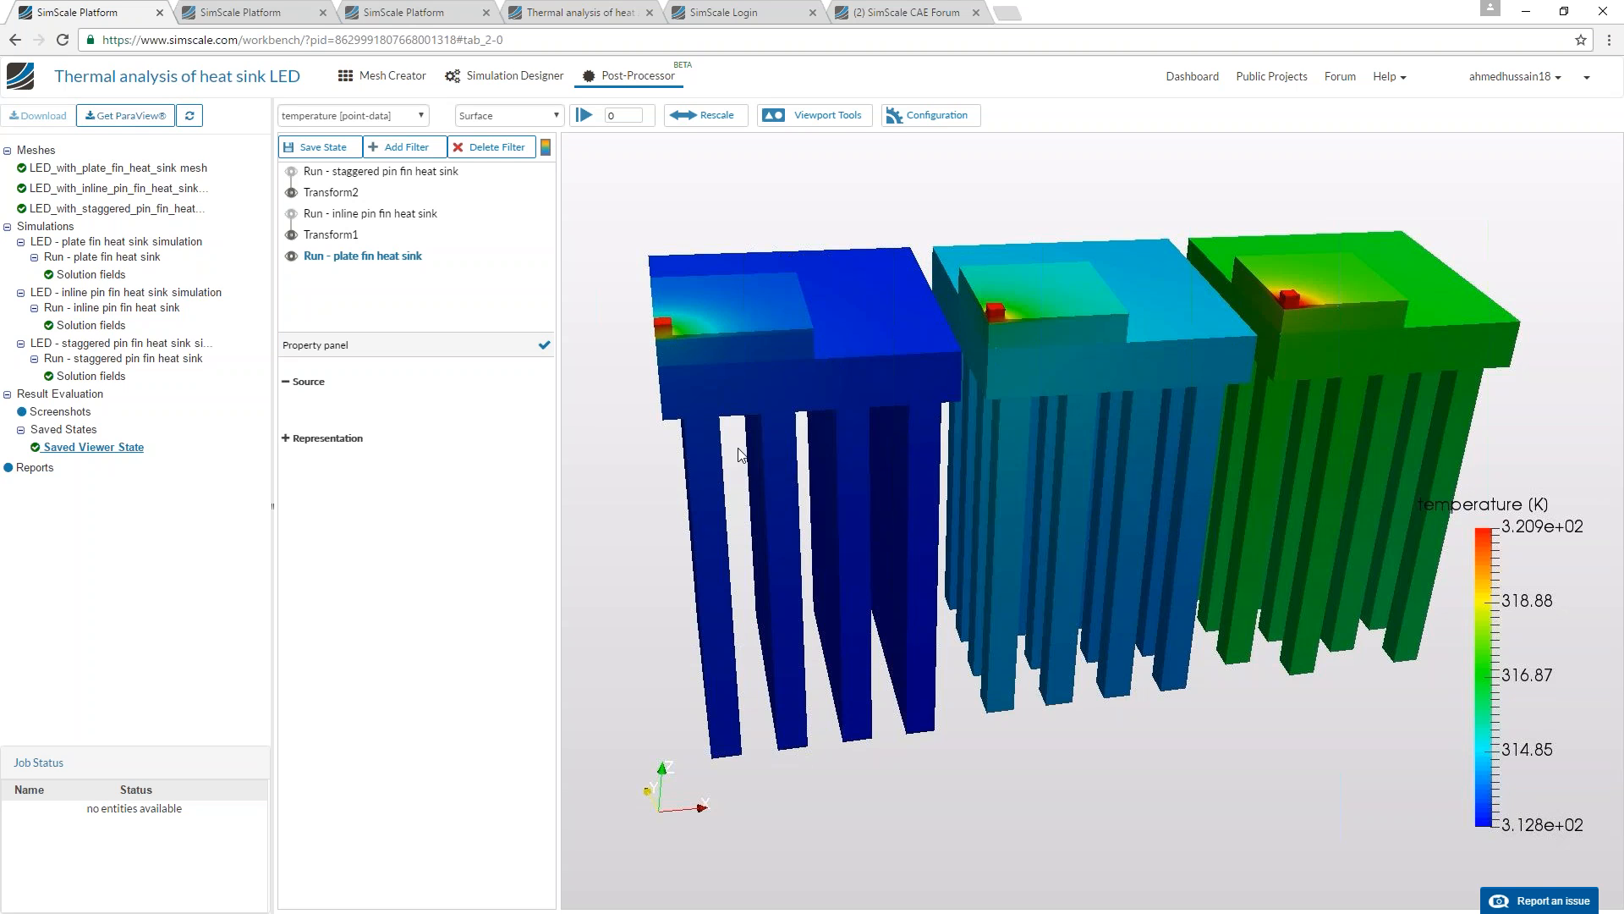
drag(794, 466, 878, 457)
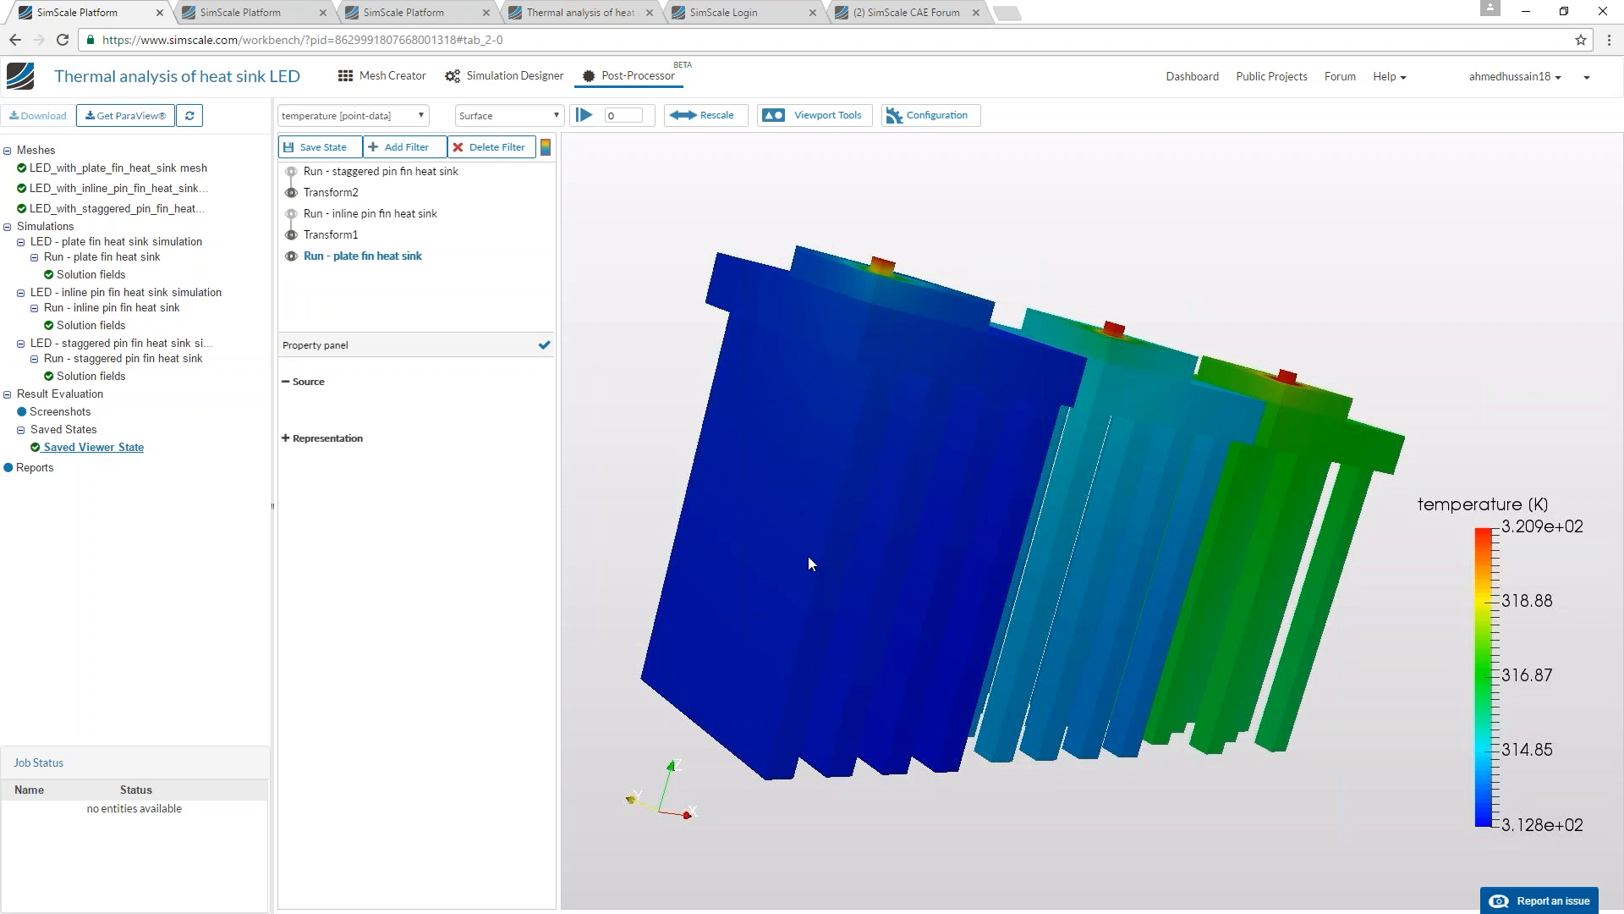
drag(1181, 615, 1151, 635)
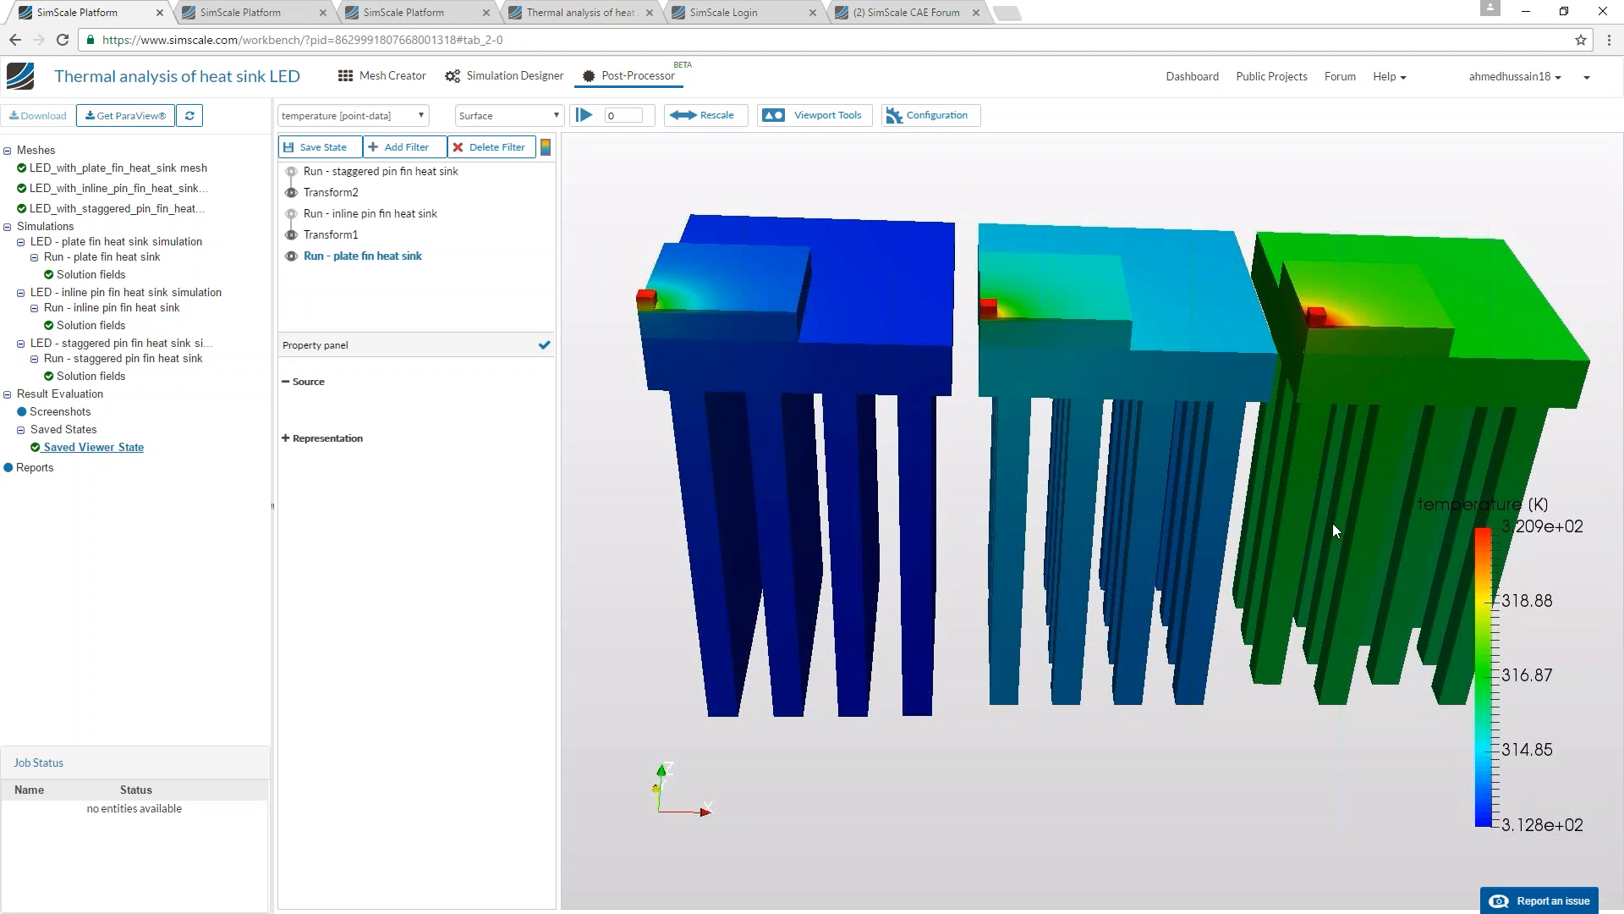
drag(1358, 460, 1341, 660)
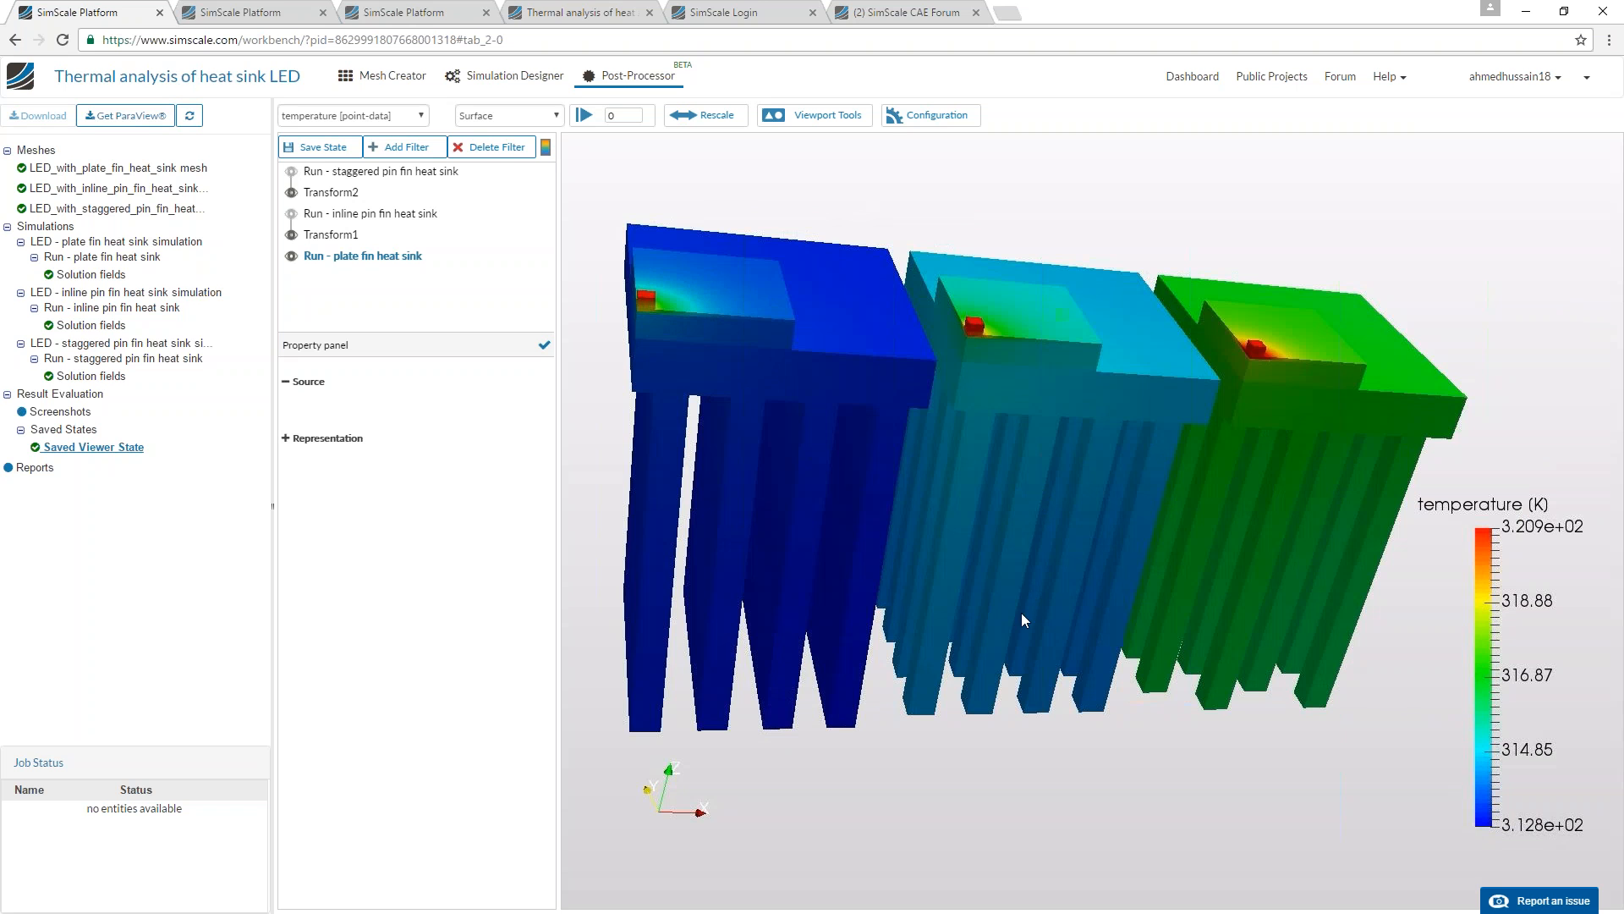
drag(1054, 611, 1263, 496)
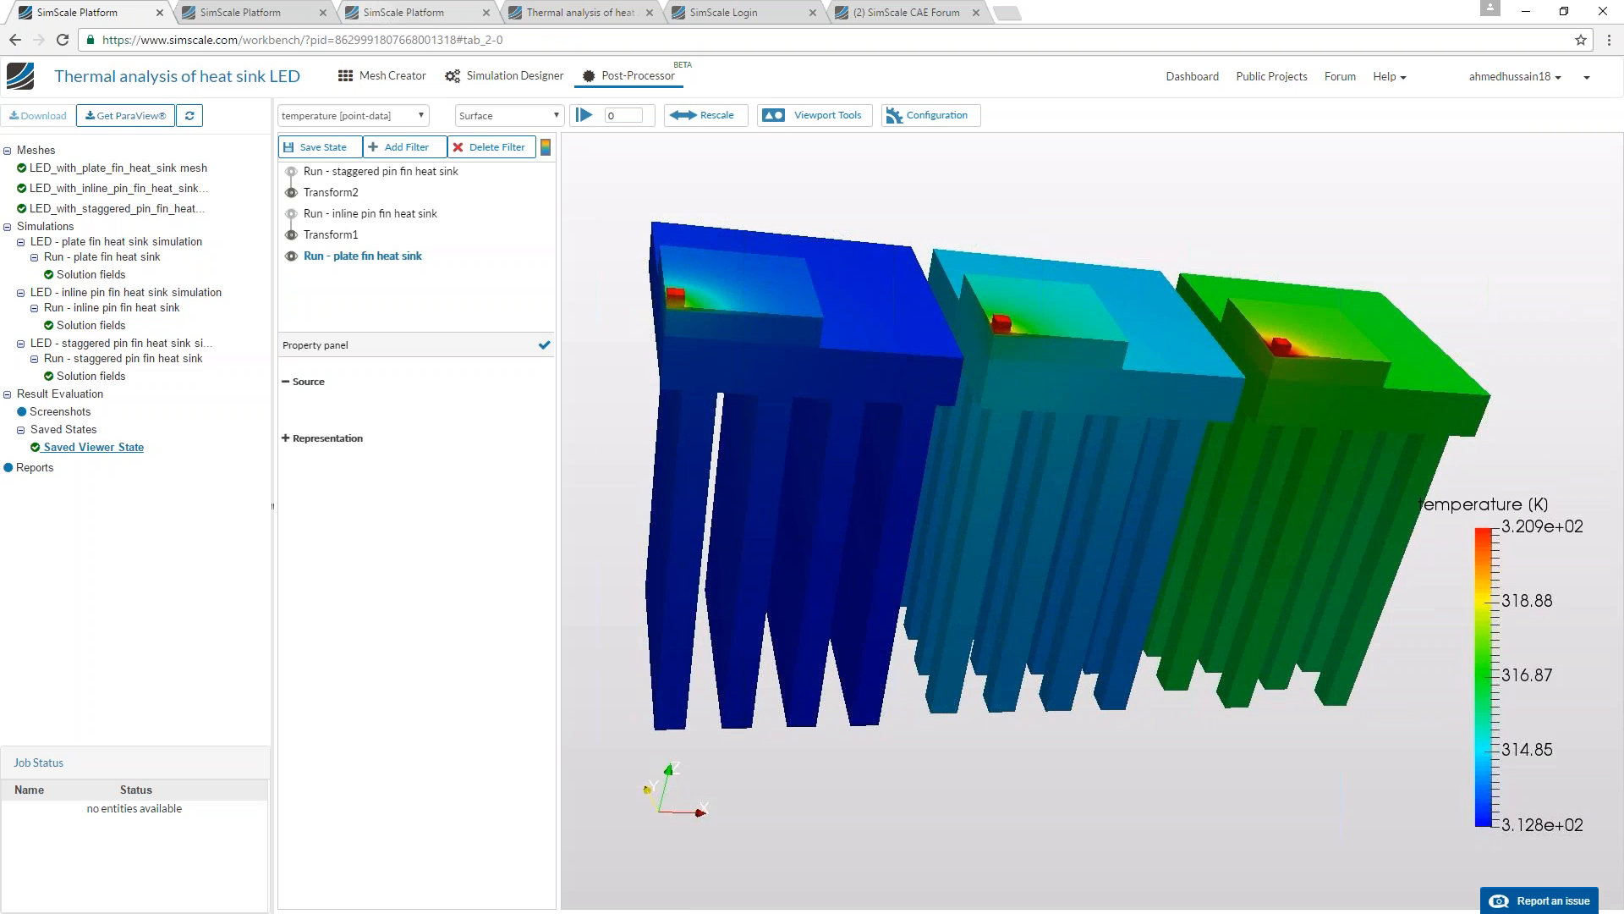
Switch back to the spark plug project and view both designs' von Mises stress results in post-processing.
click(311, 22)
click(661, 75)
scroll(662, 416, up, 1)
drag(652, 418, 631, 420)
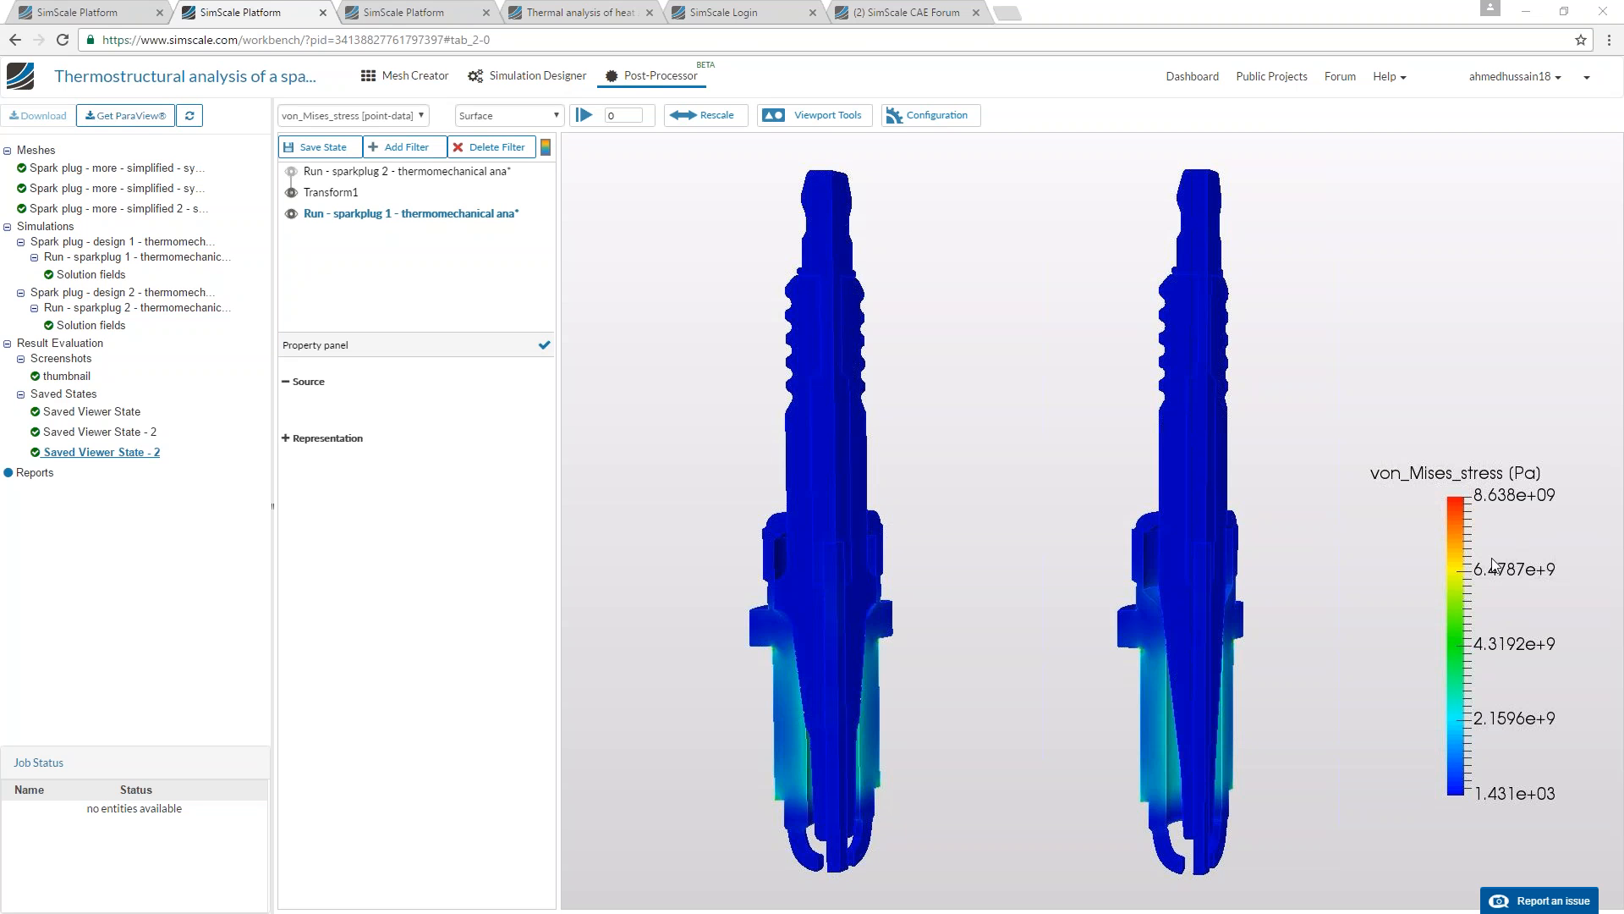
Revisit the sparkplug 1 run's setup and solution fields, then compare the two designs' von Mises stress sections in post-processing.
click(527, 75)
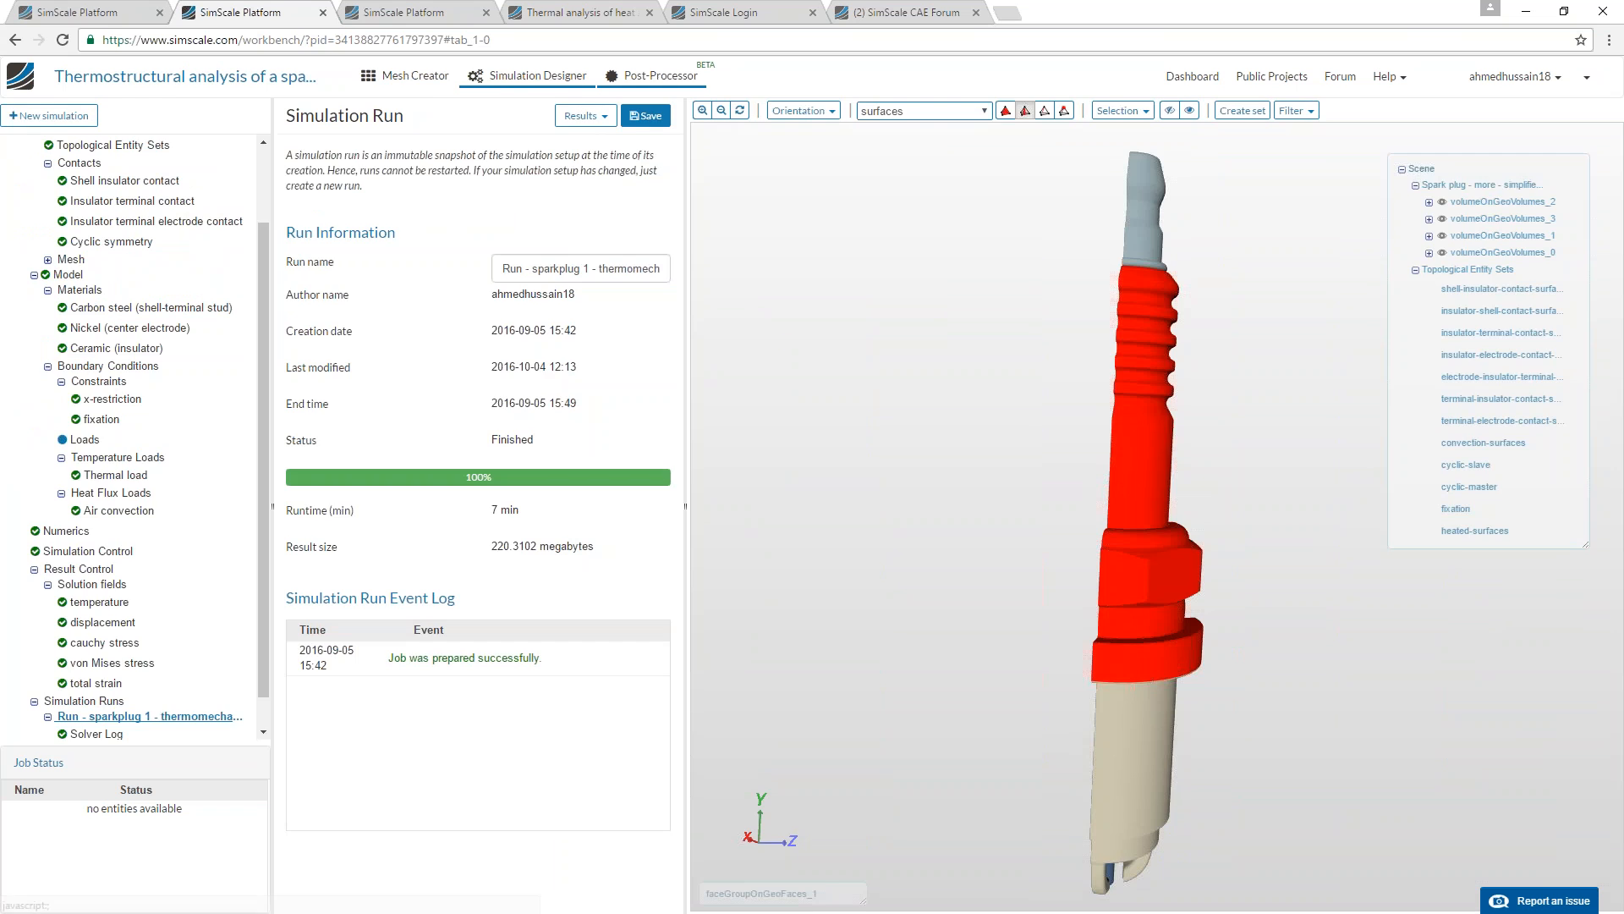
click(656, 75)
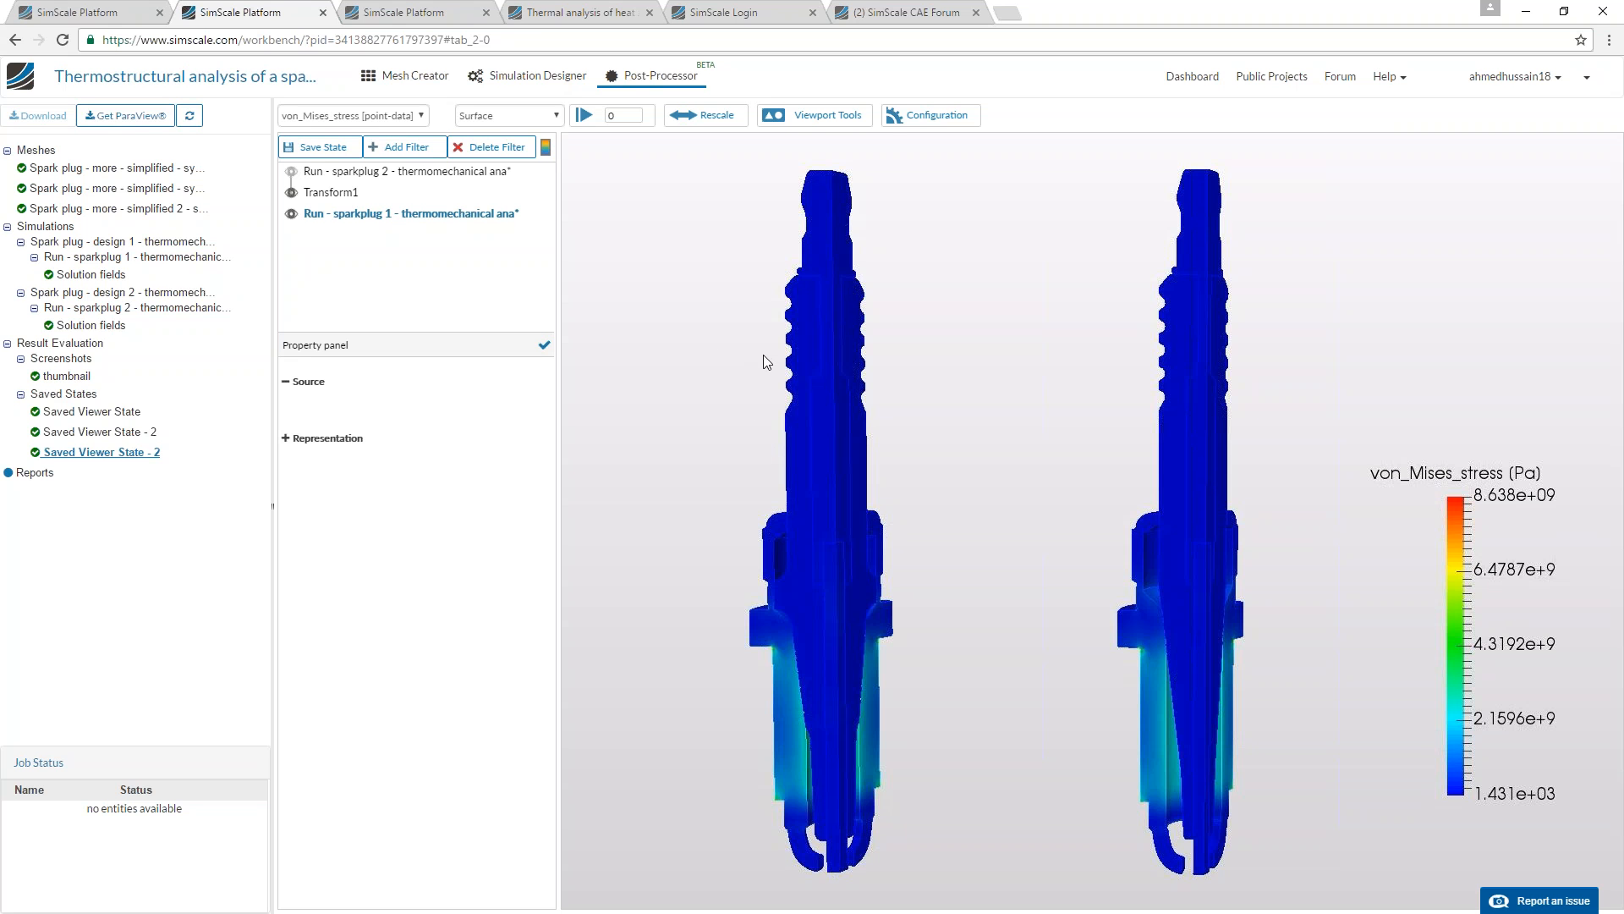
middle_drag(680, 378, 678, 362)
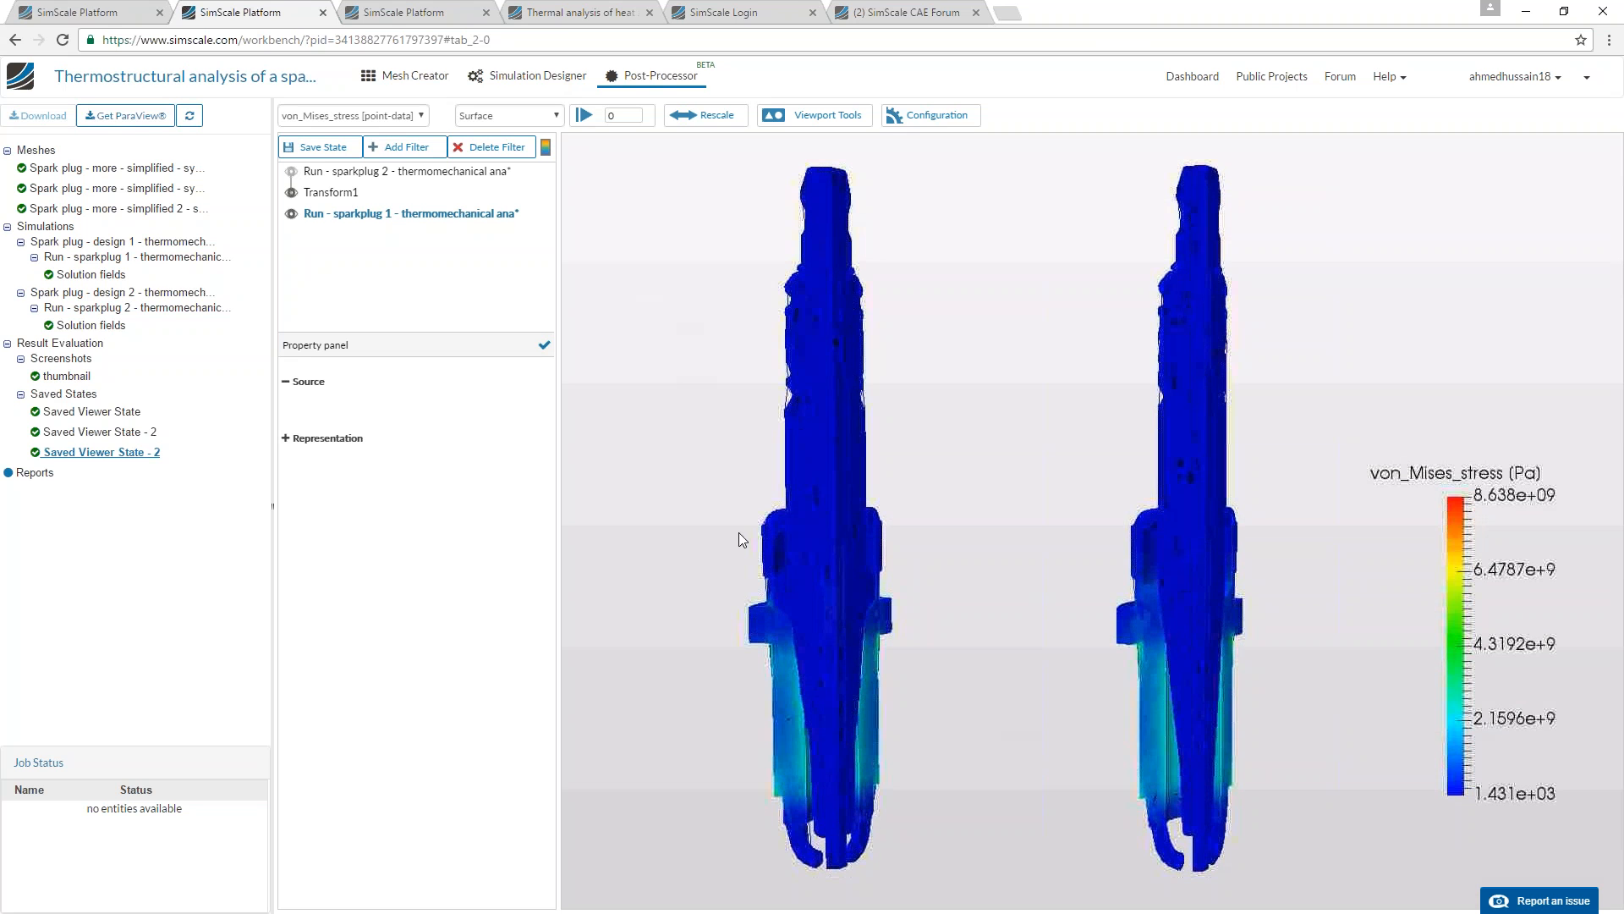
drag(1089, 616, 836, 612)
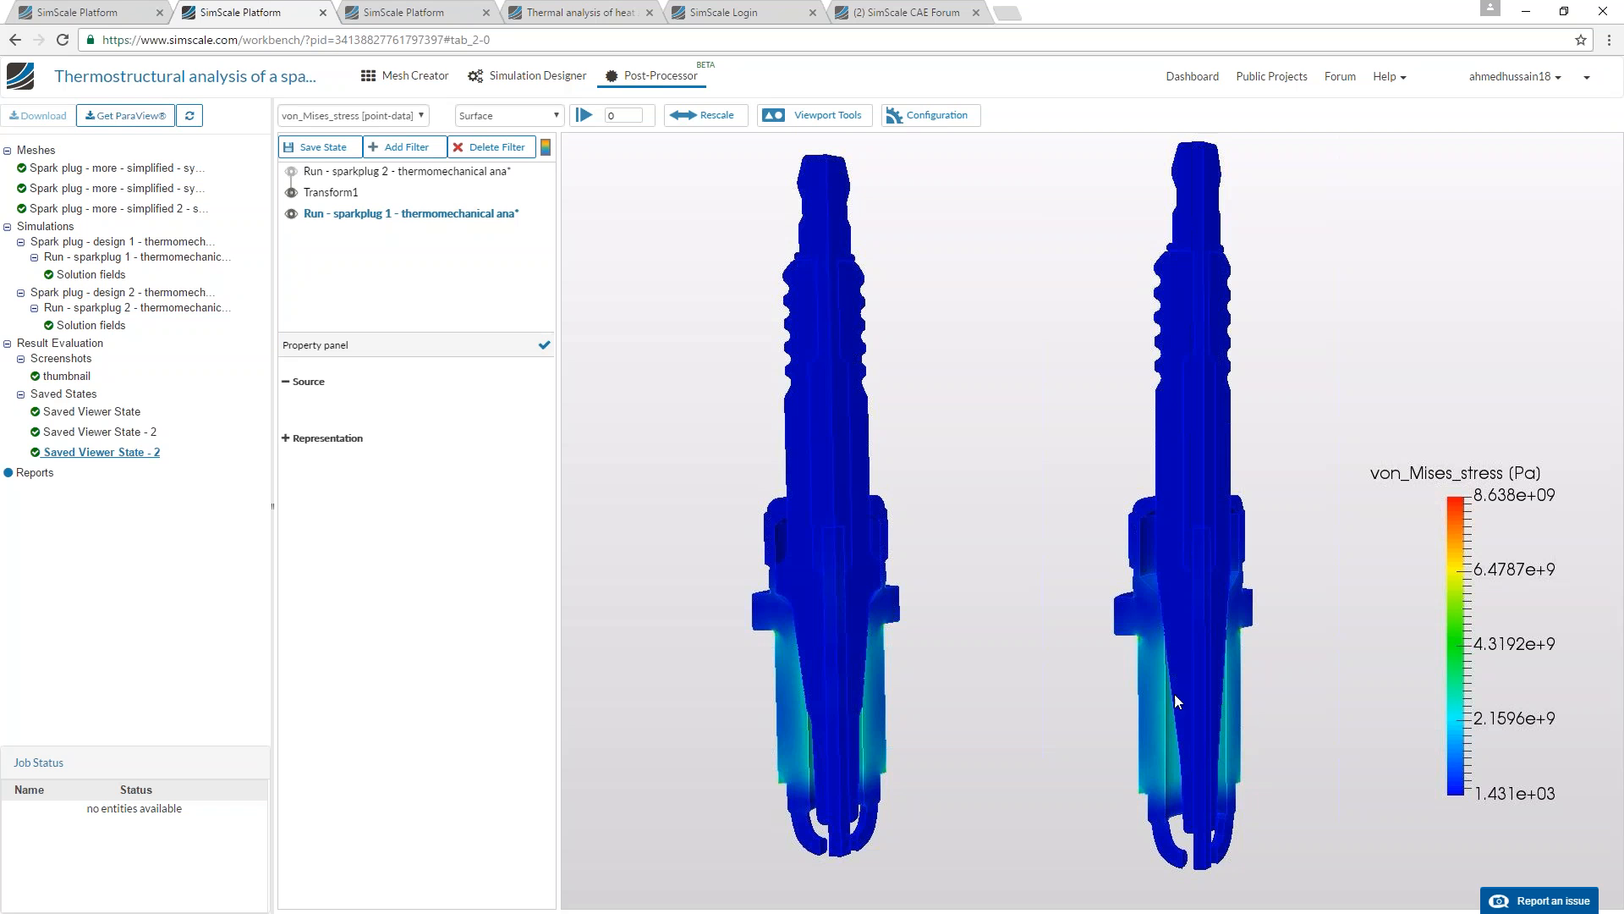
Rescale the von Mises stress colour range to a minimum of 0 and a maximum of 2e9.
click(686, 115)
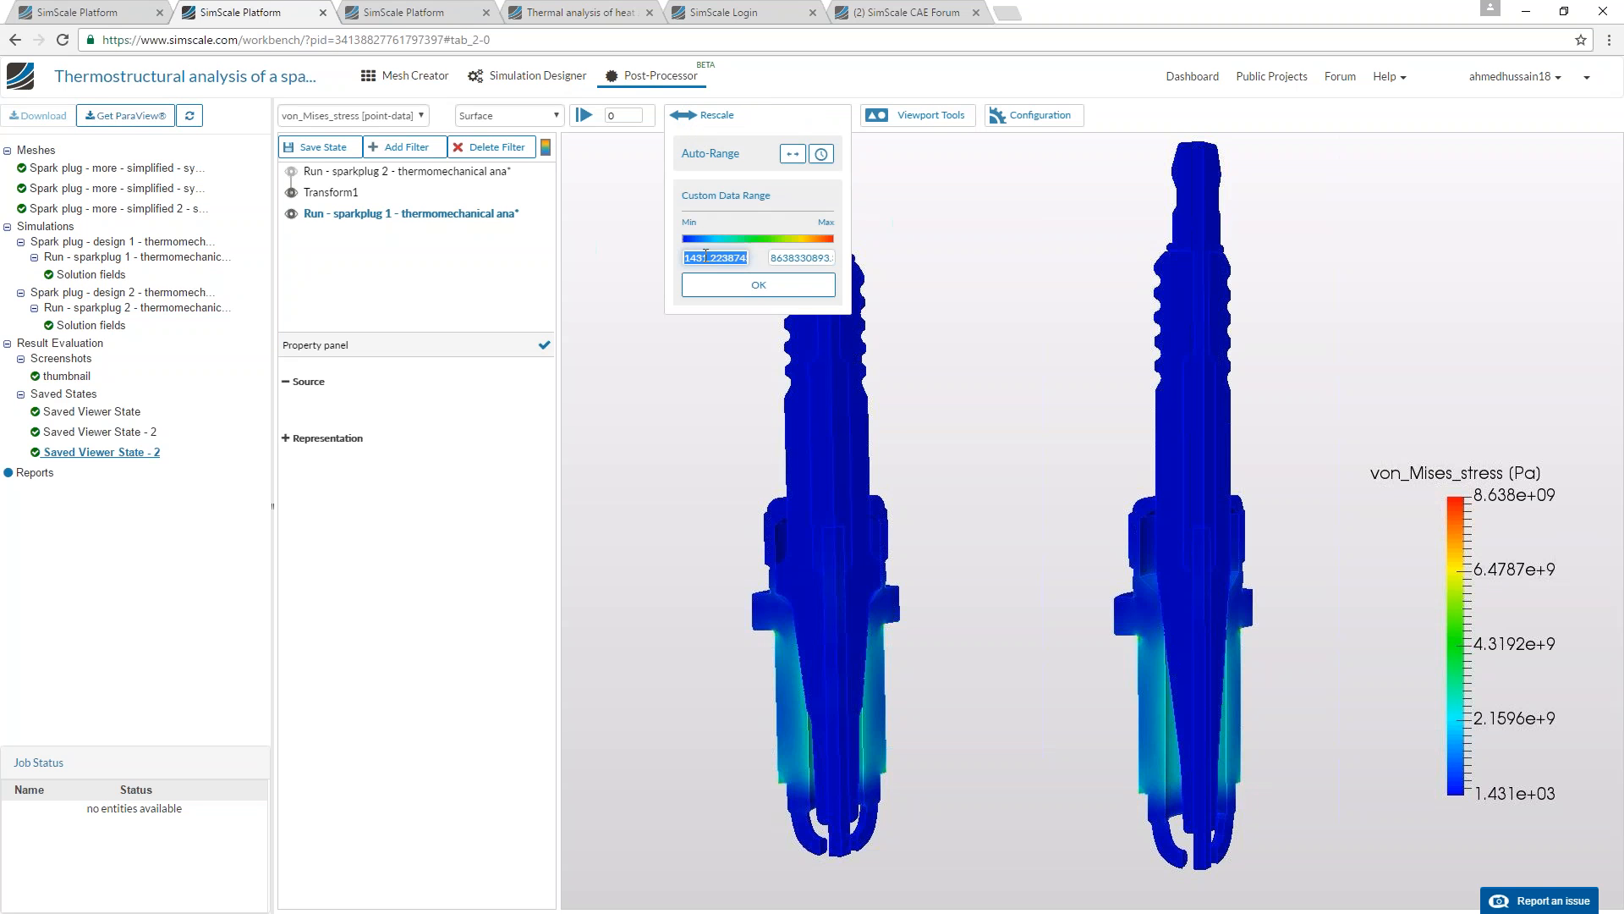
text(0)
double_click(774, 258)
text(2e9)
click(756, 285)
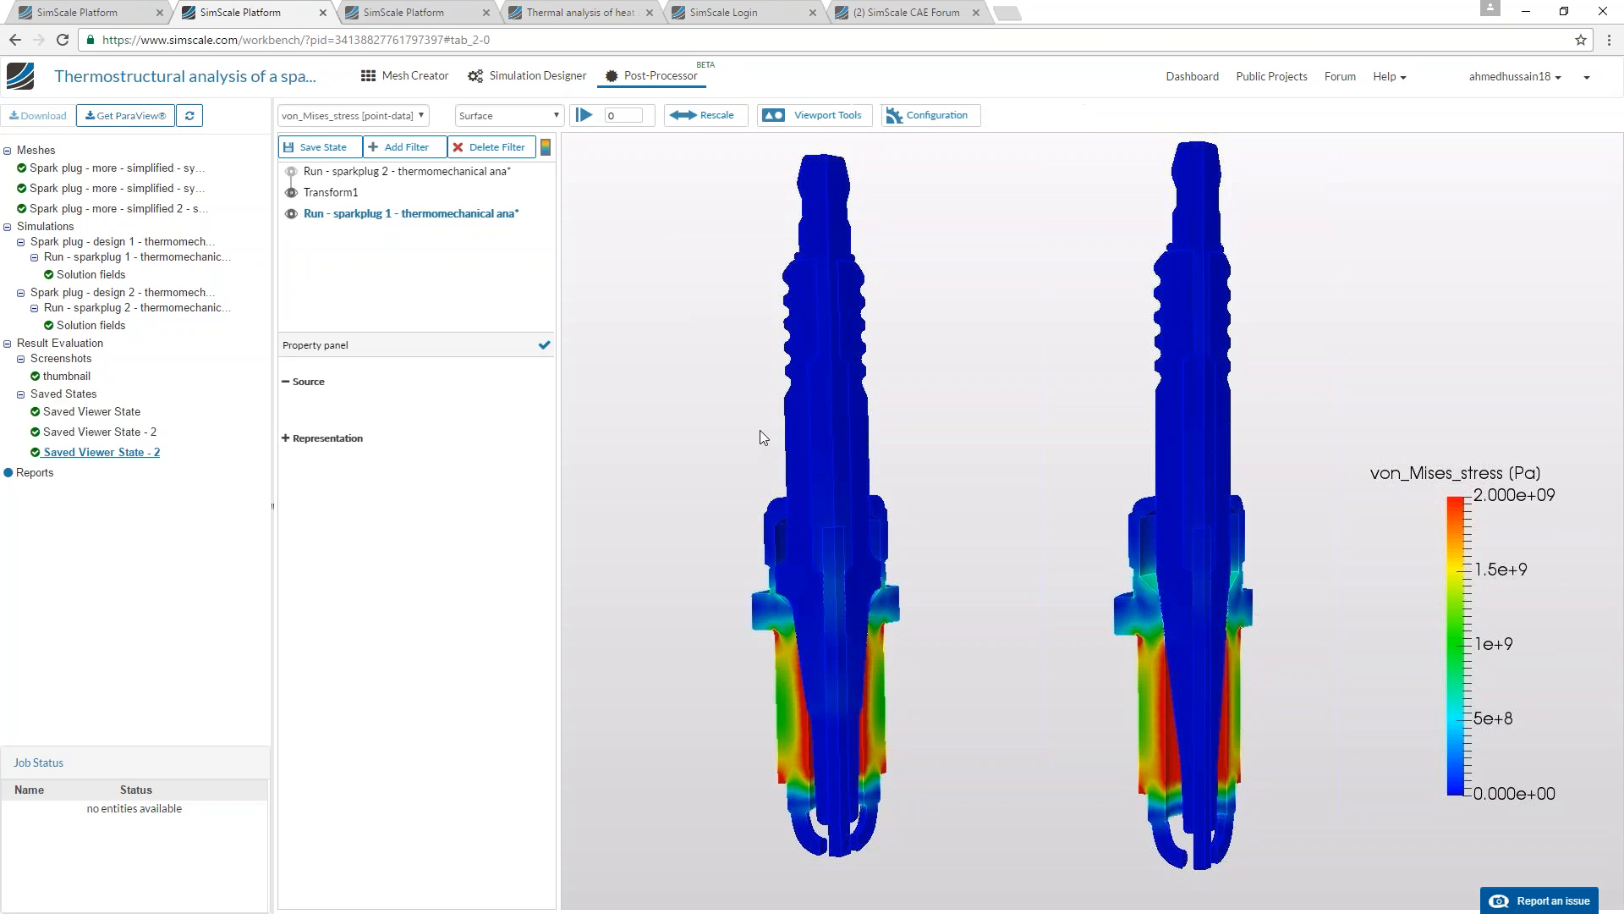
Examine the stress distribution around both spark plugs' lower shells, in section and from the outside.
scroll(759, 455, up, 3)
scroll(775, 418, up, 3)
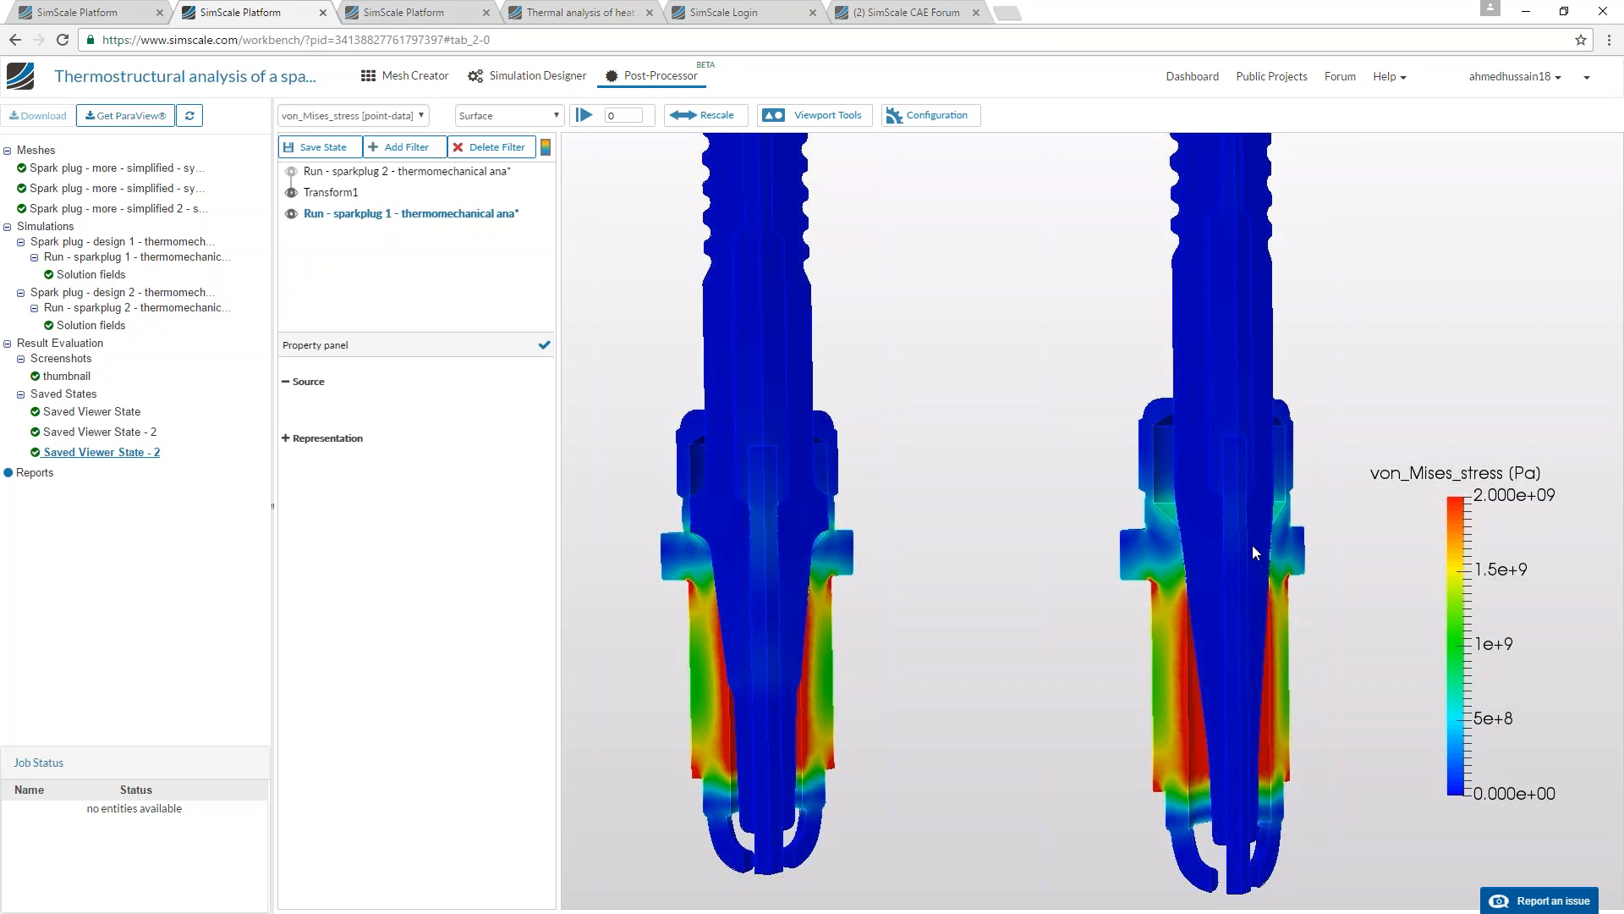
drag(1246, 548, 1172, 495)
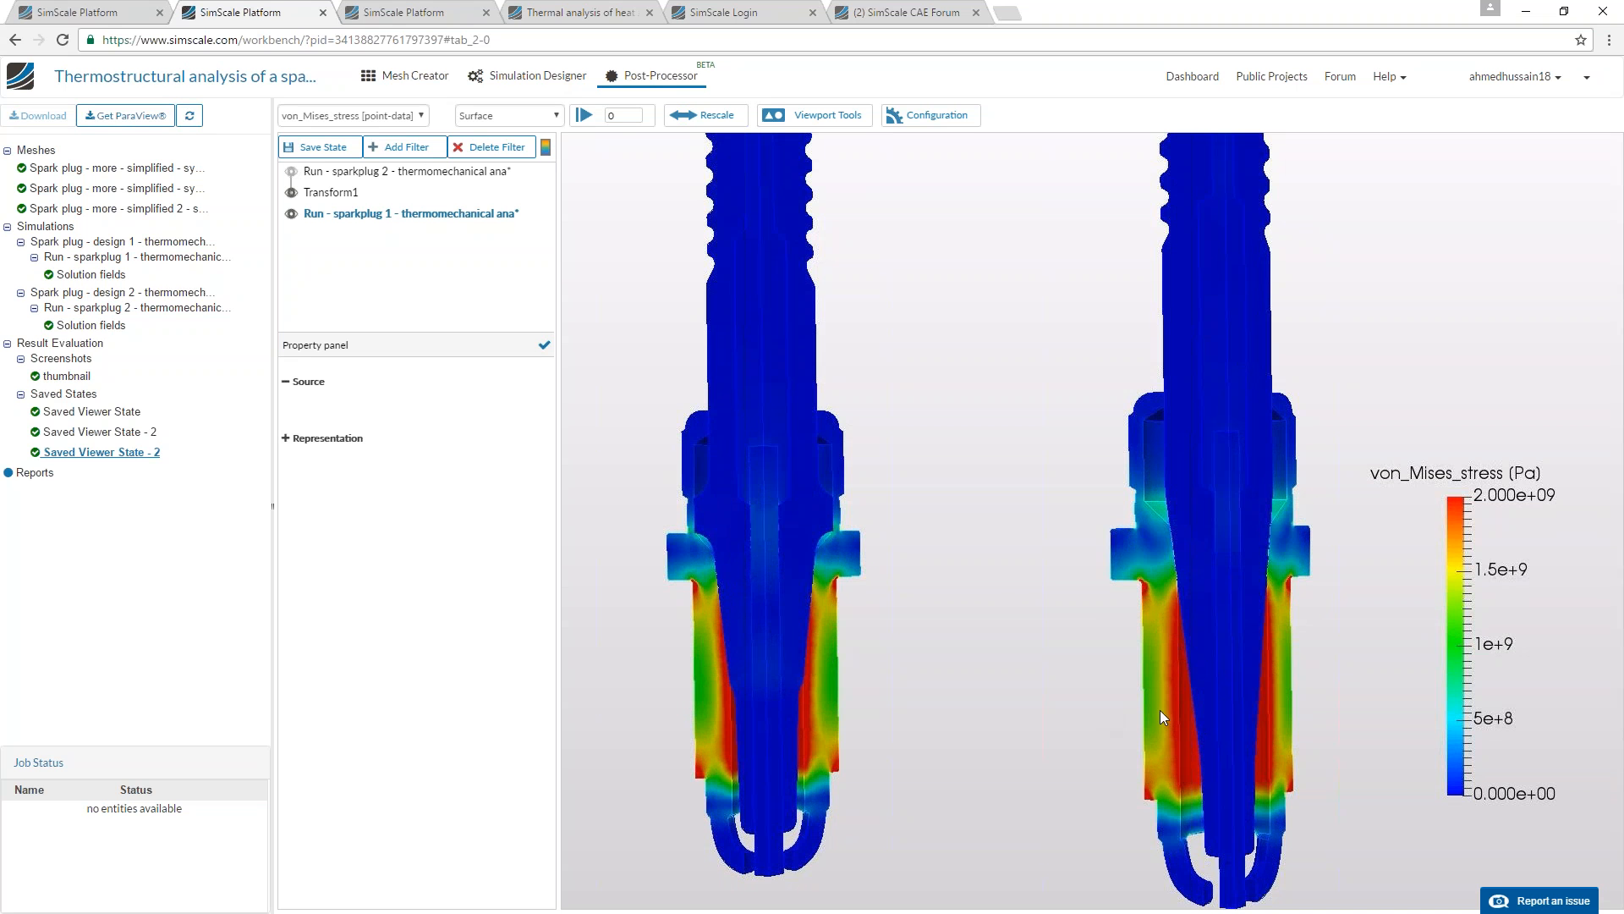
drag(1221, 708, 835, 509)
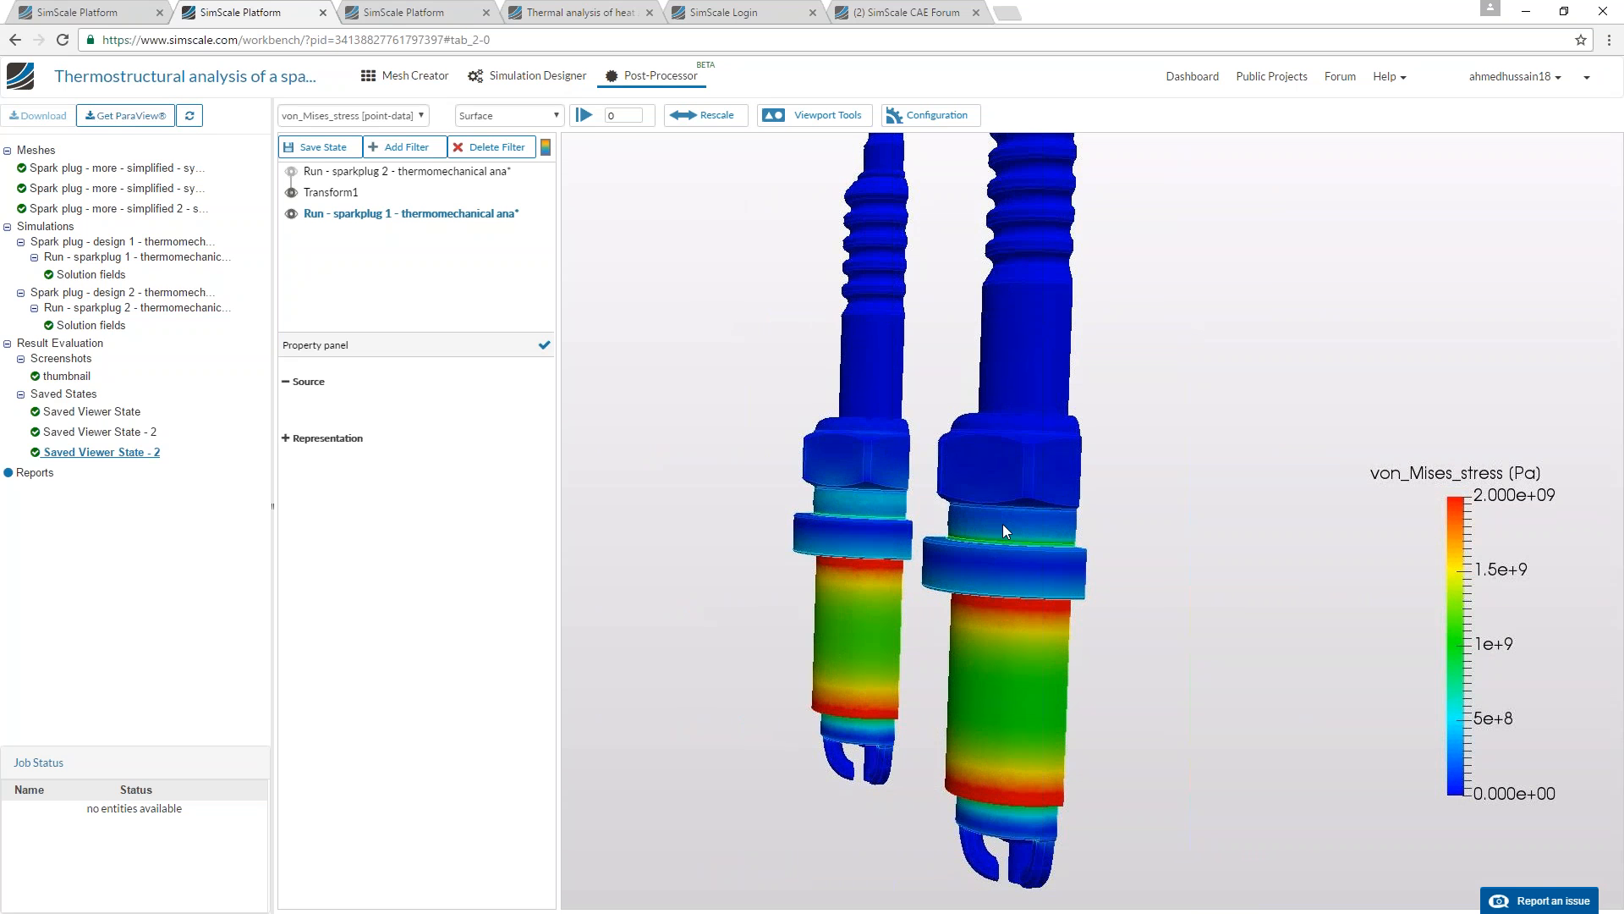
Set the maximum of the von Mises stress colour range to 1e9, keeping the minimum at 0.
click(706, 115)
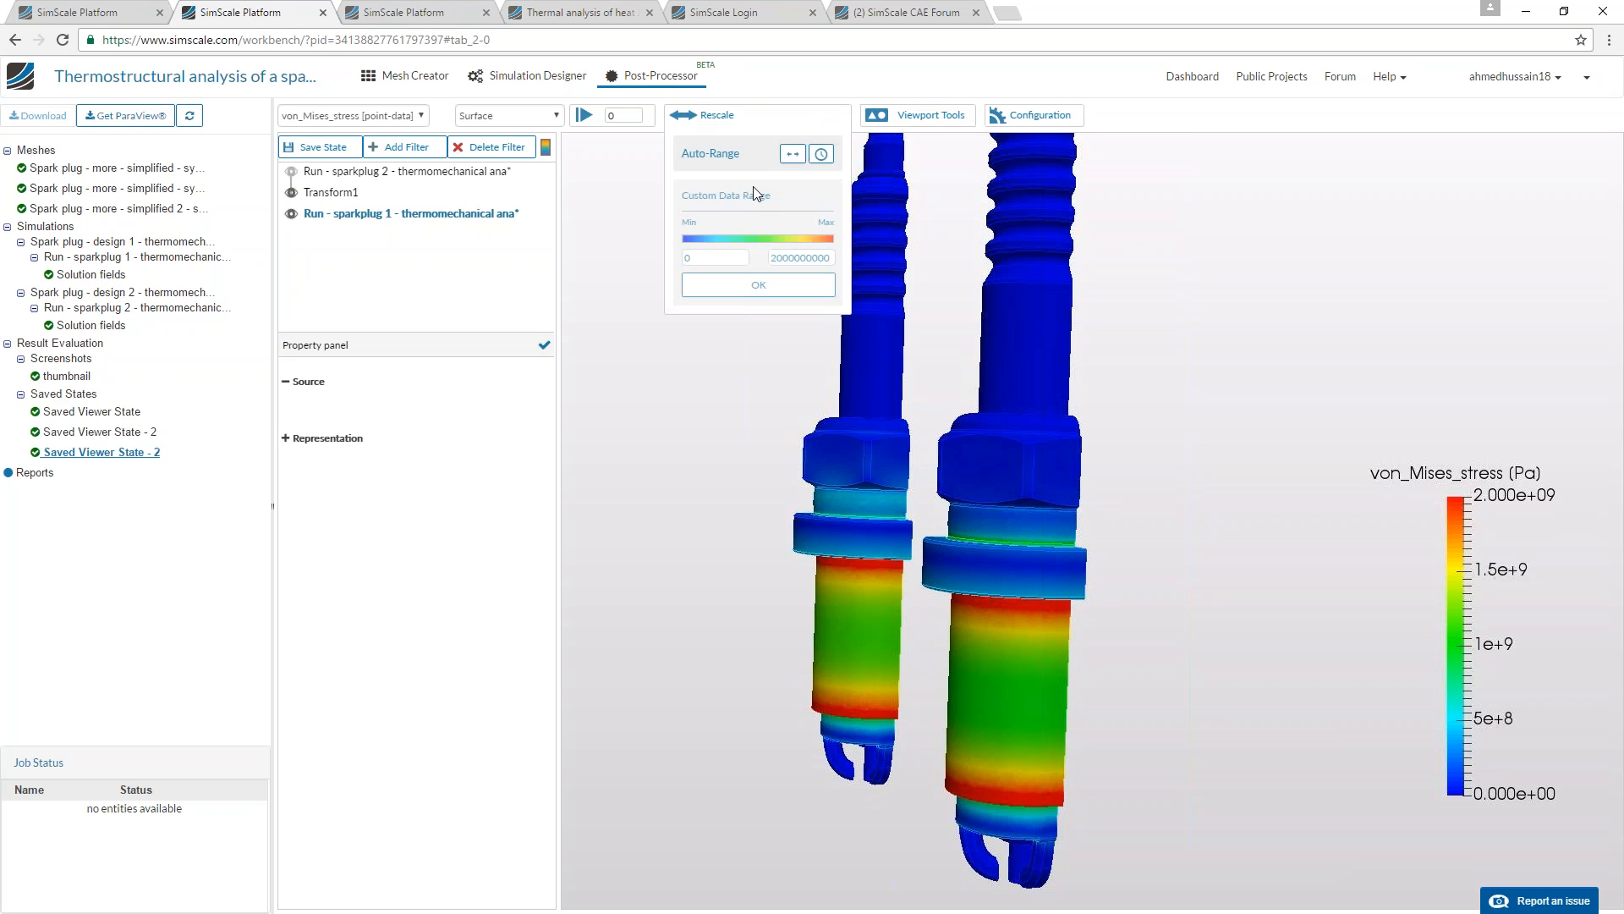
click(771, 257)
key(Delete)
text(1)
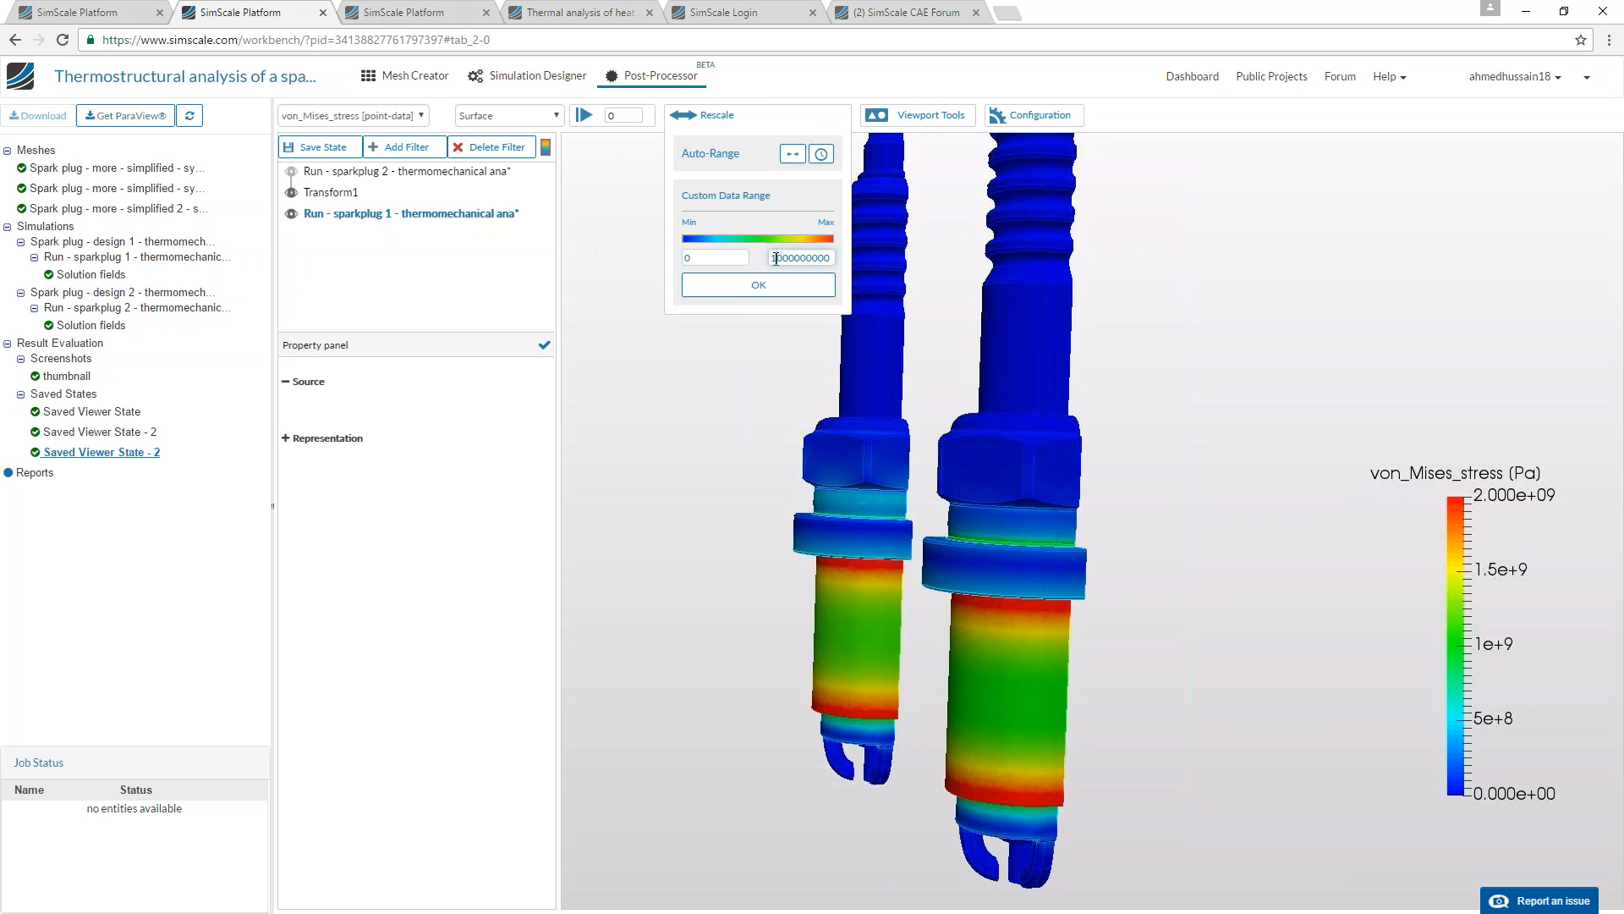
click(760, 285)
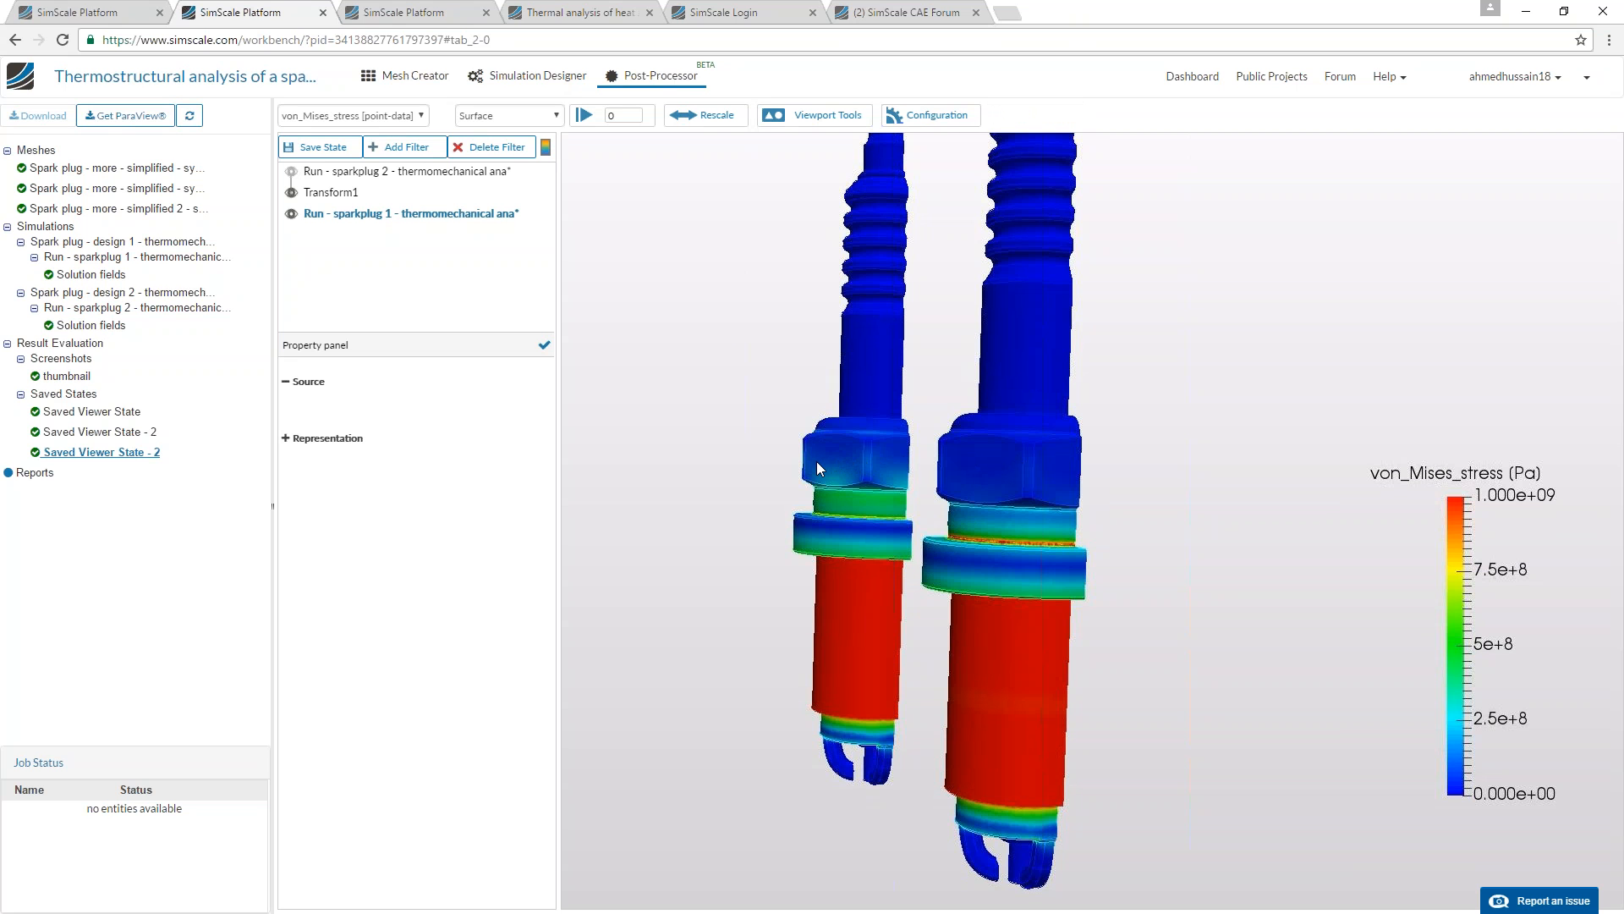
Examine the von Mises stress distribution on the cut sections of both spark plugs, around the shells and central insulators.
drag(764, 470, 748, 515)
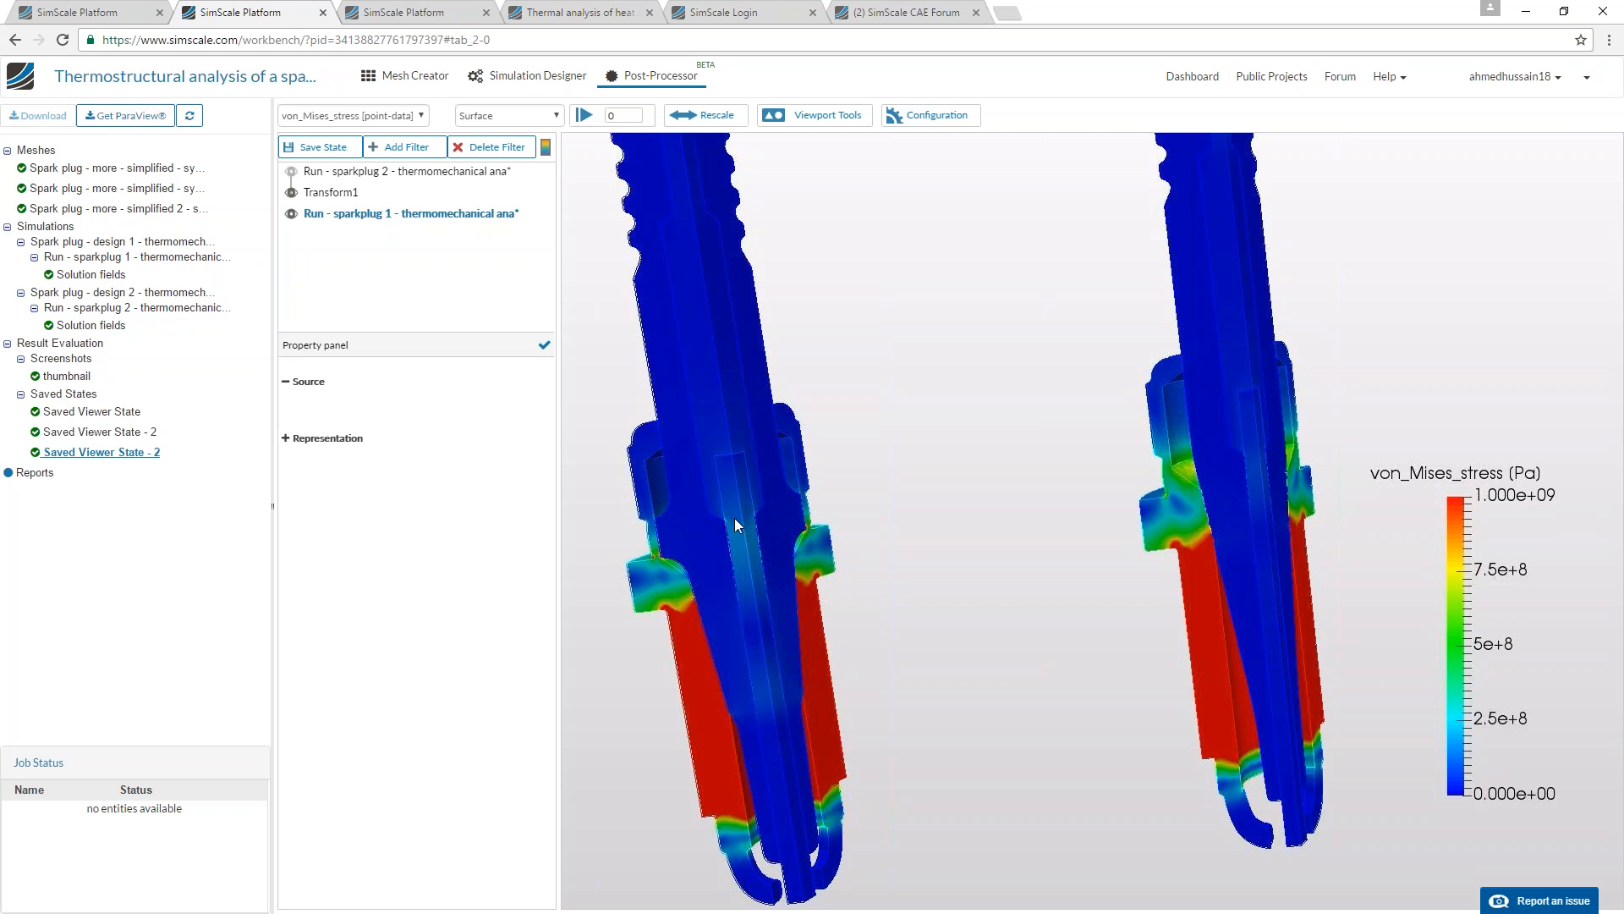
drag(1227, 501, 1153, 491)
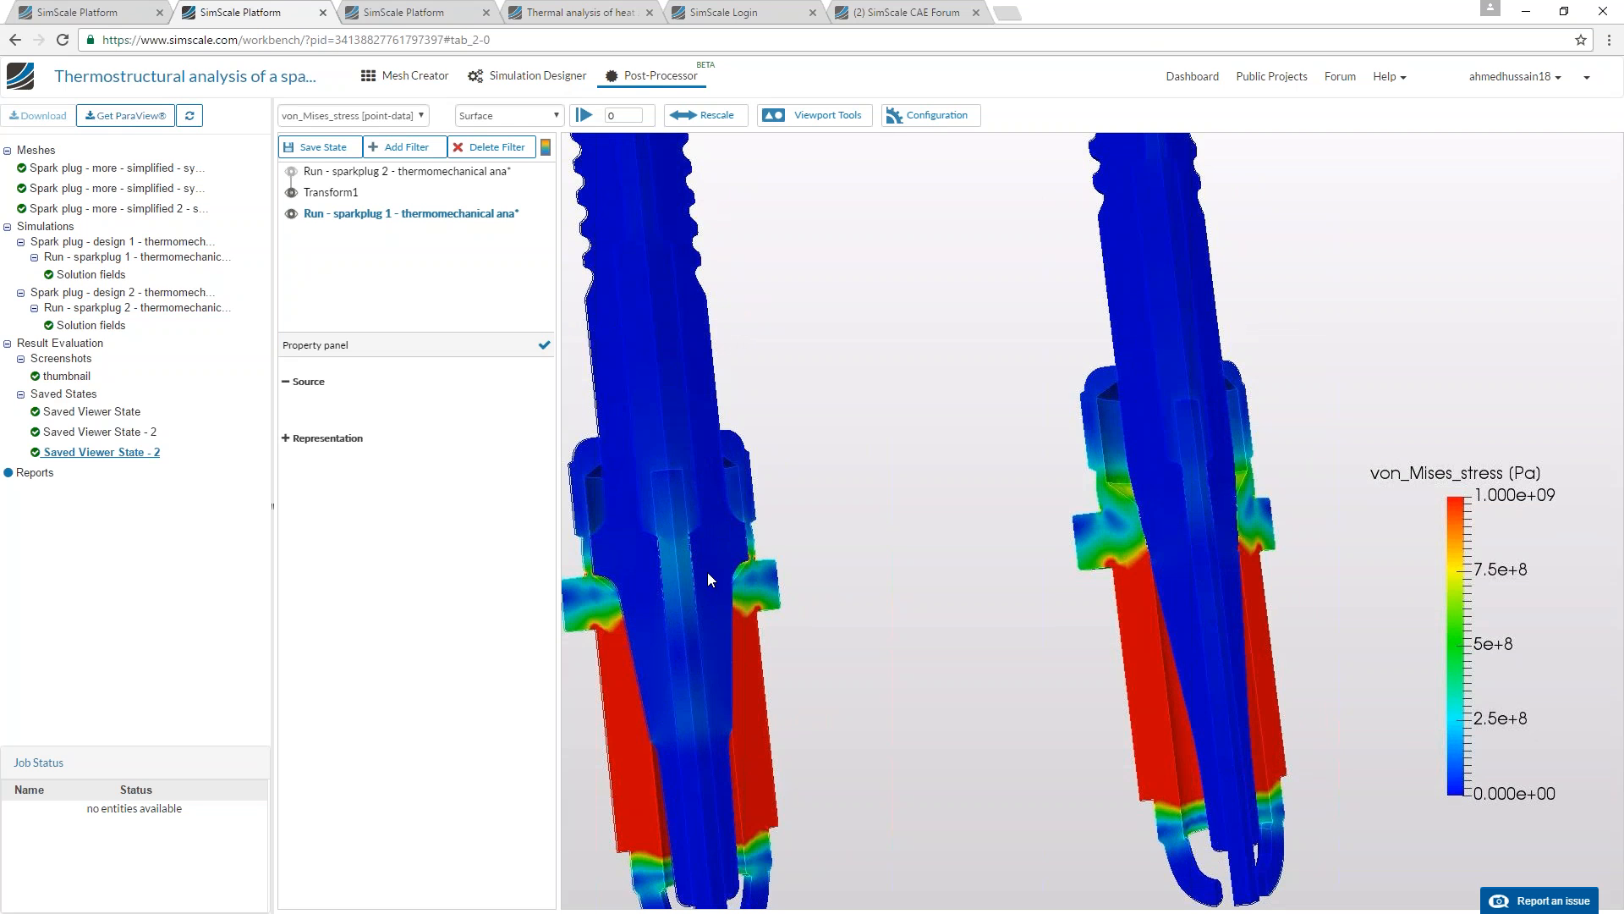
scroll(707, 563, down, 2)
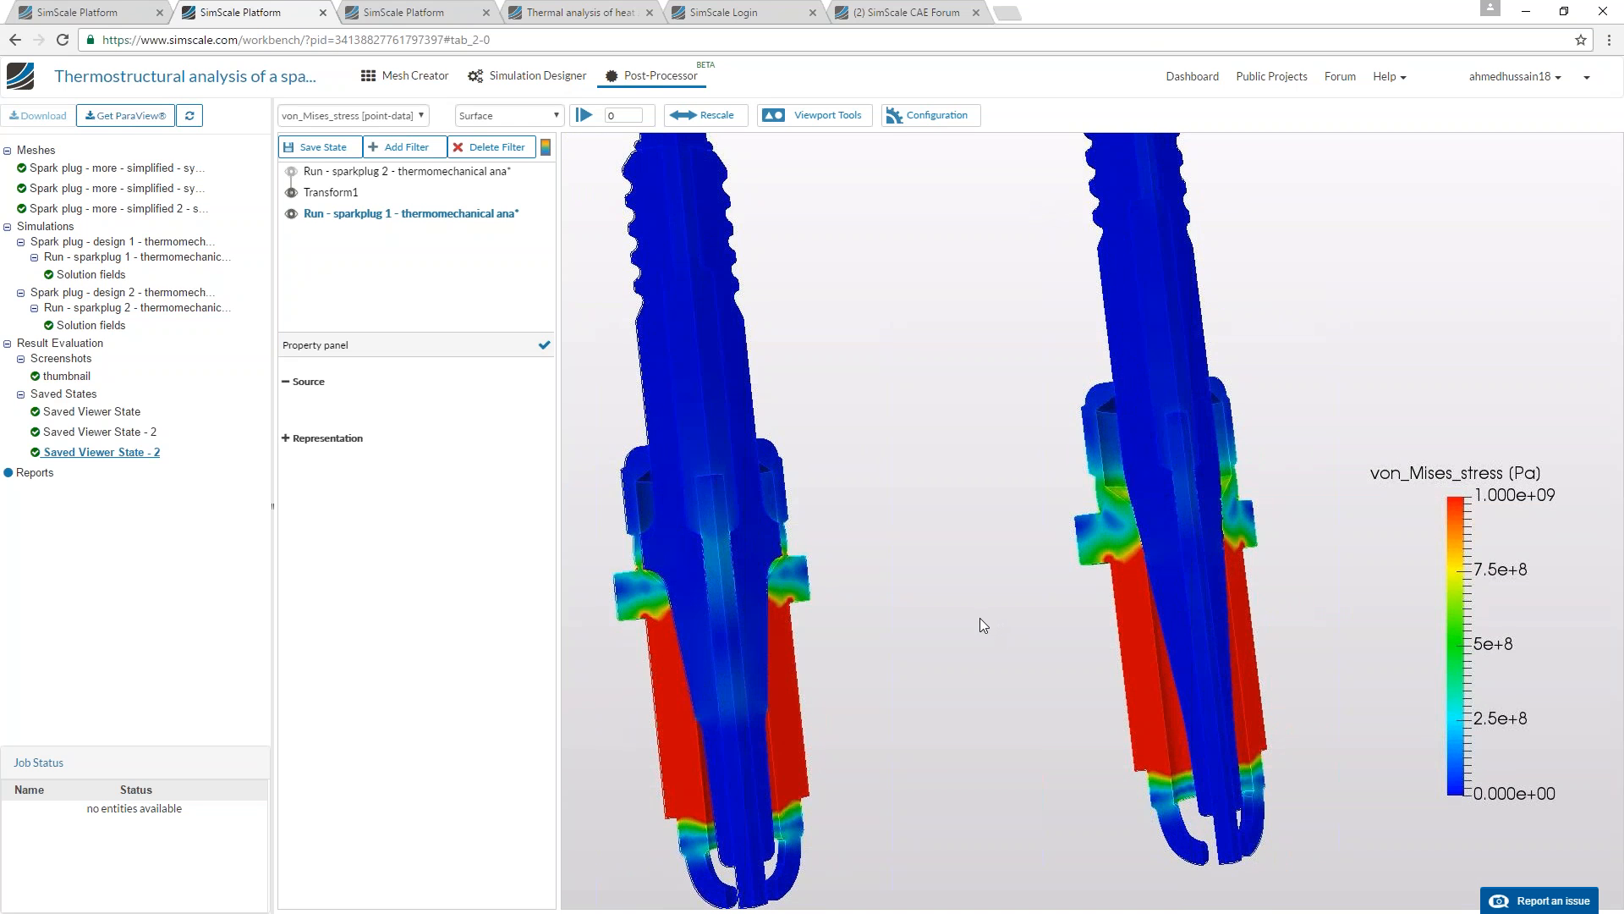
drag(977, 623, 1079, 499)
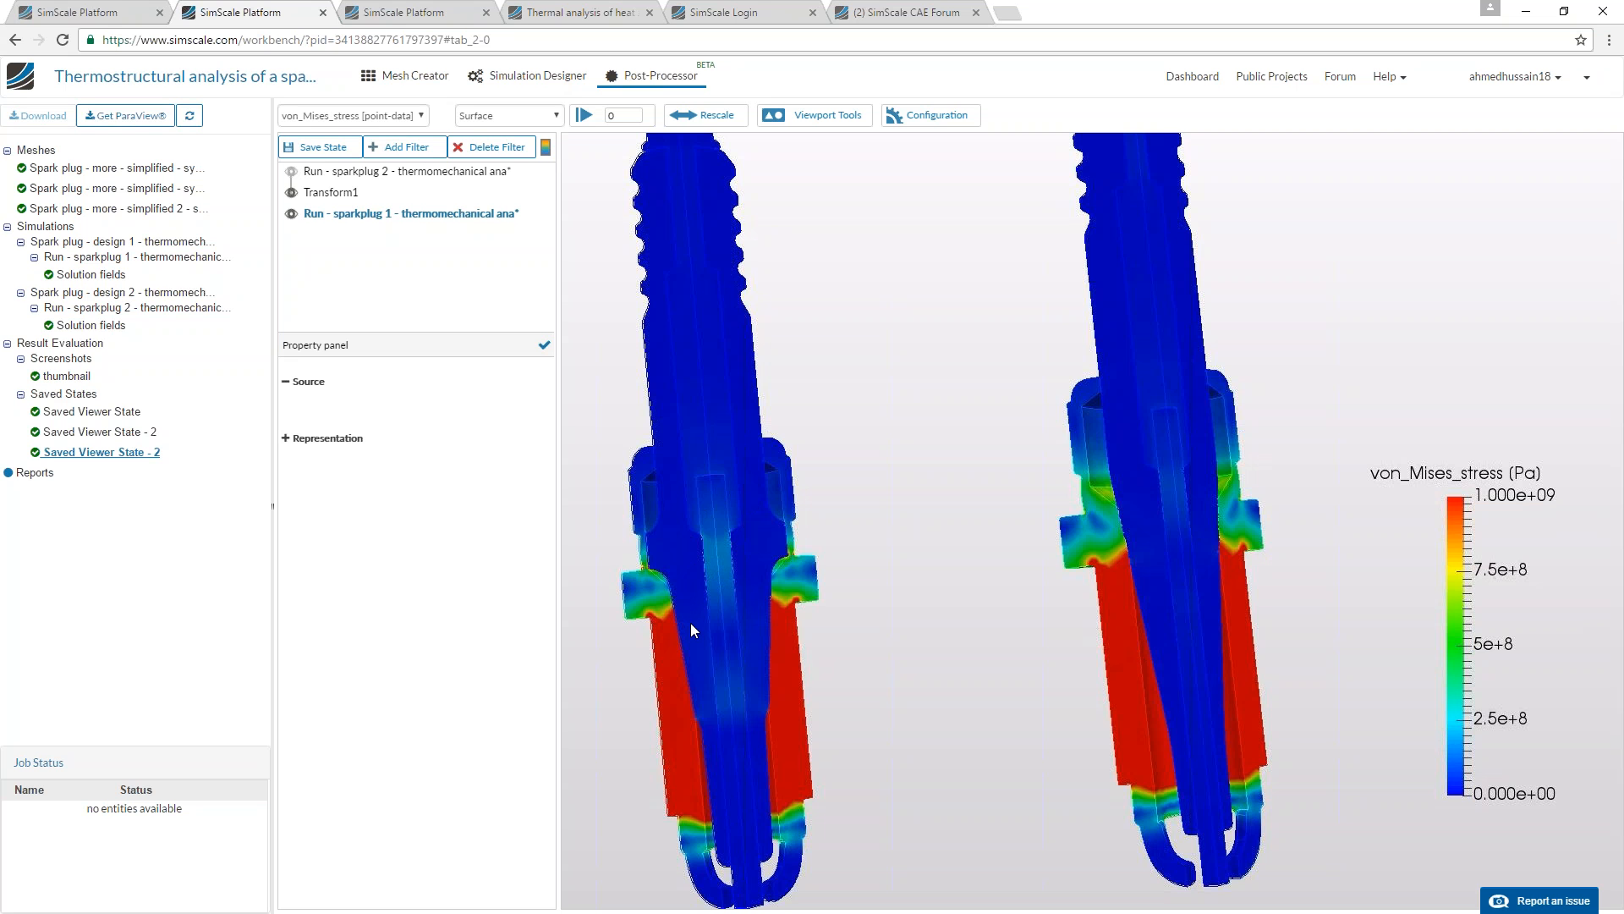
Load the saved temperature viewer state in the other spark plug project tab, then return to the von Mises stress results.
key(ctrl+Tab)
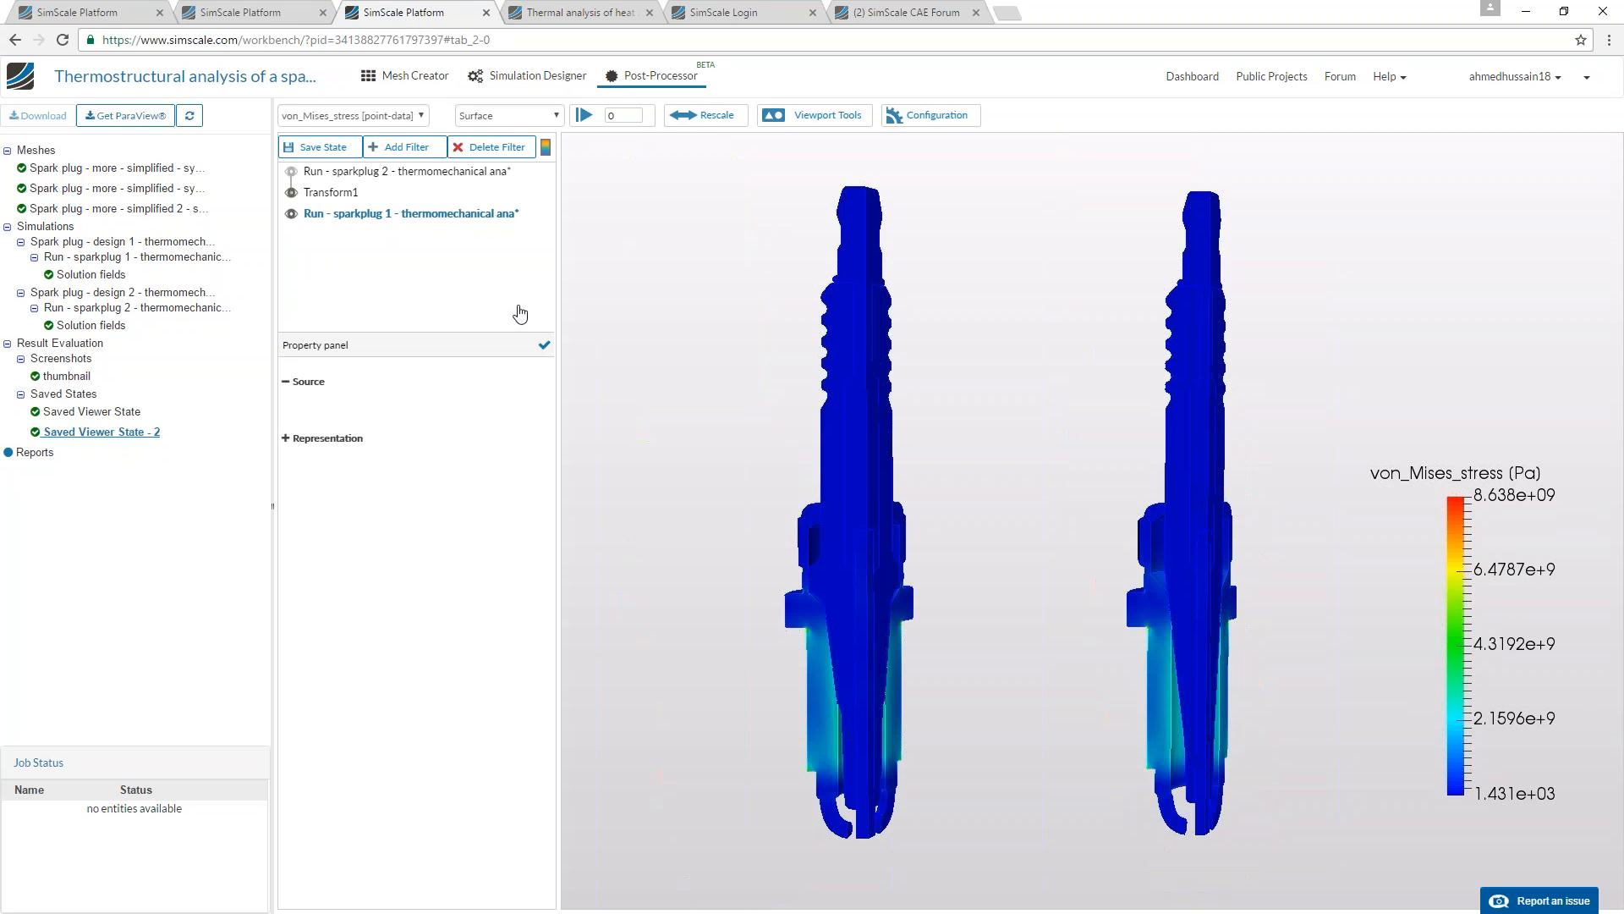
click(103, 412)
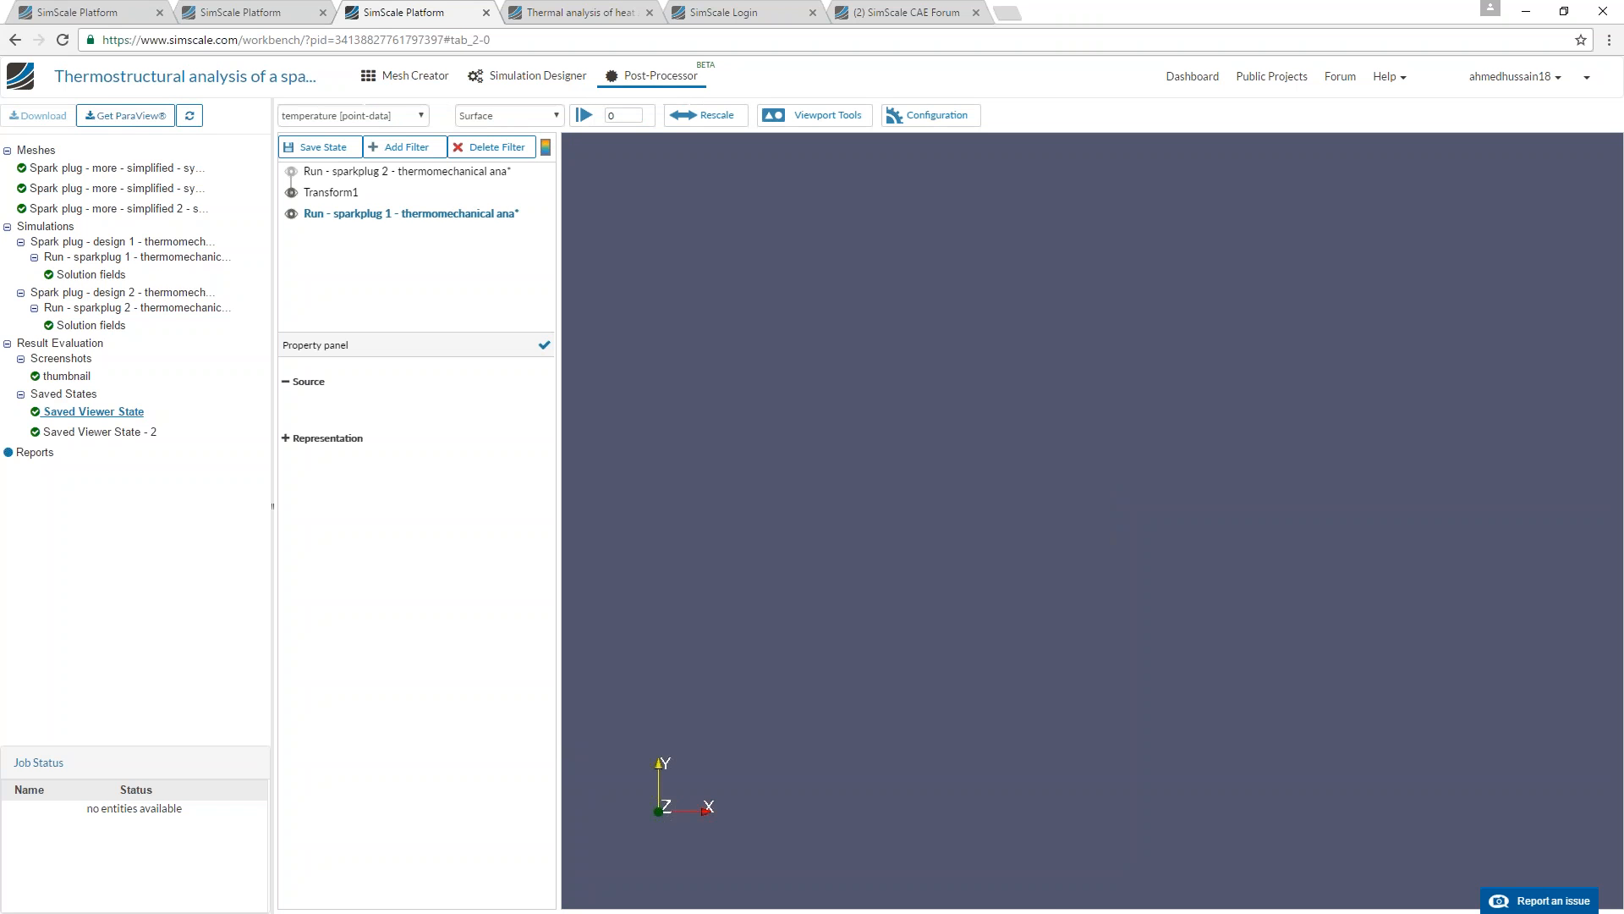
click(228, 9)
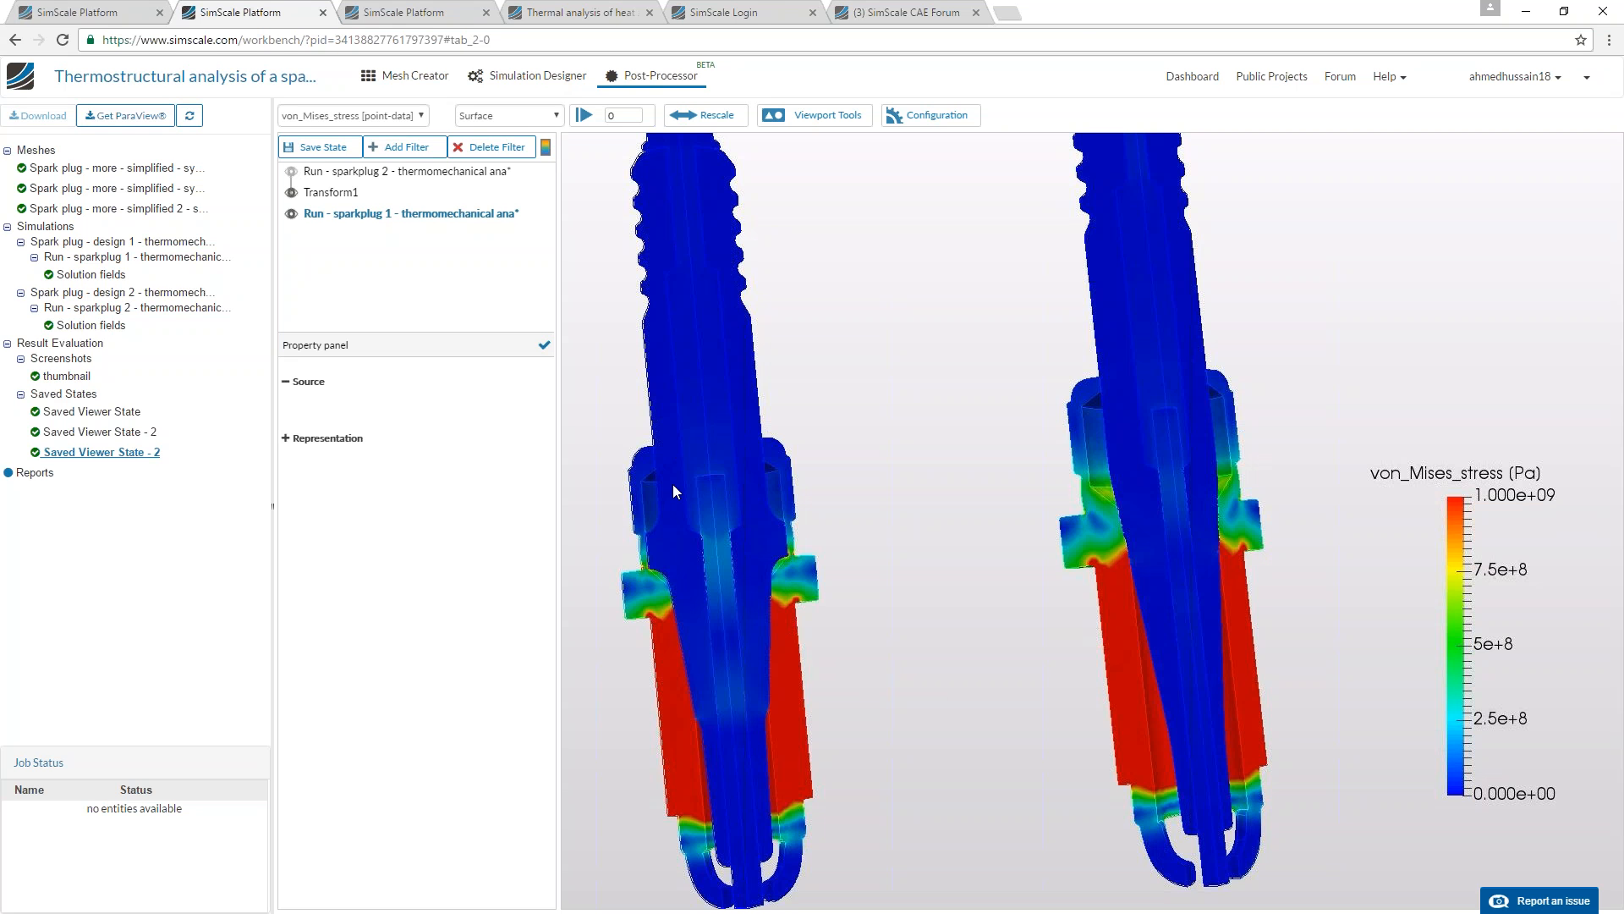
Auto-range the von Mises stress colour scale to the full data range and view both spark plug sections.
click(709, 115)
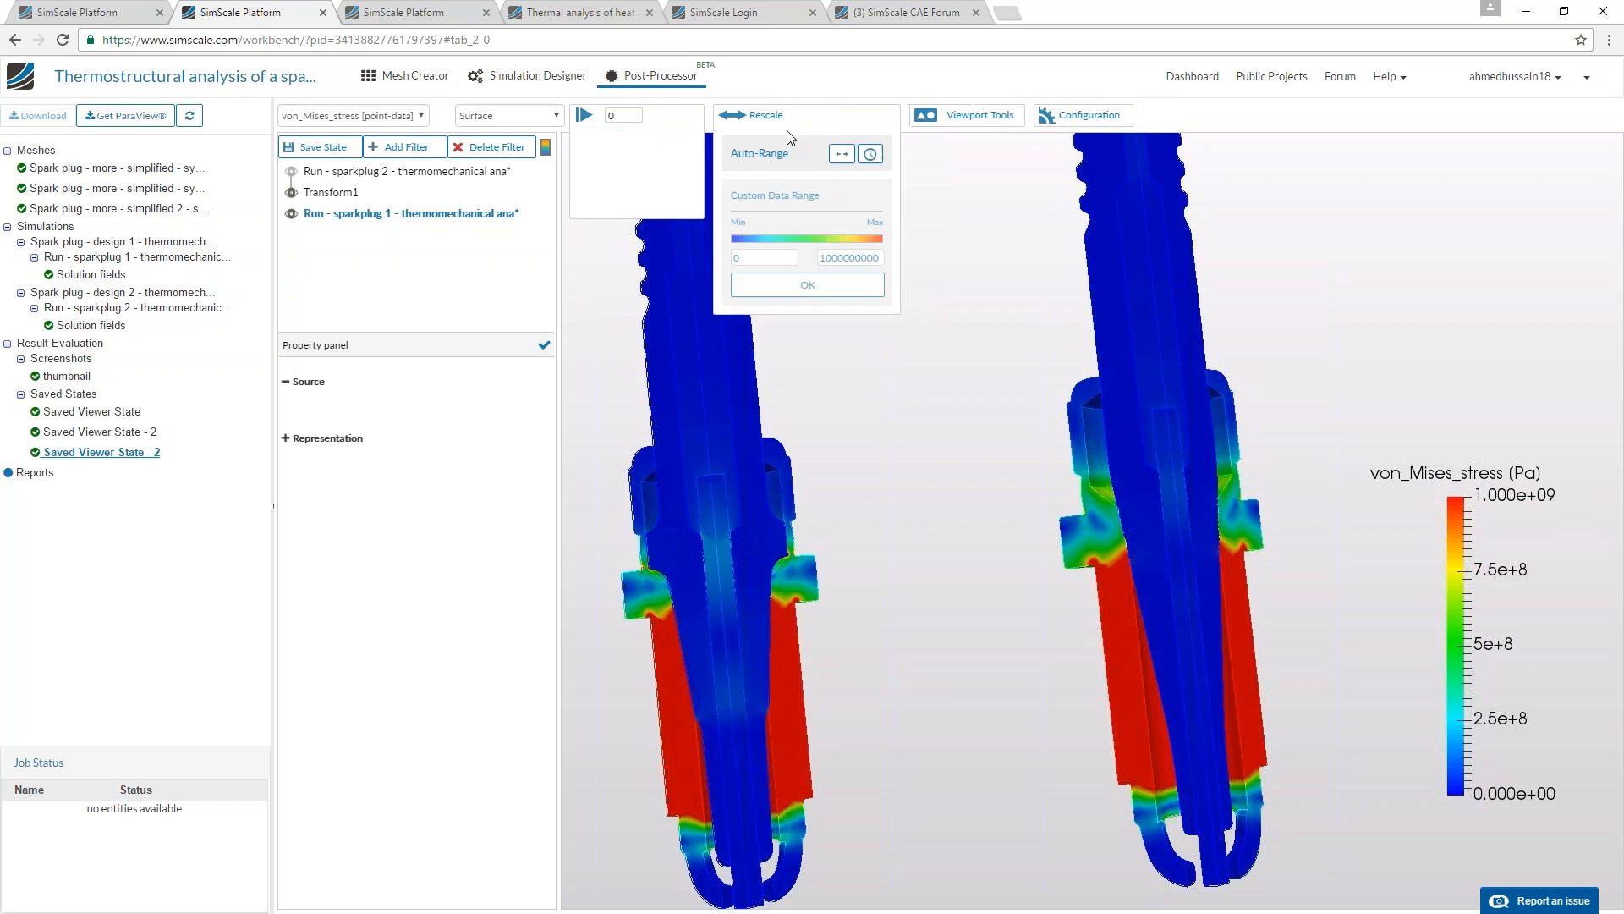
click(792, 154)
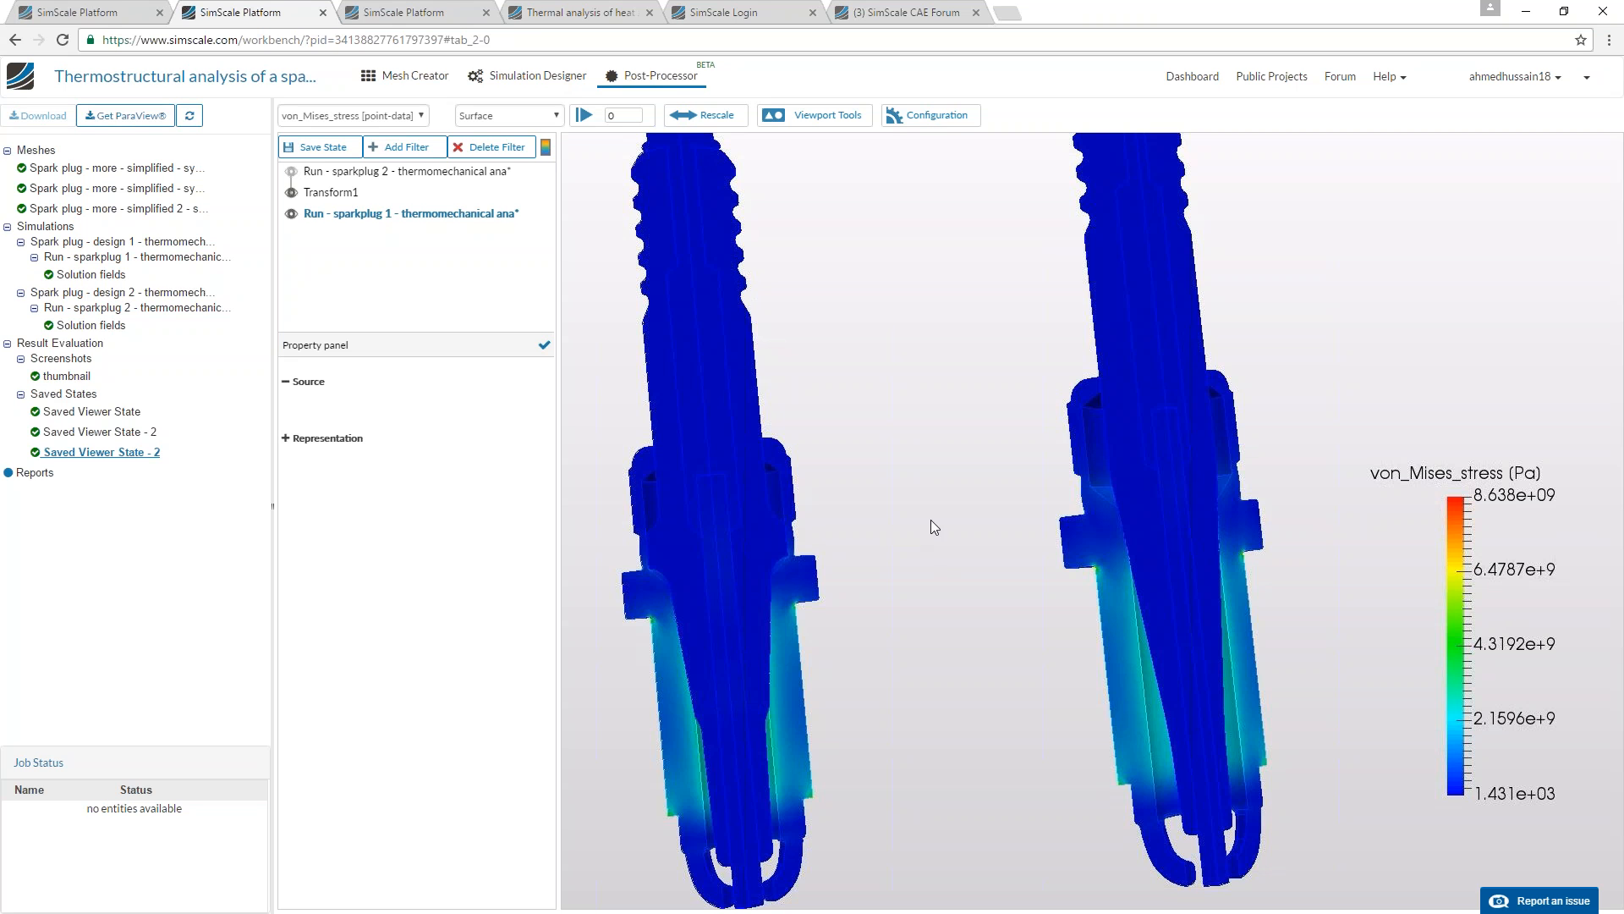
drag(807, 331, 866, 560)
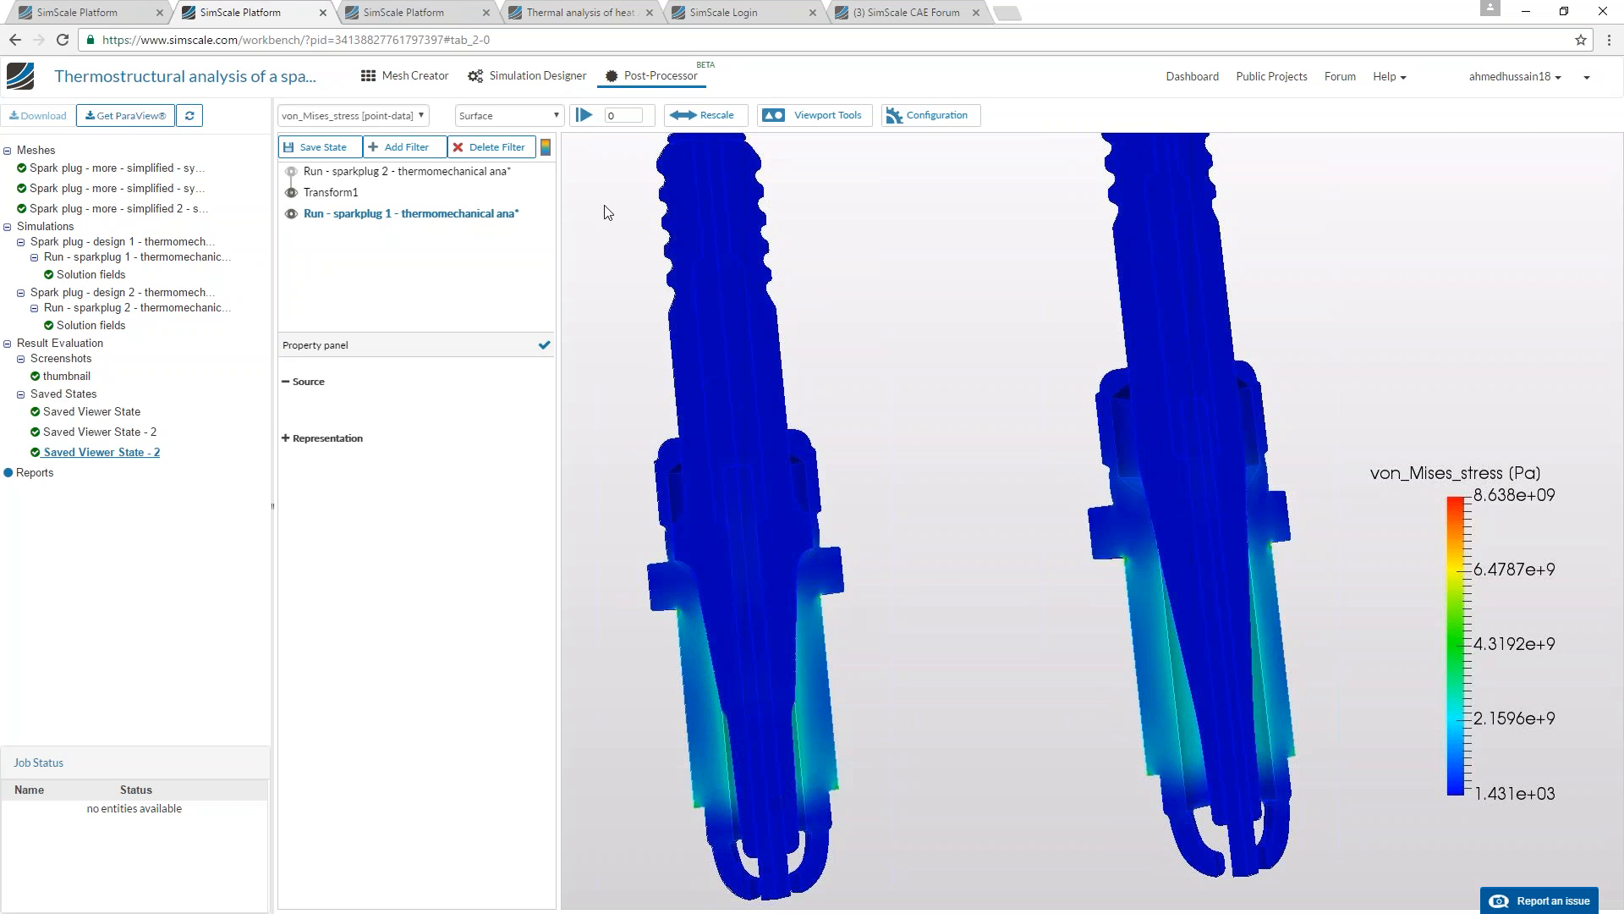
Switch to the project tab with the temperature results and compare the temperature distribution in both spark plug sections.
key(ctrl+Tab)
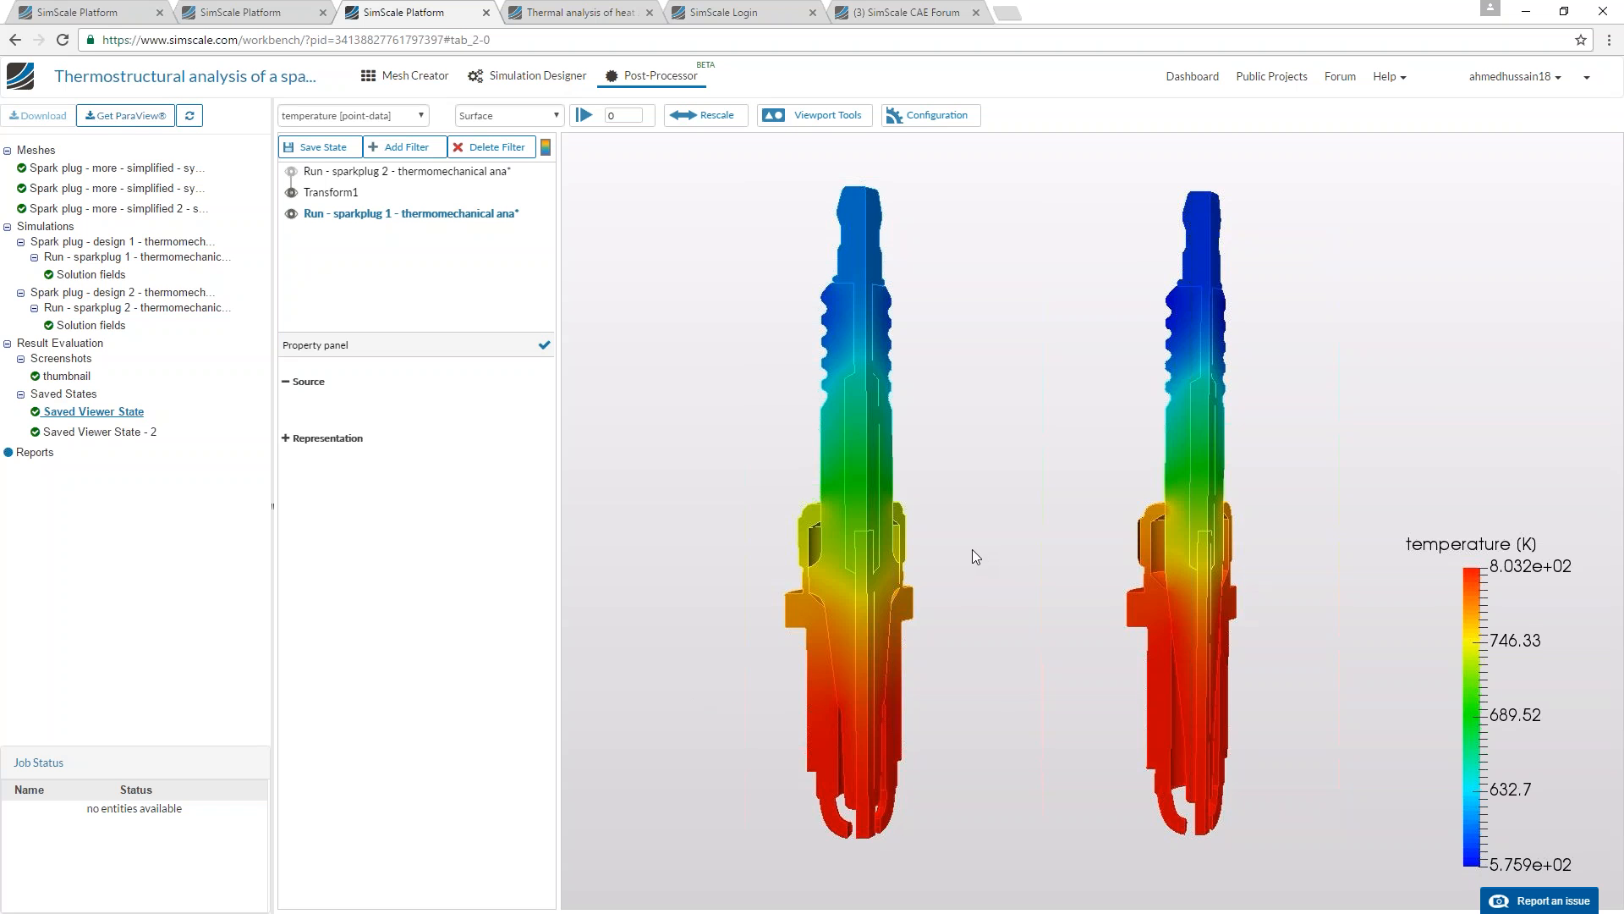
drag(961, 534, 944, 516)
drag(973, 415, 960, 404)
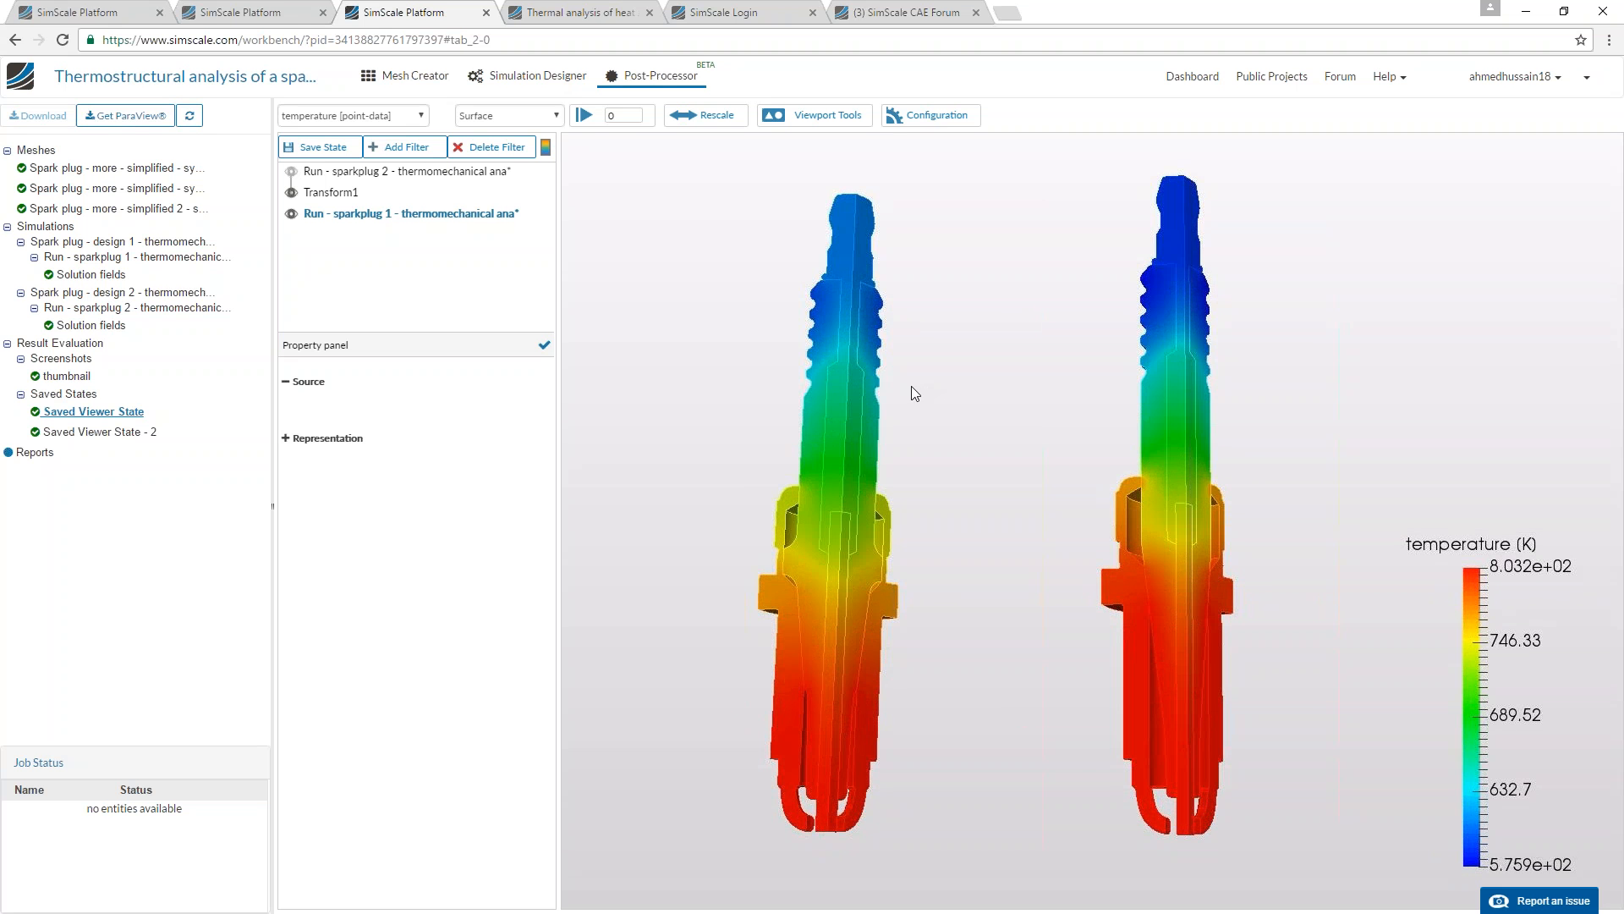
drag(924, 411, 871, 535)
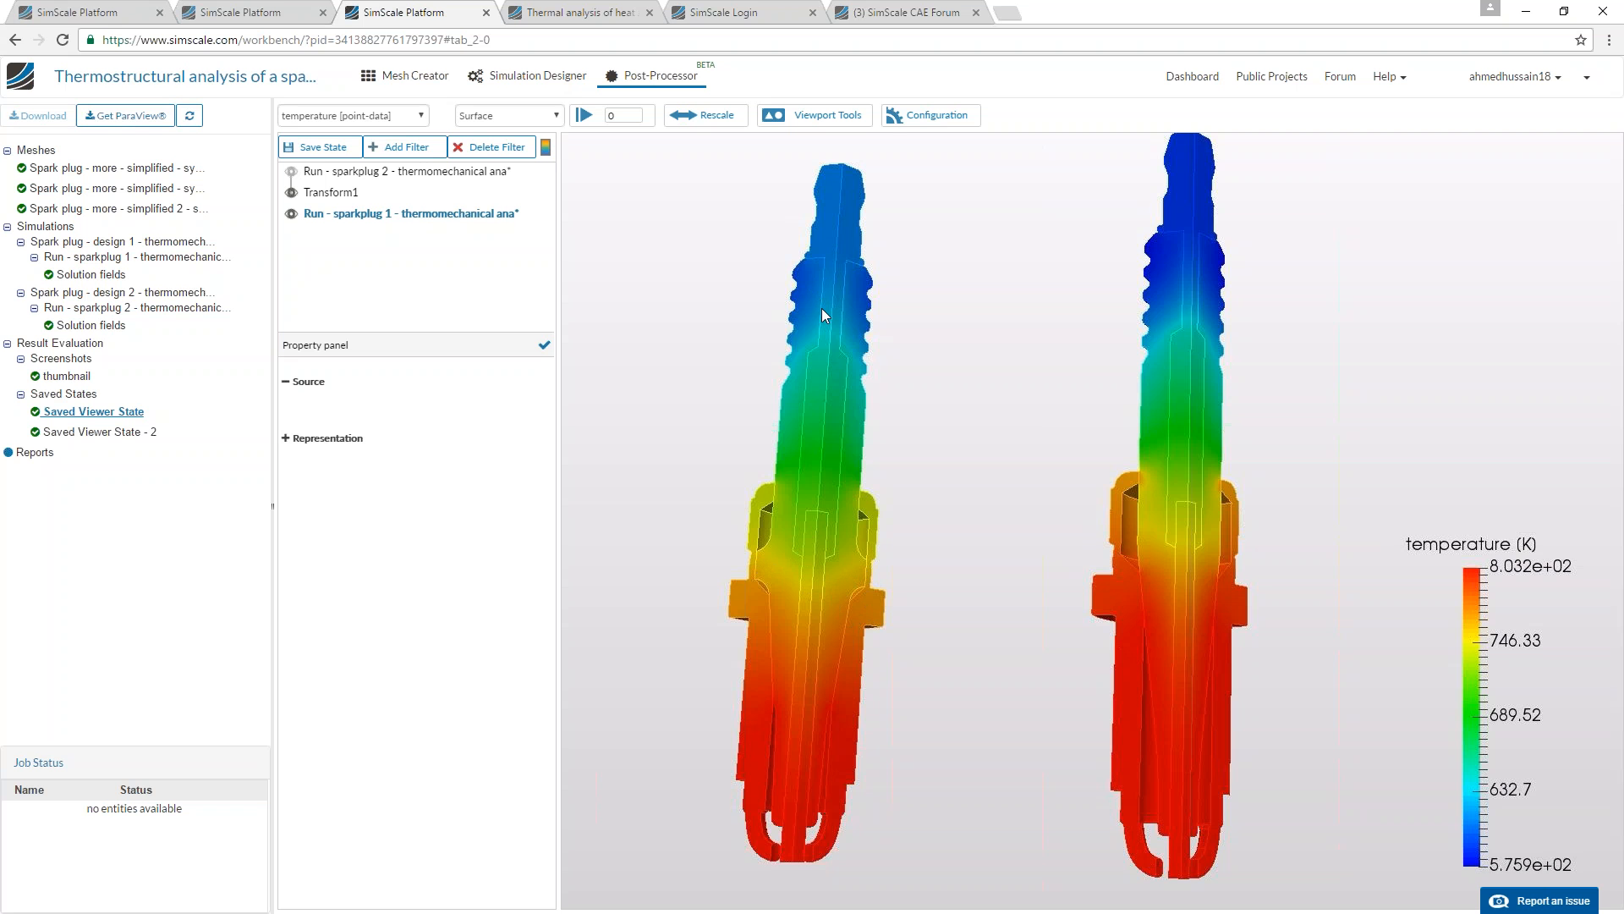
drag(979, 558, 1201, 658)
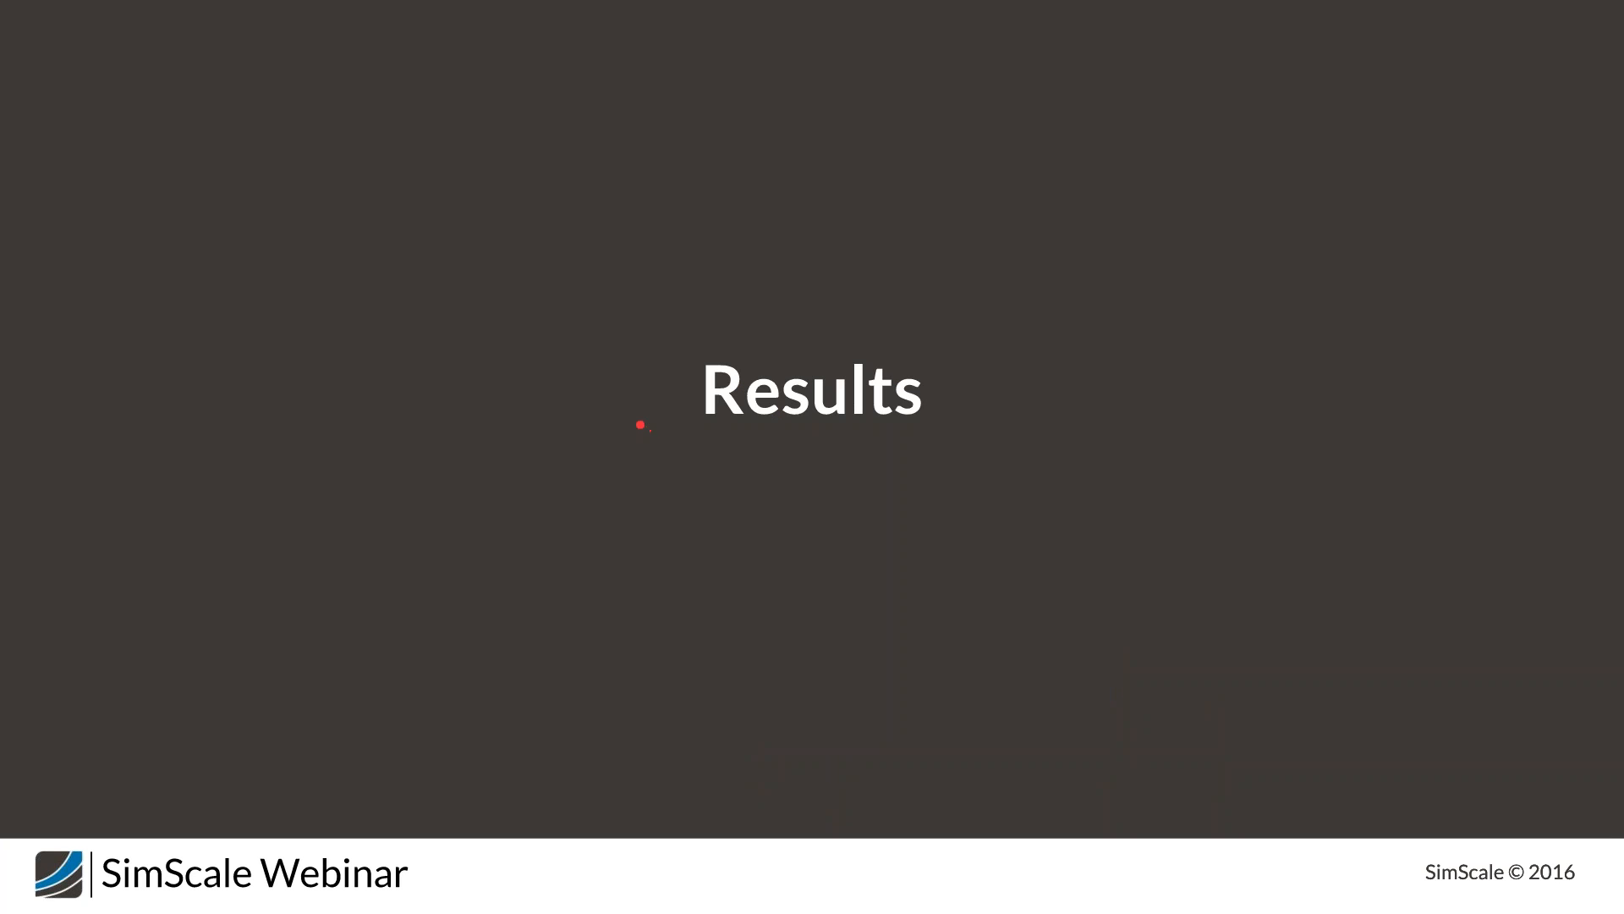
key(Right)
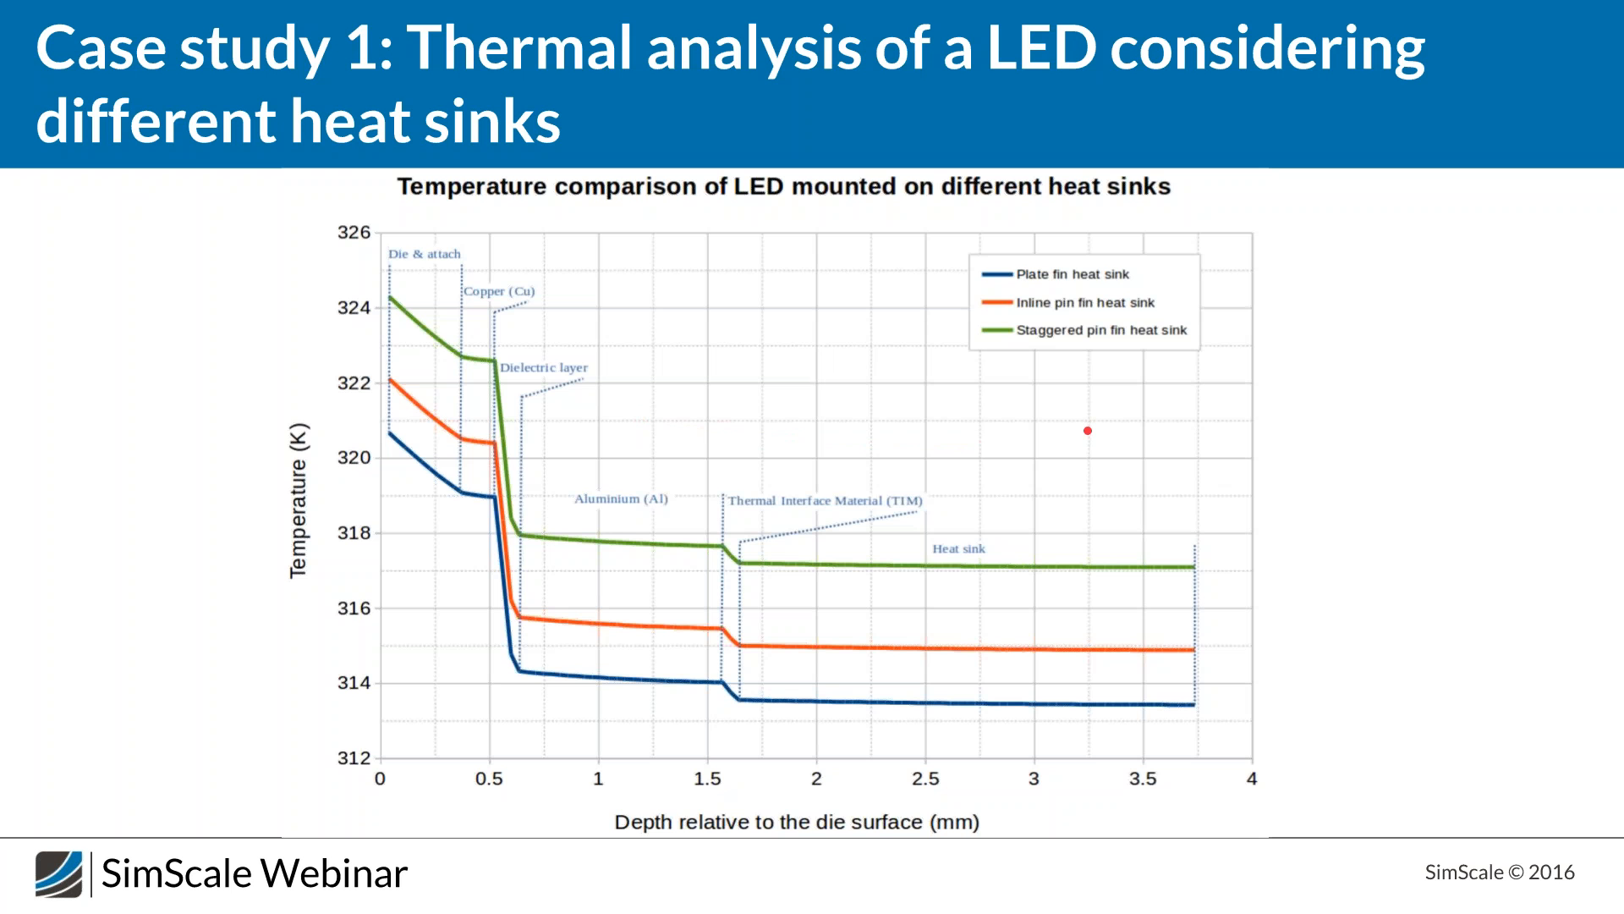